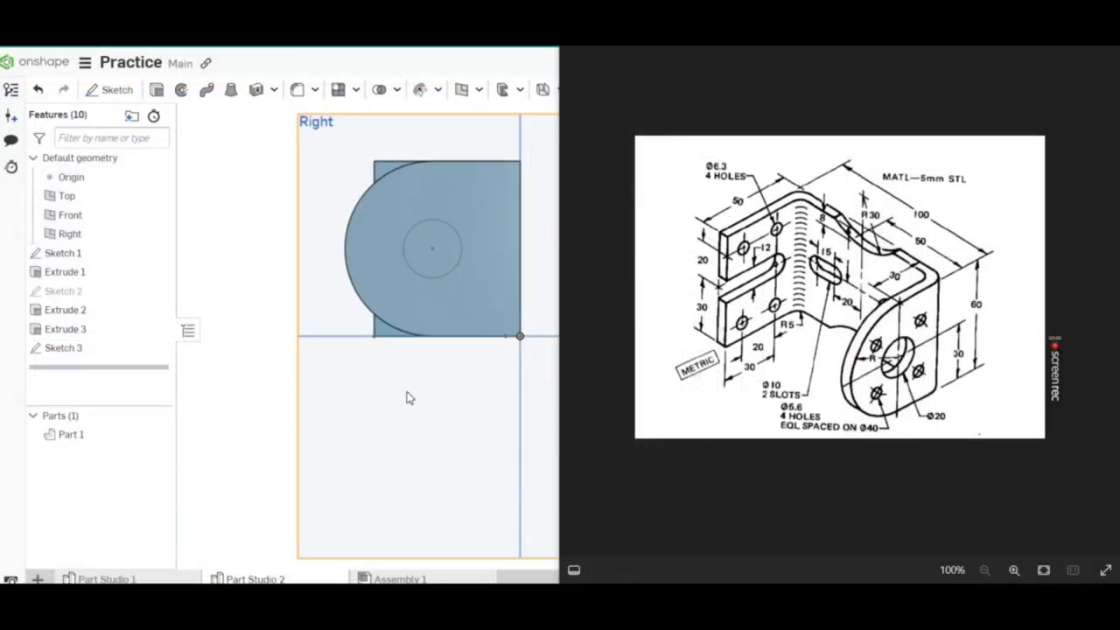
Cut the Sketch 3 circle through the rounded end flange with a Remove extrude set to Up to face.
{"action": "left_click", "coordinate": [407, 398]}
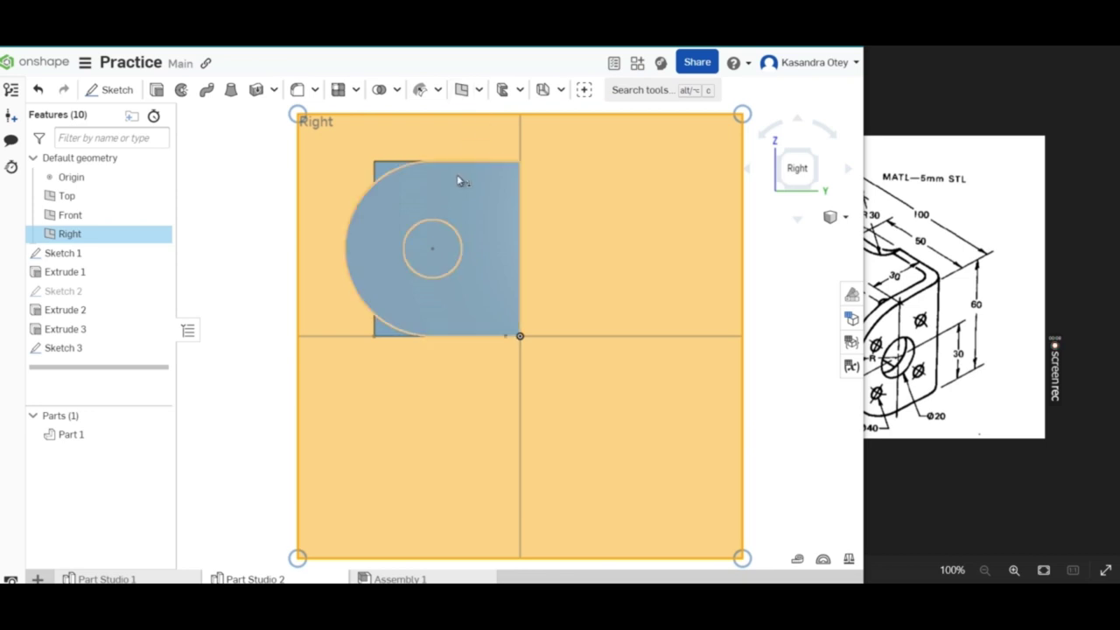
{"action": "left_click", "coordinate": [157, 89]}
{"action": "left_click", "coordinate": [408, 271]}
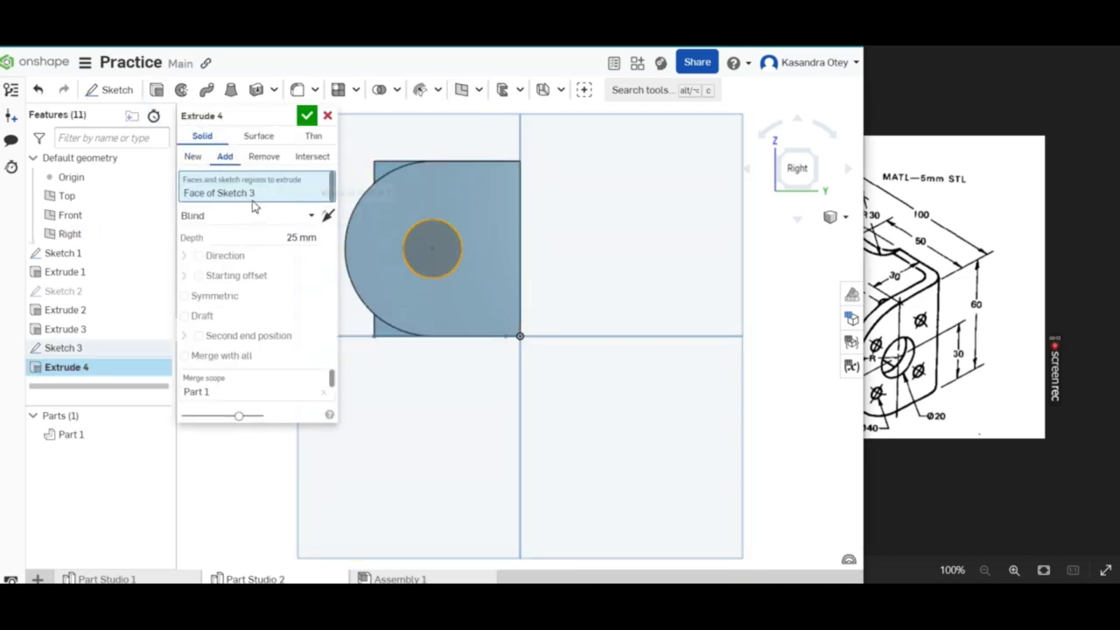
{"action": "left_click", "coordinate": [264, 156]}
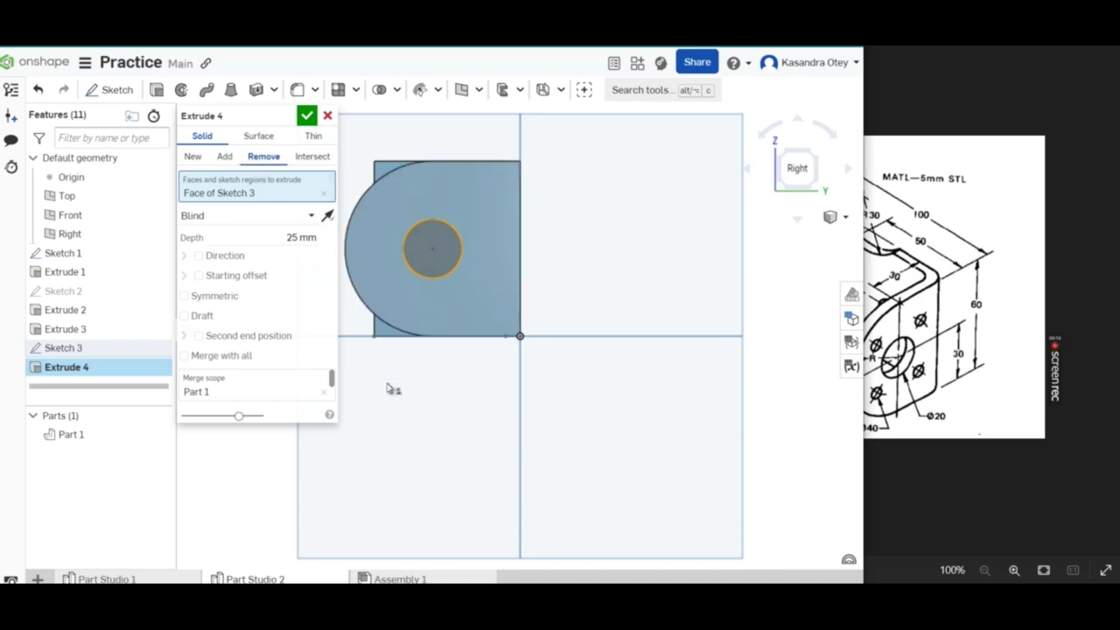
{"action": "mouse_move", "coordinate": [390, 388]}
{"action": "right_mouse_down"}
{"action": "mouse_move", "coordinate": [446, 366]}
{"action": "mouse_move", "coordinate": [443, 270]}
{"action": "mouse_move", "coordinate": [368, 245]}
{"action": "right_mouse_up"}
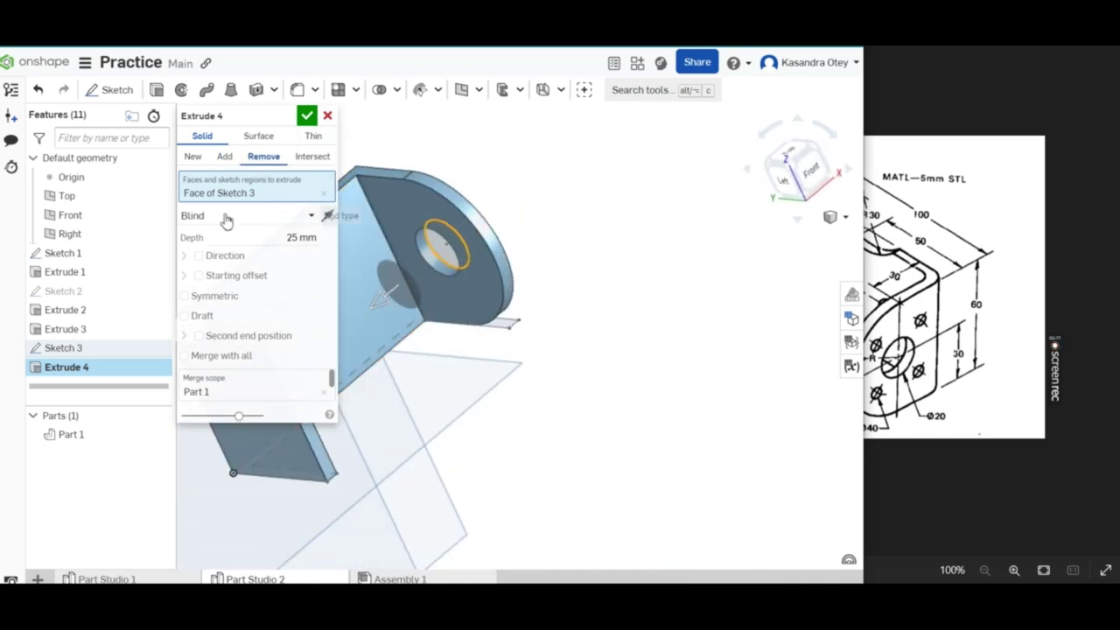
{"action": "left_click", "coordinate": [256, 224]}
{"action": "left_click", "coordinate": [243, 276]}
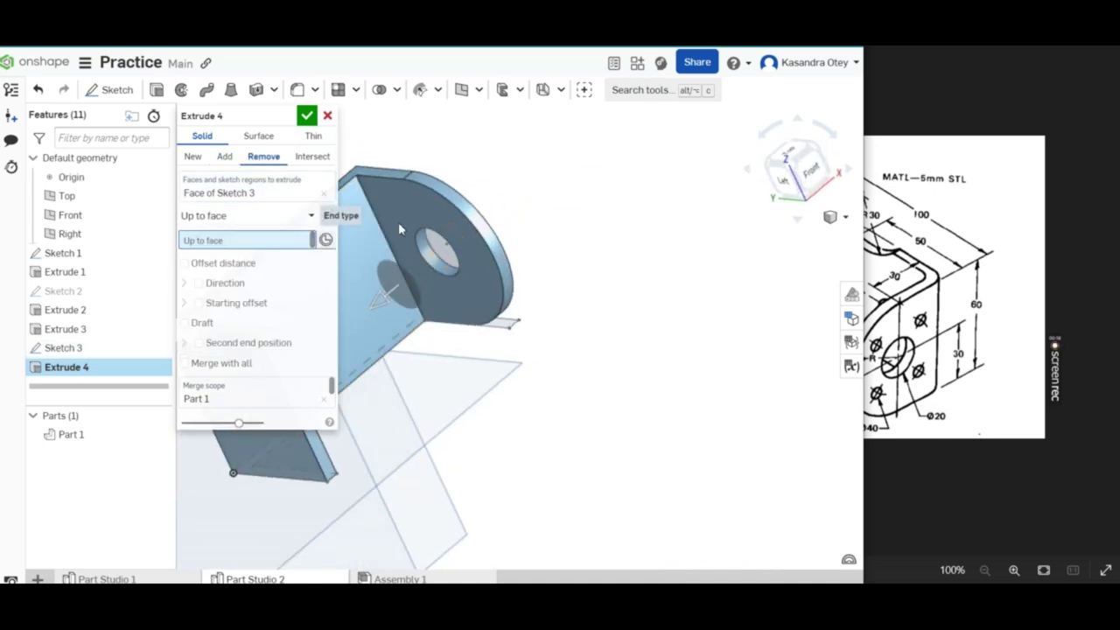
{"action": "left_click", "coordinate": [408, 220]}
{"action": "left_click", "coordinate": [310, 116]}
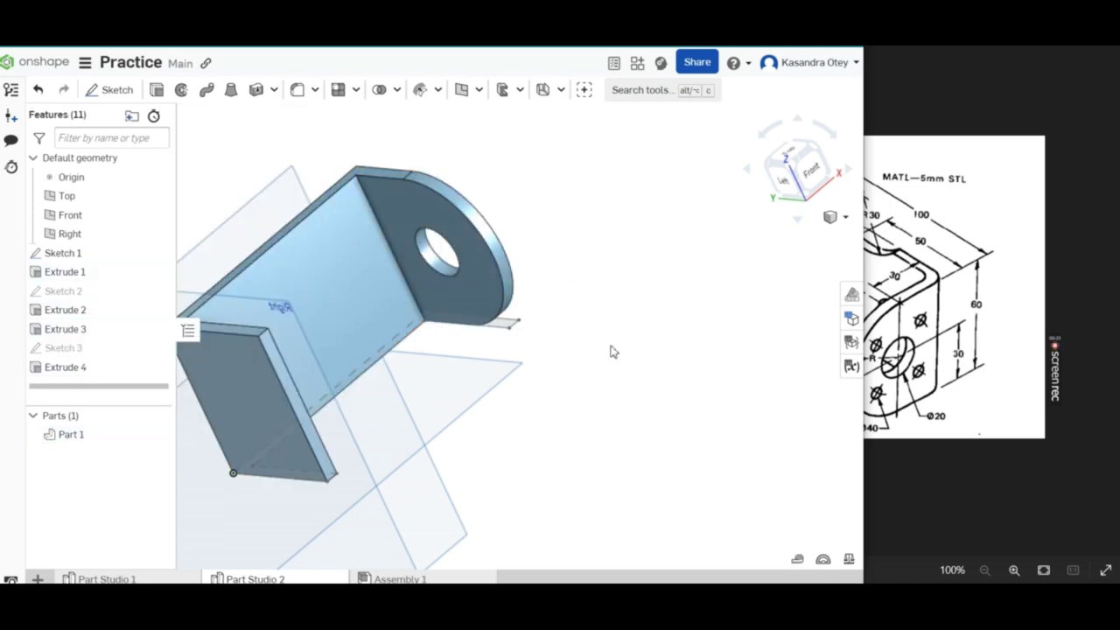
{"action": "mouse_move", "coordinate": [610, 350]}
{"action": "right_mouse_down"}
{"action": "mouse_move", "coordinate": [490, 277]}
{"action": "mouse_move", "coordinate": [464, 288]}
{"action": "mouse_move", "coordinate": [471, 315]}
{"action": "right_mouse_up"}
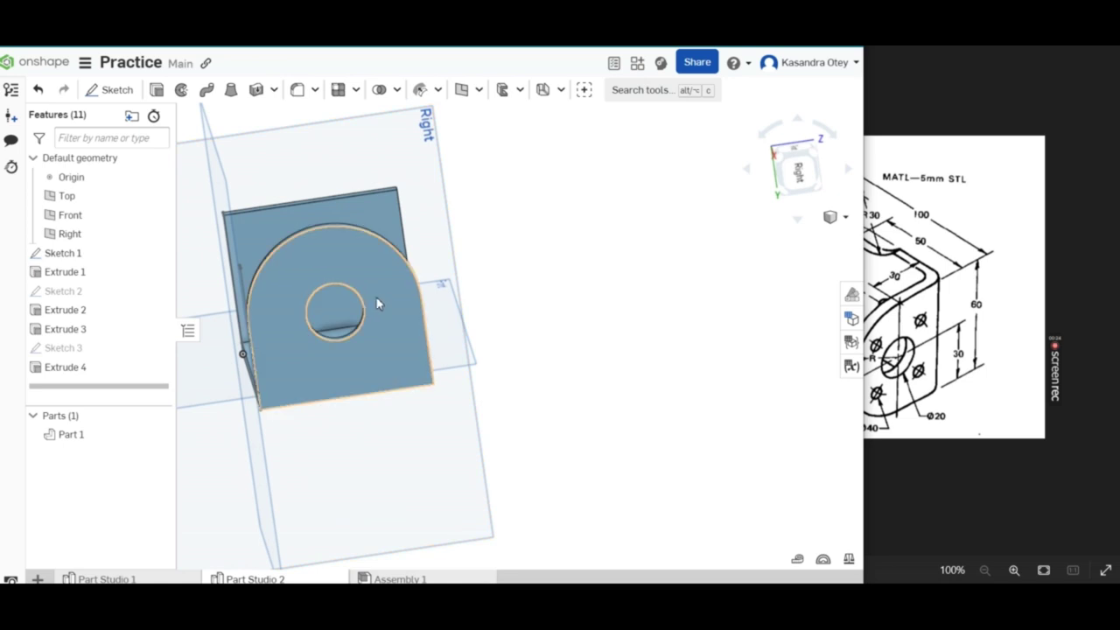
Start a new sketch on the rounded flange face and view it normal.
{"action": "left_click", "coordinate": [379, 367]}
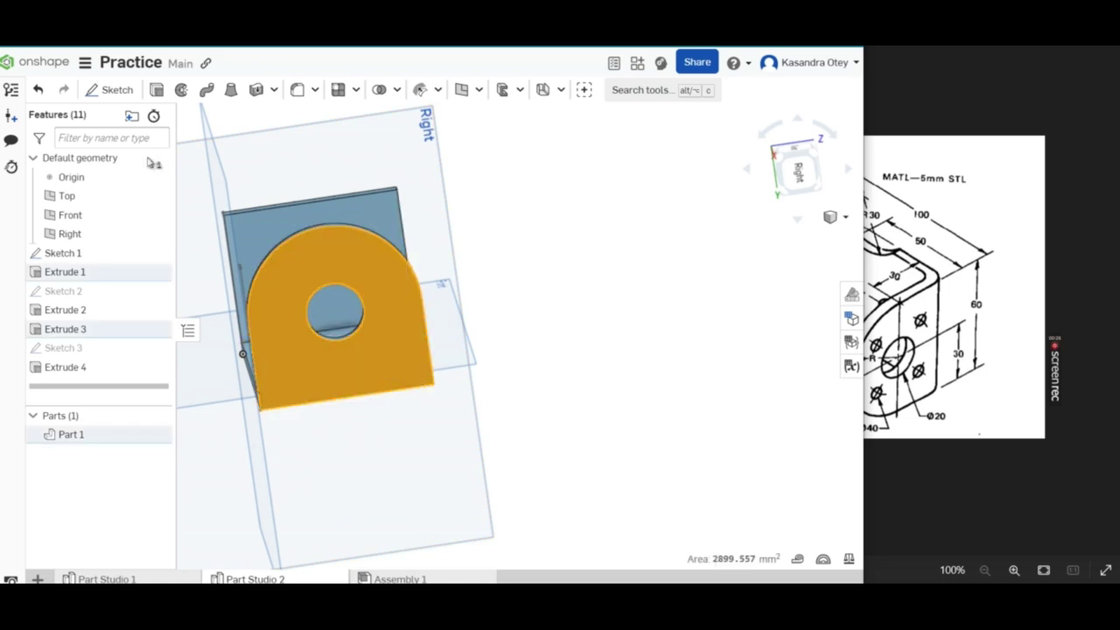
{"action": "left_click", "coordinate": [115, 90]}
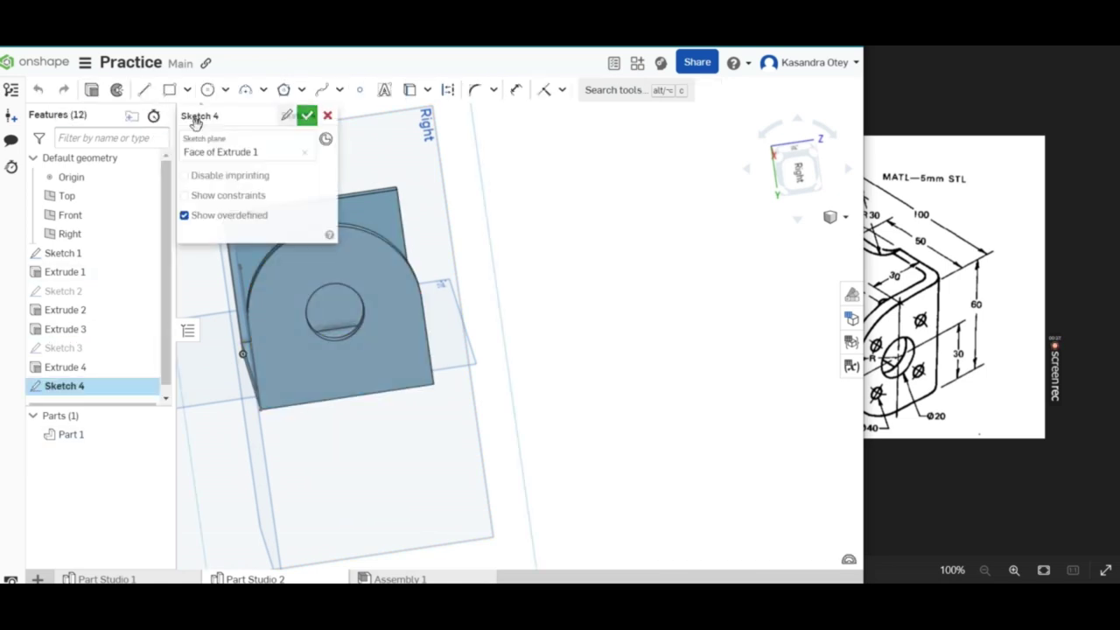
{"action": "left_click", "coordinate": [799, 171]}
{"action": "scroll", "coordinate": [415, 207], "scroll_direction": "up", "scroll_amount": 1}
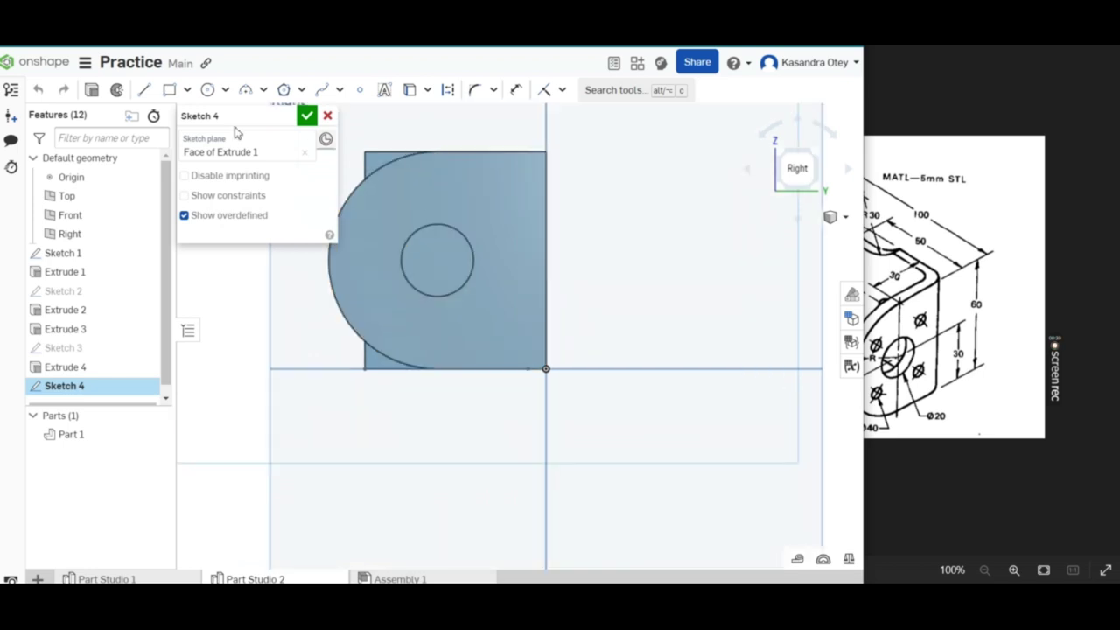
{"action": "left_click", "coordinate": [210, 90]}
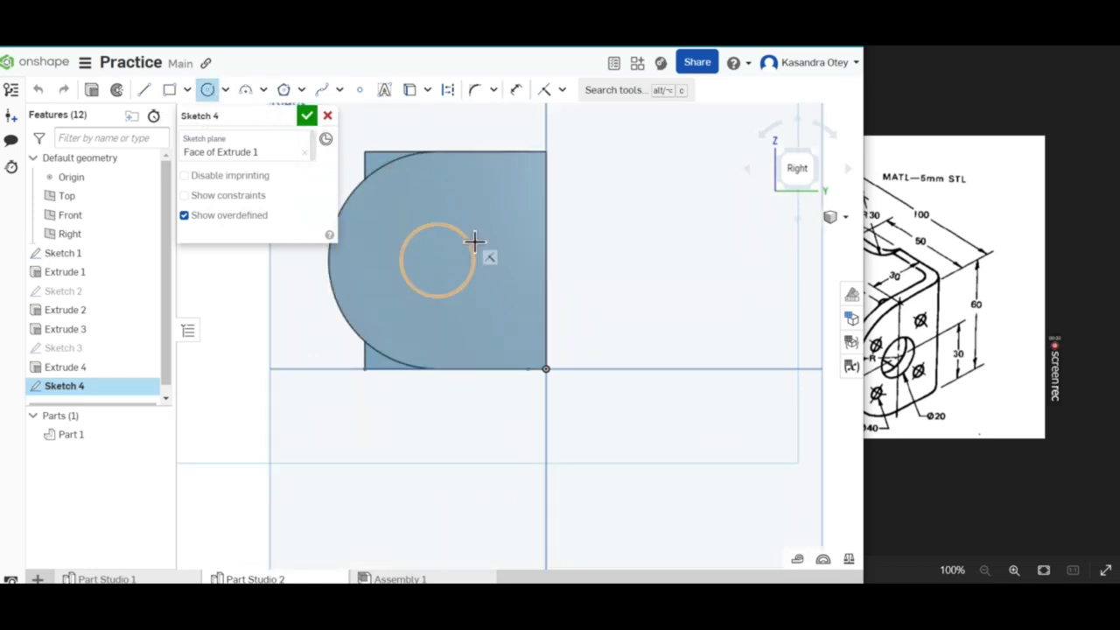
{"action": "left_click", "coordinate": [916, 324]}
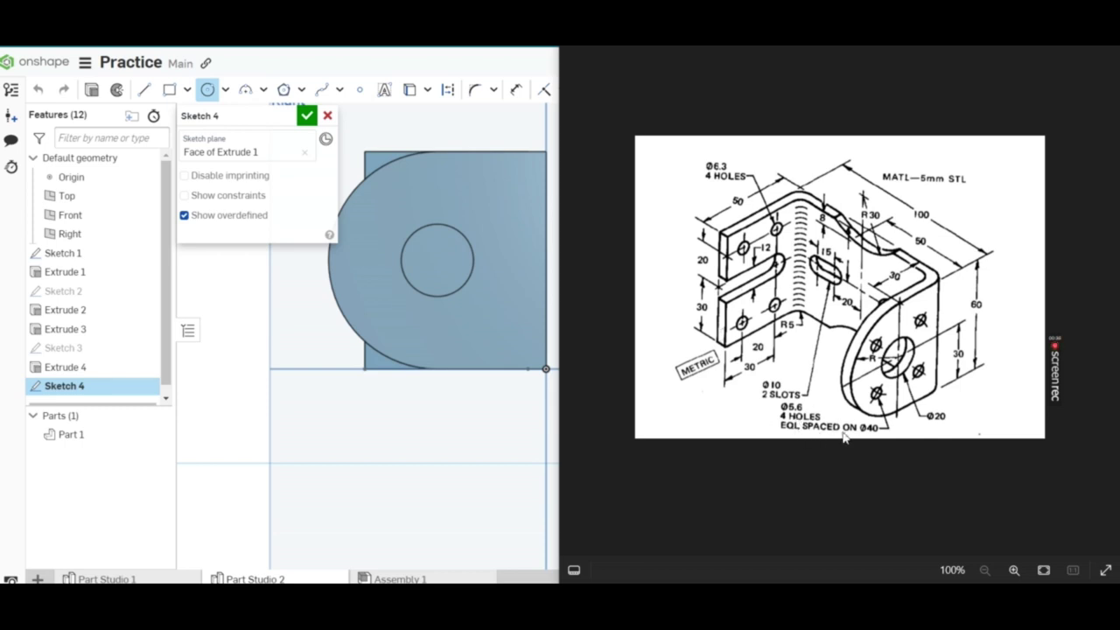
Draw a centre-point circle on the hole centre and dimension its diameter to 40.
{"action": "left_click", "coordinate": [442, 267]}
{"action": "left_click", "coordinate": [506, 216]}
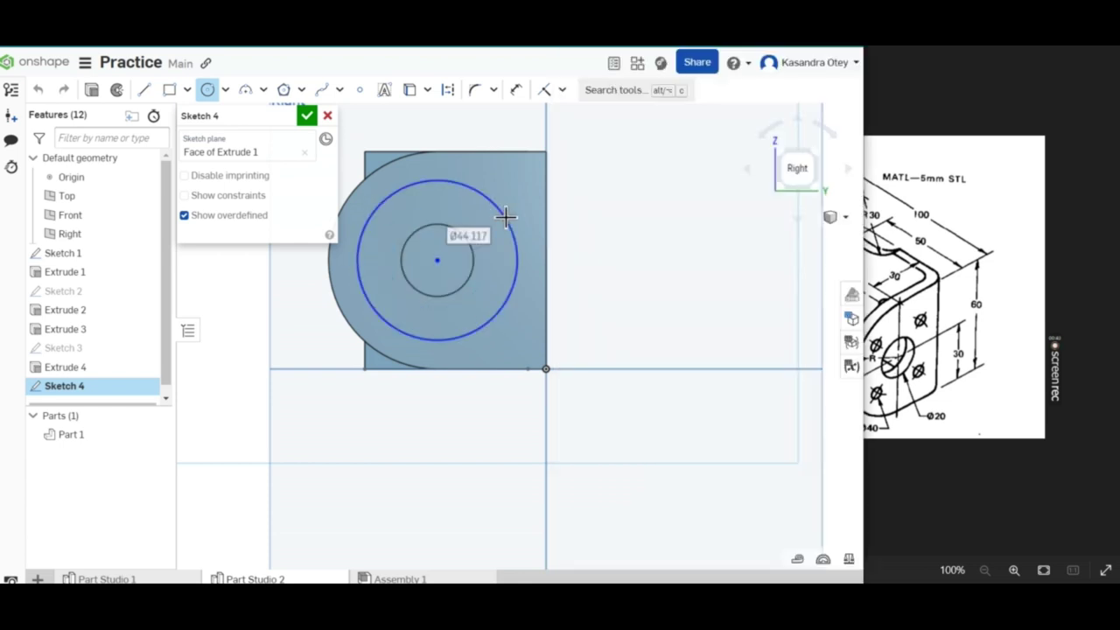
{"action": "key", "text": "d"}
{"action": "left_click", "coordinate": [485, 205]}
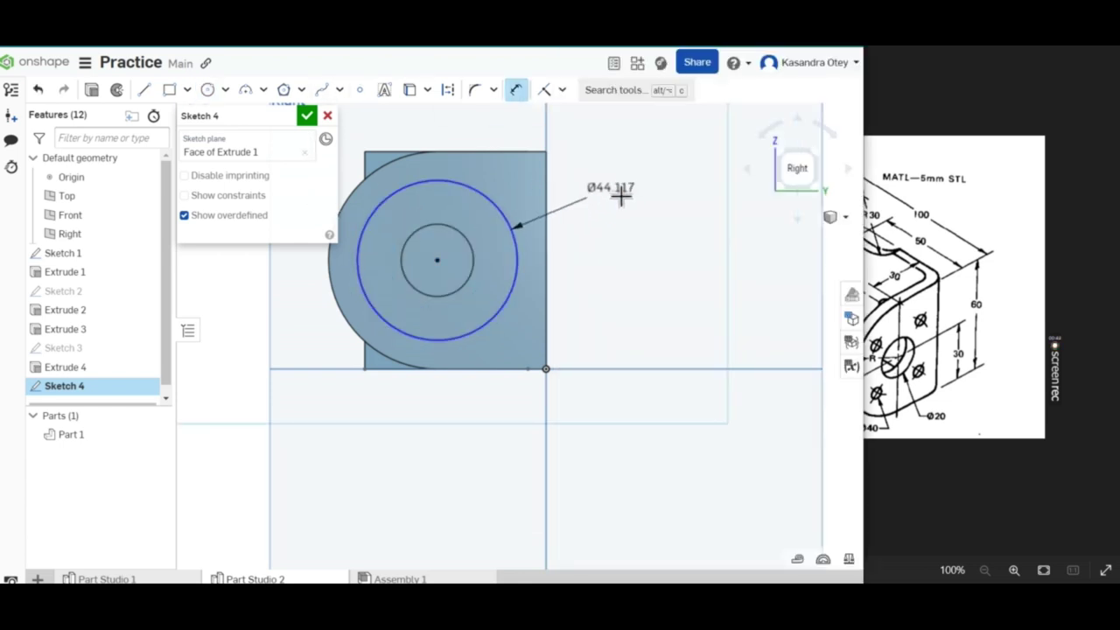
{"action": "left_click", "coordinate": [638, 202]}
{"action": "type", "text": "40"}
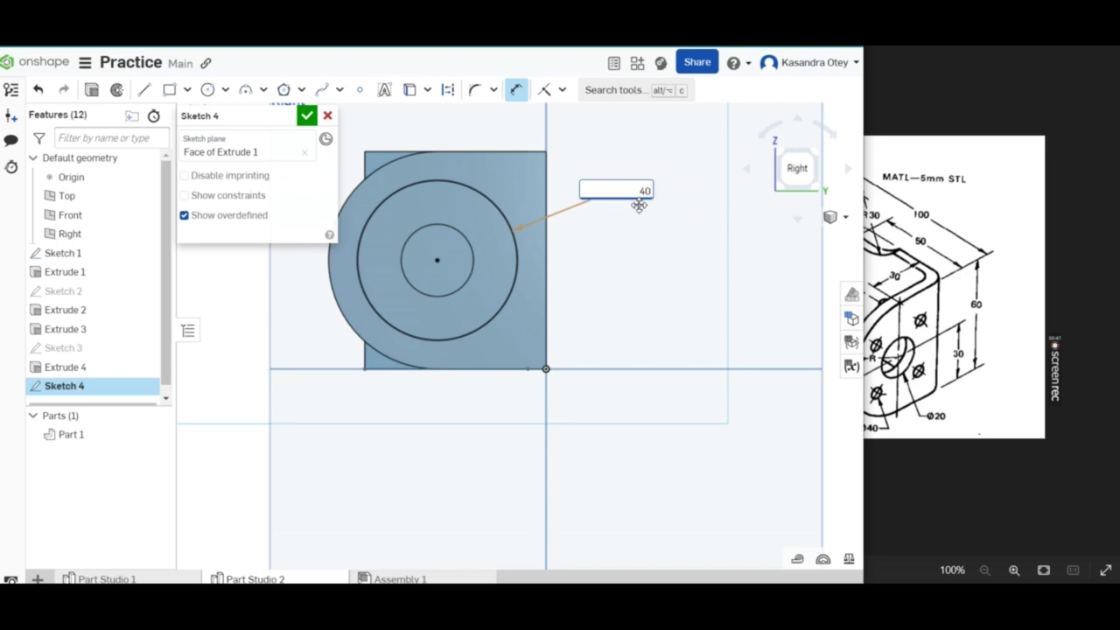
{"action": "key", "text": "Return"}
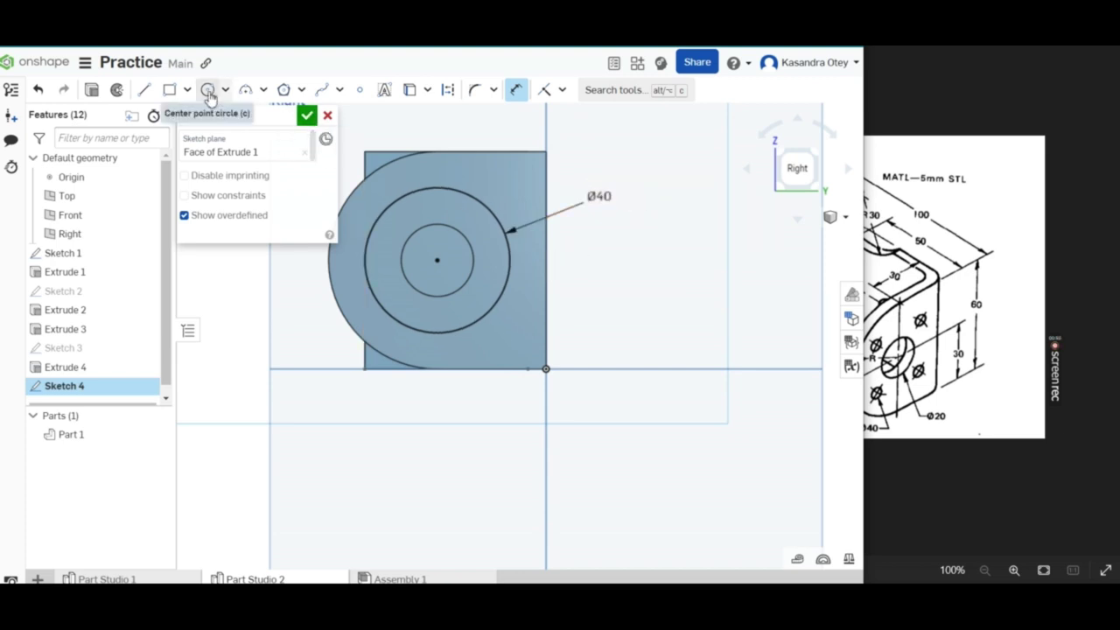
{"action": "left_click", "coordinate": [144, 90]}
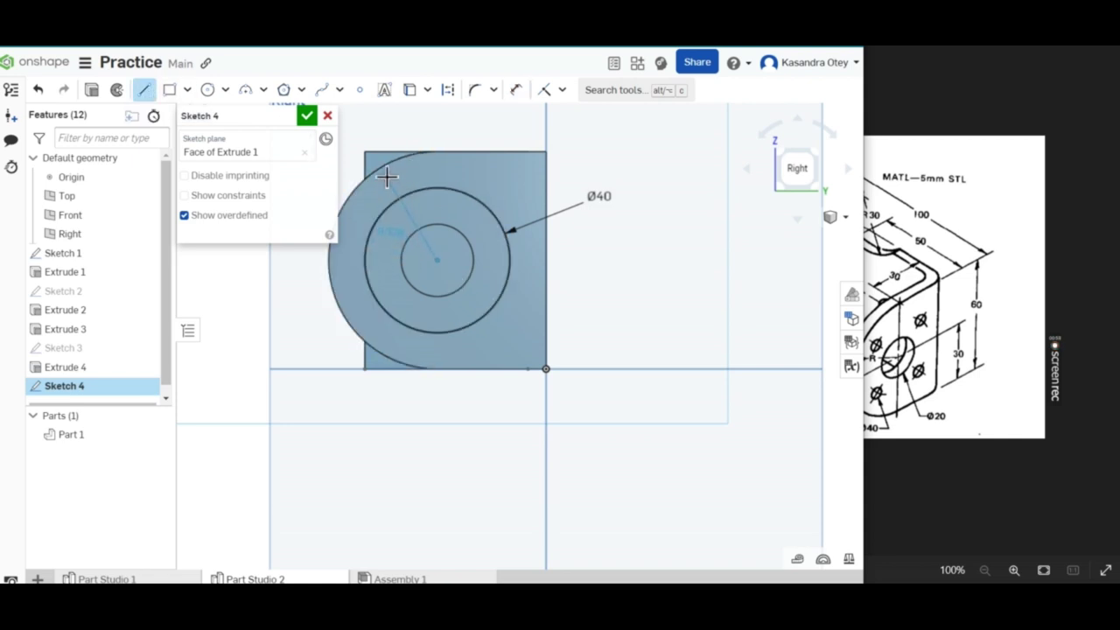
{"action": "right_click", "coordinate": [381, 221]}
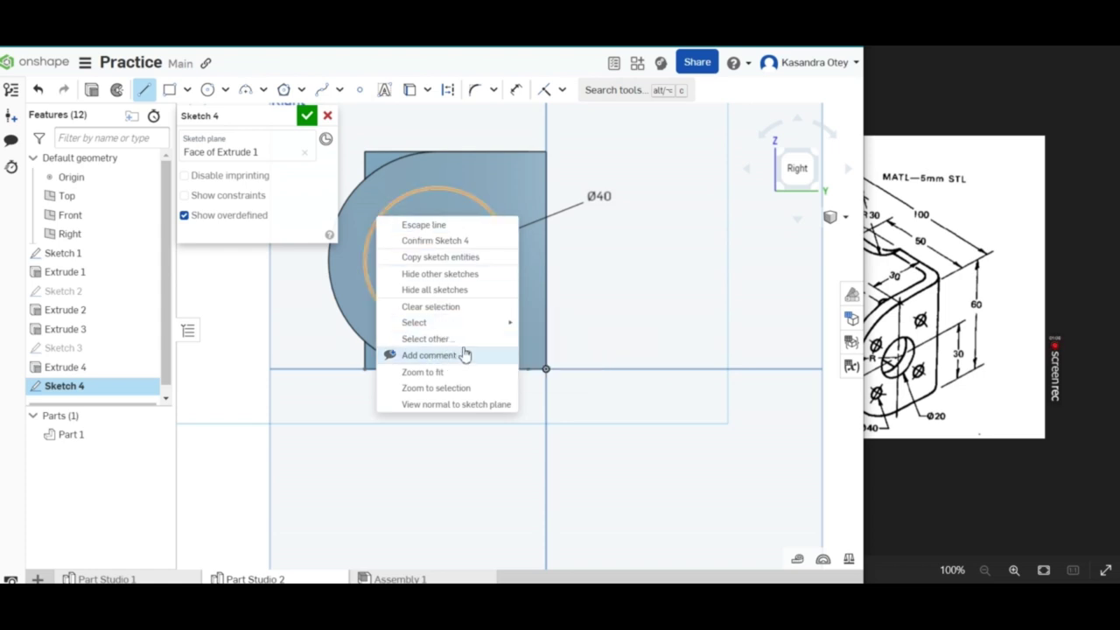
{"action": "mouse_move", "coordinate": [447, 323]}
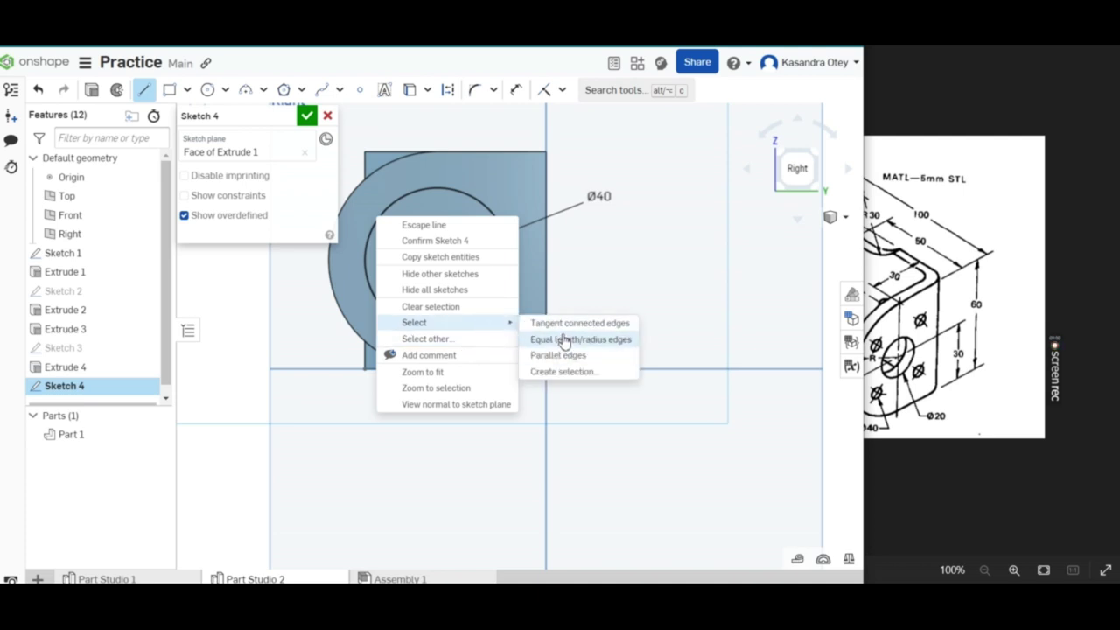
{"action": "left_click", "coordinate": [560, 340]}
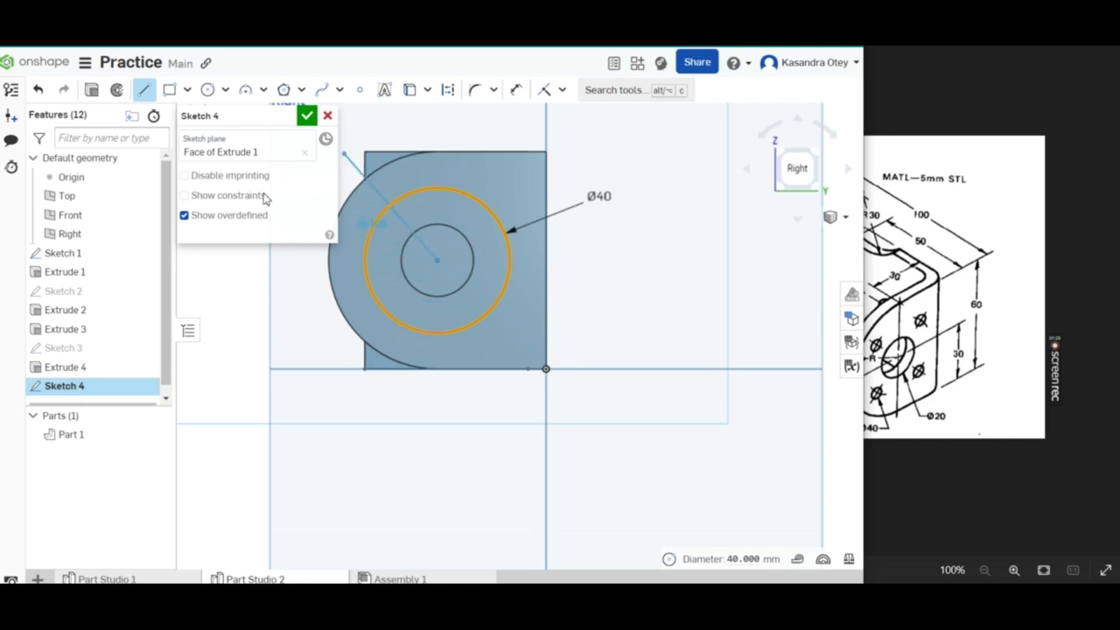
{"action": "left_click", "coordinate": [169, 89]}
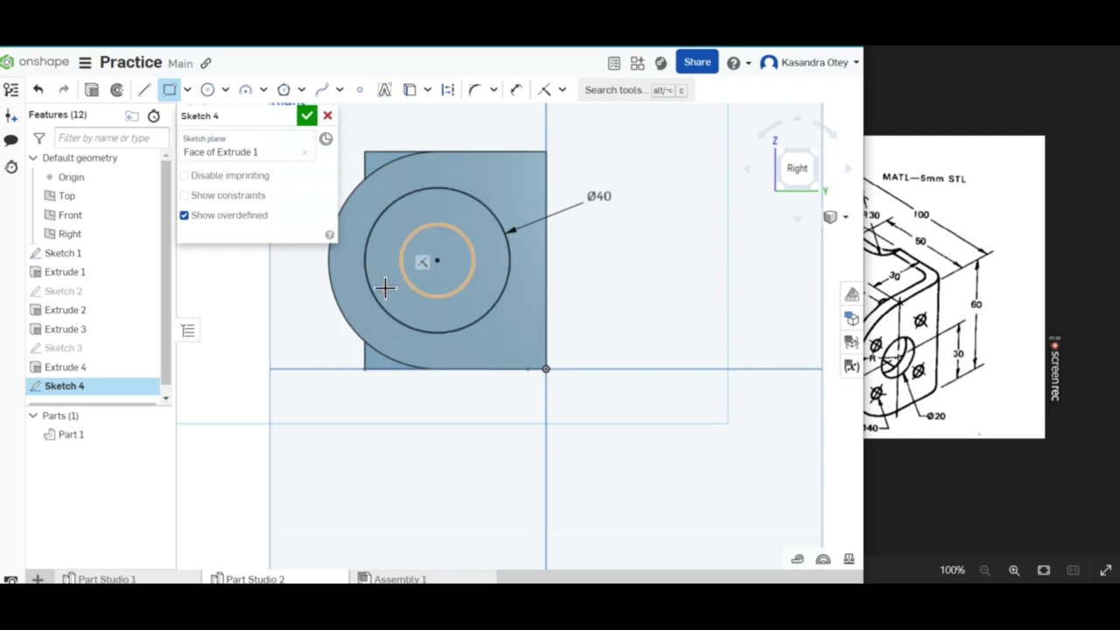
Draw a rectangle below the flange and dimension it to a 20 × 20 square.
{"action": "left_click", "coordinate": [364, 455]}
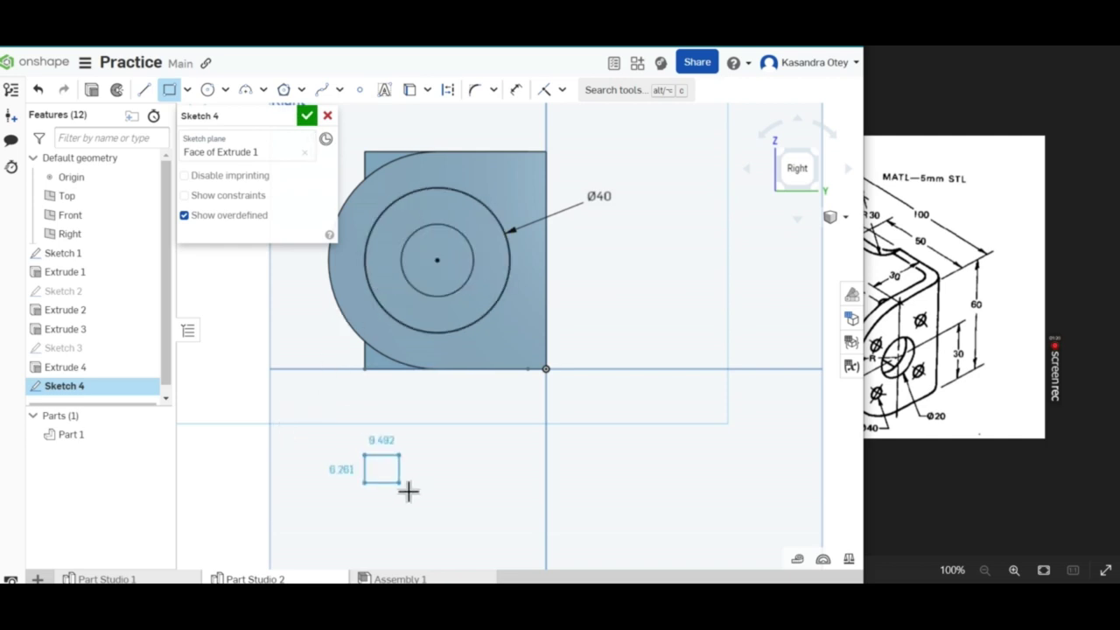
{"action": "left_click", "coordinate": [455, 529]}
{"action": "key", "text": "Escape"}
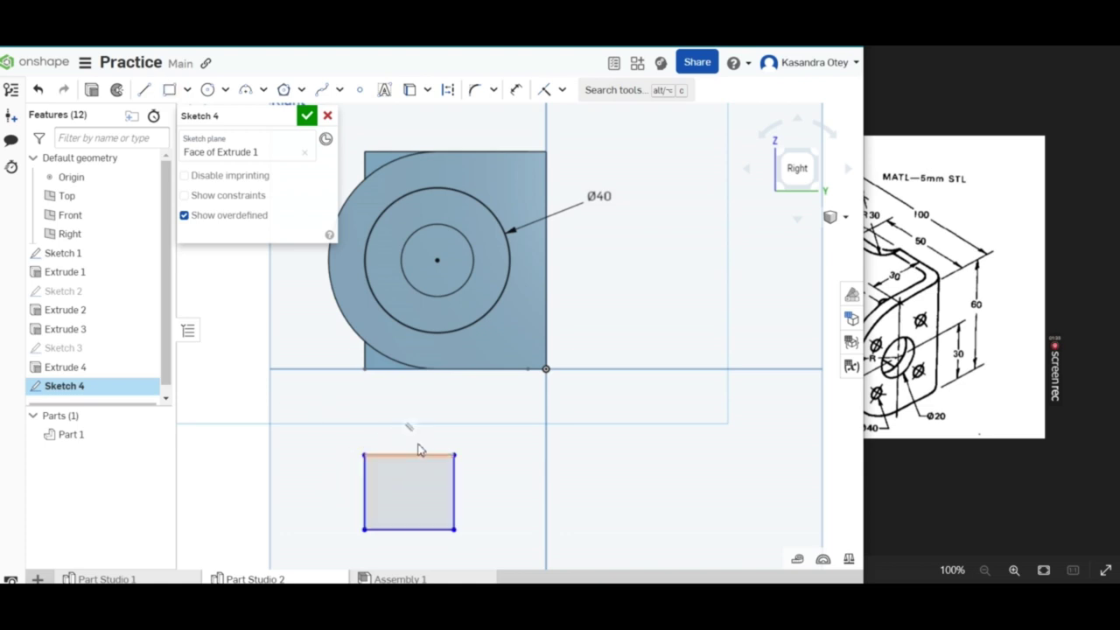
{"action": "left_click", "coordinate": [391, 455]}
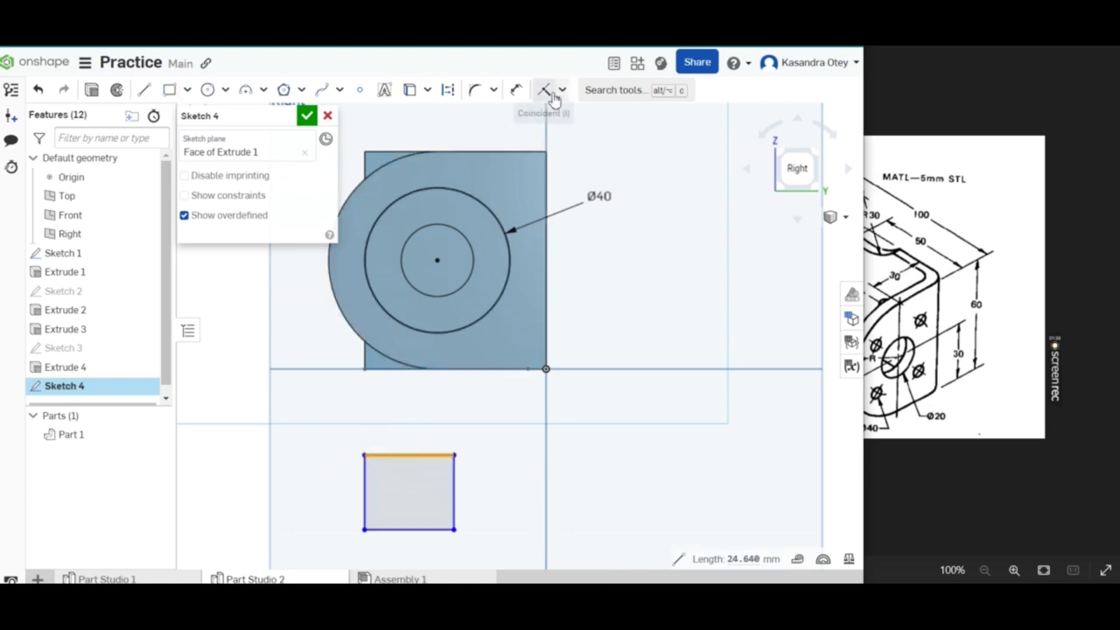
{"action": "left_click", "coordinate": [514, 91]}
{"action": "left_click", "coordinate": [405, 454]}
{"action": "left_click", "coordinate": [413, 422]}
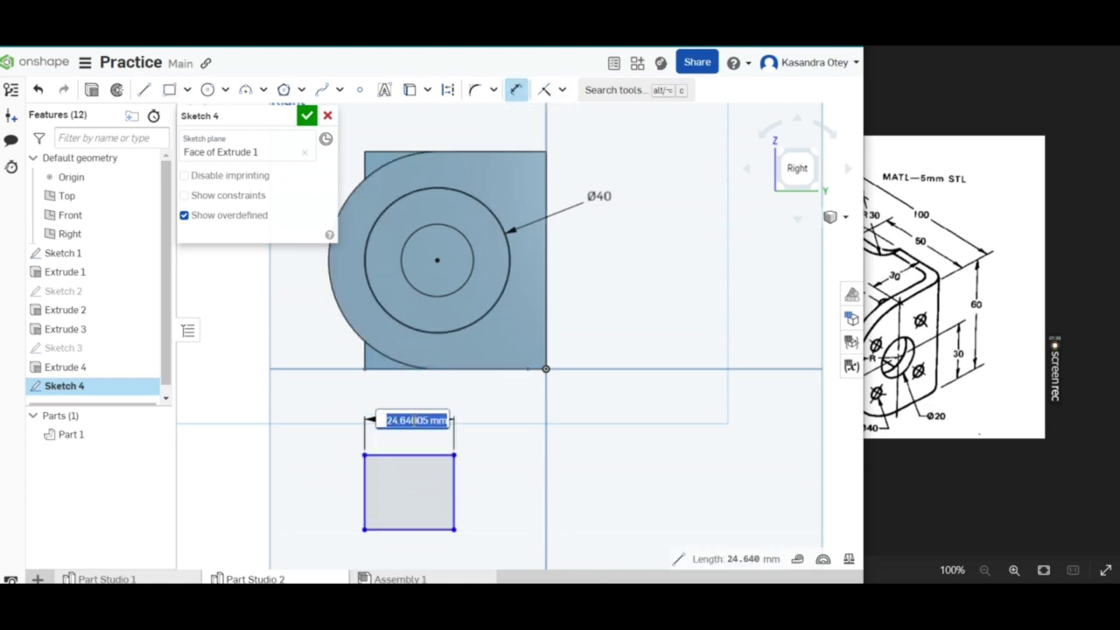
{"action": "type", "text": "20"}
{"action": "key", "text": "Return"}
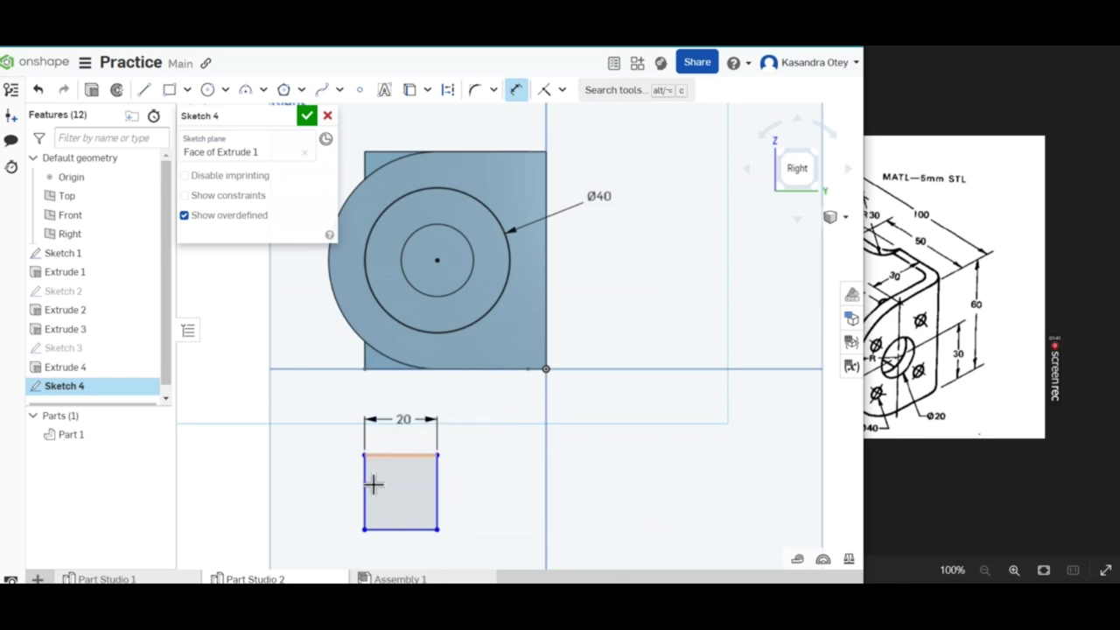
{"action": "left_click", "coordinate": [365, 486]}
{"action": "left_click", "coordinate": [311, 495]}
{"action": "type", "text": "20.601"}
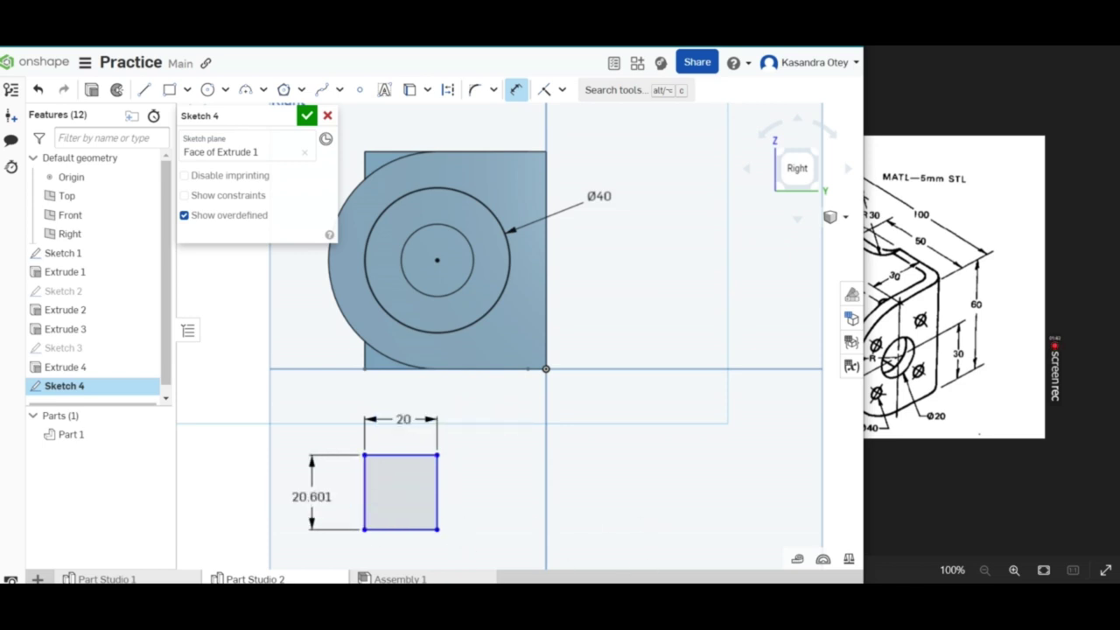
{"action": "key", "text": "Return"}
Draw both corner-to-corner diagonals of the square and delete its side edges.
{"action": "left_click", "coordinate": [147, 90]}
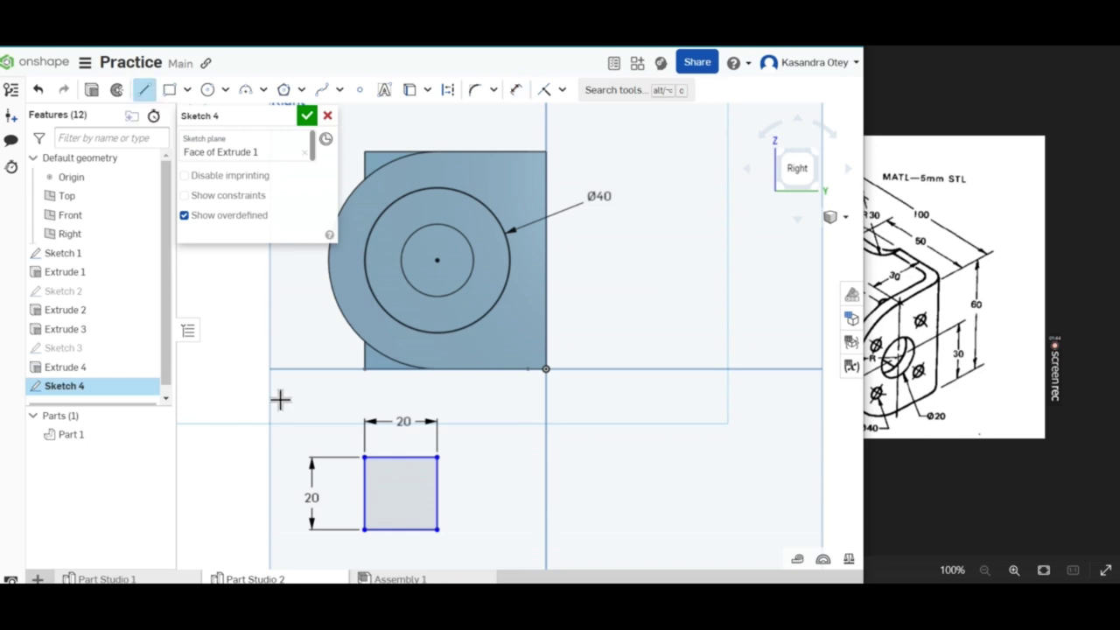
{"action": "left_click", "coordinate": [365, 457]}
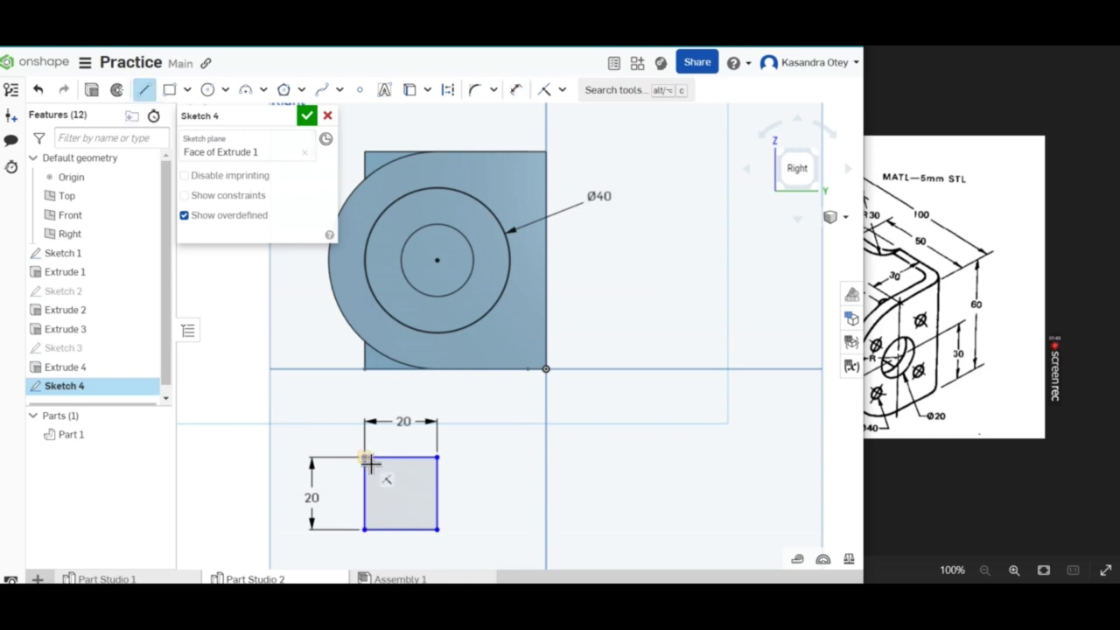
{"action": "left_click", "coordinate": [439, 528]}
{"action": "key", "text": "Escape"}
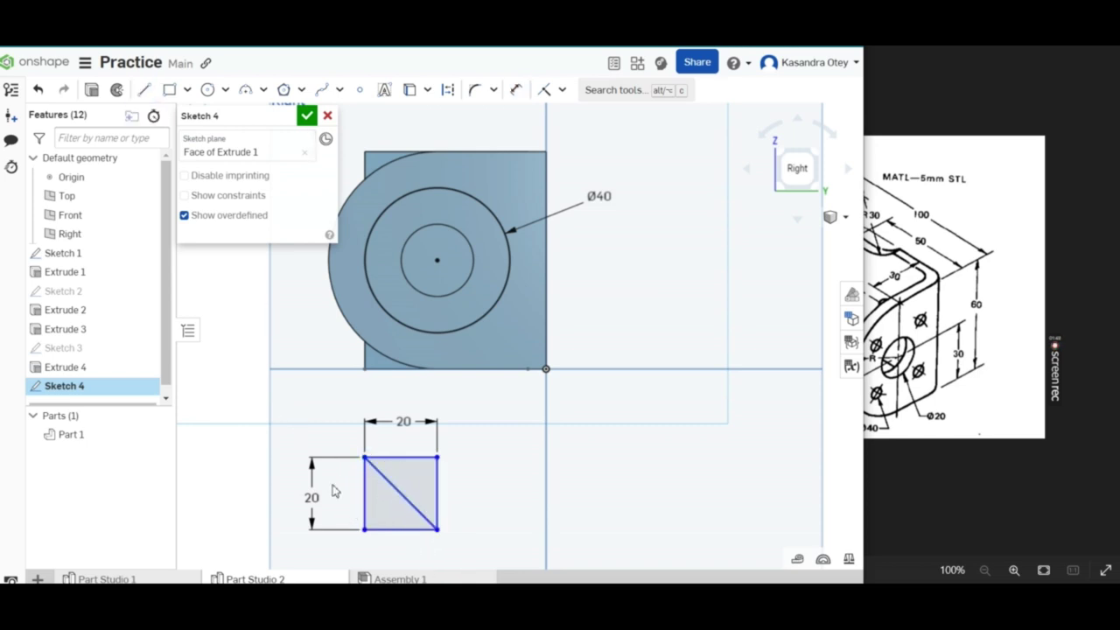
{"action": "left_click", "coordinate": [144, 90]}
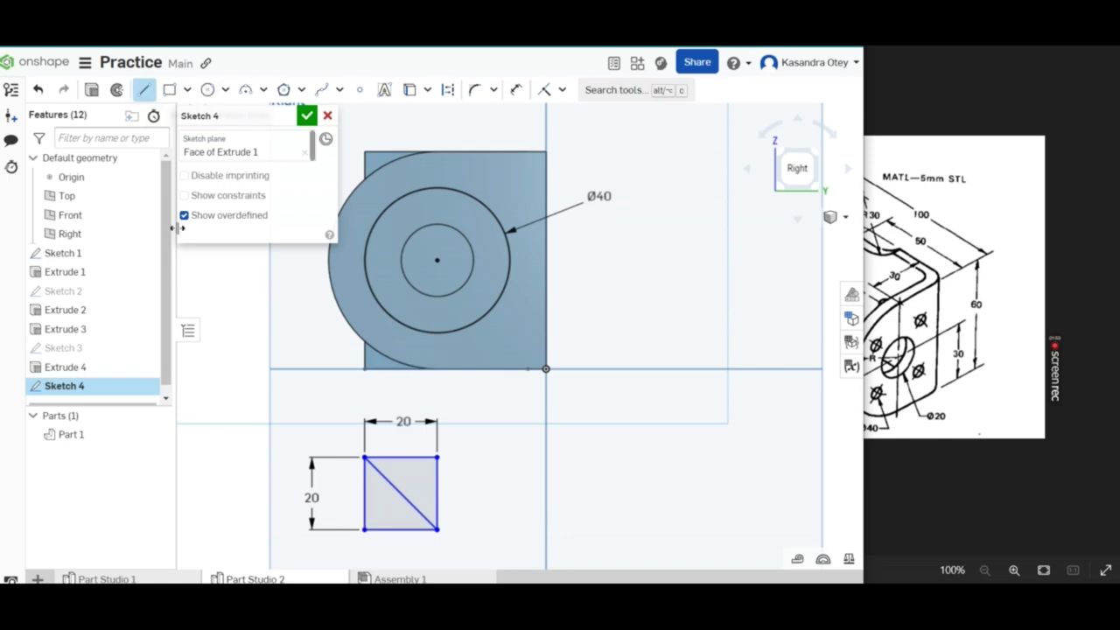
{"action": "left_click", "coordinate": [366, 528]}
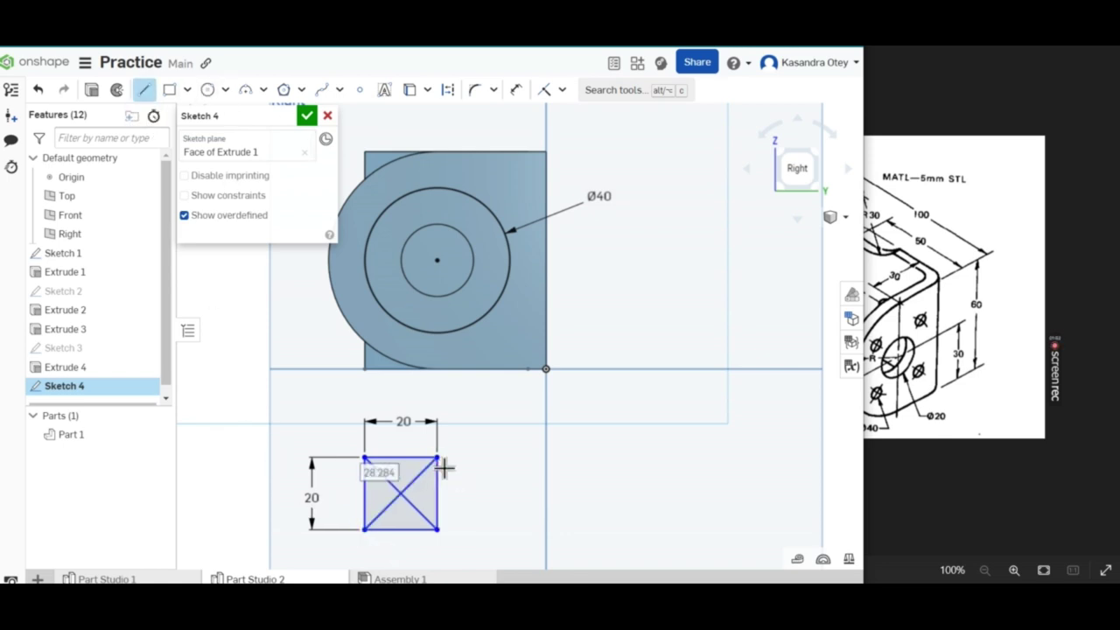
{"action": "left_click", "coordinate": [438, 458]}
{"action": "key", "text": "Escape"}
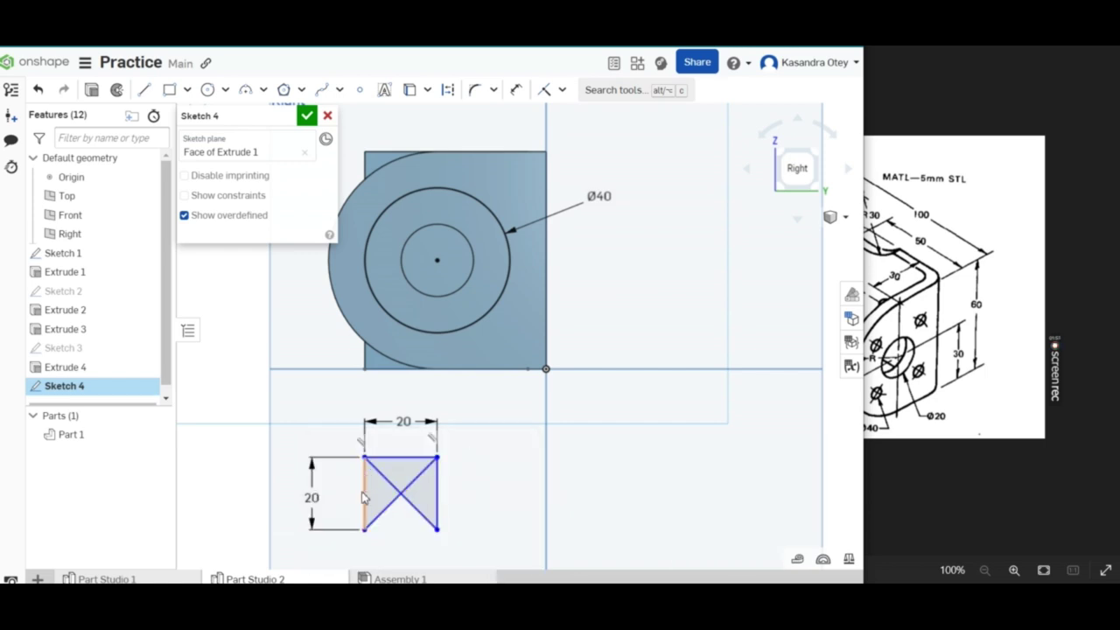
{"action": "key", "text": "Delete"}
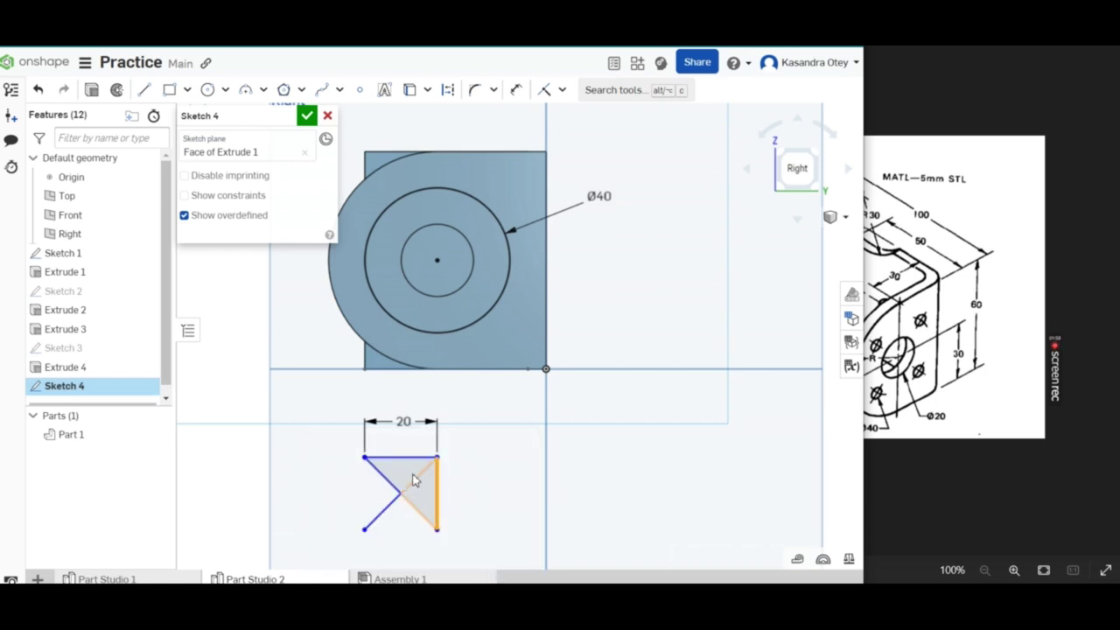
{"action": "key", "text": "Delete"}
{"action": "key", "text": "Delete"}
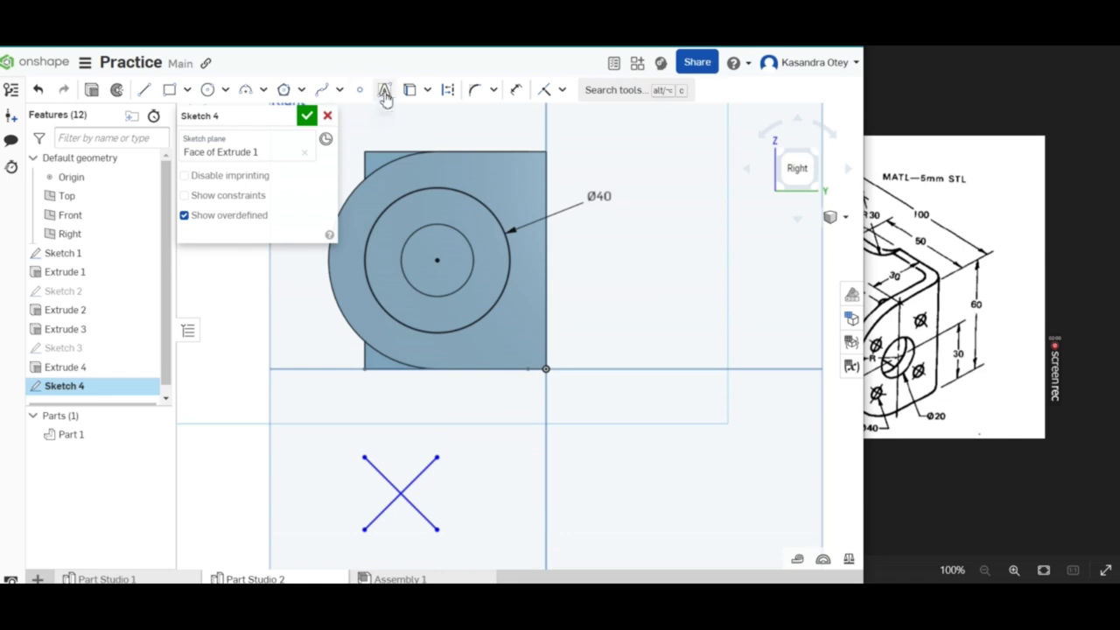
Box-select the X of diagonals, drag it onto the circles' centre, and pick its centre point to dimension.
{"action": "left_click", "coordinate": [494, 91]}
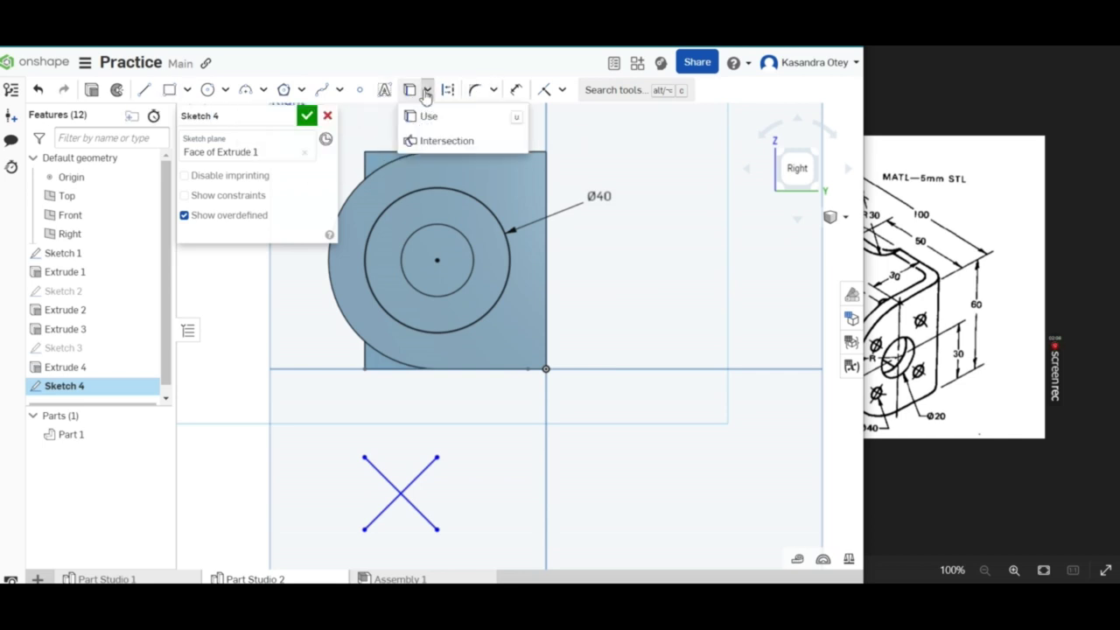
{"action": "left_click", "coordinate": [562, 91]}
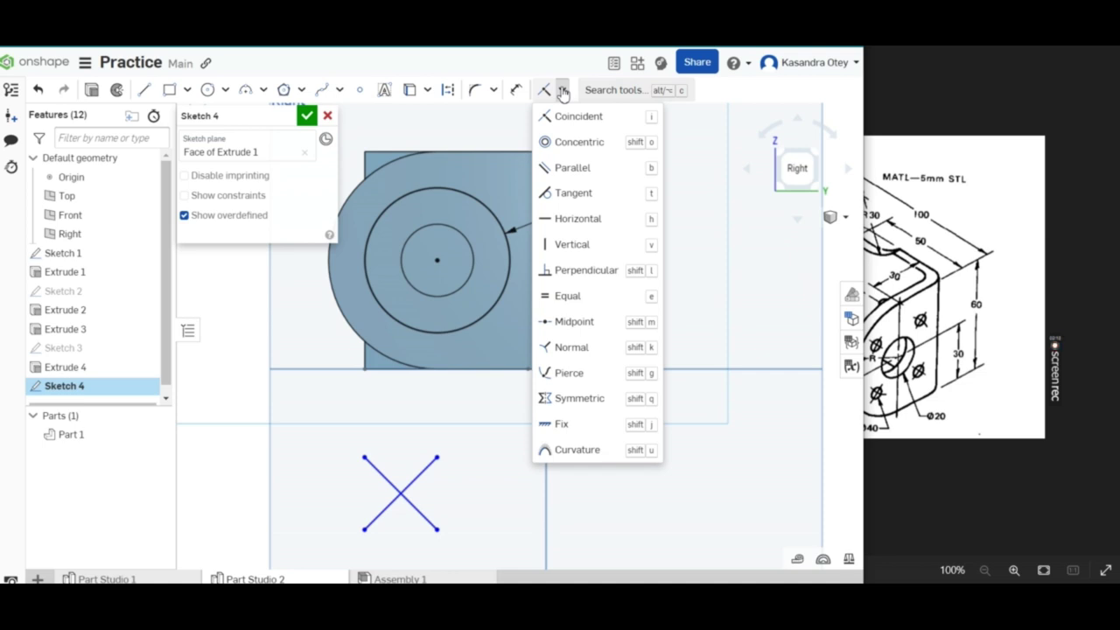
{"action": "left_click_drag", "start_coordinate": [444, 542], "coordinate": [342, 448]}
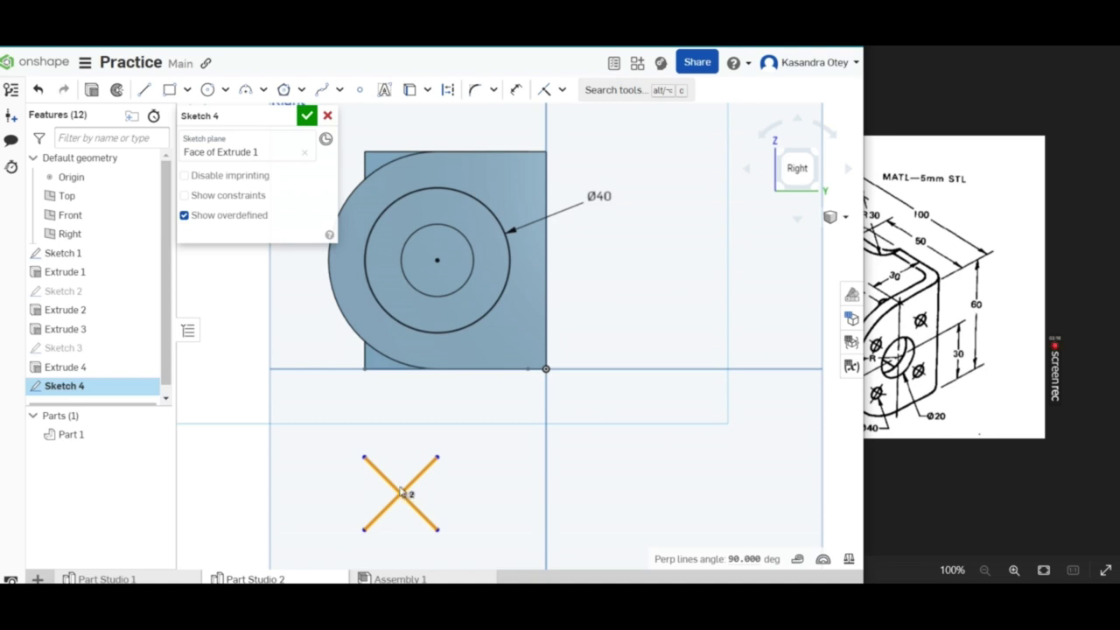
{"action": "mouse_move", "coordinate": [401, 492]}
{"action": "left_mouse_down"}
{"action": "mouse_move", "coordinate": [442, 273]}
{"action": "mouse_move", "coordinate": [436, 245]}
{"action": "left_mouse_up"}
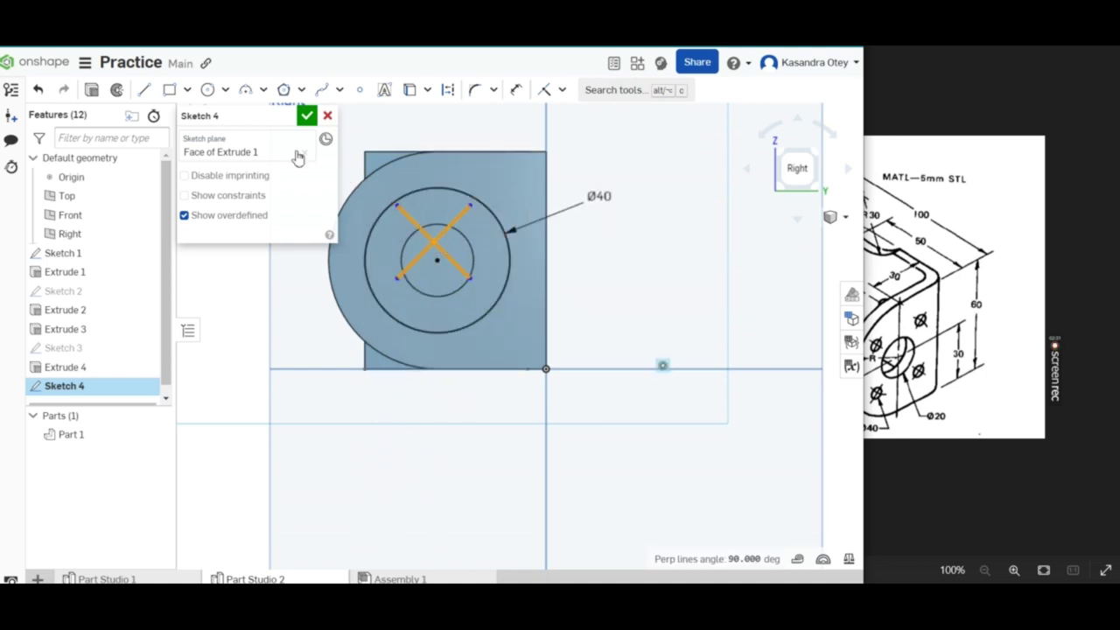
{"action": "left_click", "coordinate": [516, 90]}
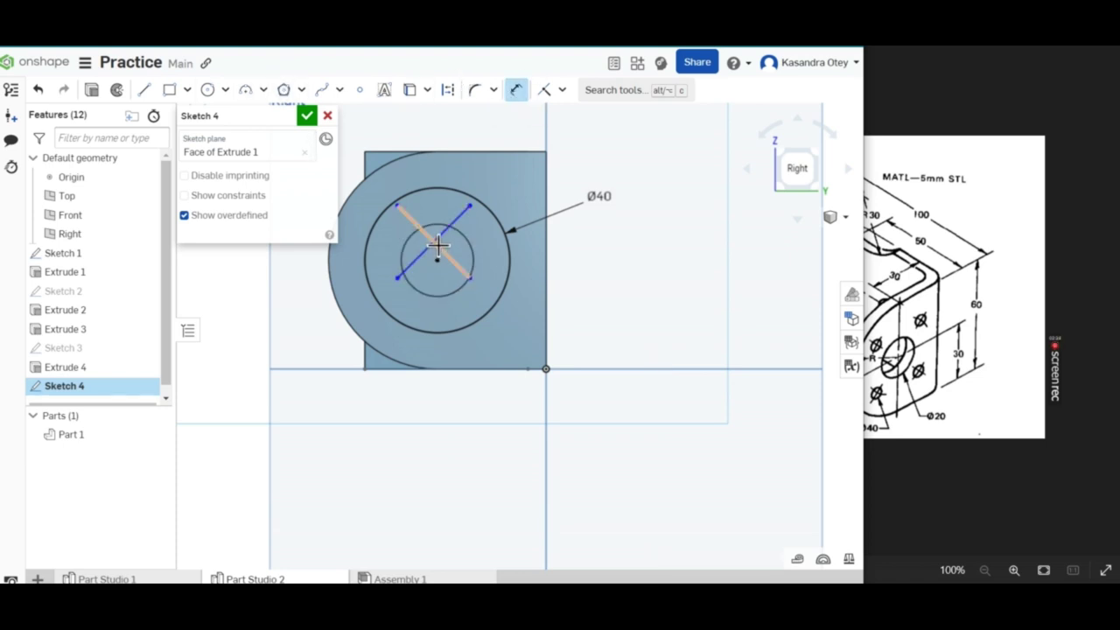
{"action": "key", "text": "d"}
{"action": "left_click", "coordinate": [436, 259]}
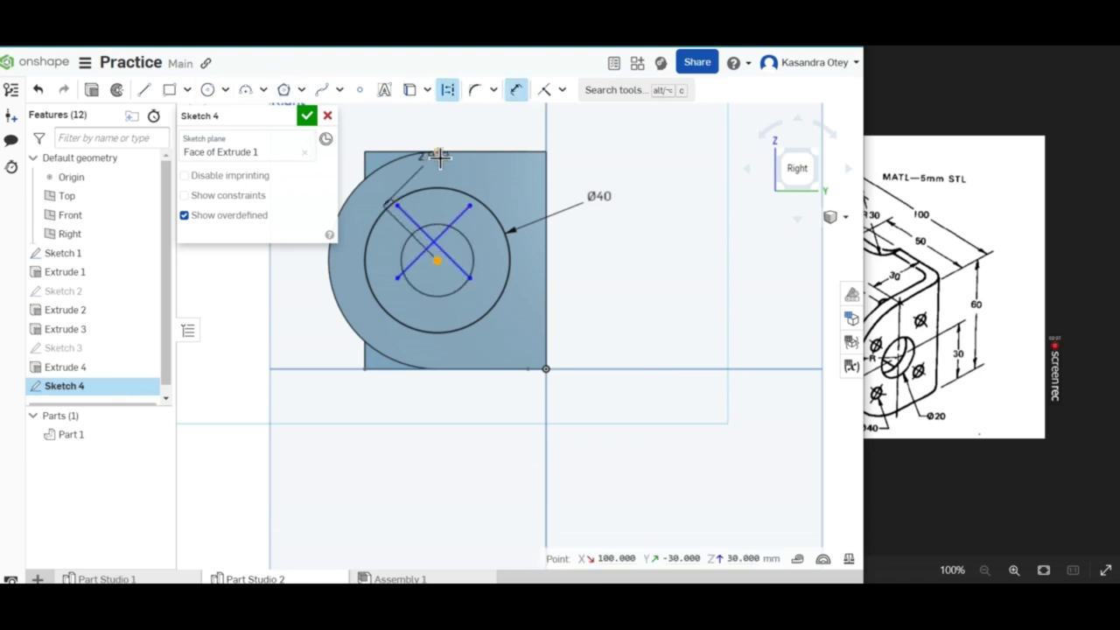
Set both offset dimensions of the X to 0 so it centres on the hole.
{"action": "left_click", "coordinate": [405, 175]}
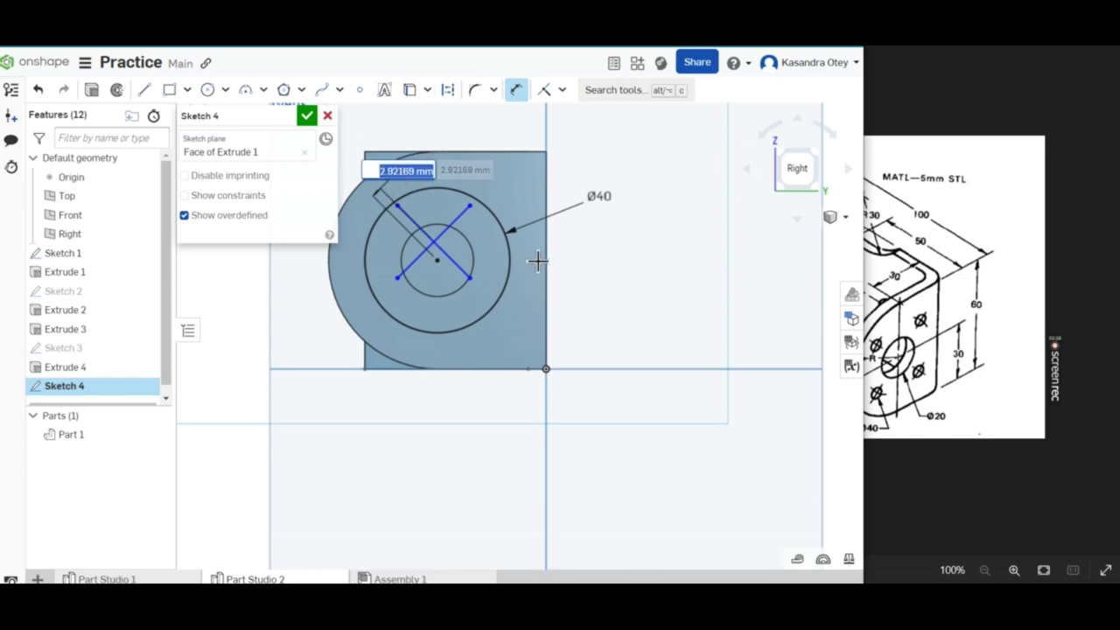
{"action": "type", "text": "0"}
{"action": "key", "text": "Return"}
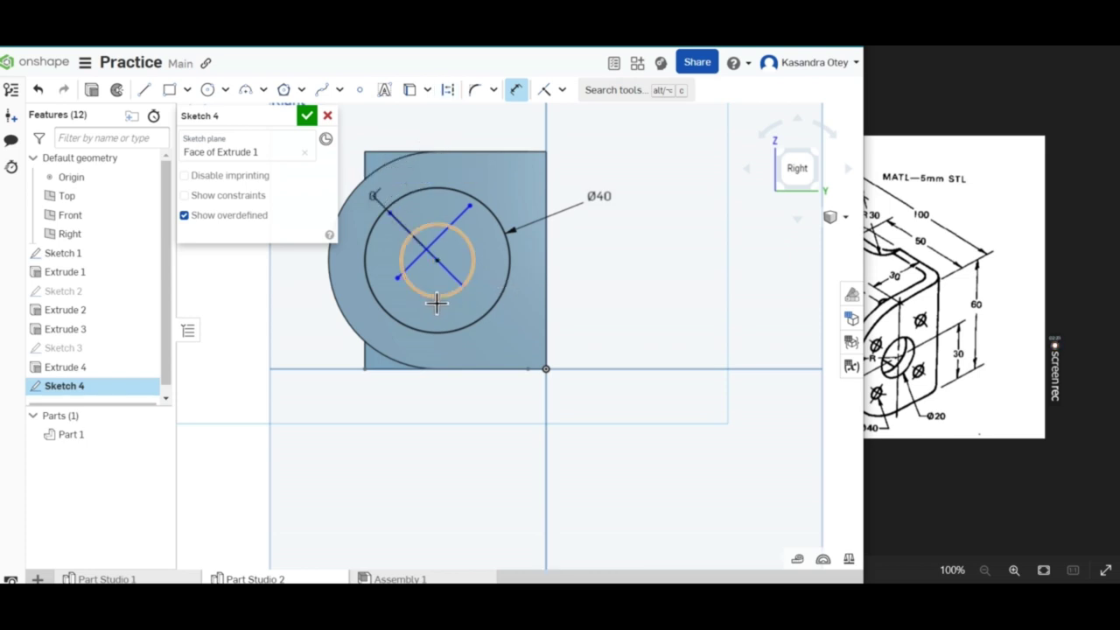
{"action": "left_click", "coordinate": [440, 243]}
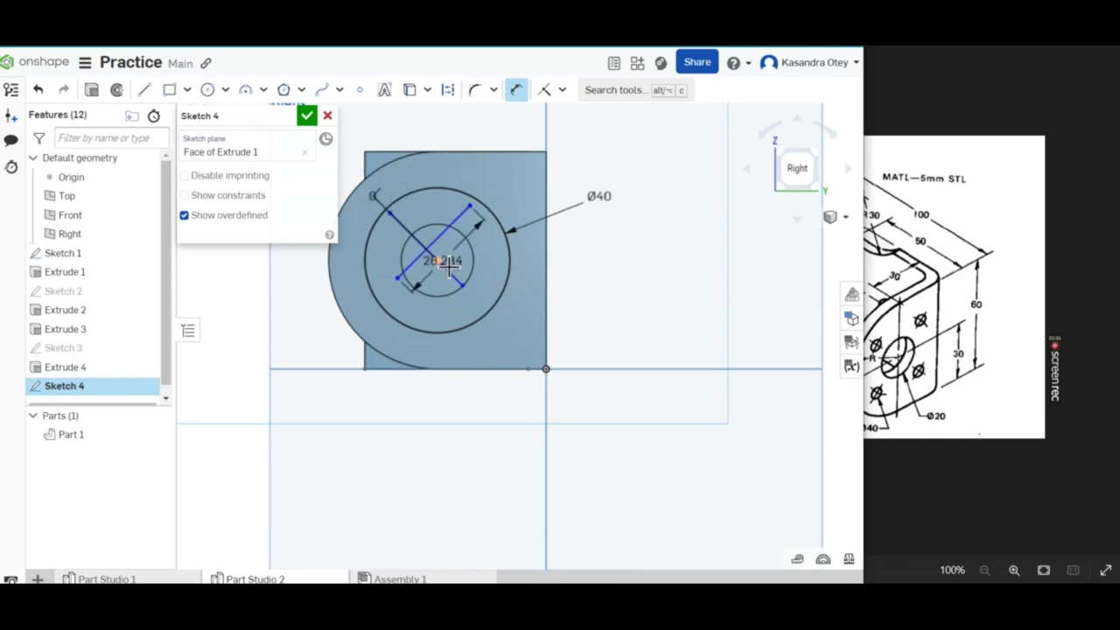
{"action": "left_click", "coordinate": [518, 189]}
{"action": "type", "text": "0"}
{"action": "key", "text": "Return"}
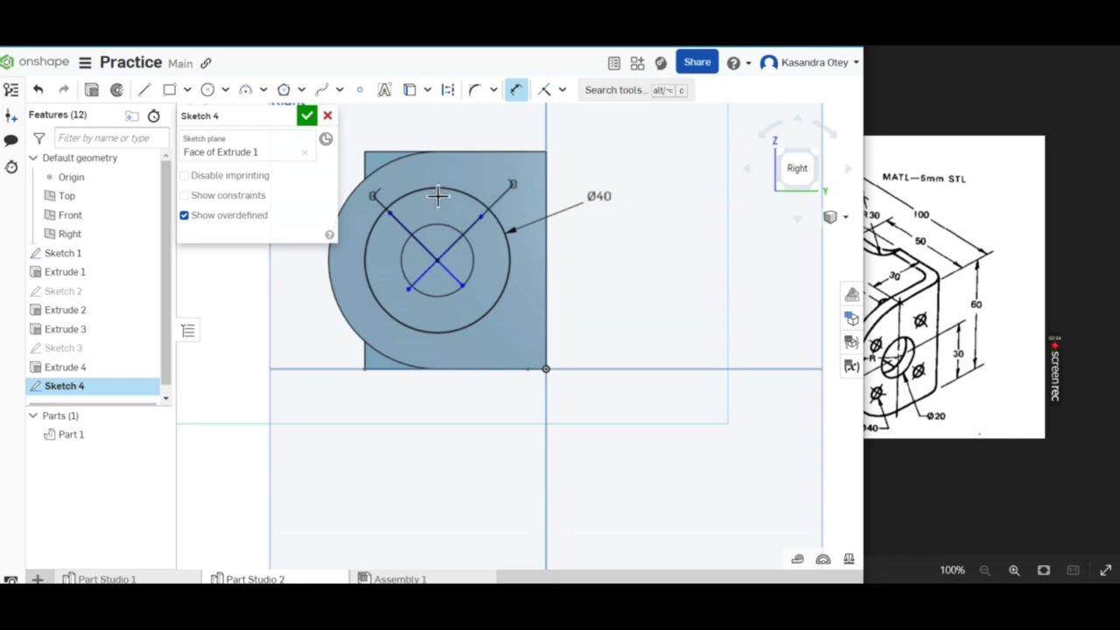
Extend the diagonal ends out to the Ø40 circle with the Extend tool.
{"action": "scroll", "coordinate": [437, 196], "scroll_direction": "up", "scroll_amount": 3}
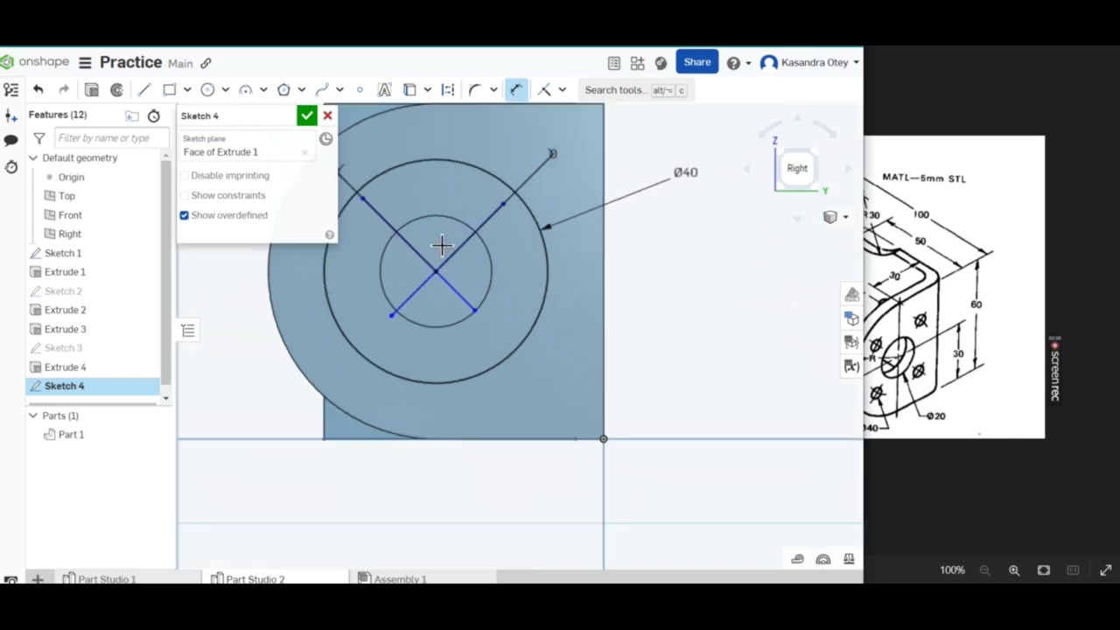
{"action": "left_click", "coordinate": [642, 95]}
{"action": "type", "text": "exte"}
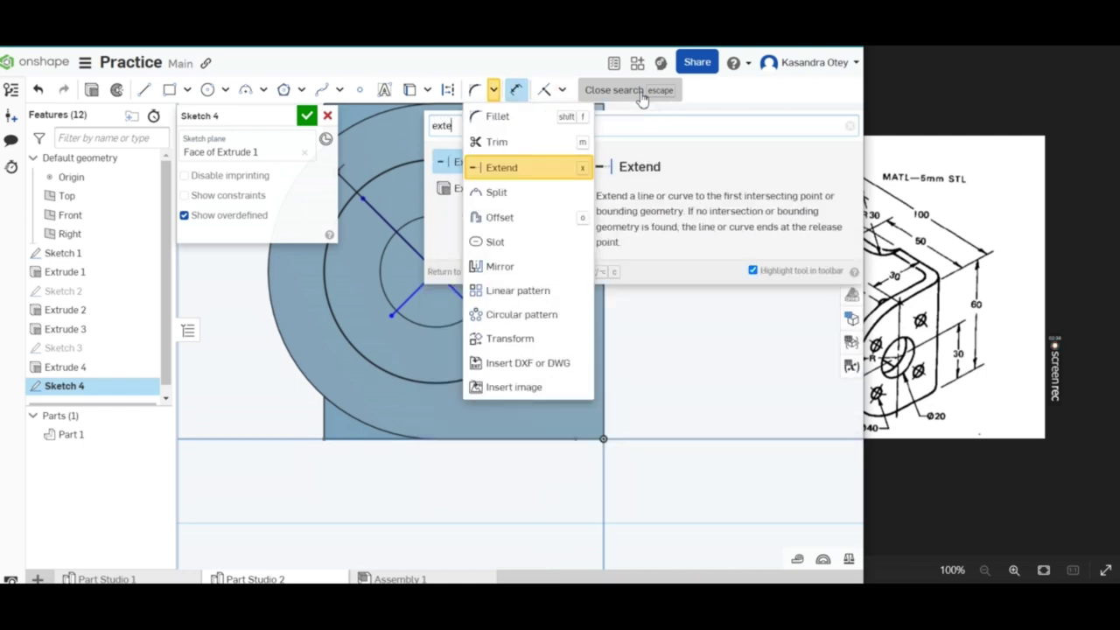
{"action": "type", "text": "d"}
{"action": "left_click", "coordinate": [508, 163]}
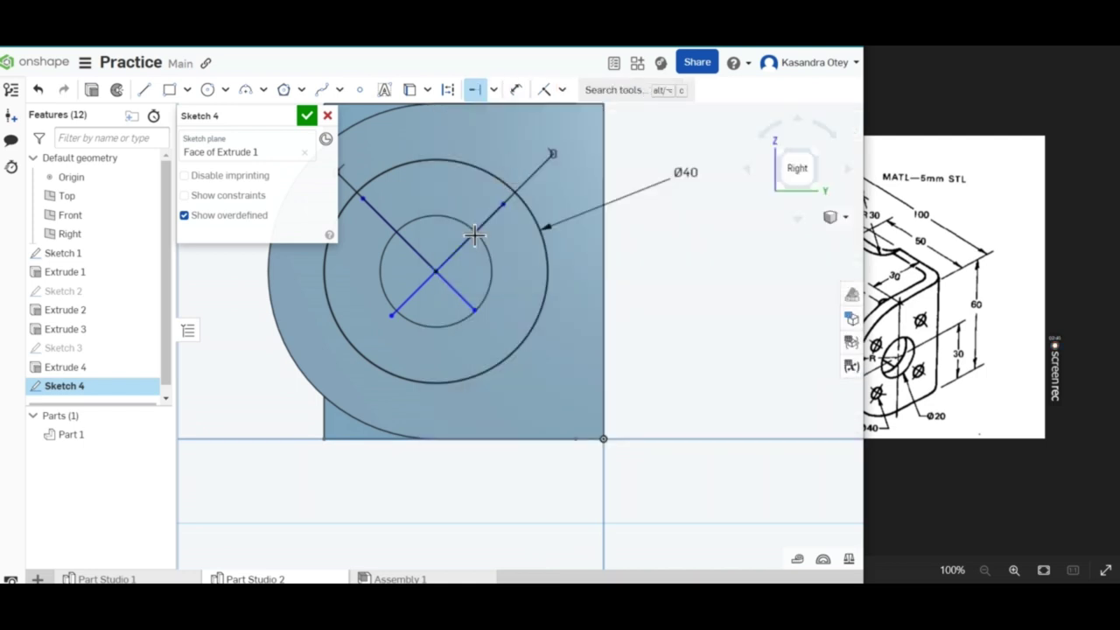
{"action": "left_click", "coordinate": [520, 196]}
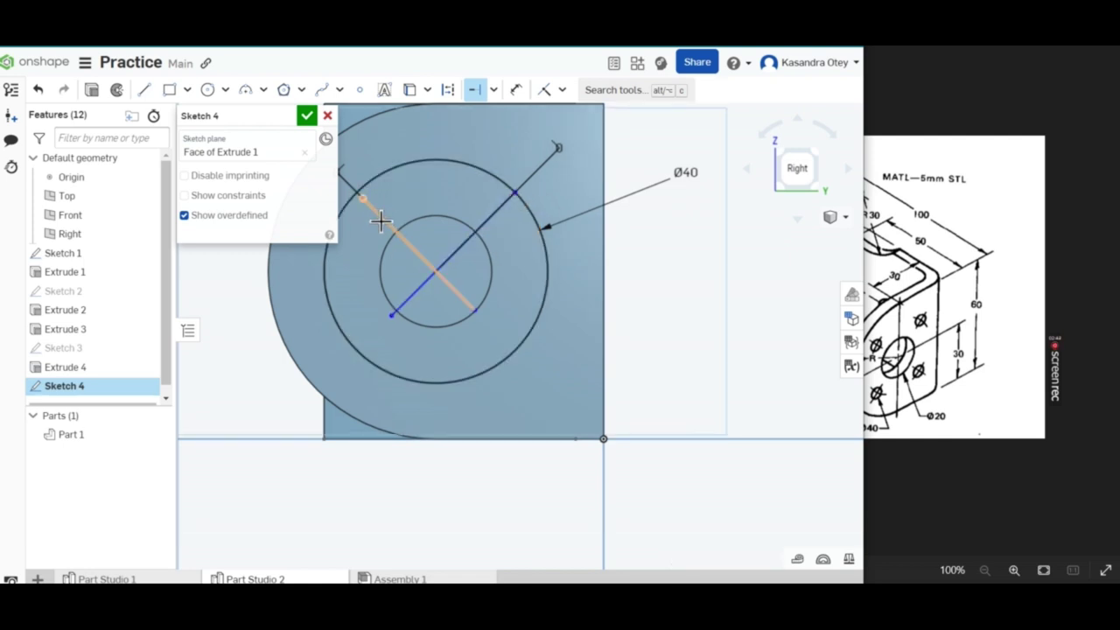
{"action": "left_click", "coordinate": [351, 340]}
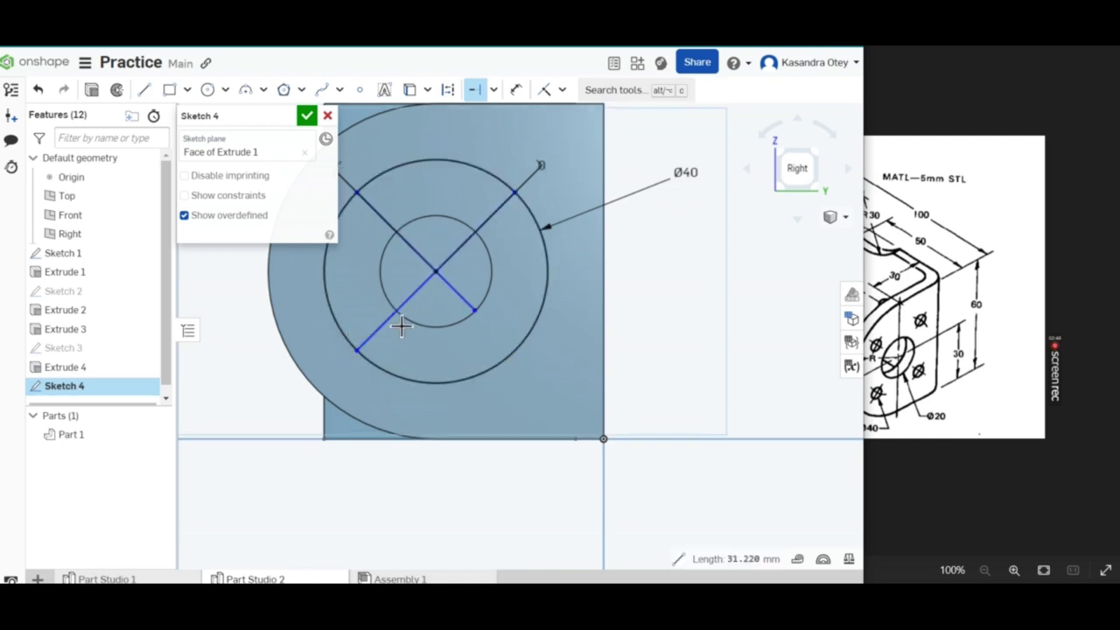
{"action": "left_click", "coordinate": [520, 363]}
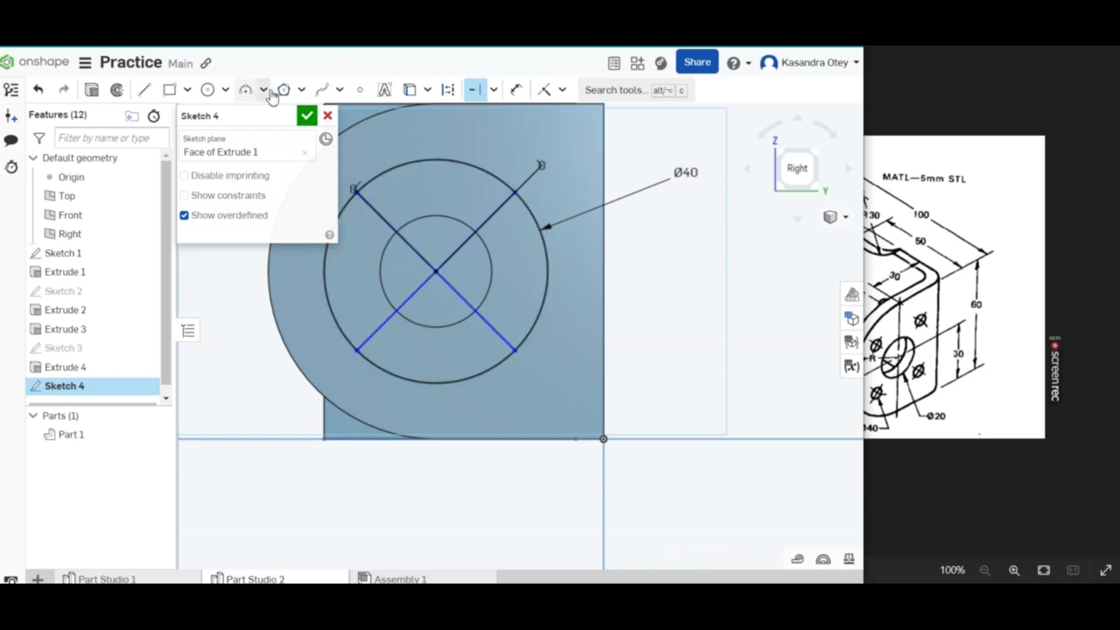
{"action": "left_click", "coordinate": [208, 90]}
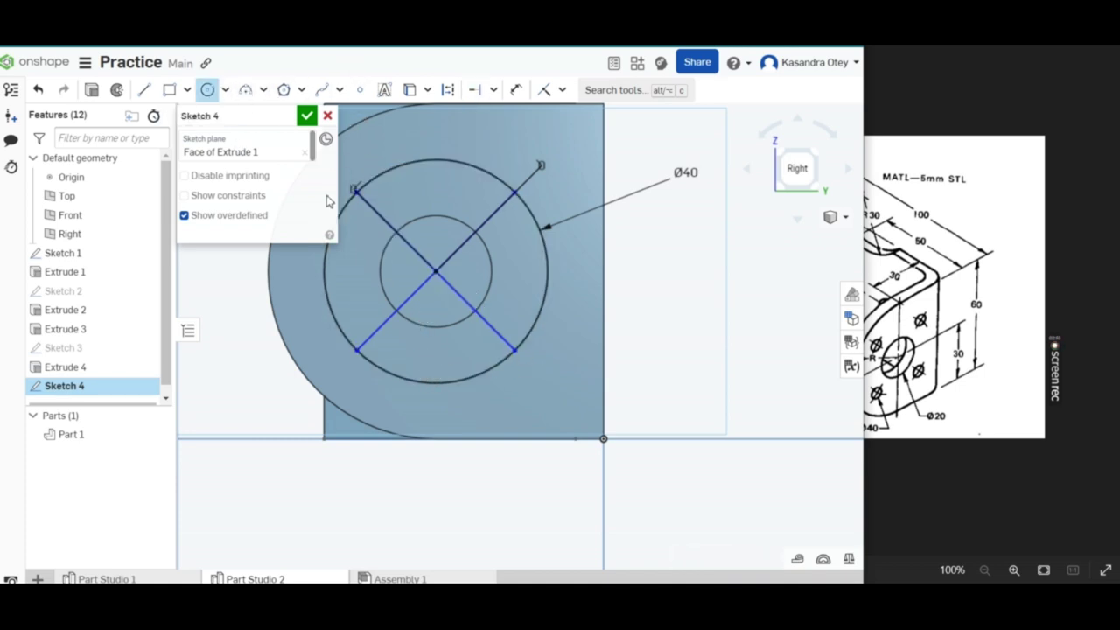
Draw a small circle at the upper-left diagonal end and dimension its diameter to 5.6.
{"action": "left_click", "coordinate": [368, 173]}
{"action": "scroll", "coordinate": [358, 238], "scroll_direction": "down", "scroll_amount": 1}
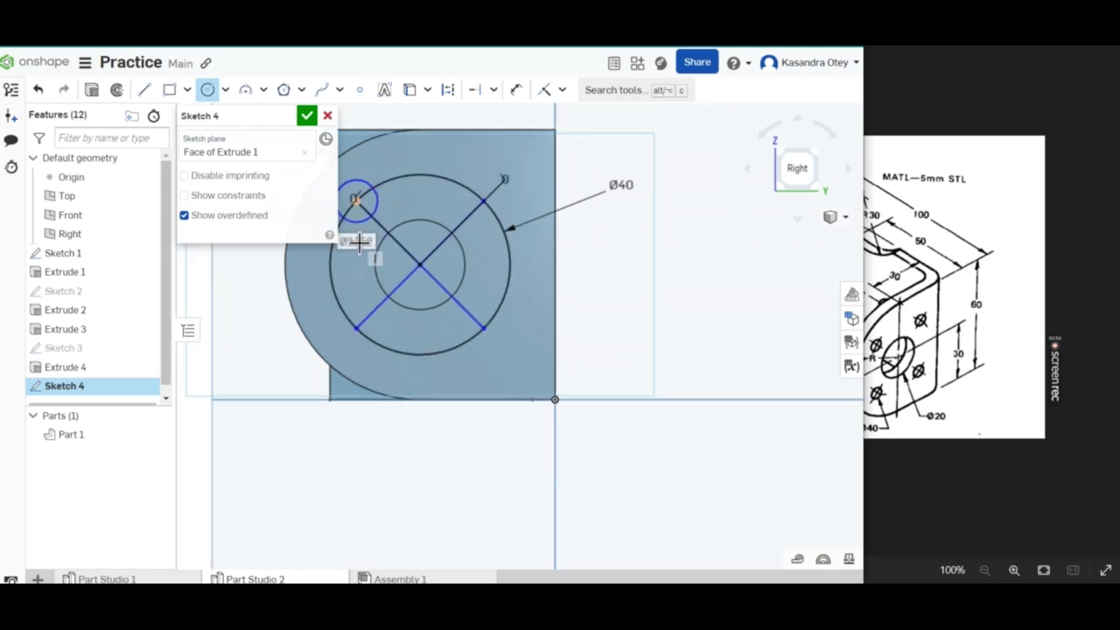
{"action": "scroll", "coordinate": [350, 238], "scroll_direction": "down", "scroll_amount": 2}
{"action": "scroll", "coordinate": [302, 270], "scroll_direction": "up", "scroll_amount": 3}
{"action": "scroll", "coordinate": [302, 270], "scroll_direction": "up", "scroll_amount": 2}
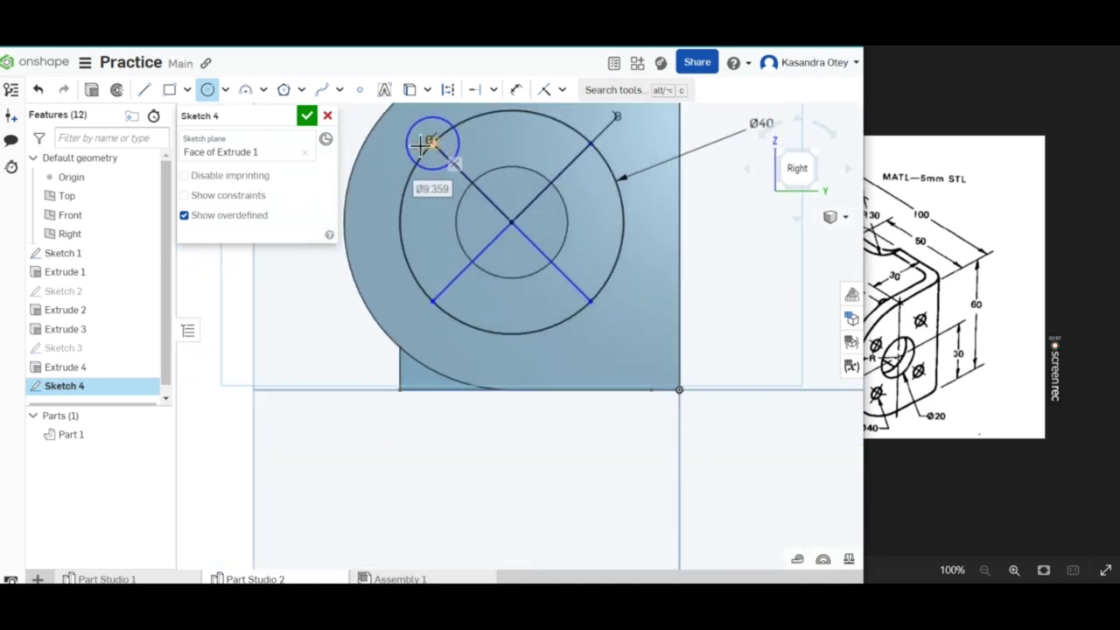
{"action": "scroll", "coordinate": [438, 156], "scroll_direction": "down", "scroll_amount": 2}
{"action": "middle_click_drag", "start_coordinate": [364, 129], "coordinate": [368, 275]}
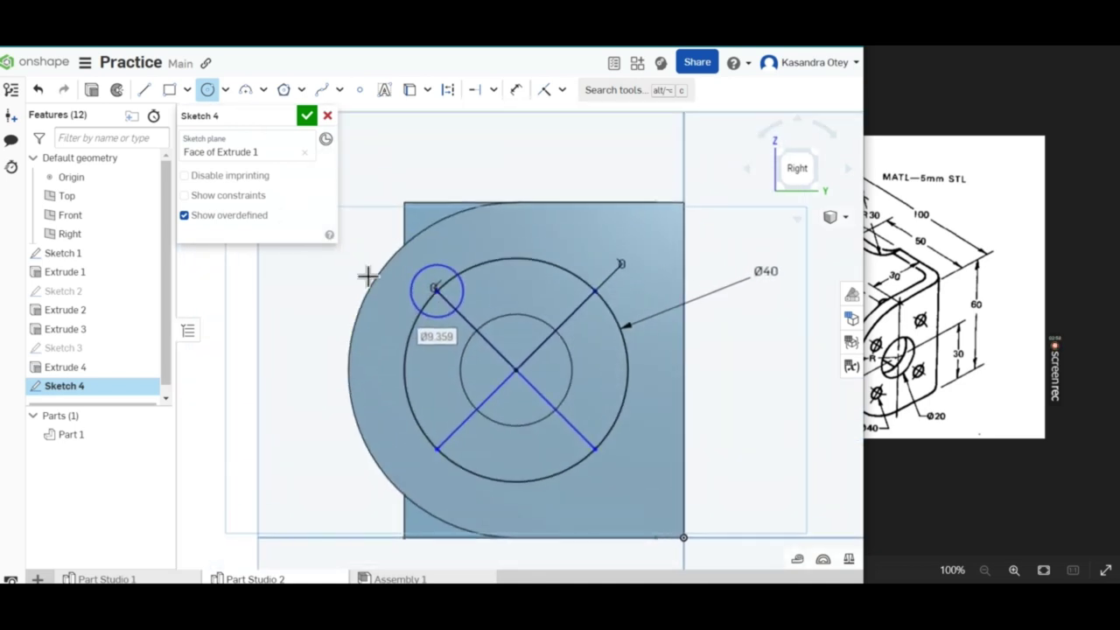
{"action": "scroll", "coordinate": [367, 275], "scroll_direction": "down", "scroll_amount": 2}
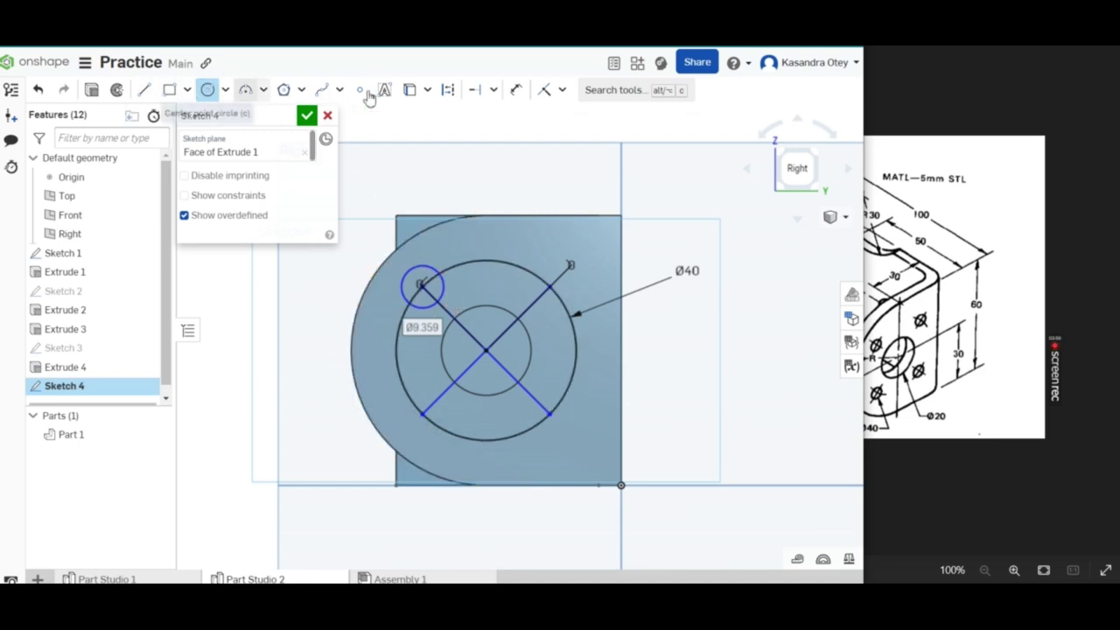
{"action": "left_click", "coordinate": [517, 89]}
{"action": "left_click", "coordinate": [406, 278]}
{"action": "left_click", "coordinate": [468, 172]}
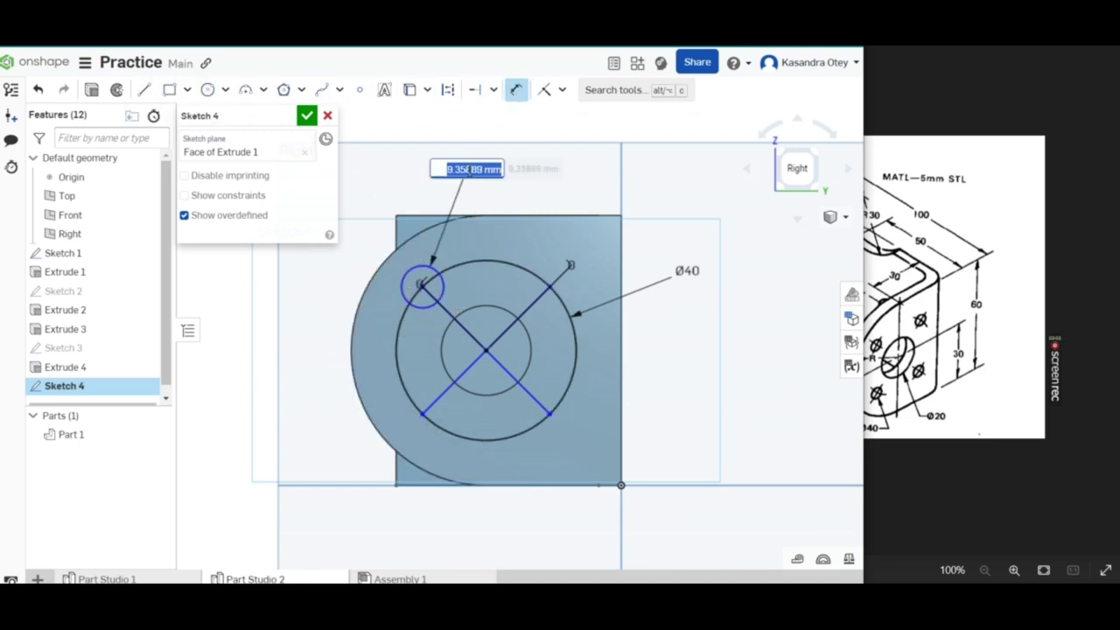
{"action": "type", "text": "5.6"}
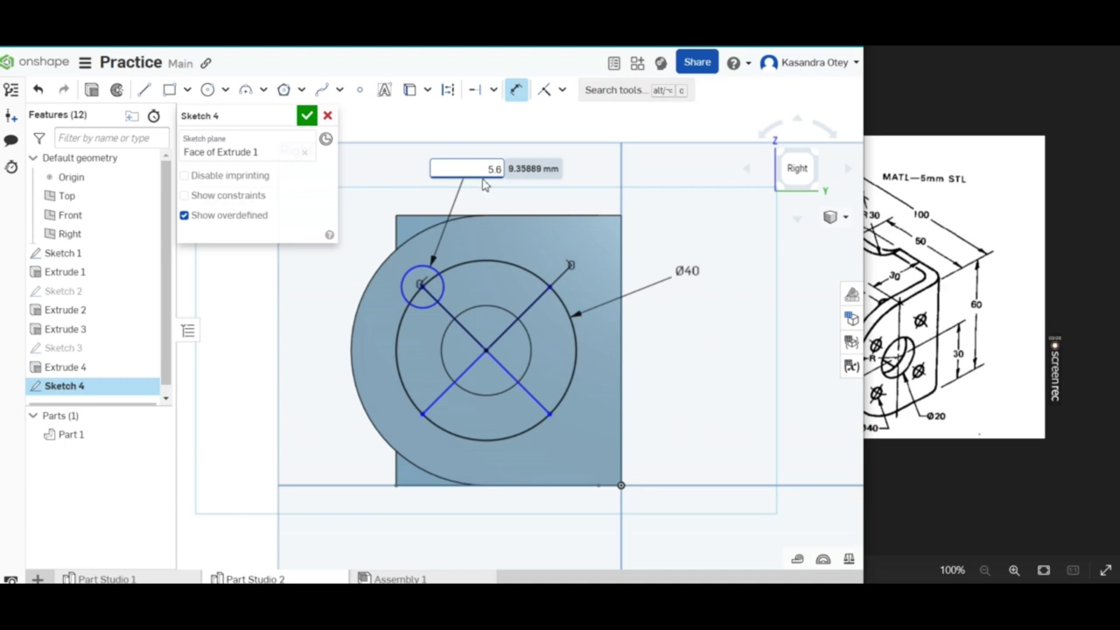
{"action": "key", "text": "Return"}
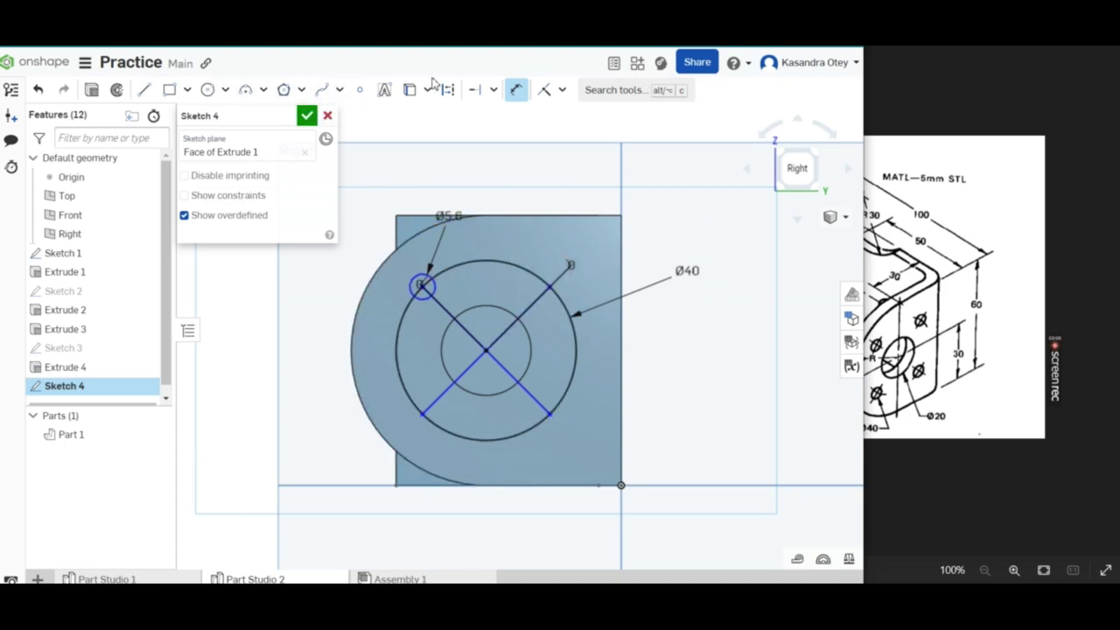
Start a circular pattern of the Ø5.6 circle, then cancel it from the context menu.
{"action": "left_click", "coordinate": [610, 90]}
{"action": "type", "text": "pa"}
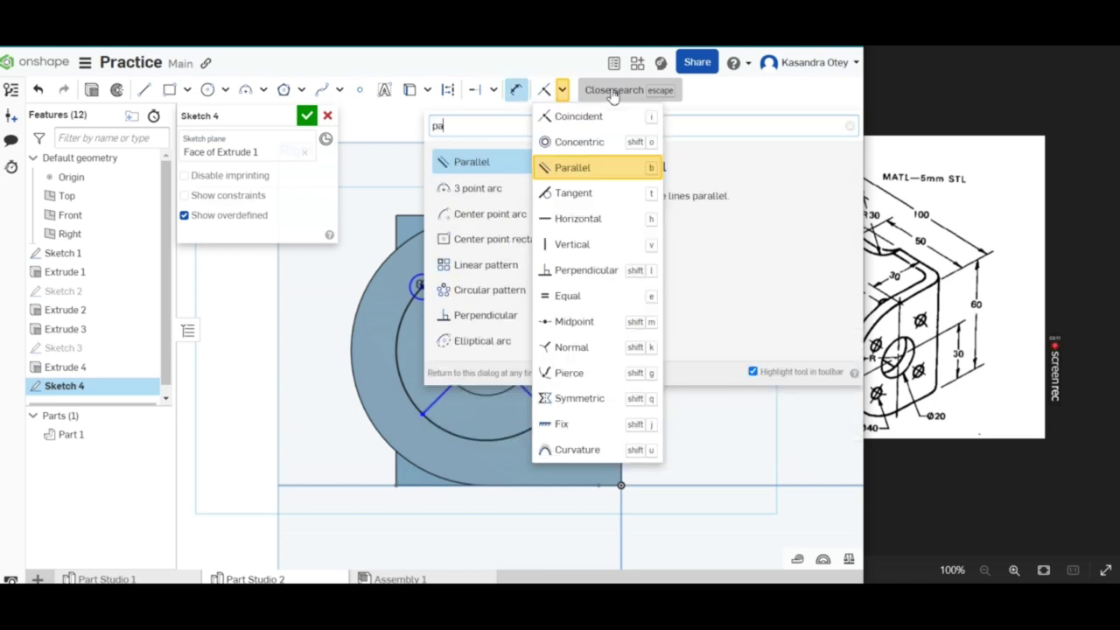
{"action": "left_click", "coordinate": [489, 290]}
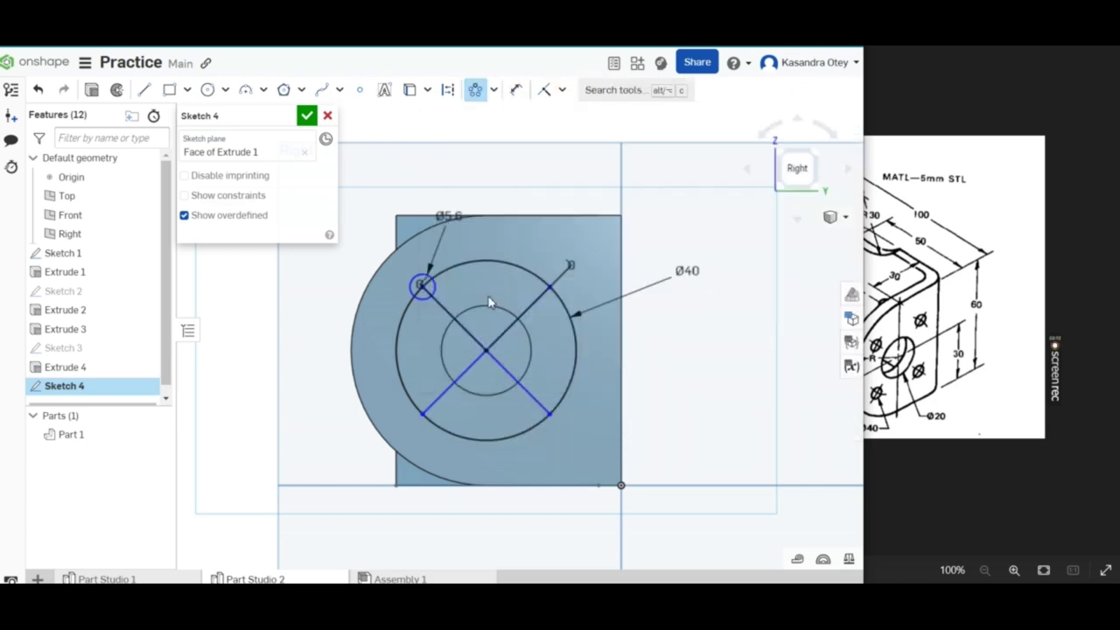
{"action": "left_click", "coordinate": [418, 288]}
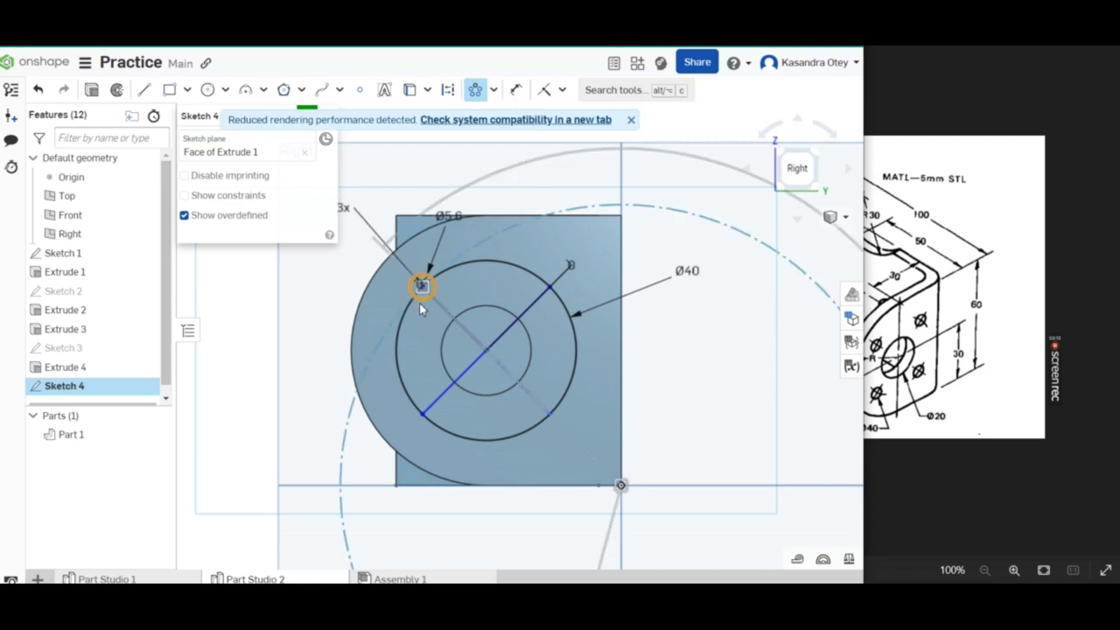
{"action": "left_click", "coordinate": [484, 354]}
{"action": "left_click", "coordinate": [422, 292]}
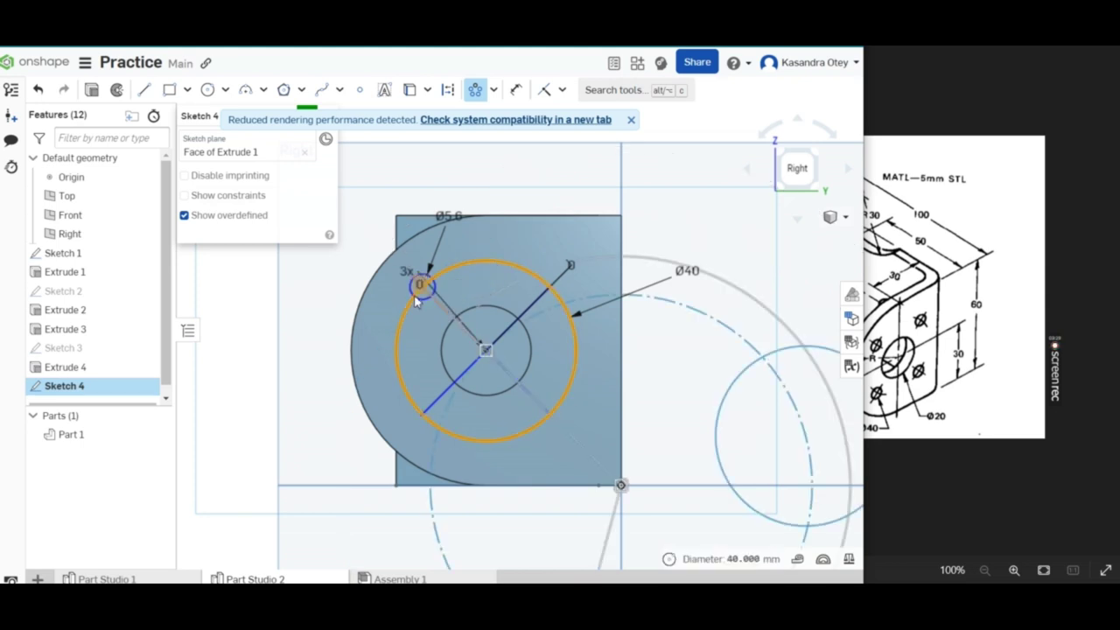
{"action": "left_click", "coordinate": [420, 287]}
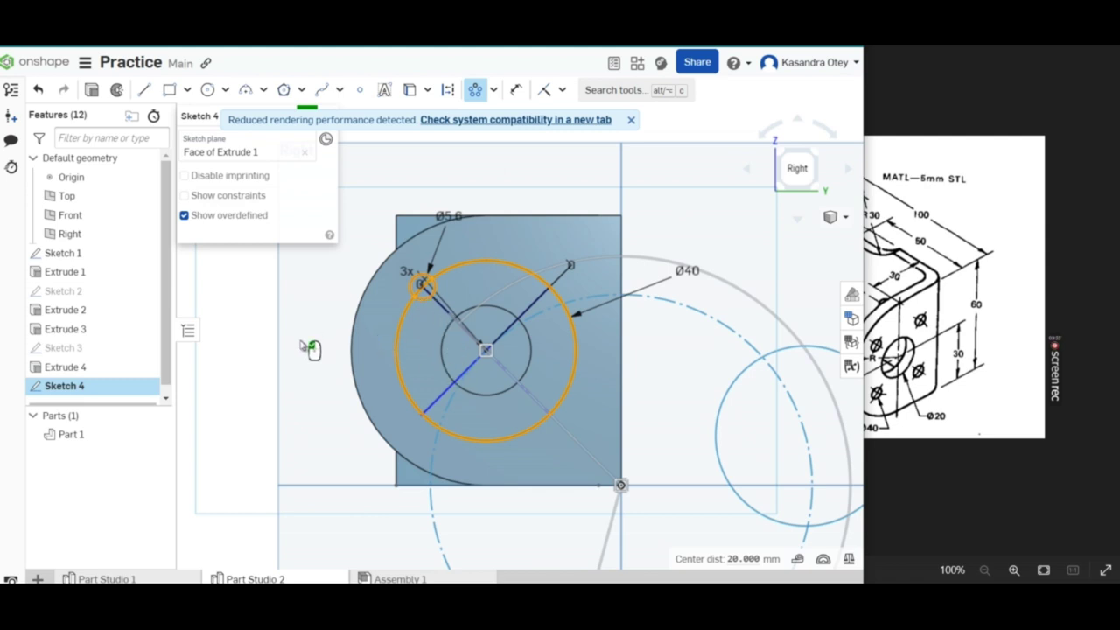
{"action": "right_click", "coordinate": [327, 306]}
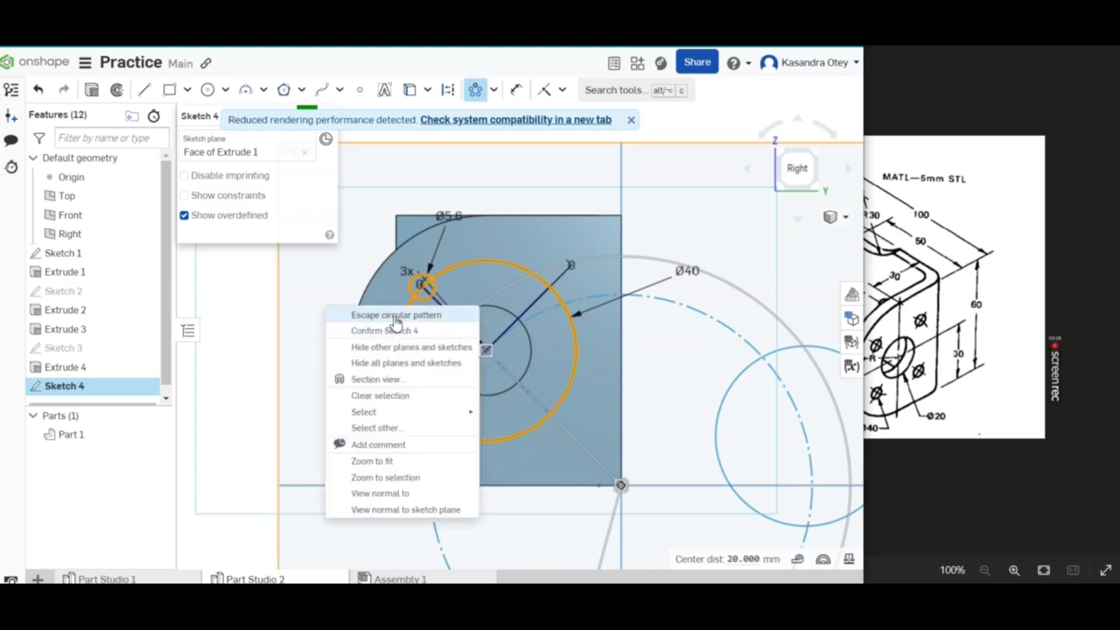
{"action": "left_click", "coordinate": [394, 316]}
Select the Ø40 circle and bring up its context menu.
{"action": "left_click", "coordinate": [422, 285]}
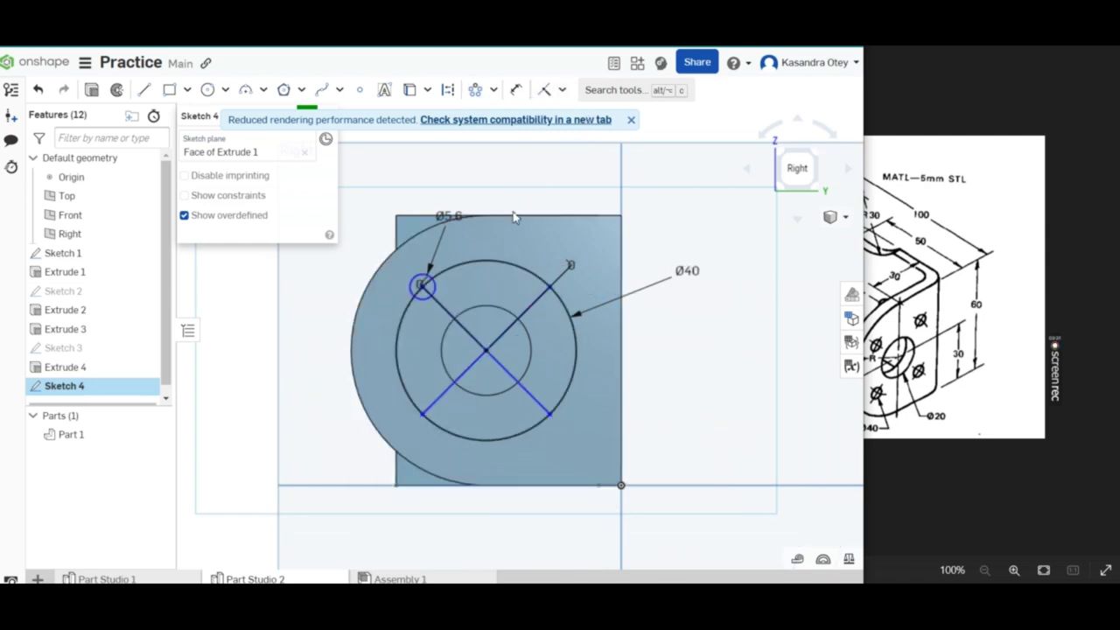
{"action": "left_click", "coordinate": [515, 268]}
{"action": "right_click", "coordinate": [515, 266]}
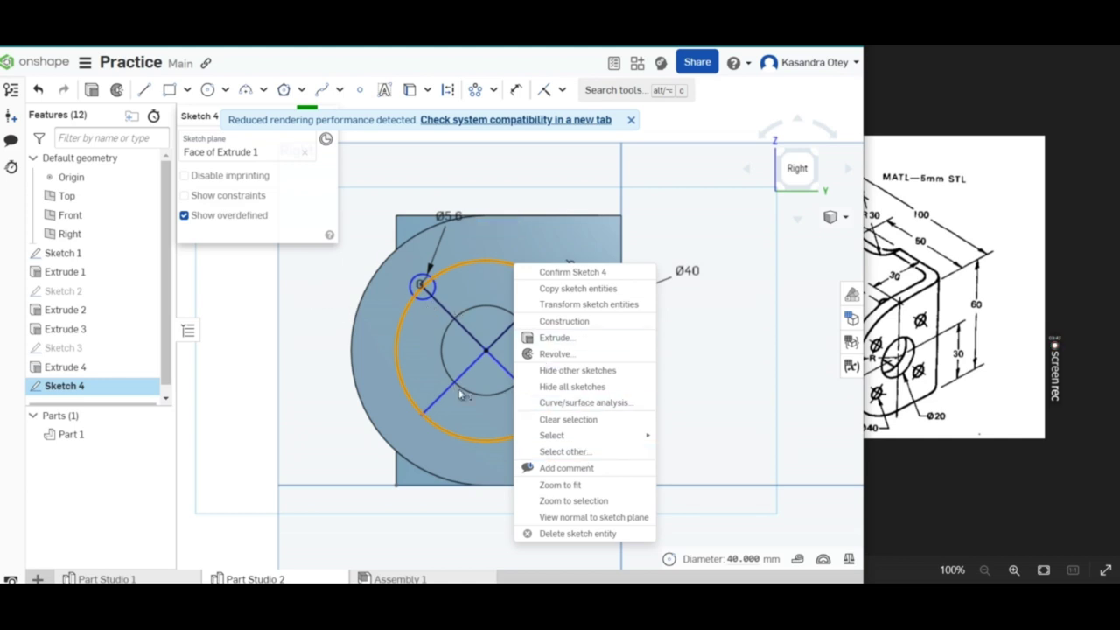
Make the Ø40 circle construction geometry, then start and close a circular pattern of the Ø5.6 circle.
{"action": "left_click", "coordinate": [553, 322]}
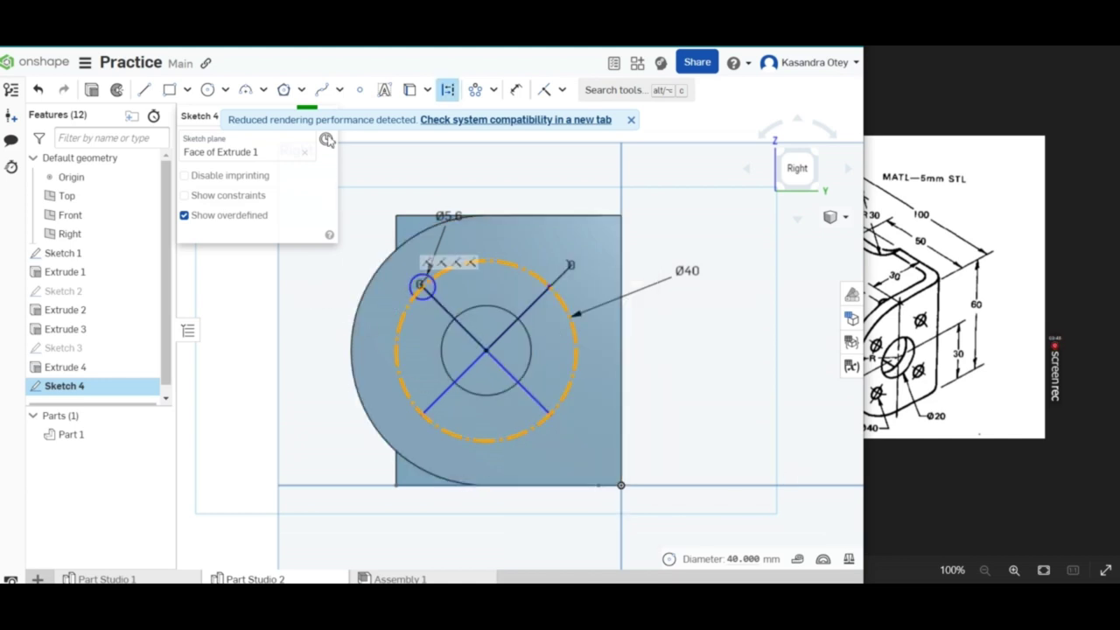
{"action": "left_click", "coordinate": [477, 93]}
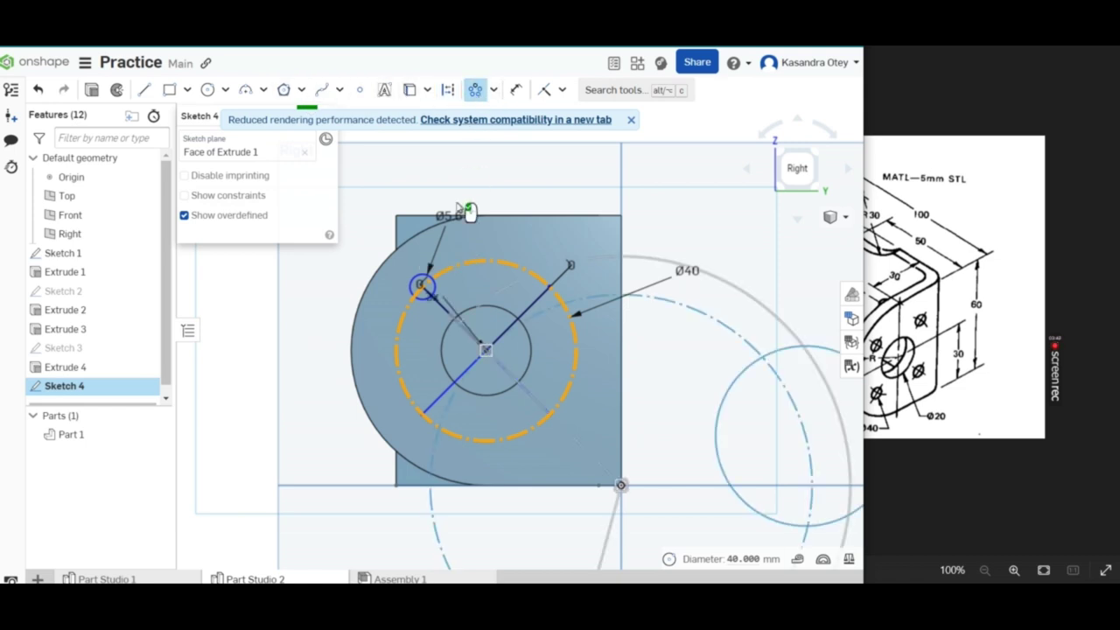
{"action": "left_click", "coordinate": [431, 280]}
{"action": "key", "text": "Escape"}
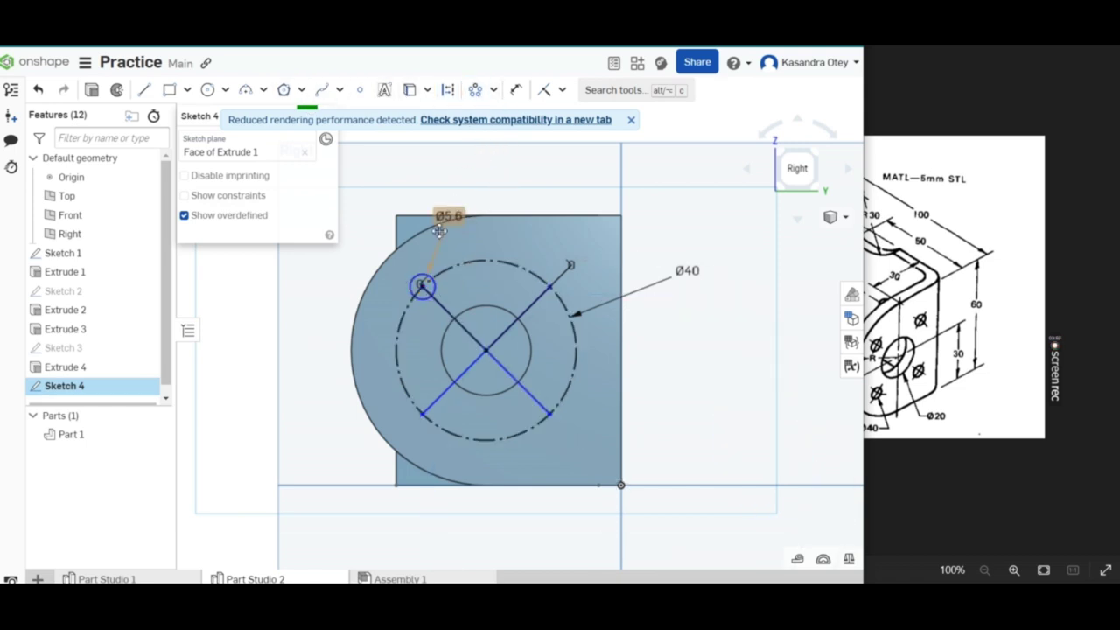
{"action": "left_click", "coordinate": [417, 289]}
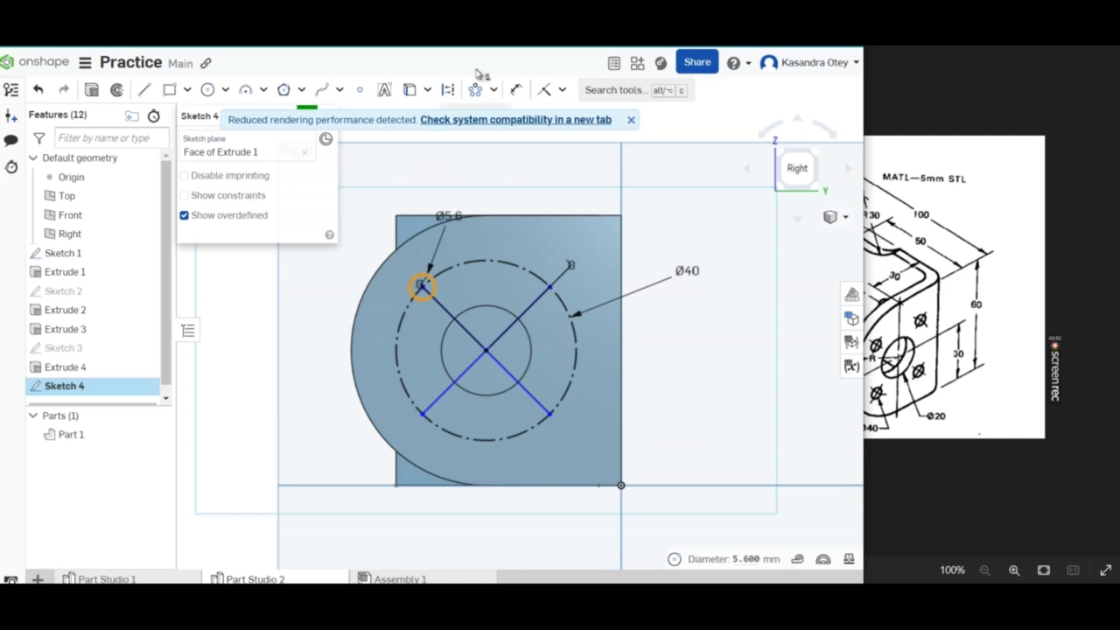
{"action": "left_click", "coordinate": [492, 92]}
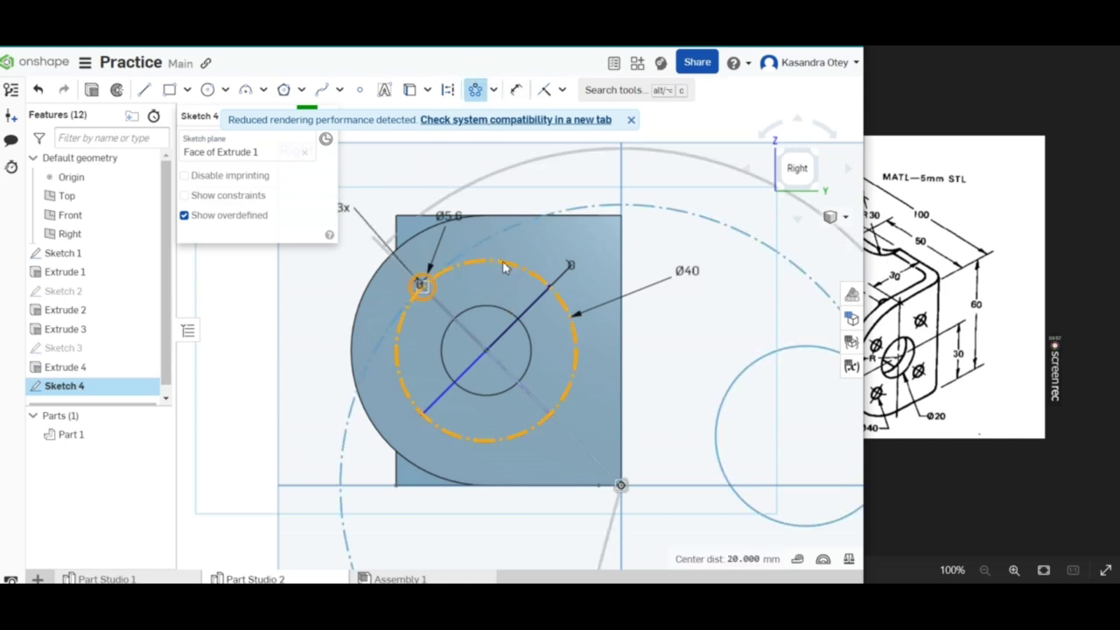
{"action": "left_click", "coordinate": [476, 90]}
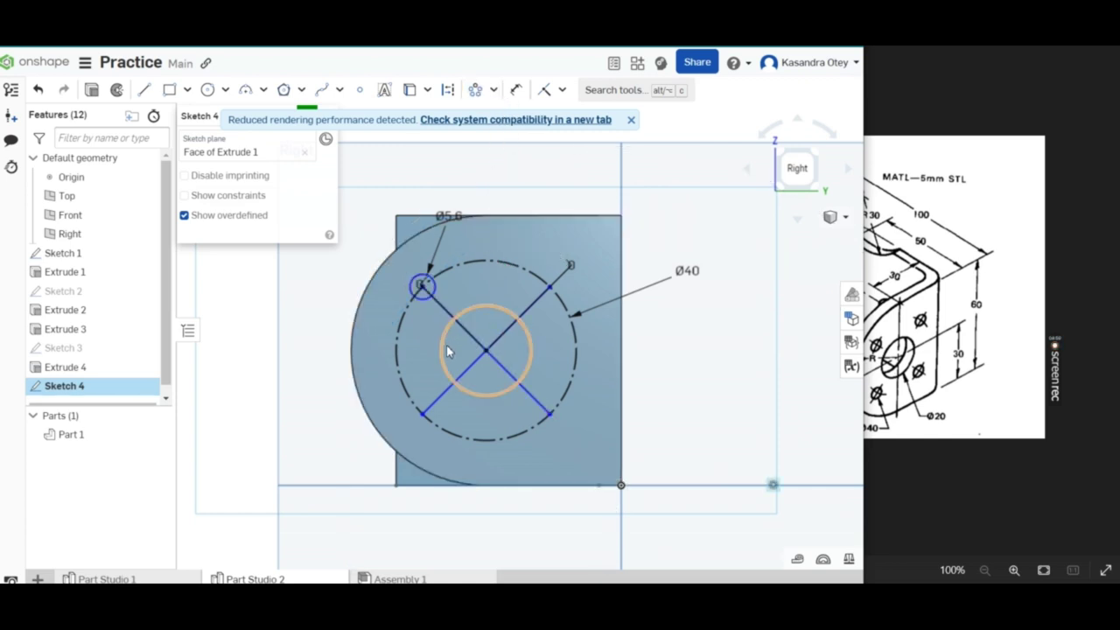
Circular-pattern the Ø5.6 circle about the centre point with a count of 4.
{"action": "left_click", "coordinate": [397, 354]}
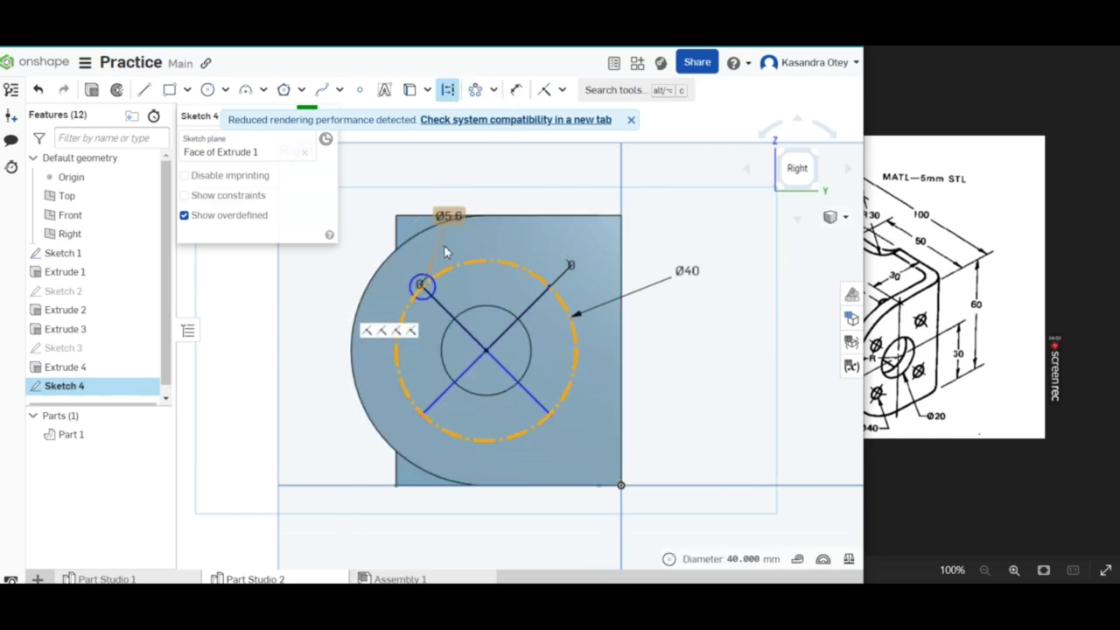
{"action": "left_click", "coordinate": [475, 91]}
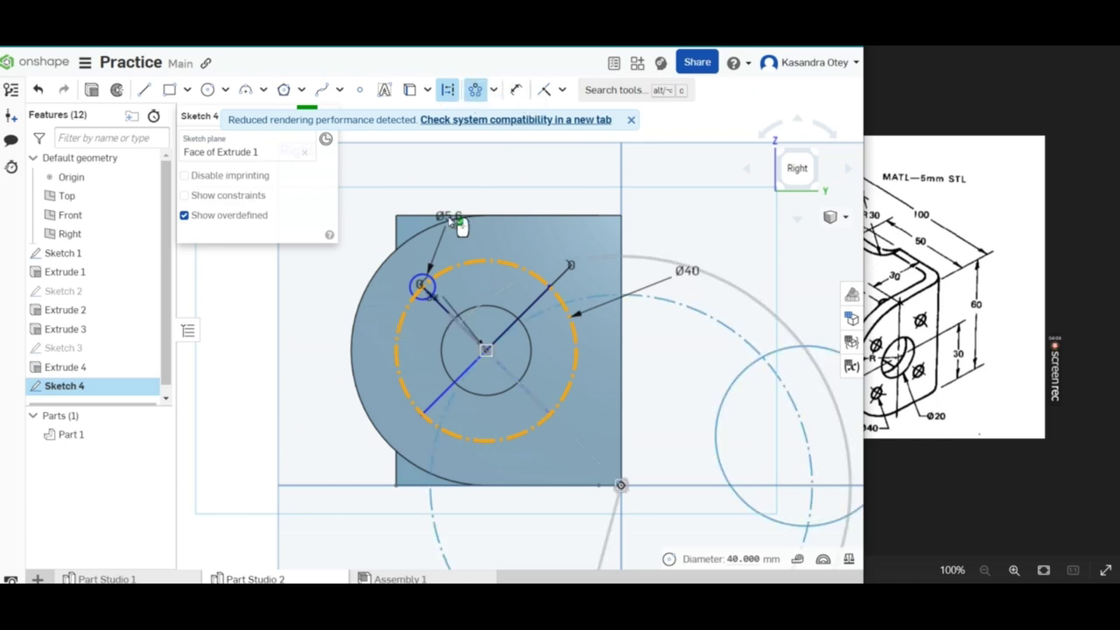
{"action": "left_click", "coordinate": [421, 291]}
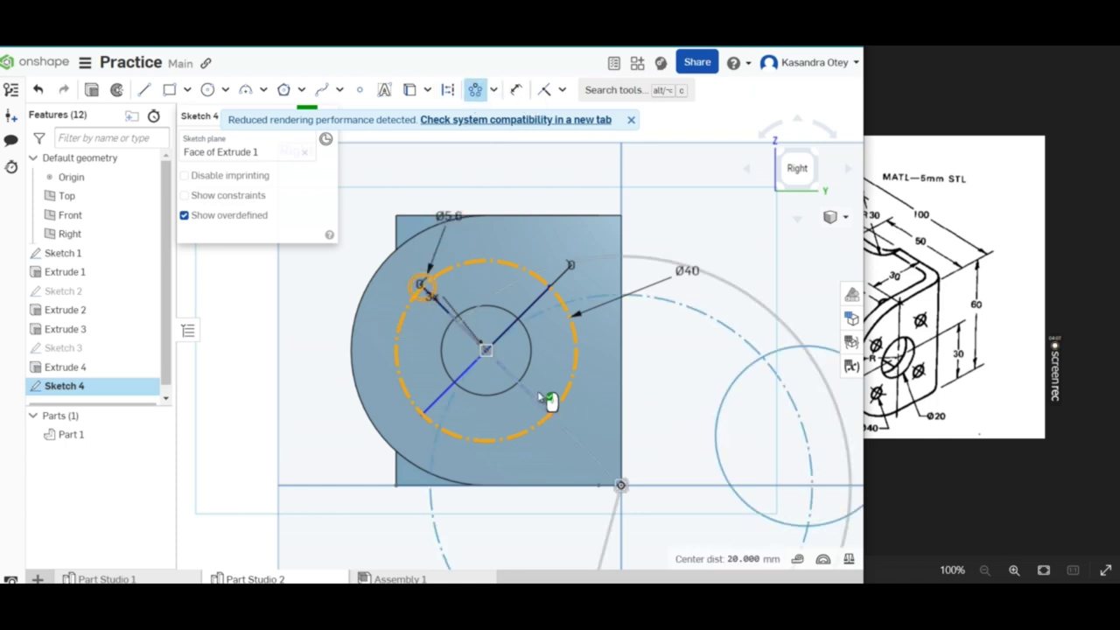
{"action": "scroll", "coordinate": [675, 407], "scroll_direction": "down", "scroll_amount": 2}
{"action": "scroll", "coordinate": [680, 415], "scroll_direction": "down", "scroll_amount": 3}
{"action": "scroll", "coordinate": [680, 415], "scroll_direction": "down", "scroll_amount": 2}
{"action": "scroll", "coordinate": [656, 429], "scroll_direction": "up", "scroll_amount": 3}
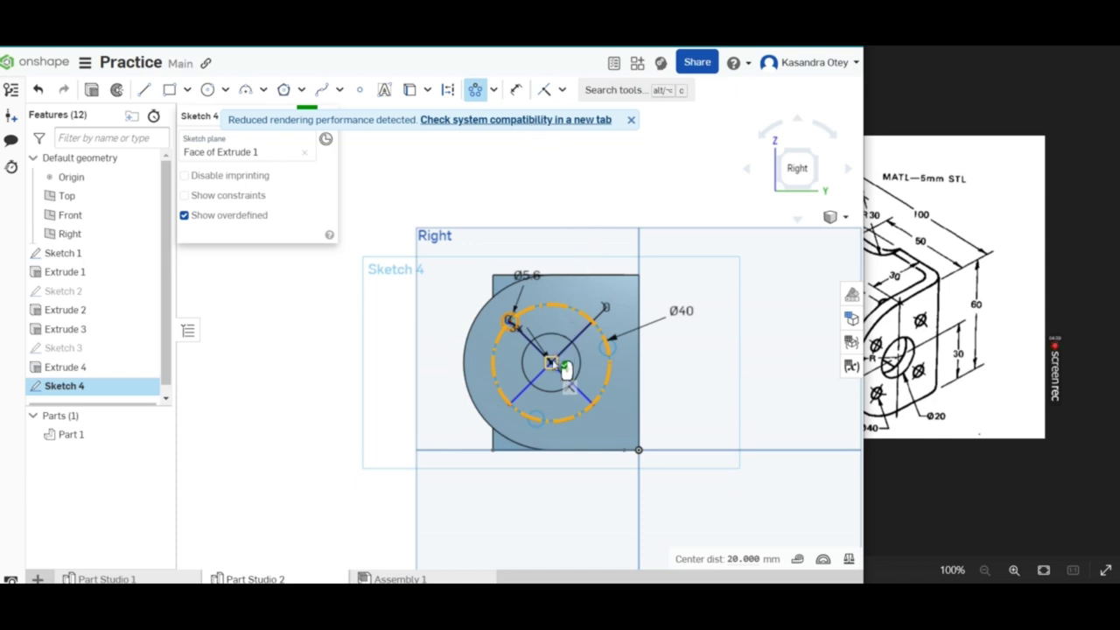
{"action": "scroll", "coordinate": [567, 346], "scroll_direction": "up", "scroll_amount": 2}
{"action": "scroll", "coordinate": [596, 337], "scroll_direction": "up", "scroll_amount": 3}
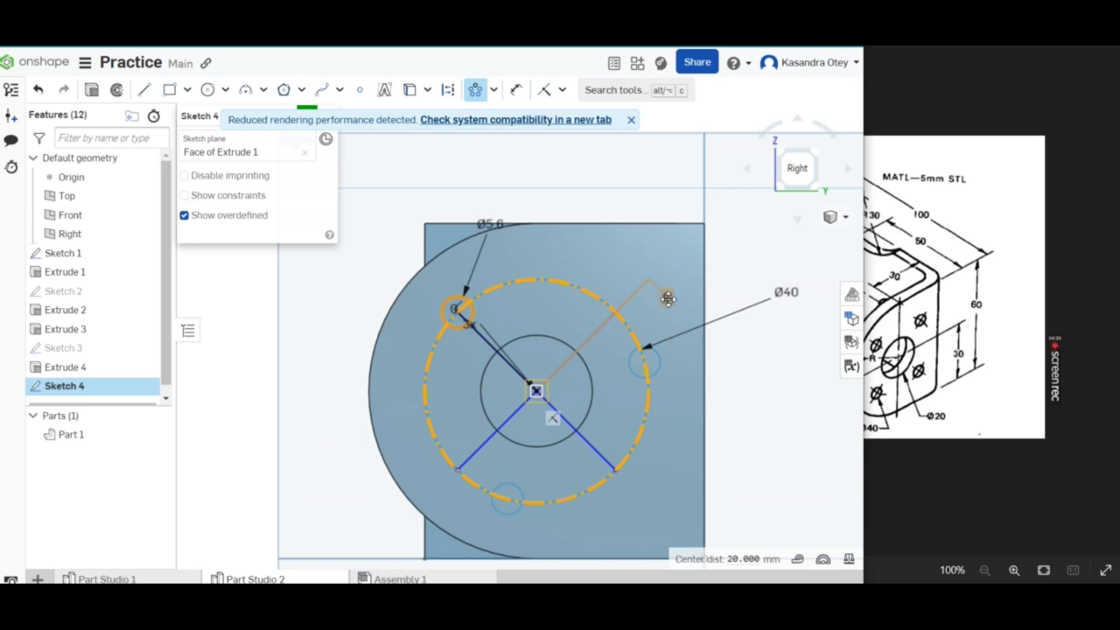
{"action": "left_click", "coordinate": [672, 296]}
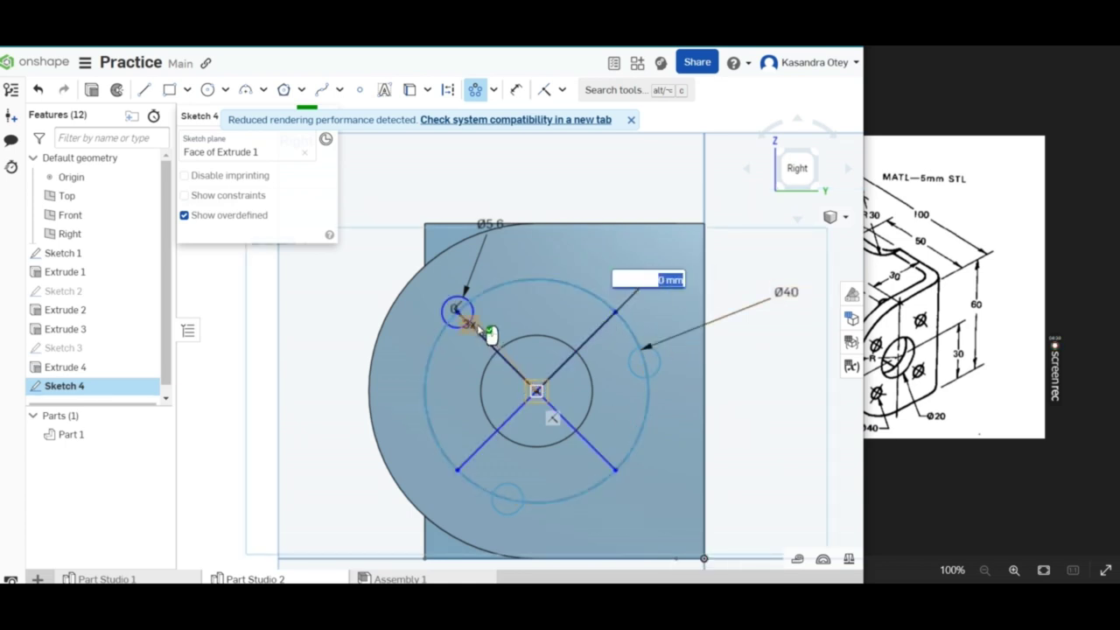
{"action": "left_click", "coordinate": [553, 260]}
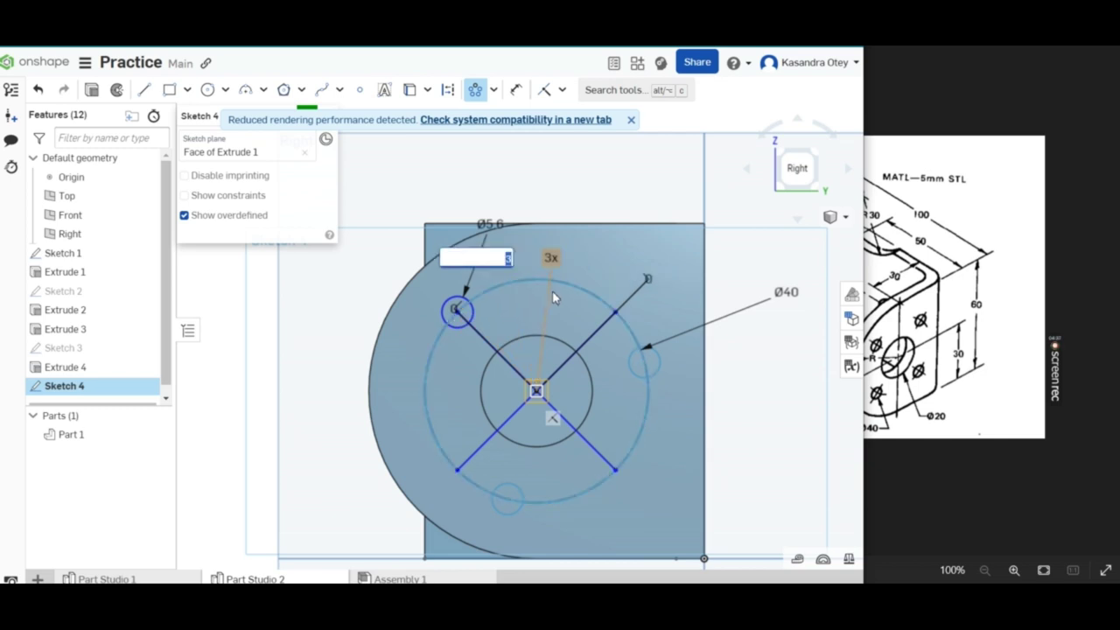
{"action": "type", "text": "4"}
{"action": "key", "text": "Return"}
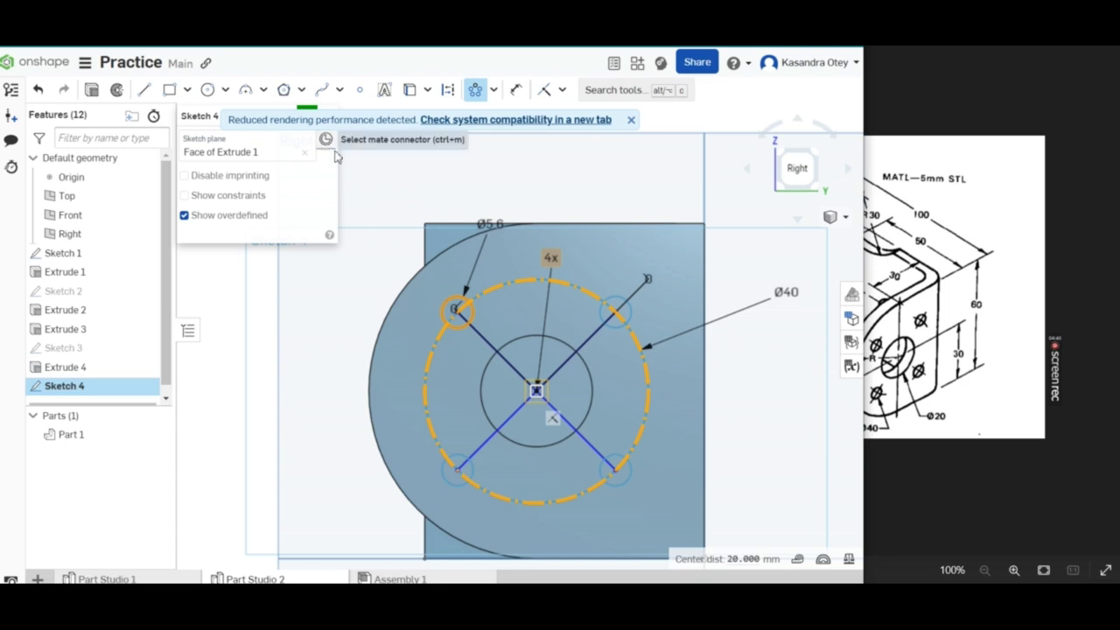
{"action": "left_click", "coordinate": [420, 189]}
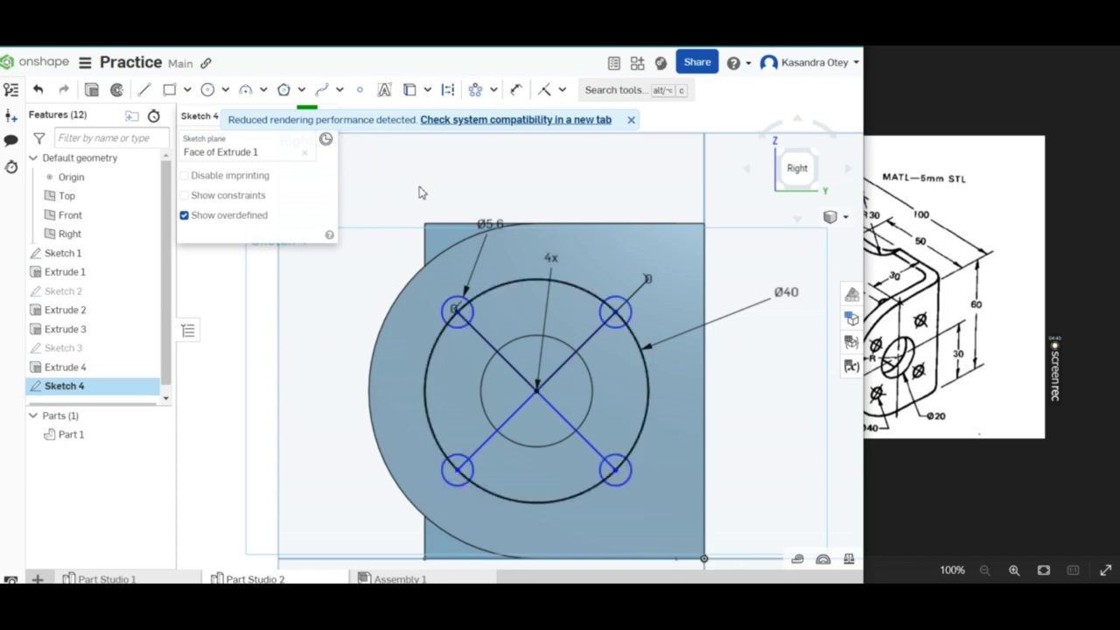
Delete both diagonal lines of the X.
{"action": "left_click", "coordinate": [593, 448]}
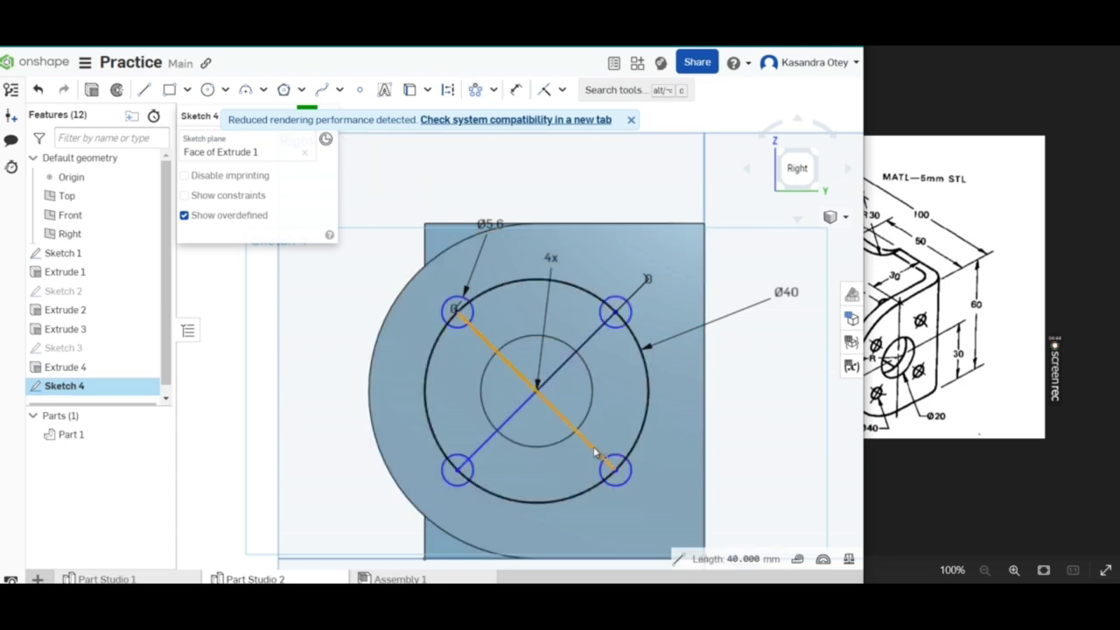
{"action": "key", "text": "Delete"}
{"action": "left_click", "coordinate": [515, 409]}
{"action": "key", "text": "Delete"}
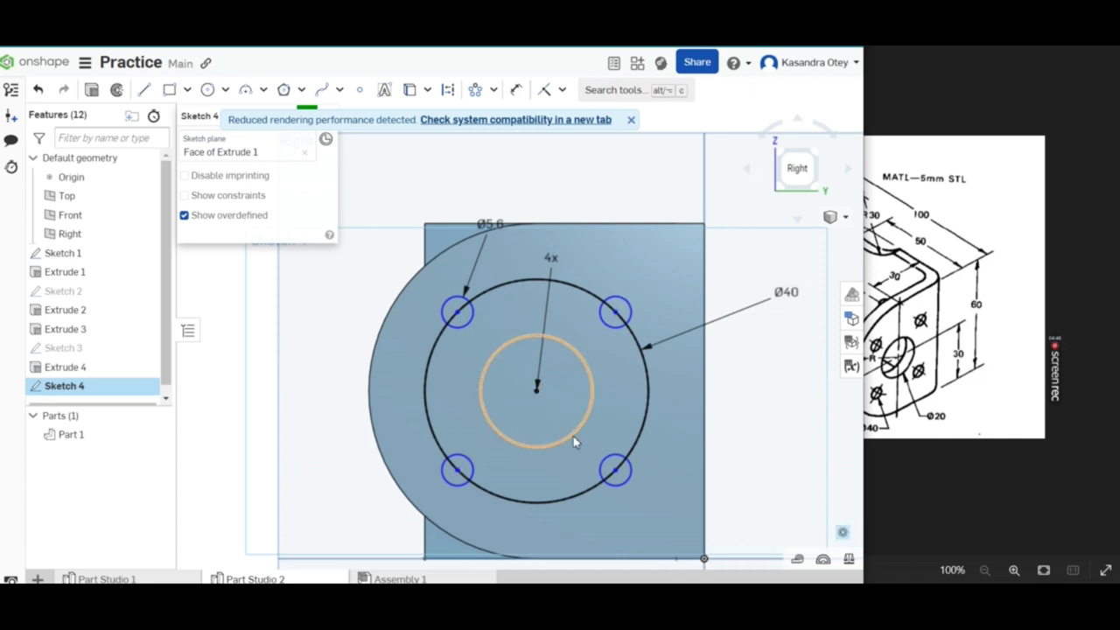
{"action": "scroll", "coordinate": [261, 354], "scroll_direction": "up", "scroll_amount": 1}
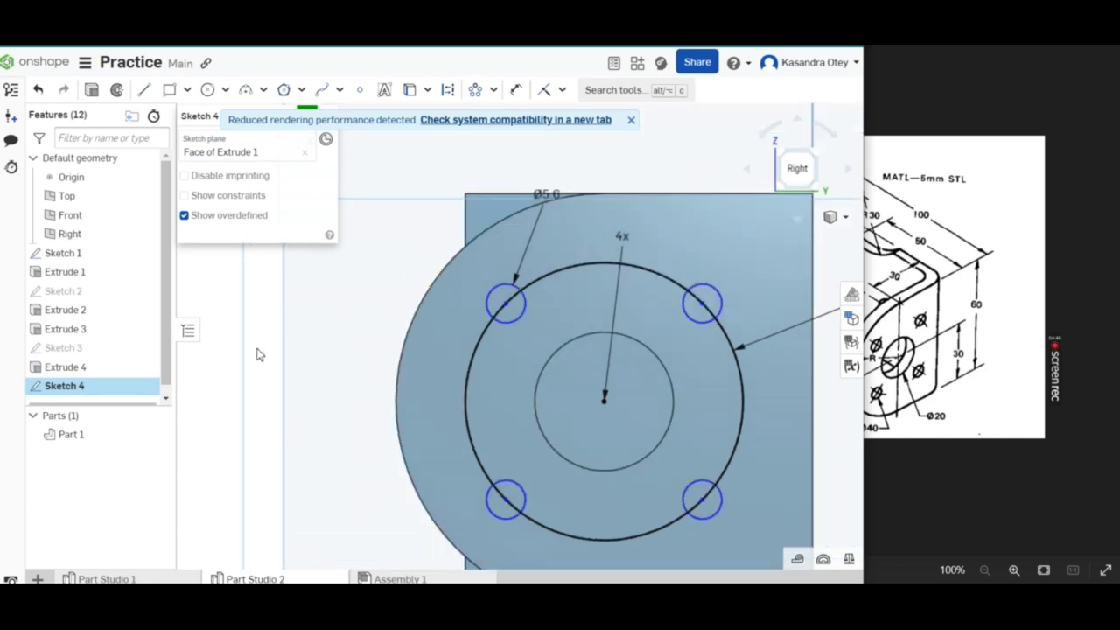
{"action": "scroll", "coordinate": [312, 356], "scroll_direction": "down", "scroll_amount": 2}
{"action": "scroll", "coordinate": [368, 364], "scroll_direction": "down", "scroll_amount": 2}
Keep the Ø40 circle as construction geometry and dismiss the rendering performance notice.
{"action": "left_click", "coordinate": [399, 374]}
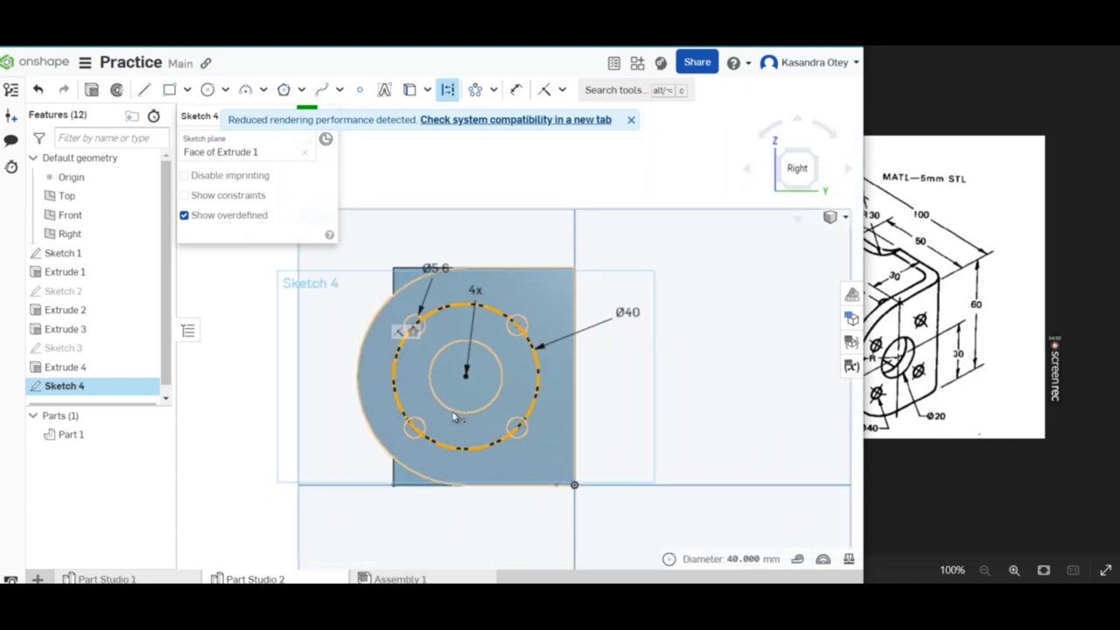
{"action": "left_click", "coordinate": [515, 452]}
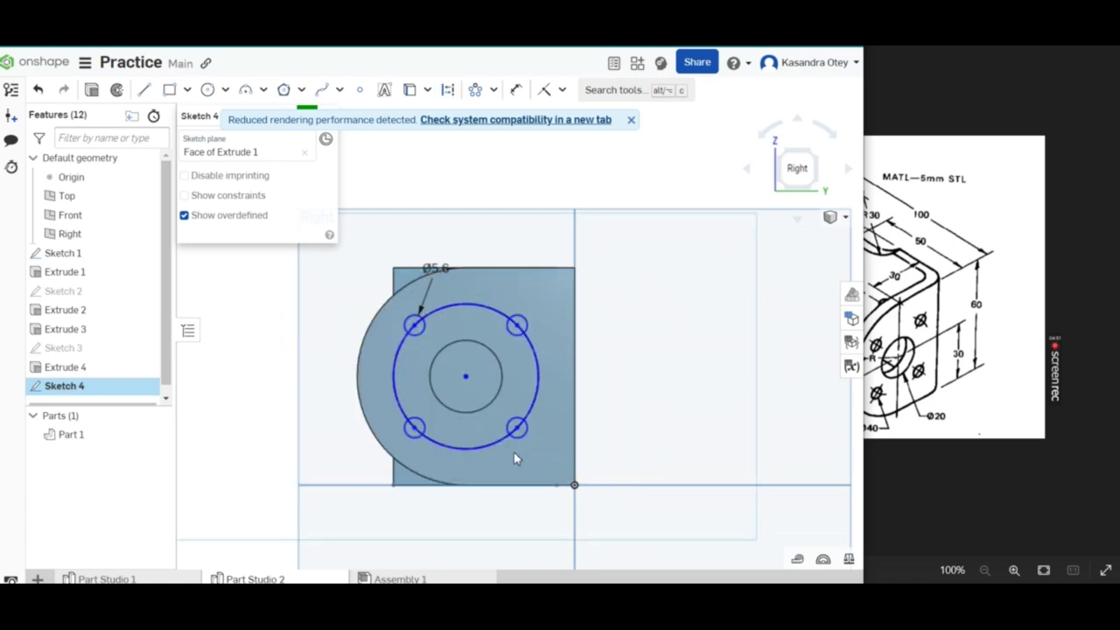
{"action": "left_click", "coordinate": [396, 371]}
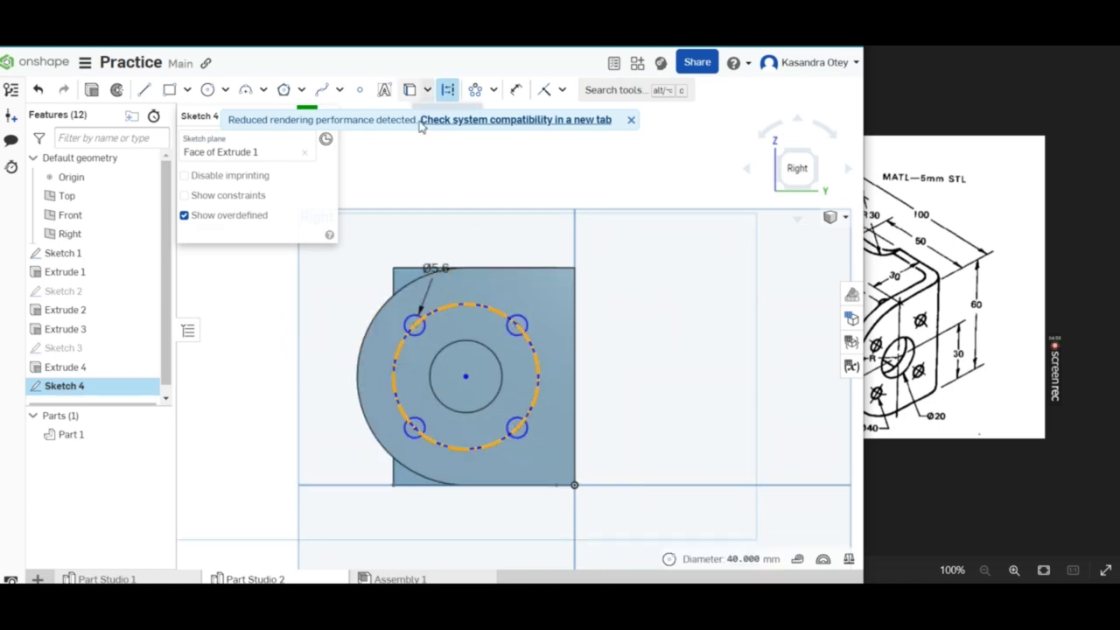
{"action": "left_click", "coordinate": [202, 349]}
{"action": "left_click", "coordinate": [395, 371]}
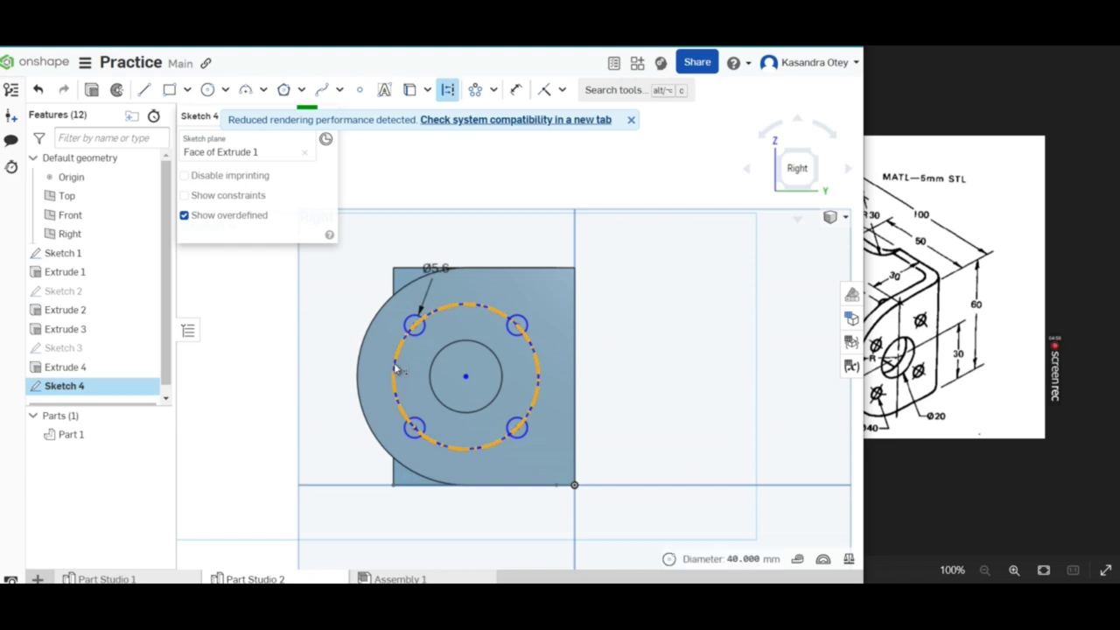
{"action": "key", "text": "q"}
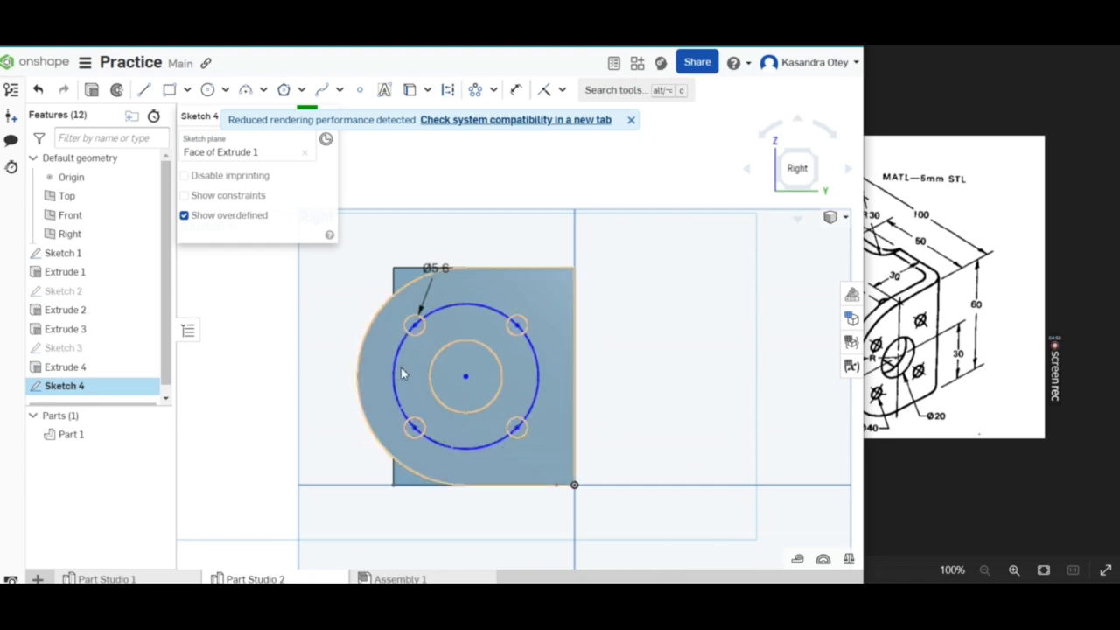
{"action": "key", "text": "ctrl+z"}
{"action": "left_click", "coordinate": [393, 368]}
{"action": "key", "text": "Escape"}
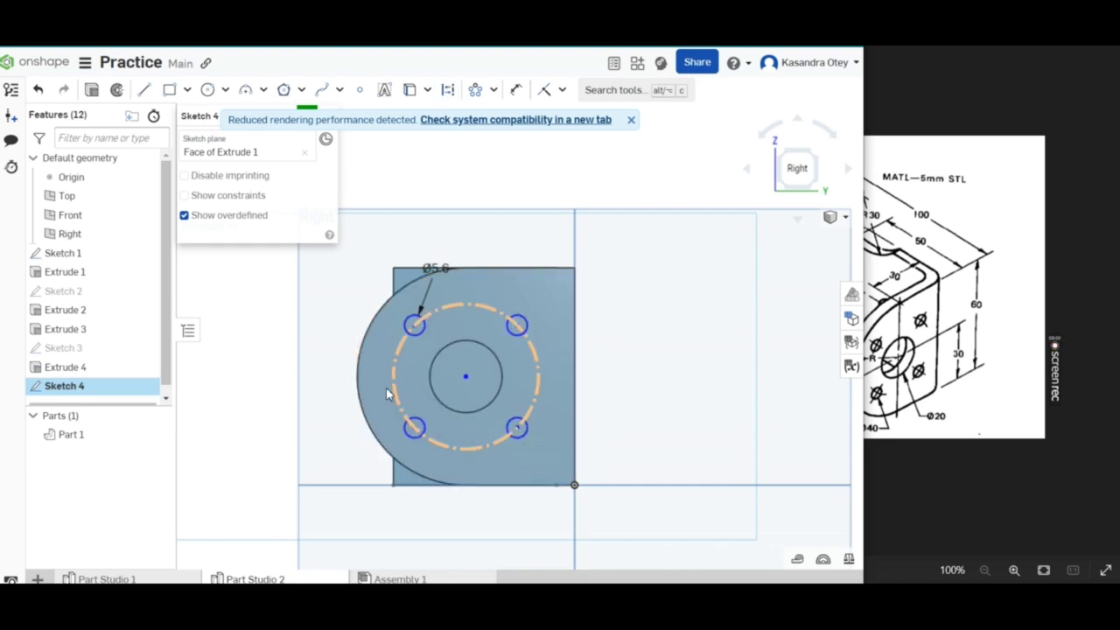
{"action": "scroll", "coordinate": [296, 368], "scroll_direction": "down", "scroll_amount": 2}
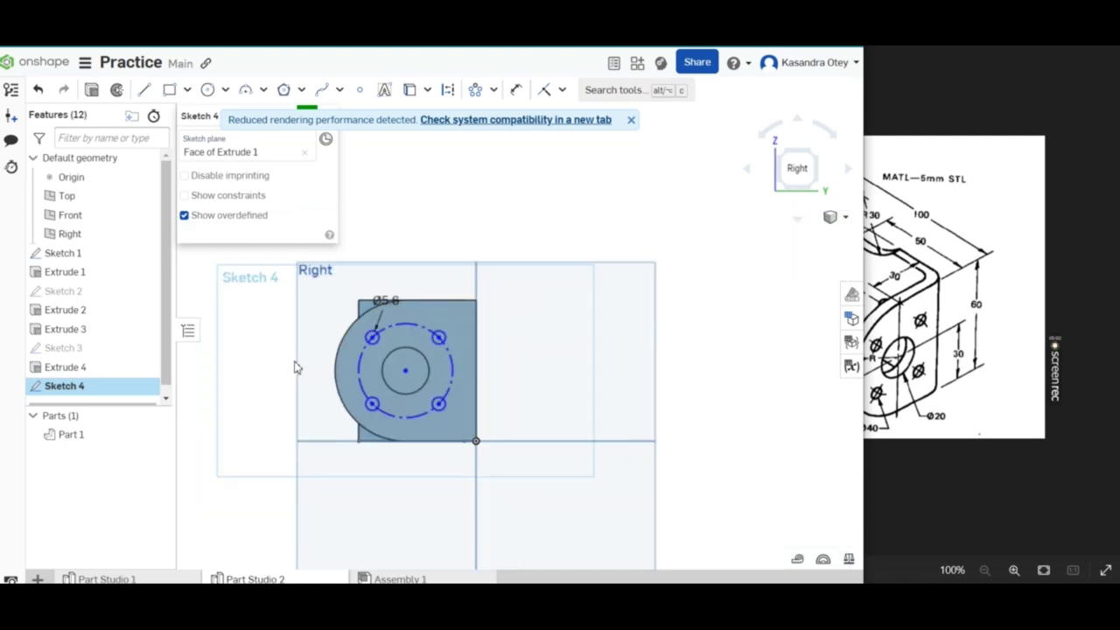
{"action": "scroll", "coordinate": [297, 319], "scroll_direction": "up", "scroll_amount": 1}
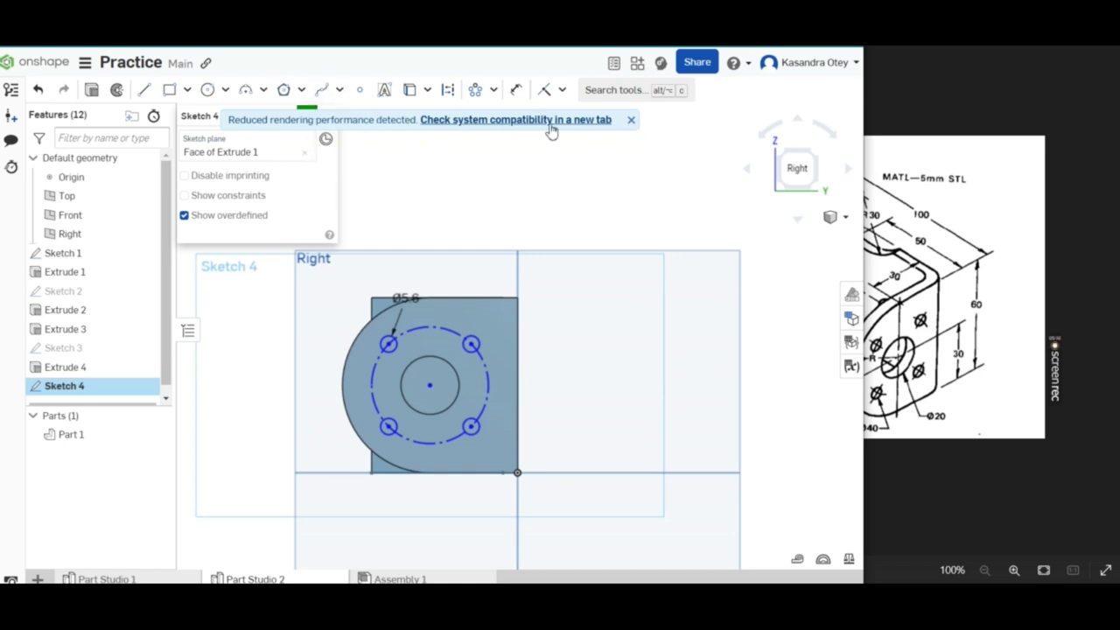
{"action": "left_click", "coordinate": [631, 120]}
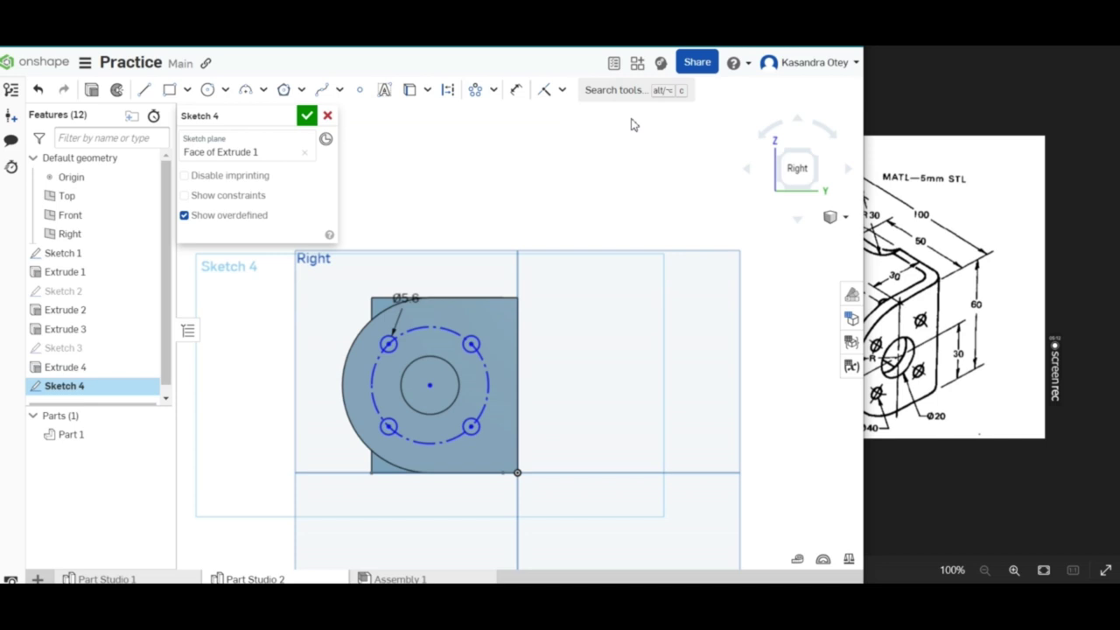
Finish the hole sketch and select its four hole circles for a new extrude.
{"action": "left_click", "coordinate": [307, 117]}
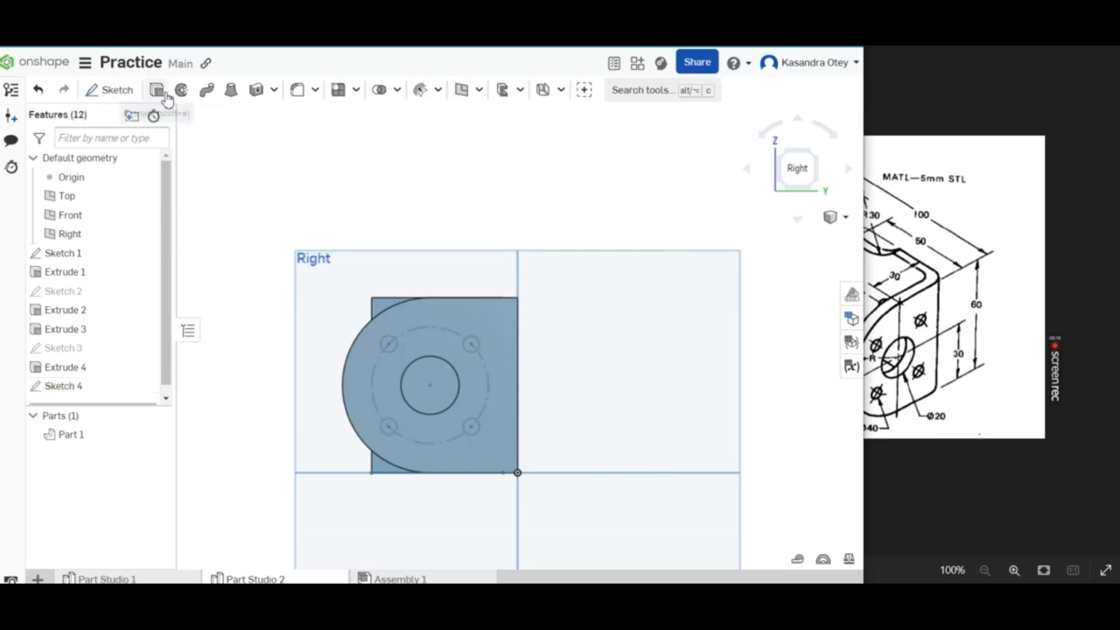
{"action": "key", "text": "shift+e"}
{"action": "left_click", "coordinate": [388, 342]}
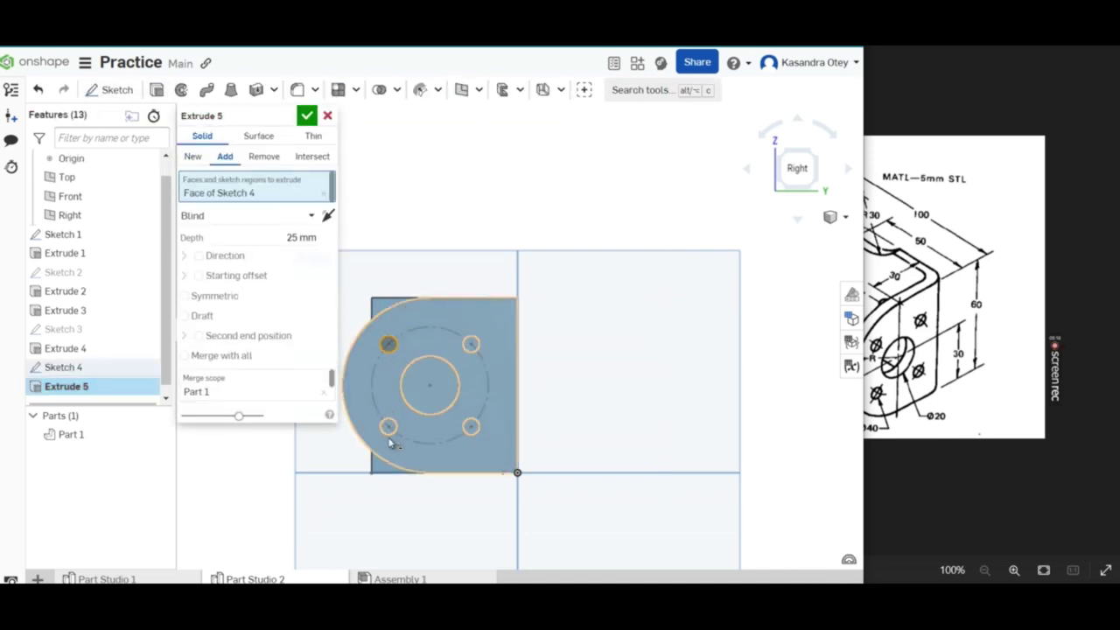
{"action": "left_click", "coordinate": [387, 427]}
{"action": "left_click", "coordinate": [471, 426]}
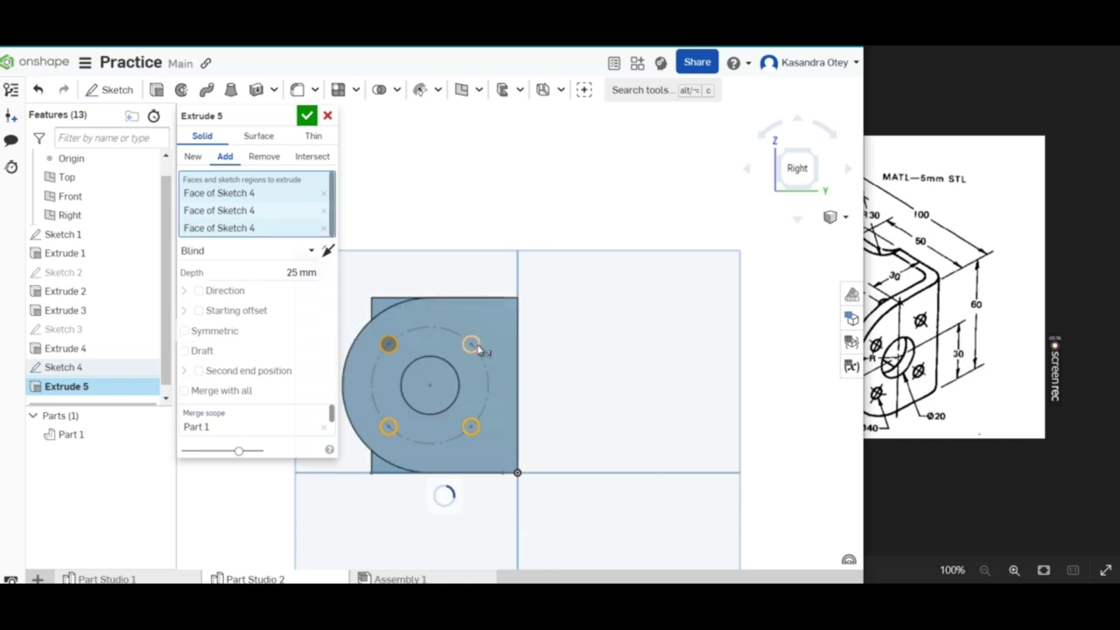
{"action": "left_click", "coordinate": [472, 345]}
Flip the extrude and set it to Remove, Up to face at the Extrude 1 flange face.
{"action": "key", "text": "shift+7"}
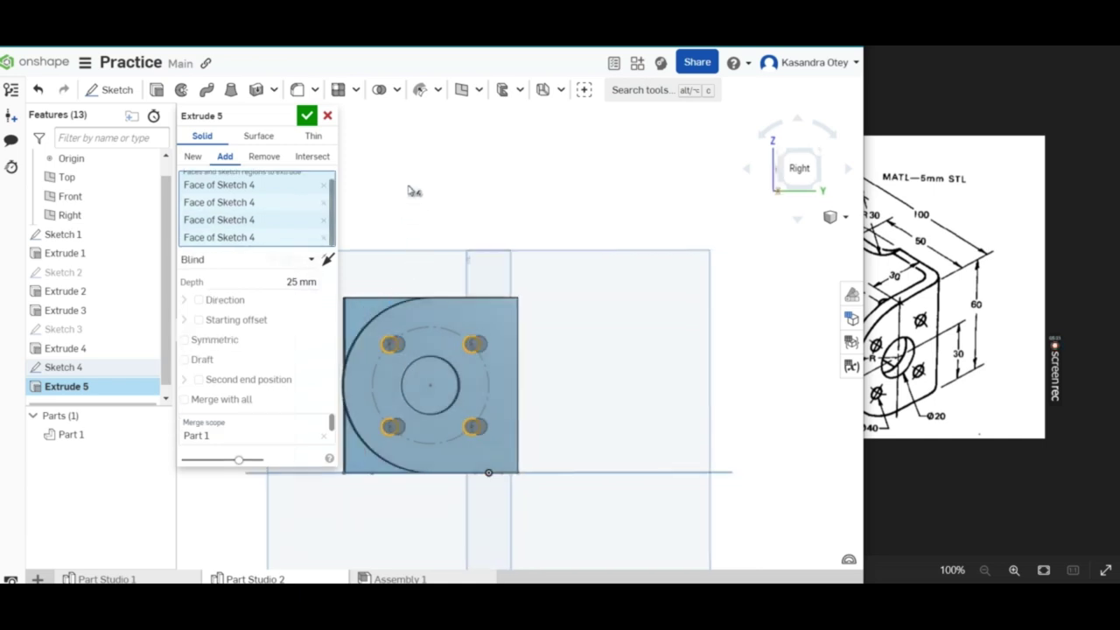
{"action": "right_click_drag", "start_coordinate": [455, 203], "coordinate": [513, 220]}
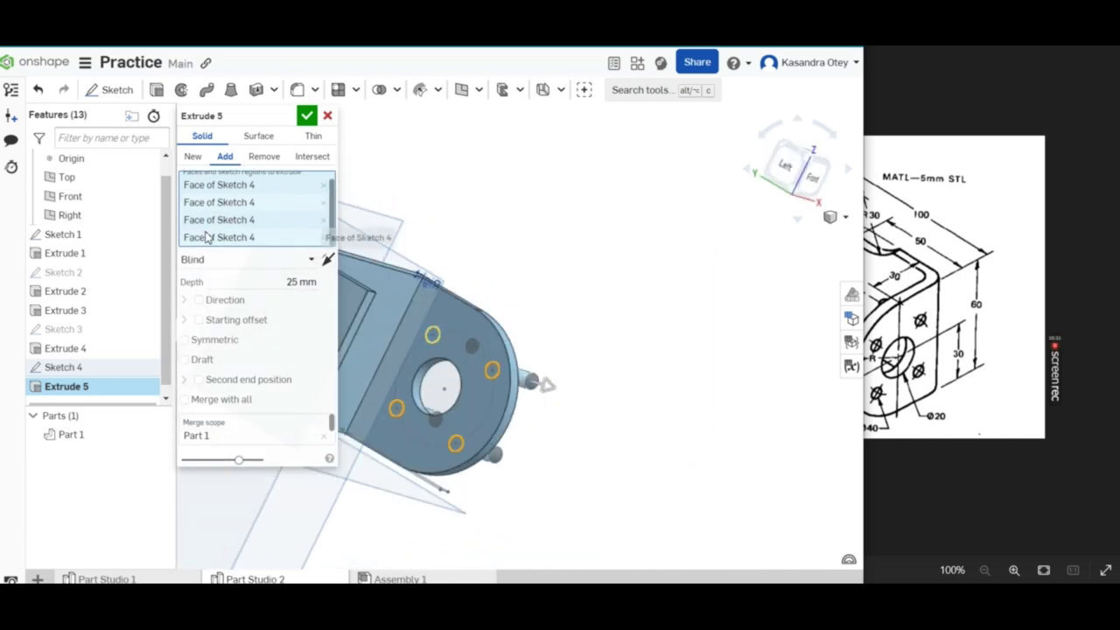
{"action": "left_click", "coordinate": [330, 263]}
{"action": "left_click", "coordinate": [259, 257]}
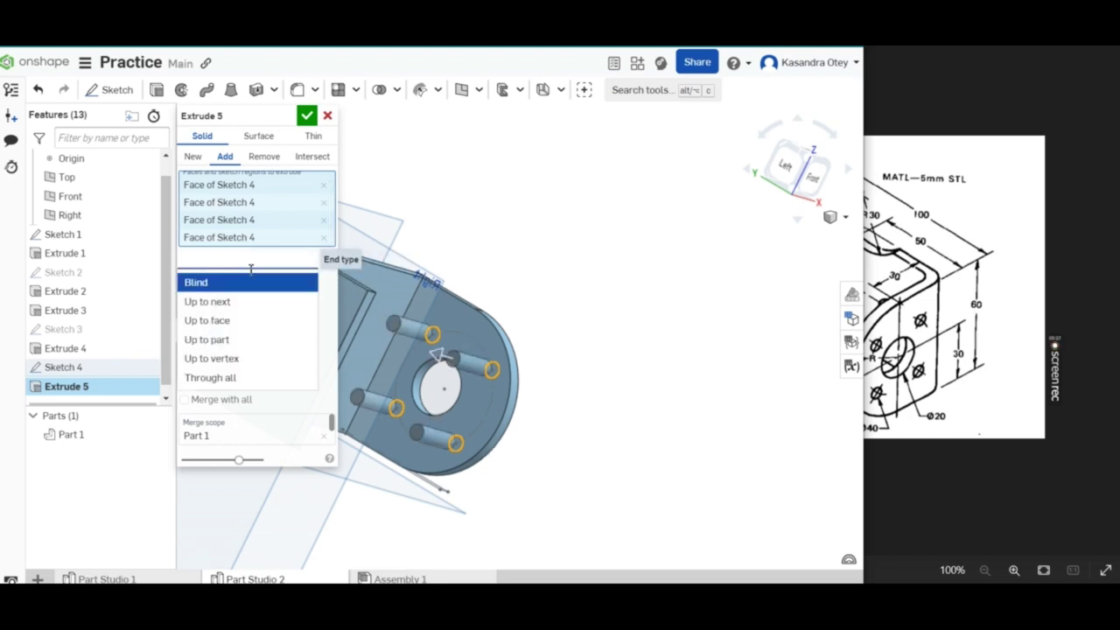
{"action": "left_click", "coordinate": [263, 156]}
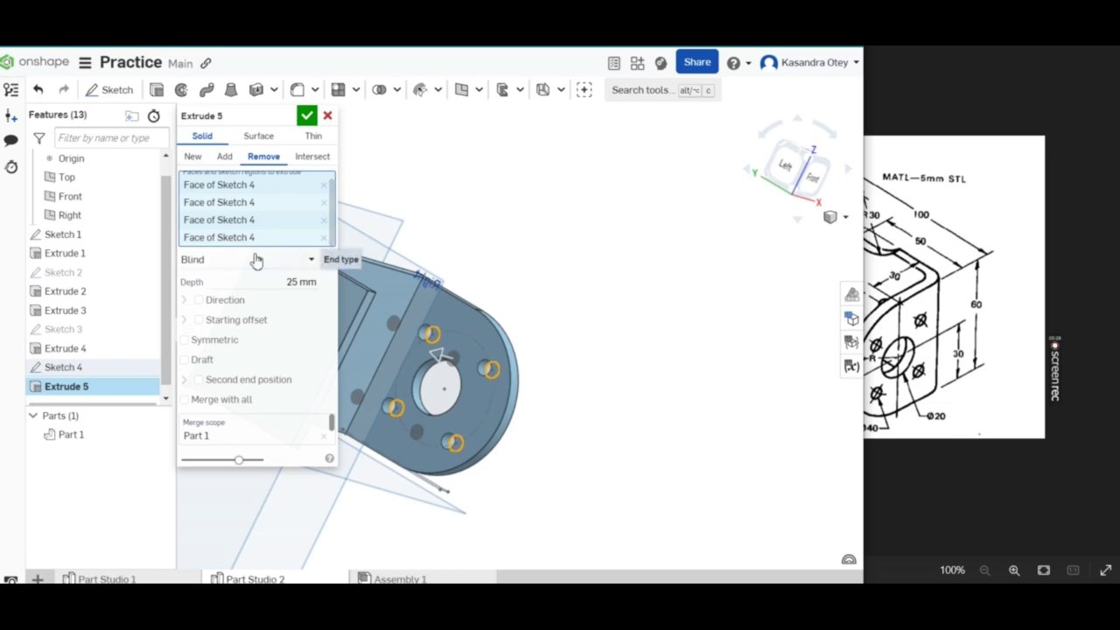
{"action": "left_click", "coordinate": [253, 258]}
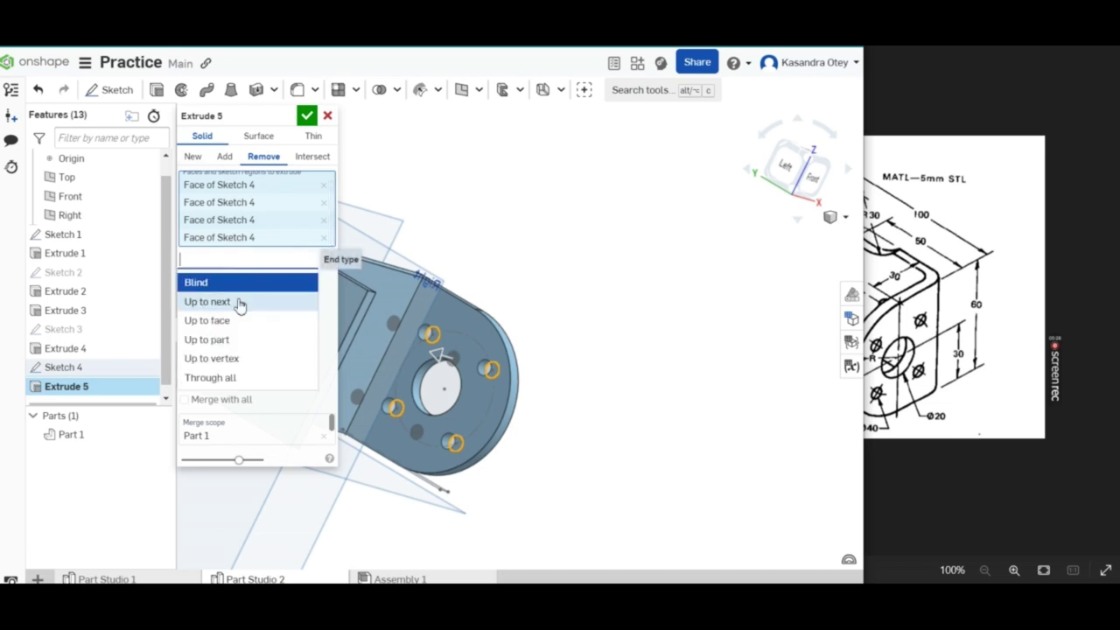
{"action": "left_click", "coordinate": [284, 320]}
{"action": "left_click", "coordinate": [465, 319]}
{"action": "right_click_drag", "start_coordinate": [583, 325], "coordinate": [553, 306]}
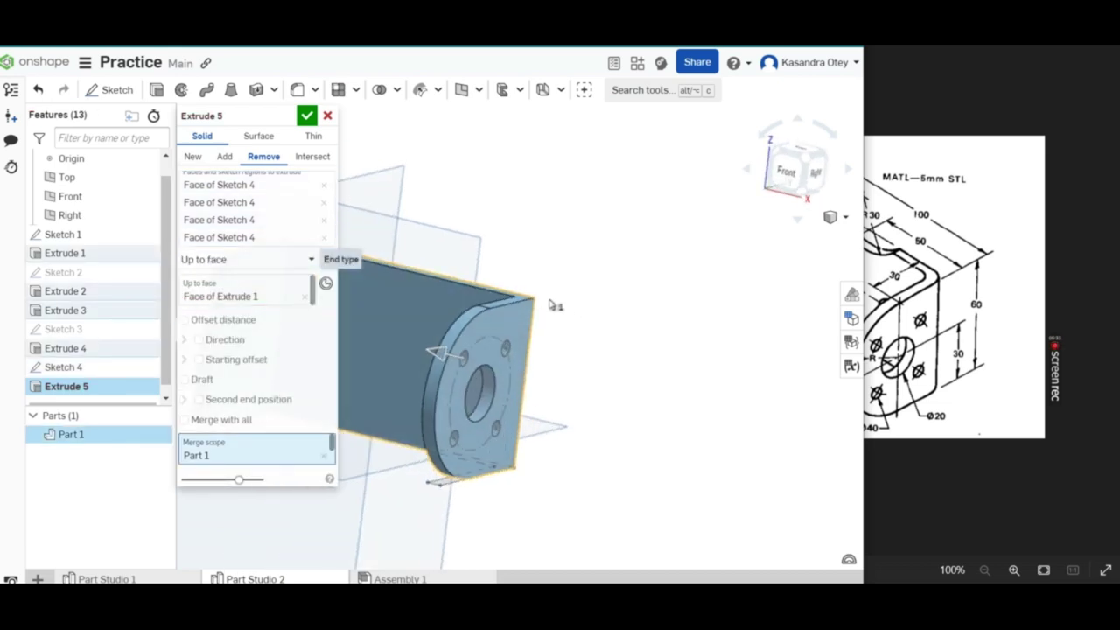
{"action": "left_click", "coordinate": [306, 115]}
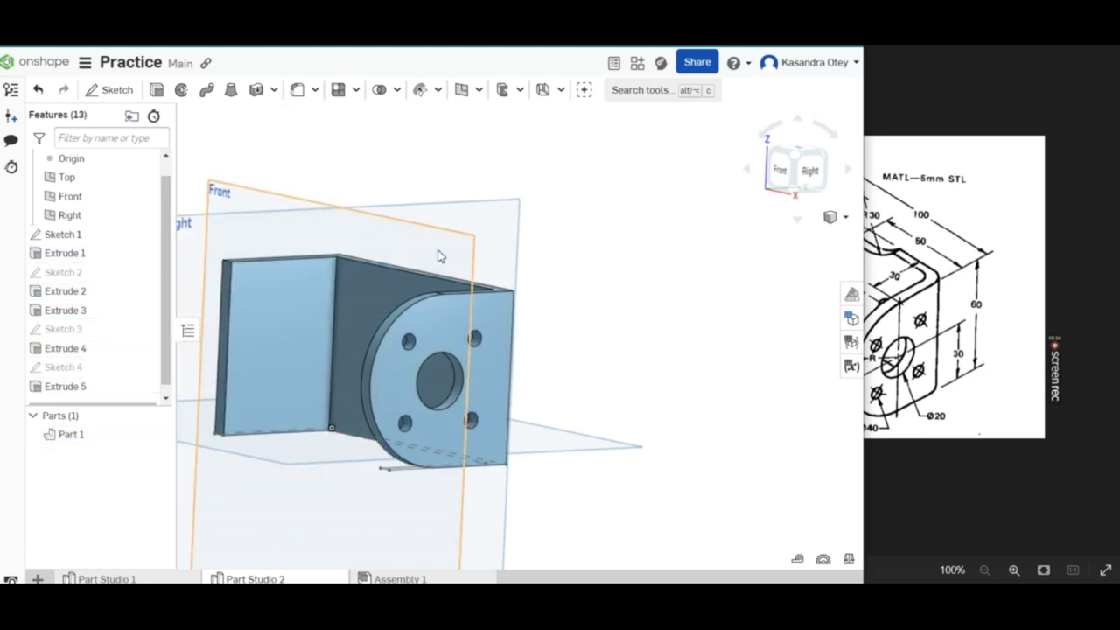
{"action": "right_click_drag", "start_coordinate": [495, 260], "coordinate": [504, 263]}
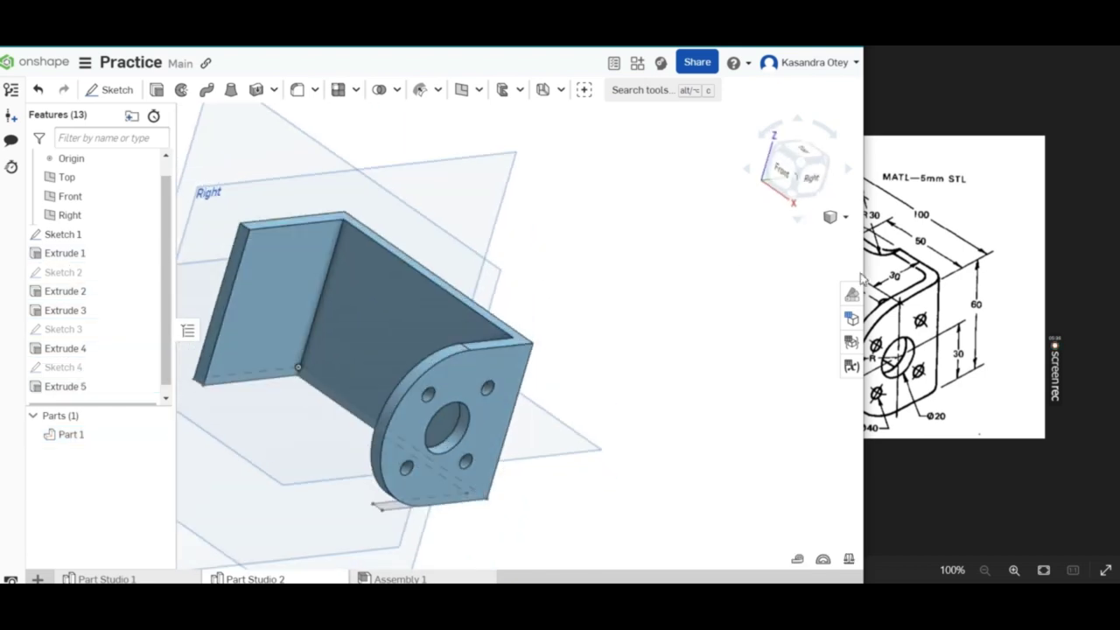
{"action": "left_click", "coordinate": [908, 304]}
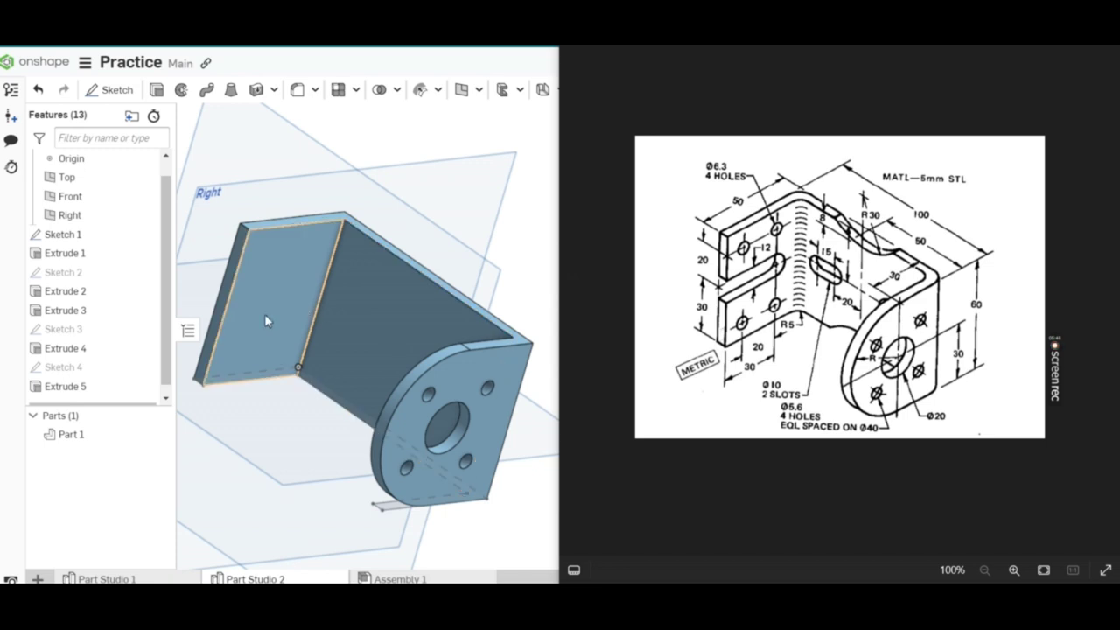
{"action": "left_click", "coordinate": [243, 306]}
{"action": "right_click_drag", "start_coordinate": [242, 305], "coordinate": [304, 305]}
{"action": "left_click", "coordinate": [305, 305]}
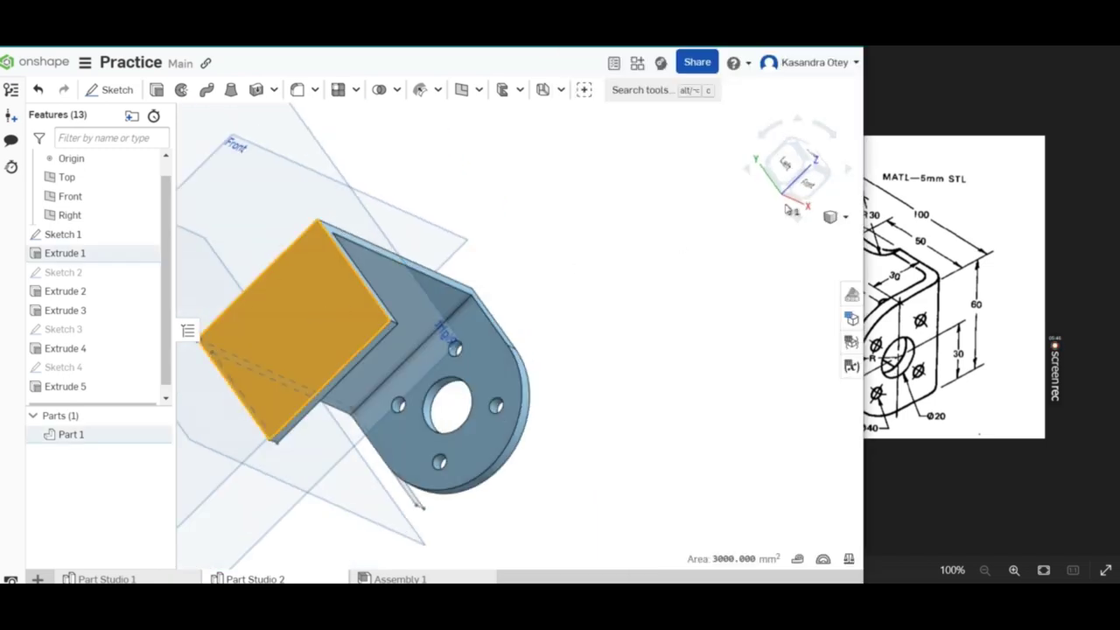
Start a sketch on the flange face and draw a corner rectangle against its right edge.
{"action": "left_click", "coordinate": [114, 89]}
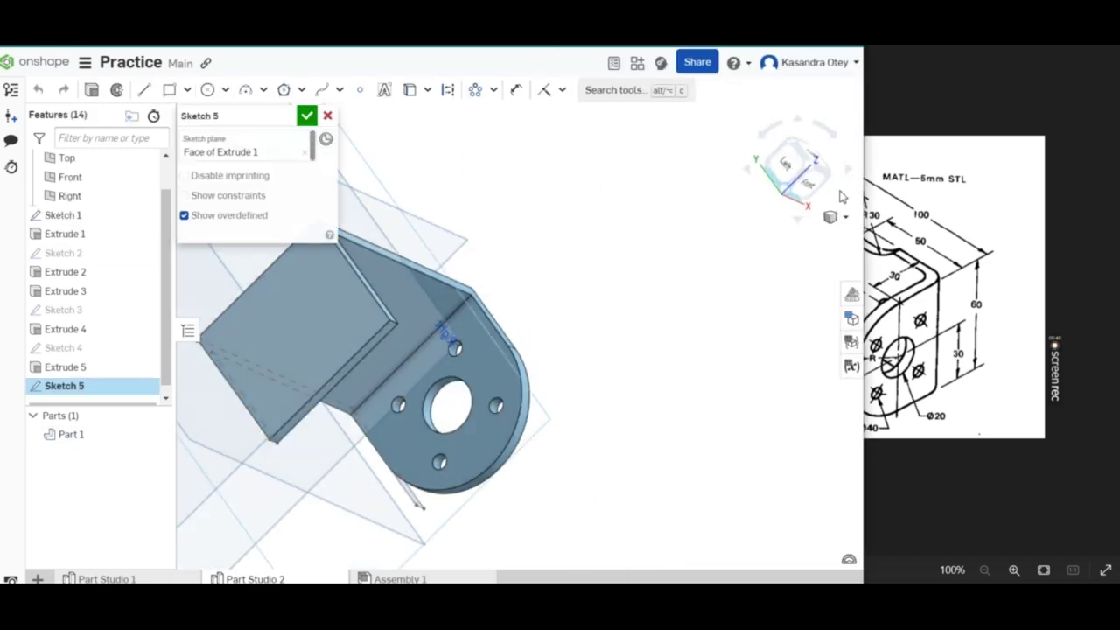
{"action": "left_click", "coordinate": [785, 168]}
{"action": "scroll", "coordinate": [640, 217], "scroll_direction": "up", "scroll_amount": 3}
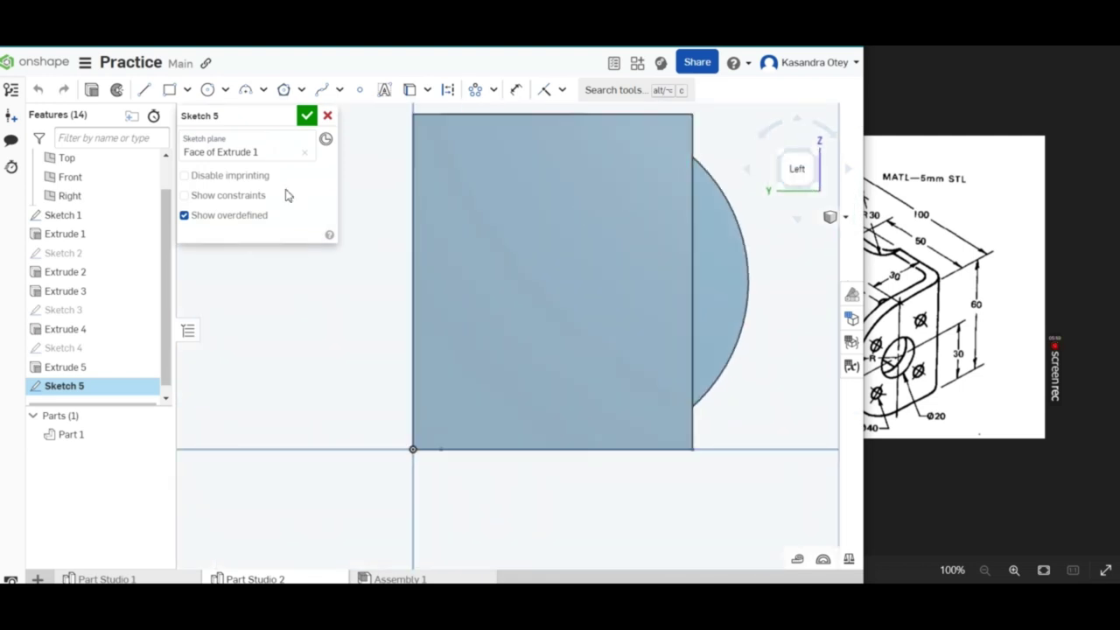
{"action": "left_click", "coordinate": [162, 93]}
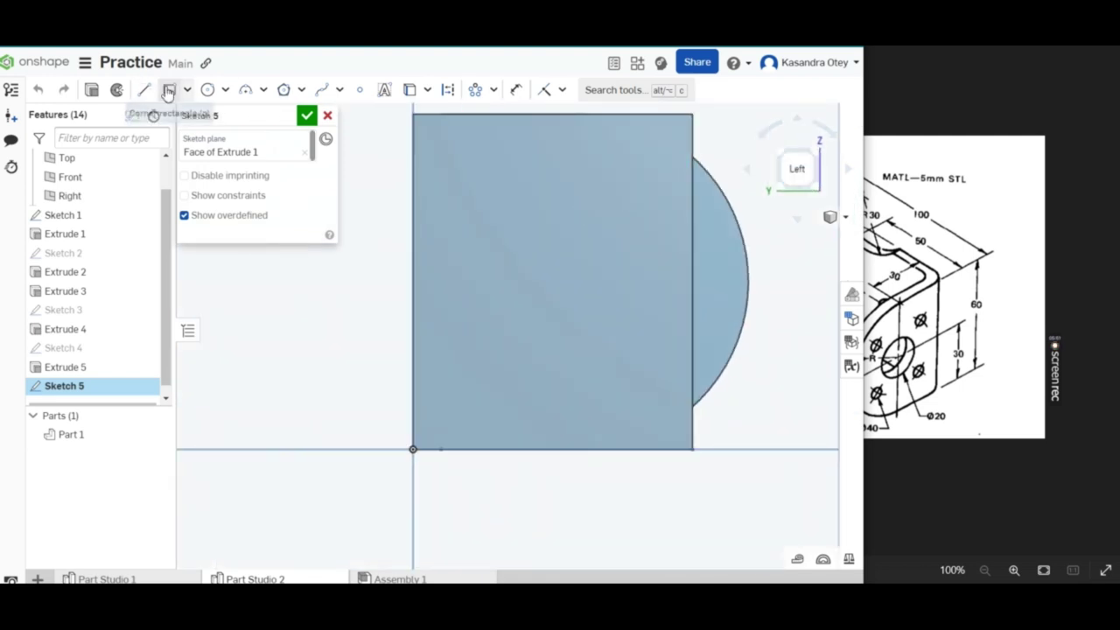
{"action": "left_click", "coordinate": [694, 252]}
{"action": "left_click", "coordinate": [500, 332]}
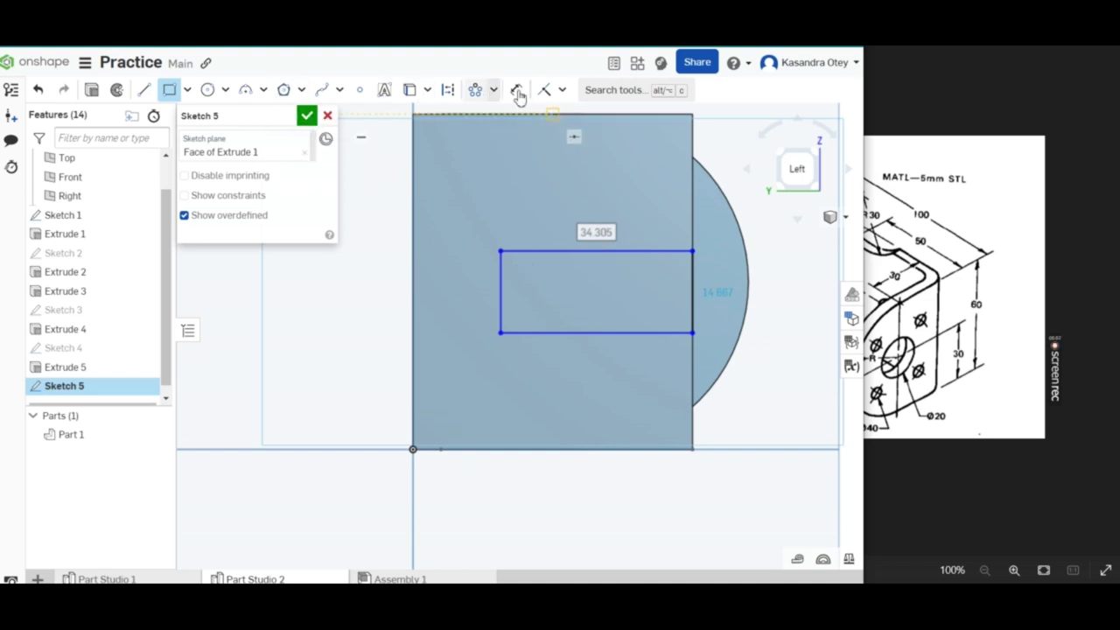
Dimension the rectangle 12 high and 30 wide.
{"action": "left_click", "coordinate": [519, 93]}
{"action": "left_click", "coordinate": [703, 307]}
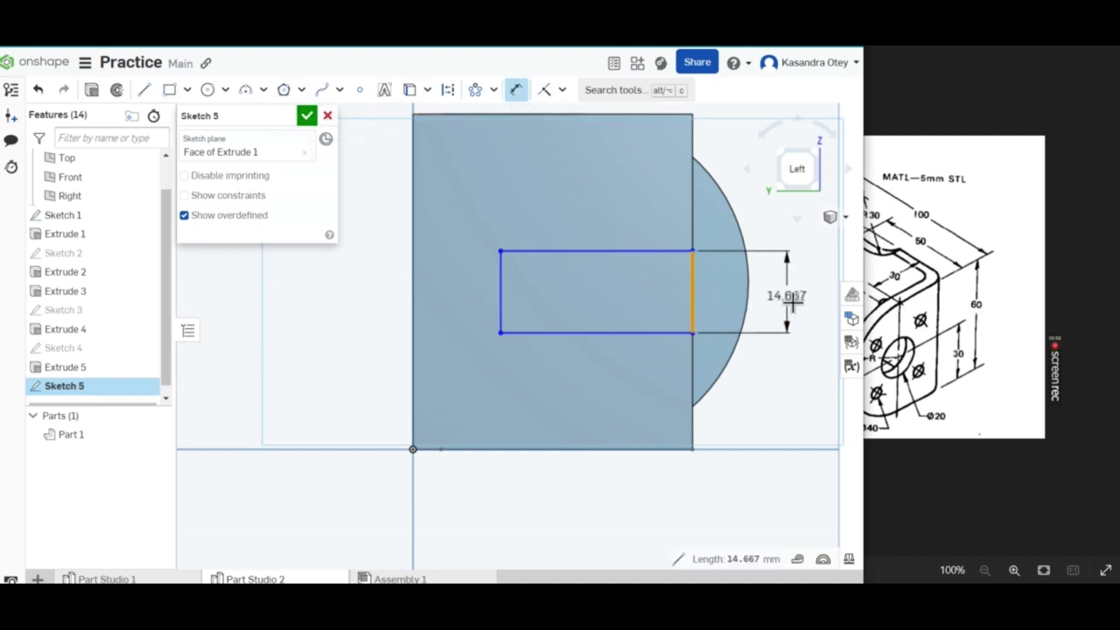
{"action": "left_click", "coordinate": [793, 298]}
{"action": "type", "text": "12"}
{"action": "key", "text": "Return"}
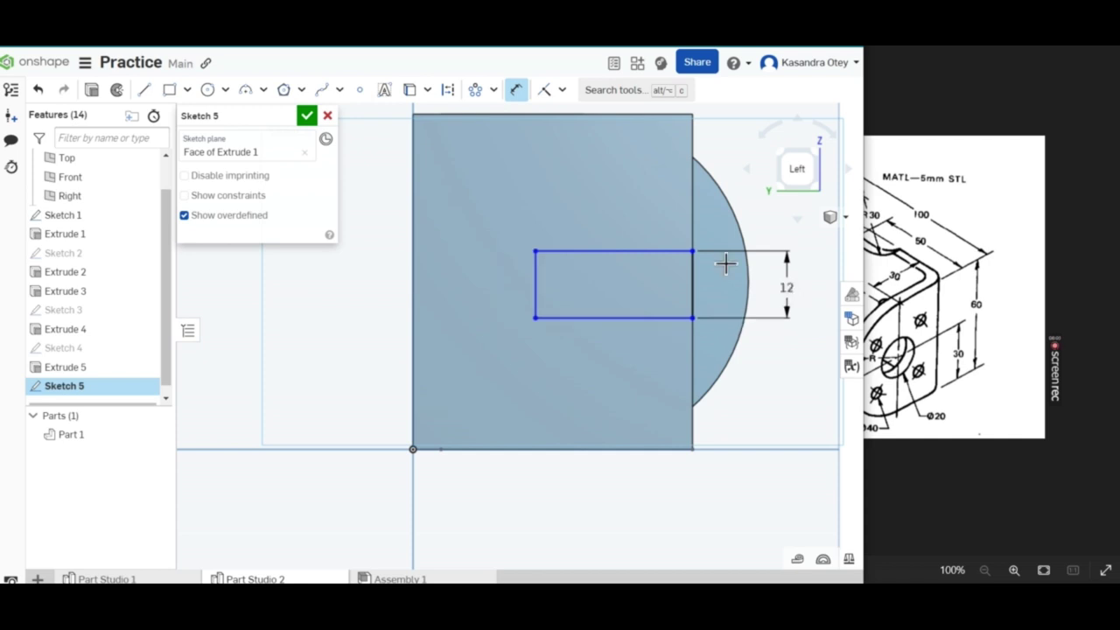
{"action": "left_click", "coordinate": [586, 251]}
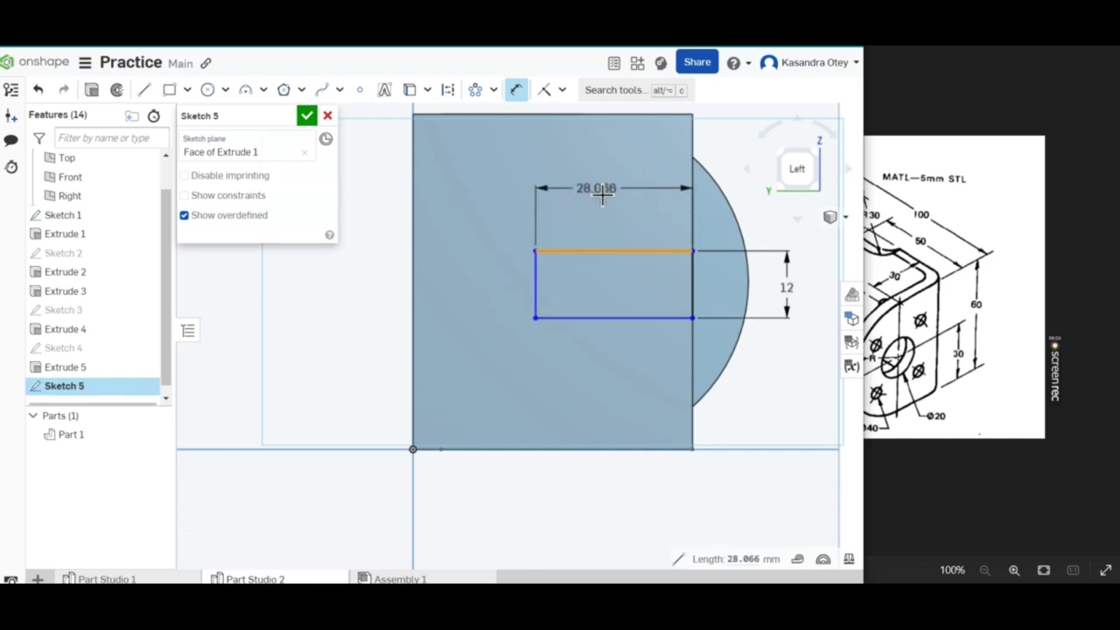
{"action": "left_click", "coordinate": [600, 189]}
{"action": "type", "text": "30"}
{"action": "key", "text": "Return"}
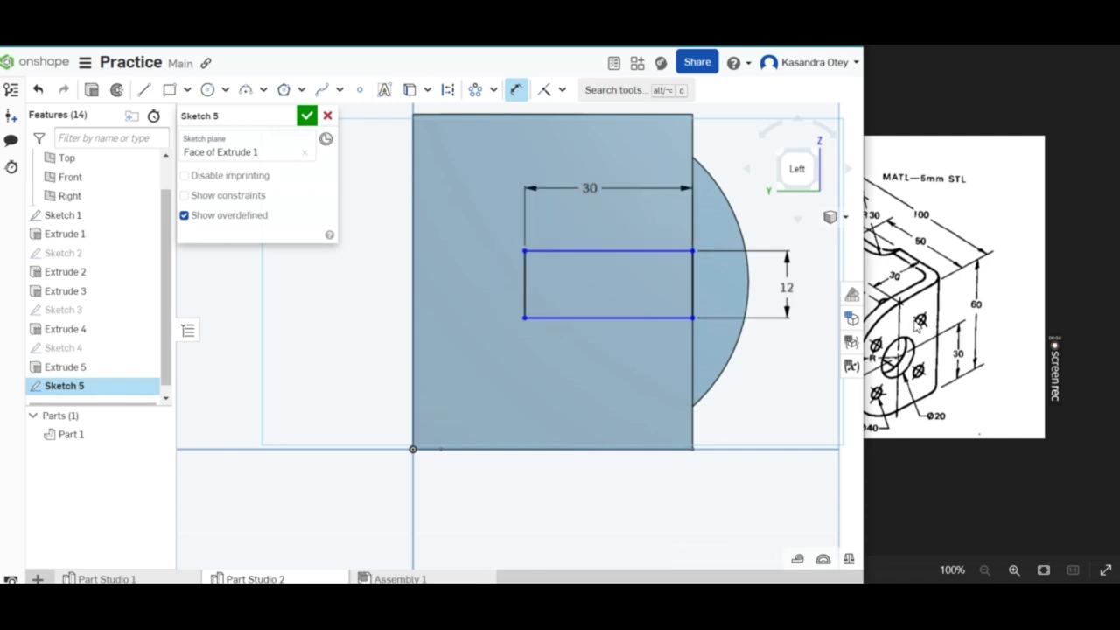
{"action": "key", "text": "alt+Tab"}
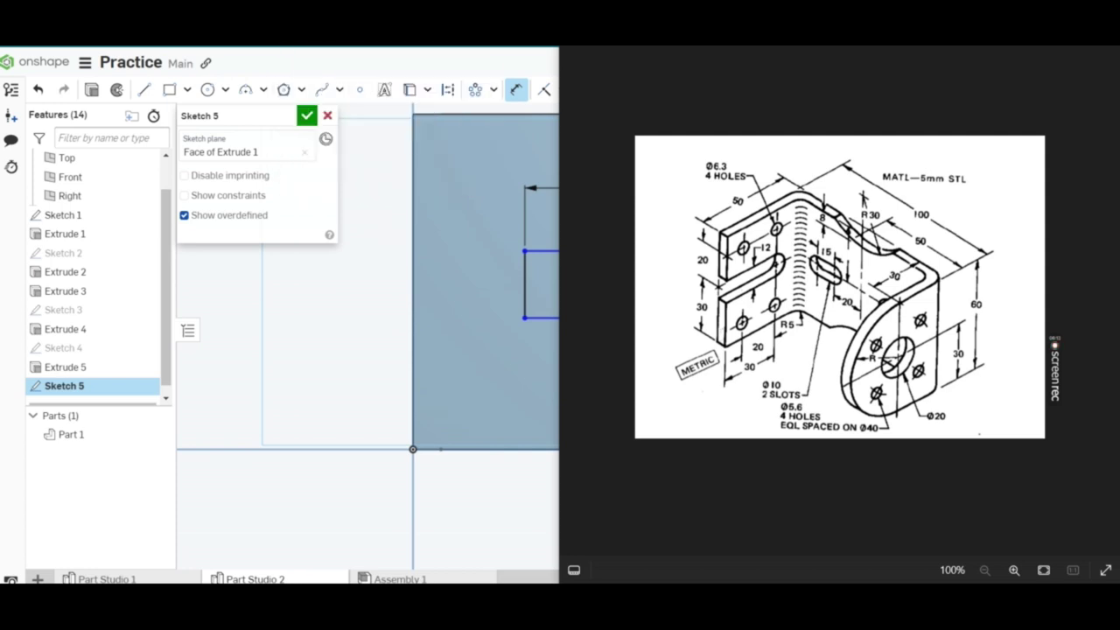
Draw a Ø12 circle centred on the rectangle's left edge.
{"action": "left_click", "coordinate": [377, 320]}
{"action": "left_click", "coordinate": [207, 89]}
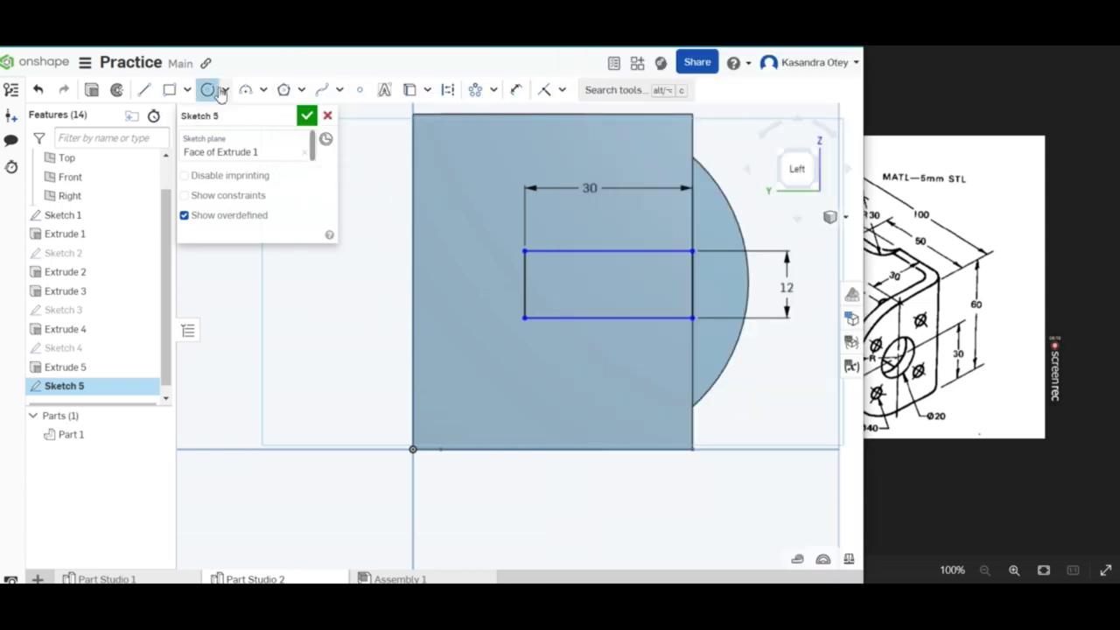
{"action": "left_click", "coordinate": [524, 285]}
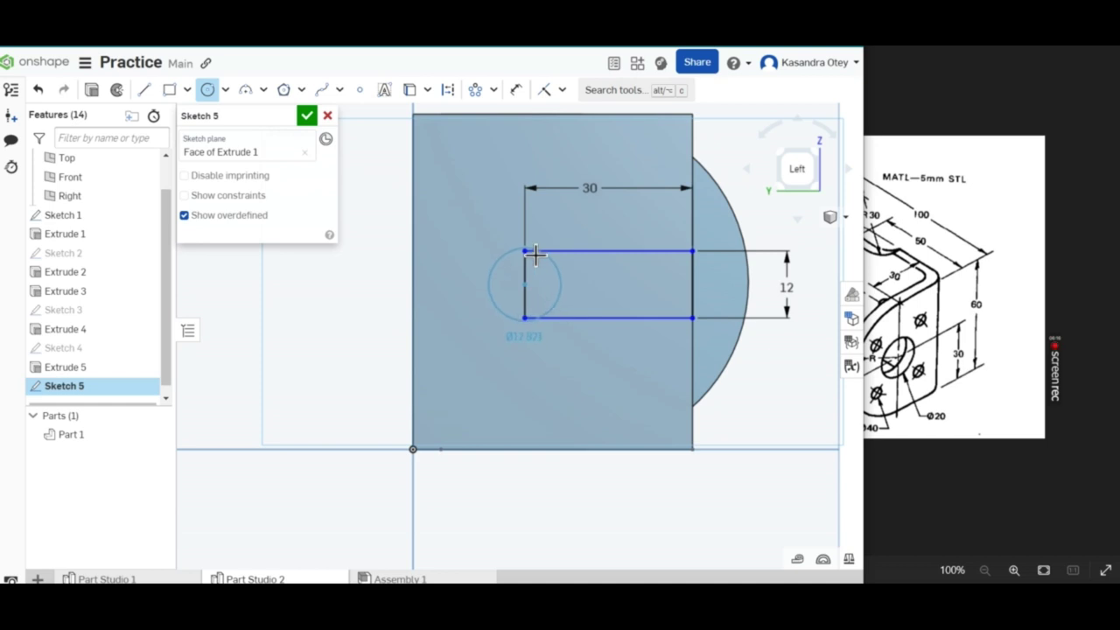
{"action": "left_click", "coordinate": [532, 254]}
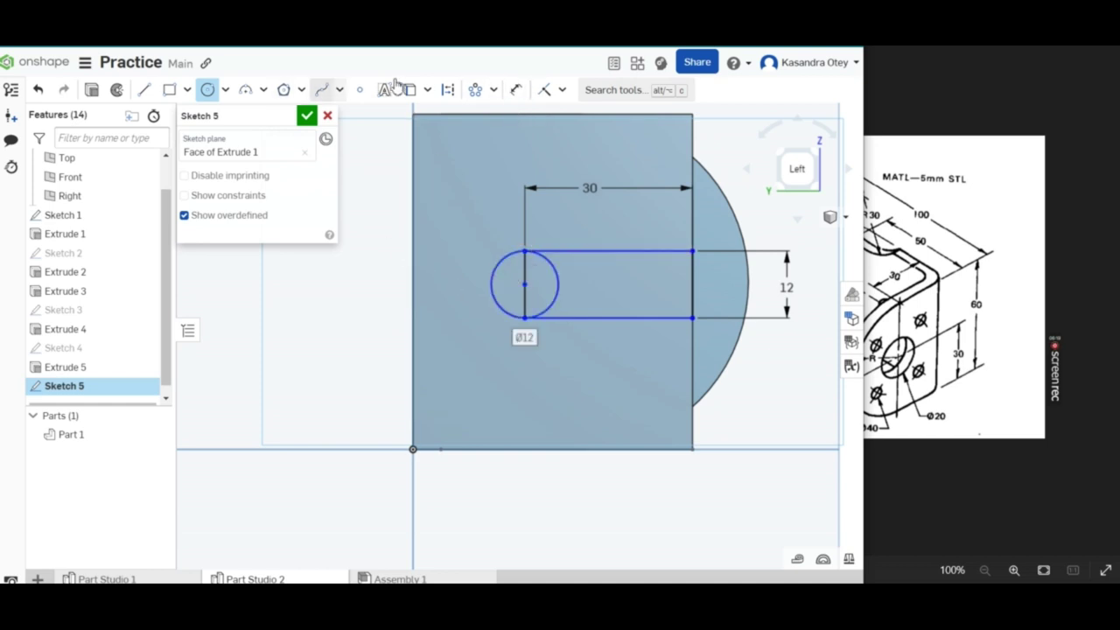
Trim the circle's inner arc and the left closing line to round the slot end.
{"action": "left_click", "coordinate": [613, 91]}
{"action": "left_click", "coordinate": [493, 89]}
{"action": "type", "text": "tr"}
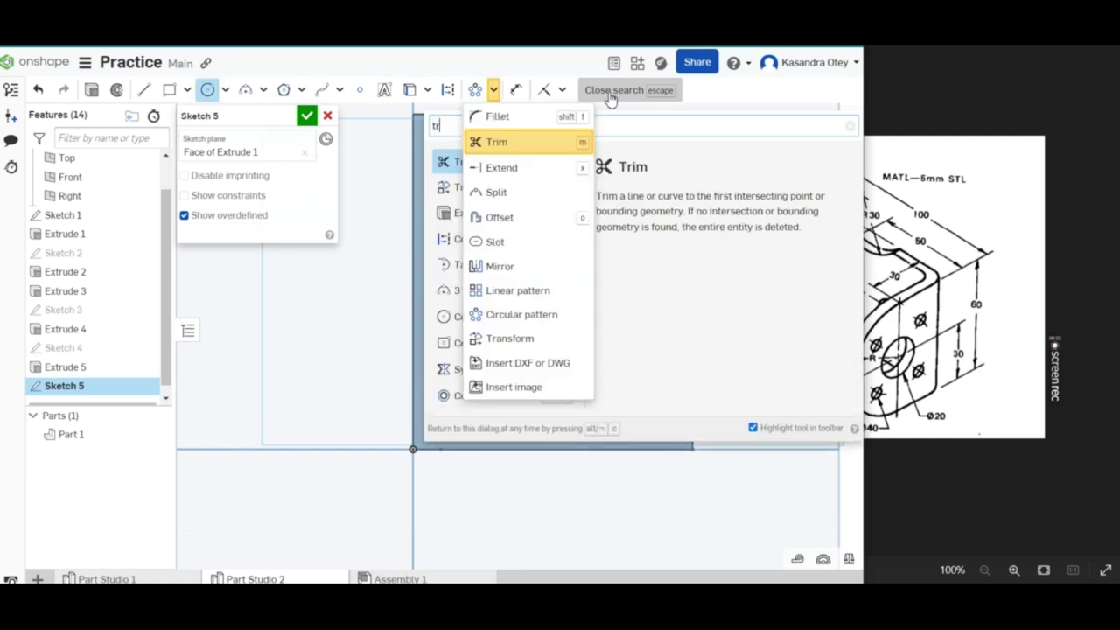
{"action": "left_click", "coordinate": [525, 141]}
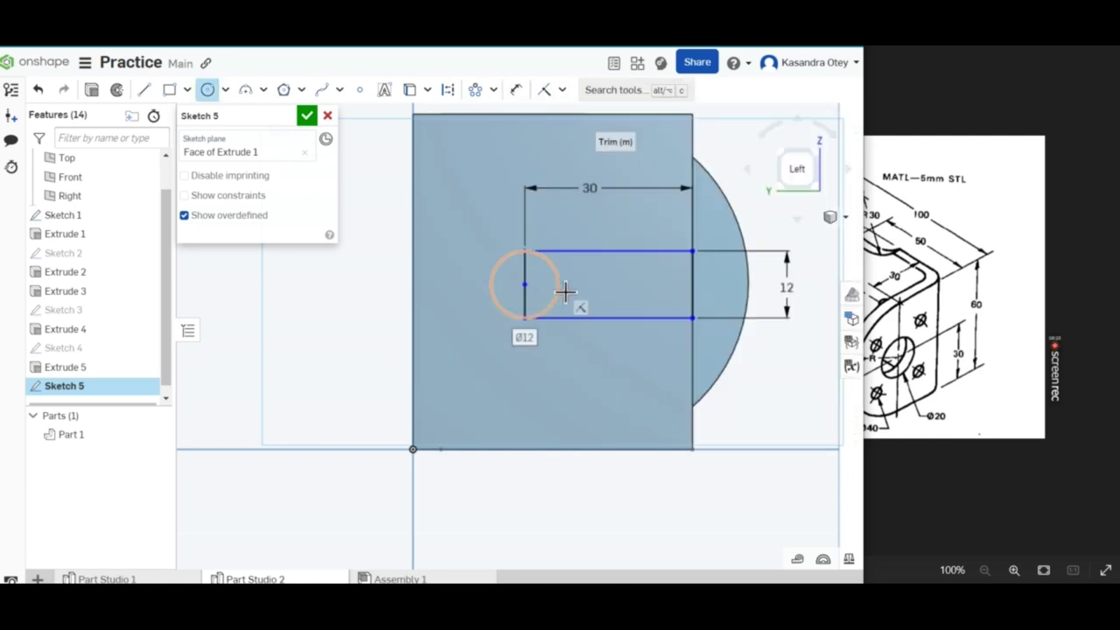
{"action": "key", "text": "Escape"}
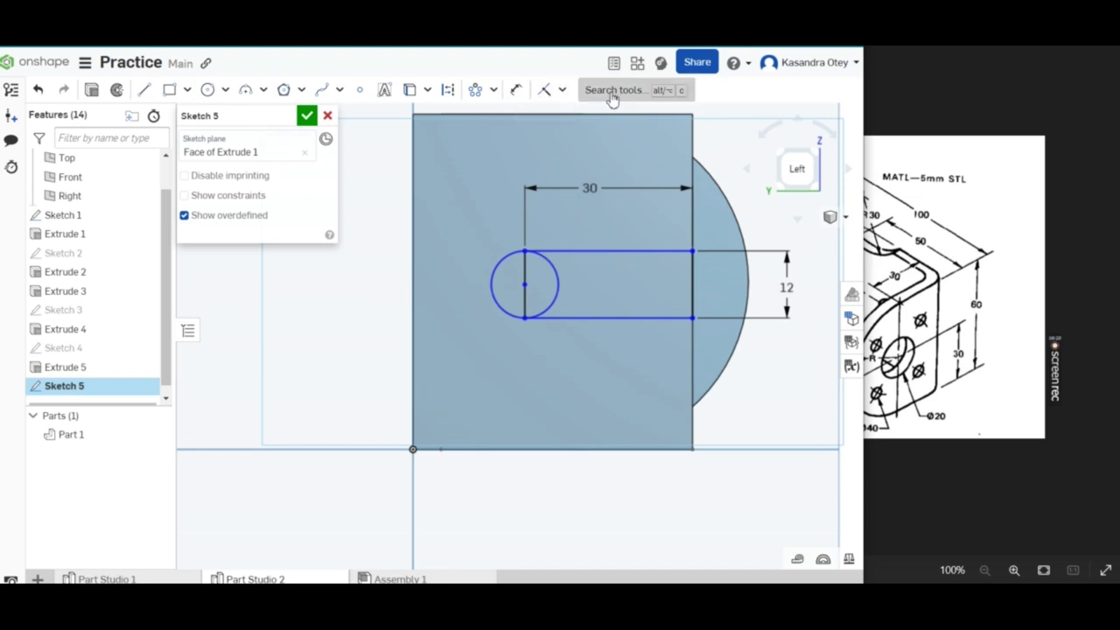
{"action": "left_click", "coordinate": [614, 92]}
{"action": "type", "text": "trim"}
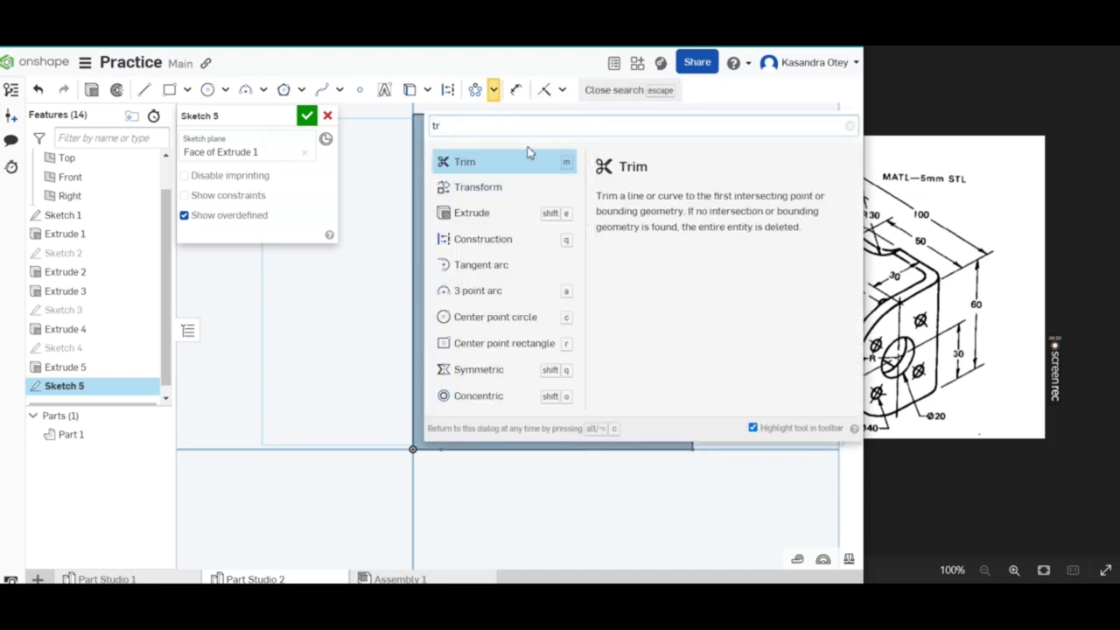
{"action": "left_click", "coordinate": [498, 170]}
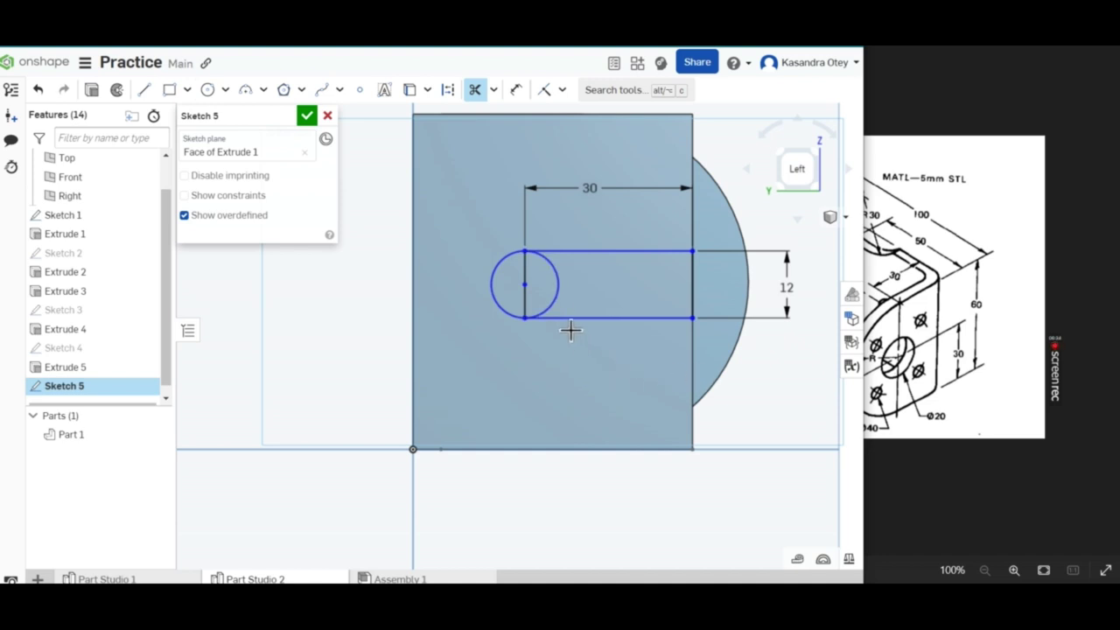
{"action": "left_click", "coordinate": [558, 292]}
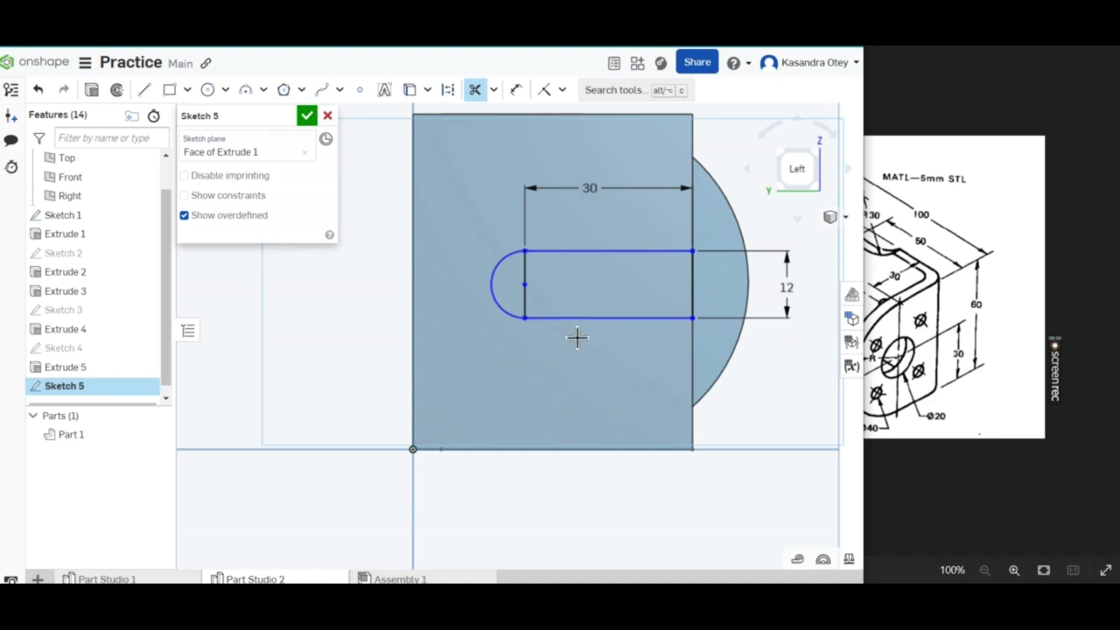
{"action": "left_click", "coordinate": [529, 288]}
{"action": "key", "text": "Escape"}
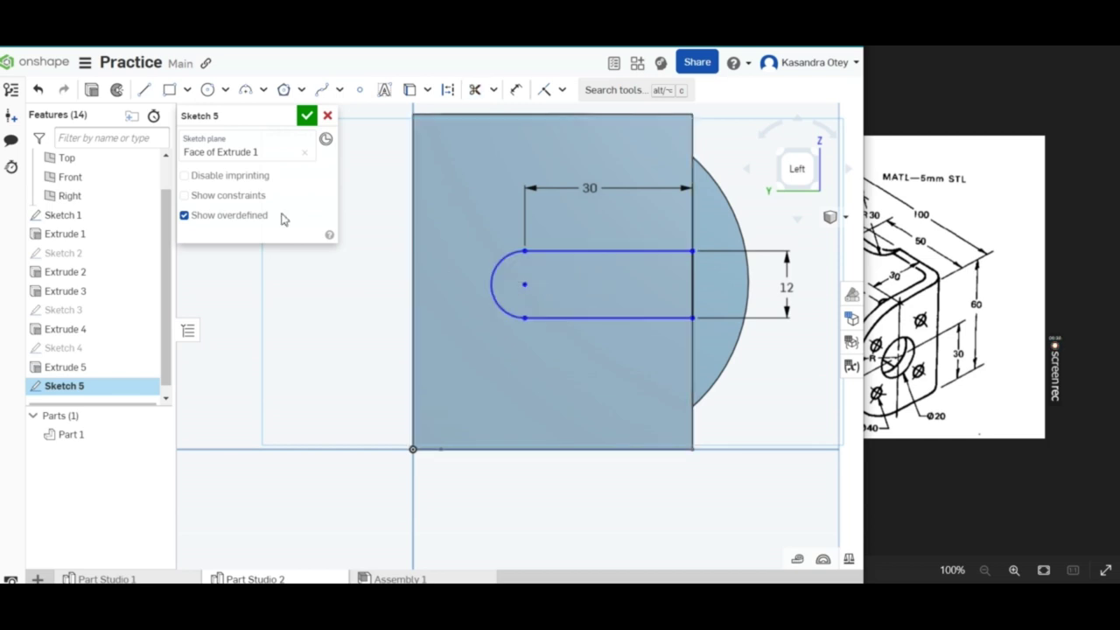
Dimension the slot centreline 30 mm above the face's bottom edge.
{"action": "left_click", "coordinate": [519, 92]}
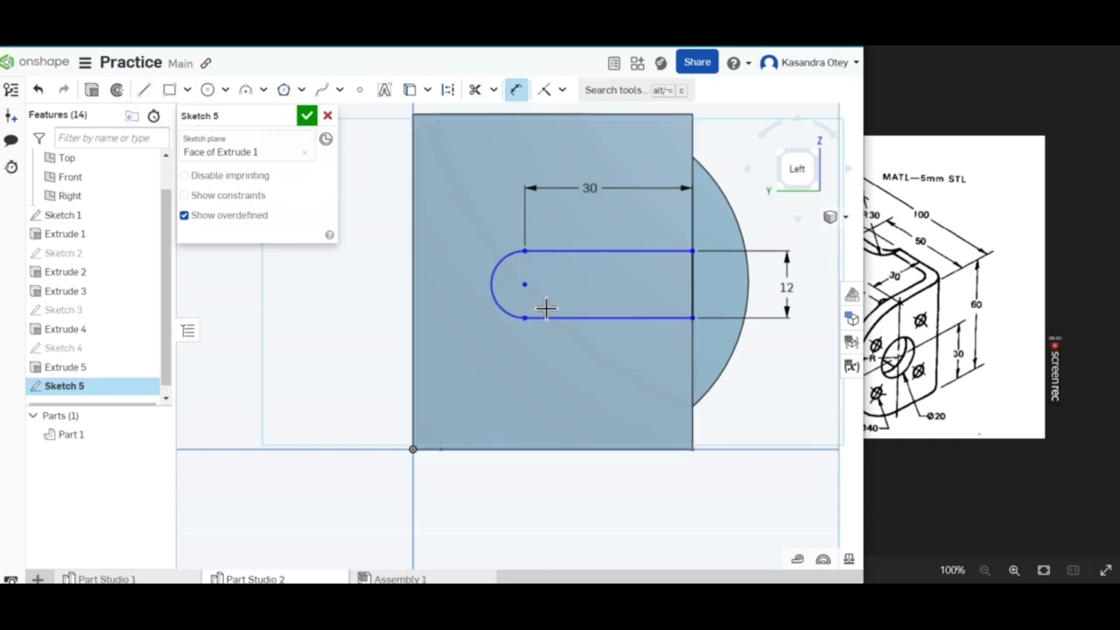
{"action": "left_click", "coordinate": [646, 453]}
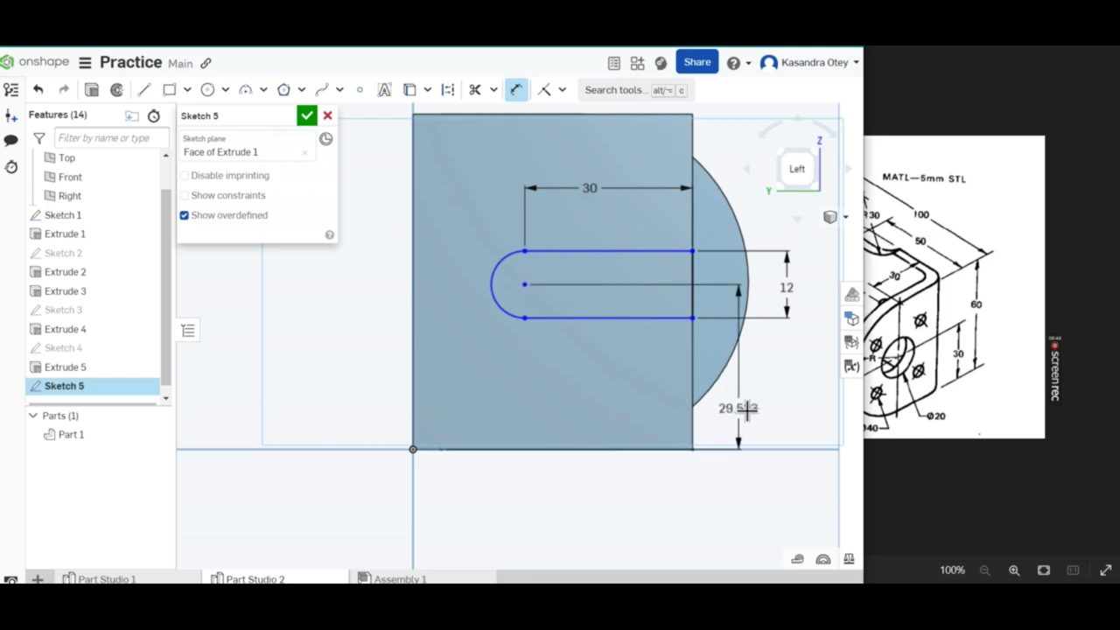
{"action": "left_click", "coordinate": [745, 403]}
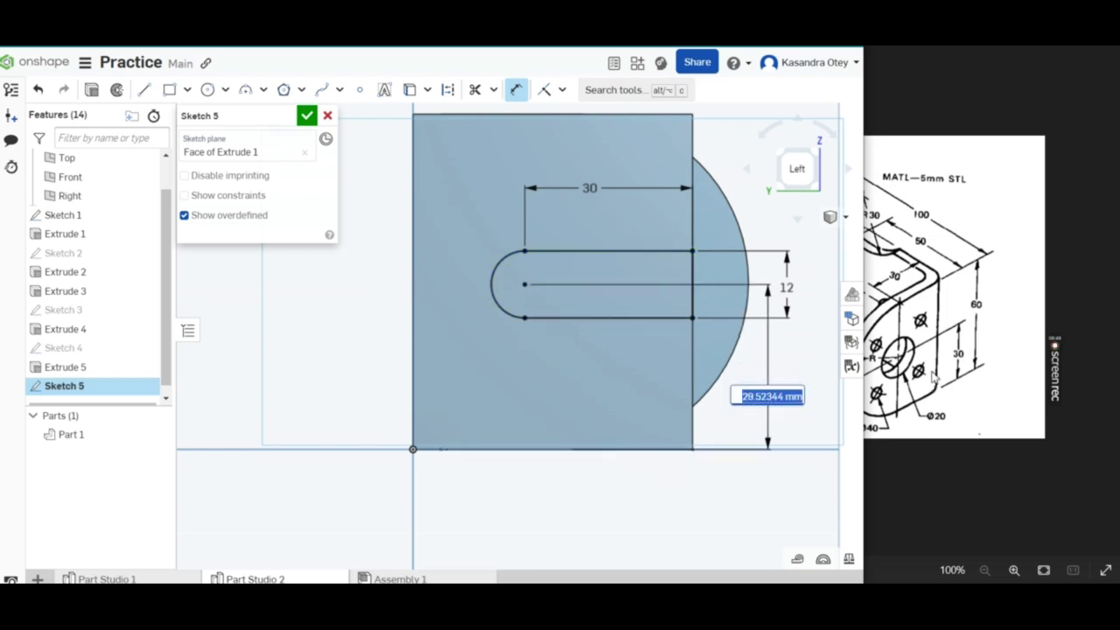
{"action": "left_click", "coordinate": [897, 364]}
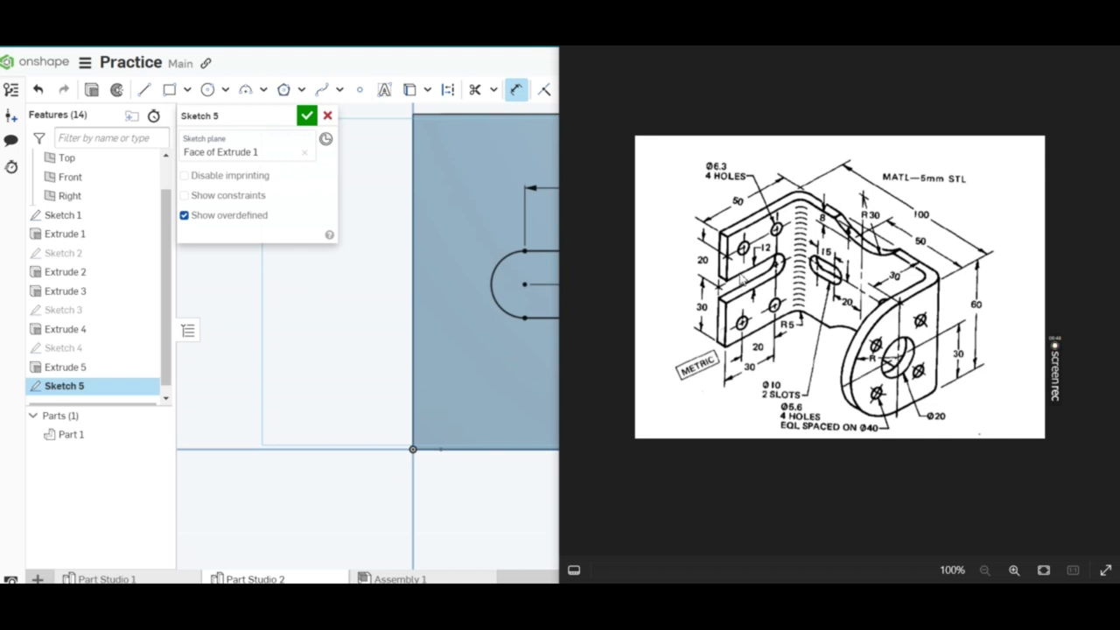
{"action": "left_click", "coordinate": [542, 373]}
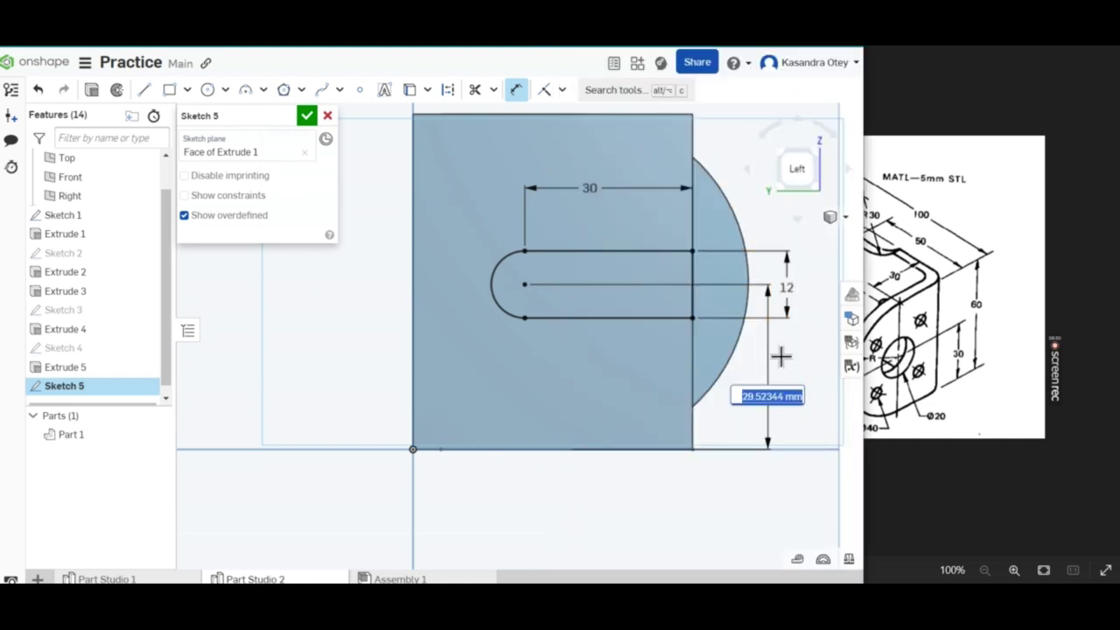
{"action": "type", "text": "30"}
{"action": "key", "text": "Return"}
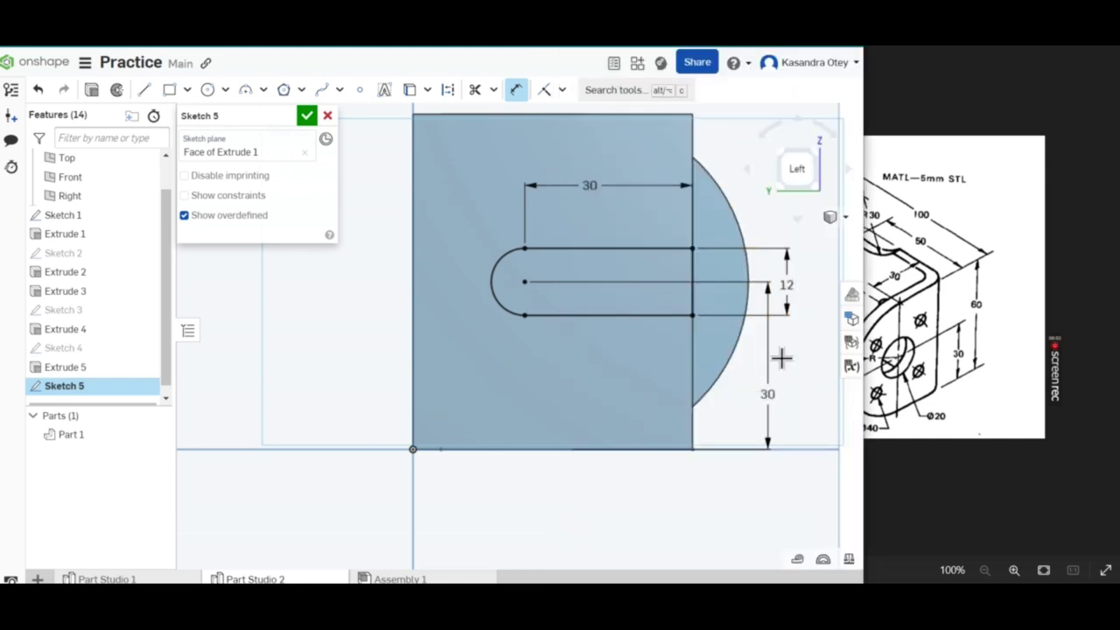
{"action": "left_click", "coordinate": [978, 364]}
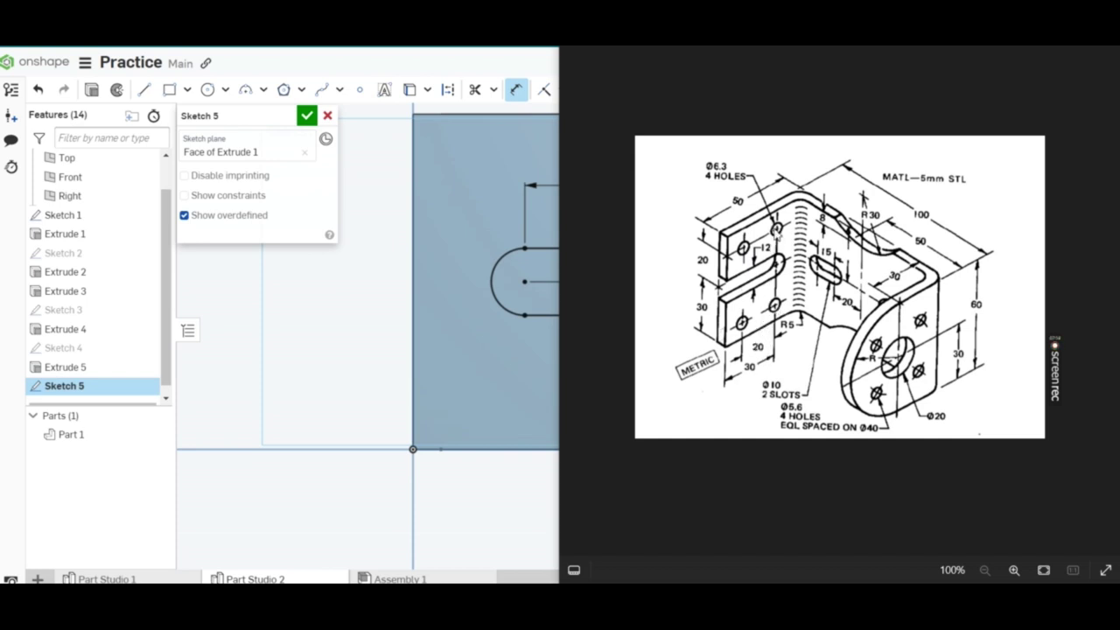
Draw a small centre-point circle above the slot.
{"action": "left_click", "coordinate": [331, 279]}
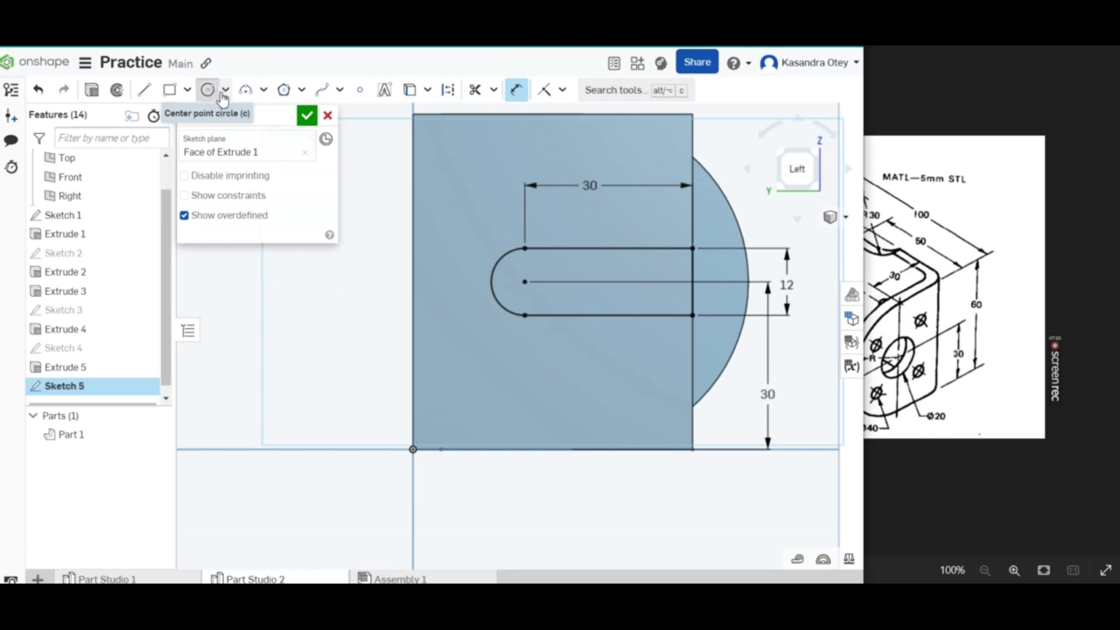
{"action": "left_click", "coordinate": [207, 89]}
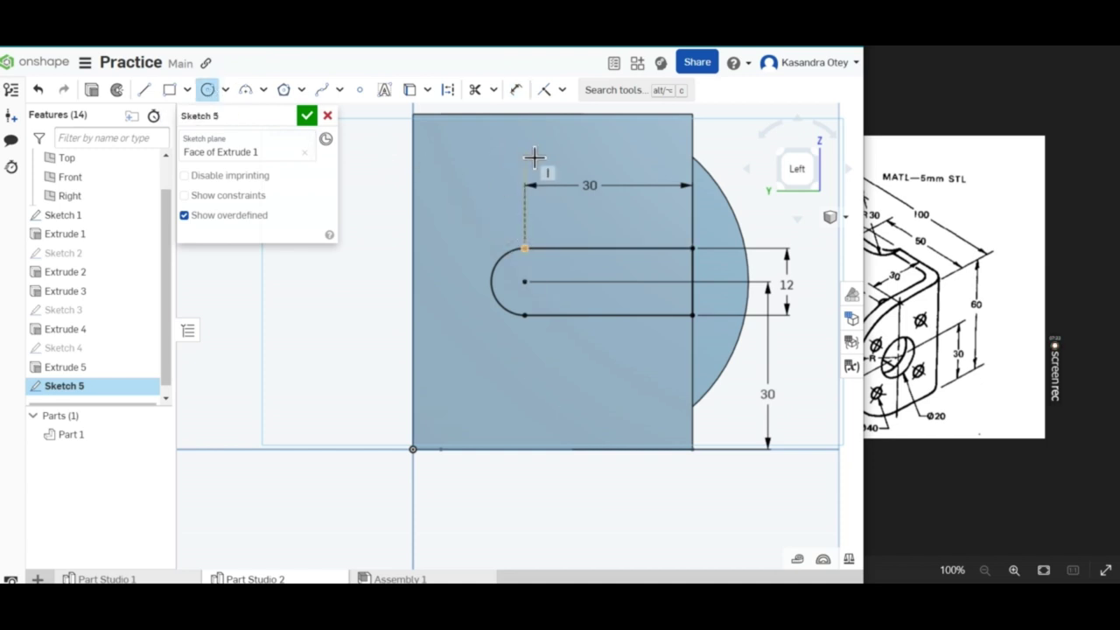
{"action": "left_click", "coordinate": [911, 290]}
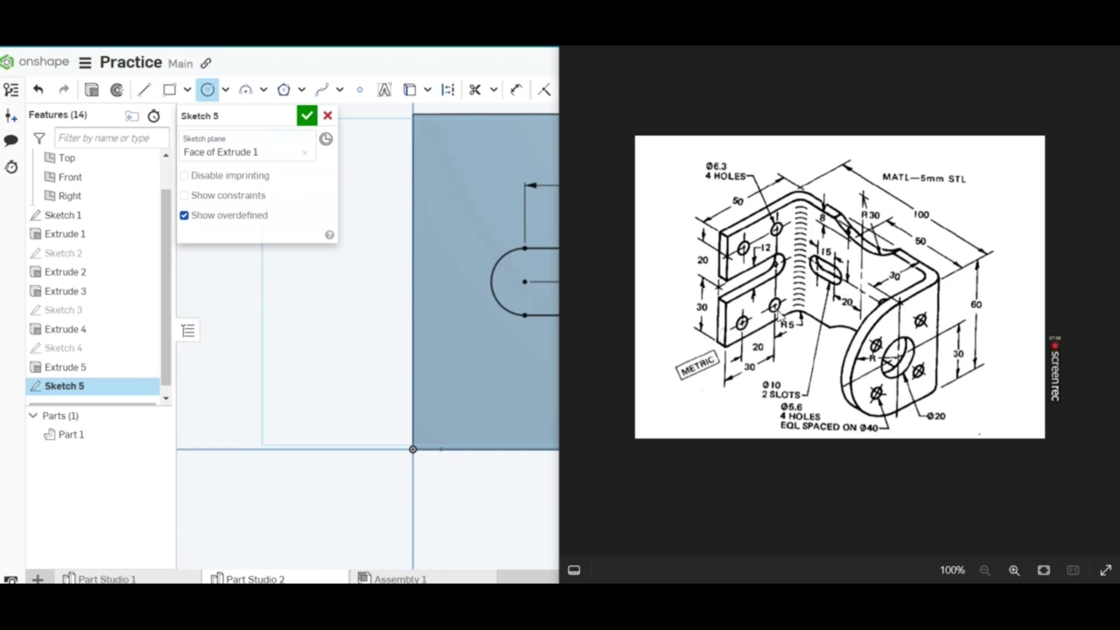
{"action": "left_click", "coordinate": [345, 310]}
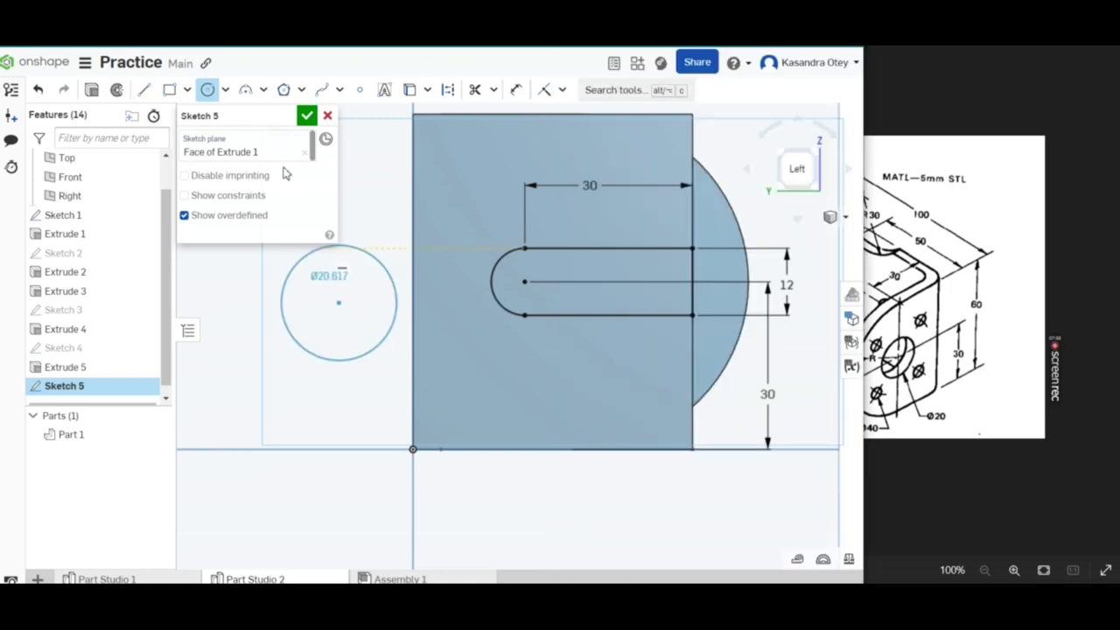
{"action": "left_click", "coordinate": [207, 89]}
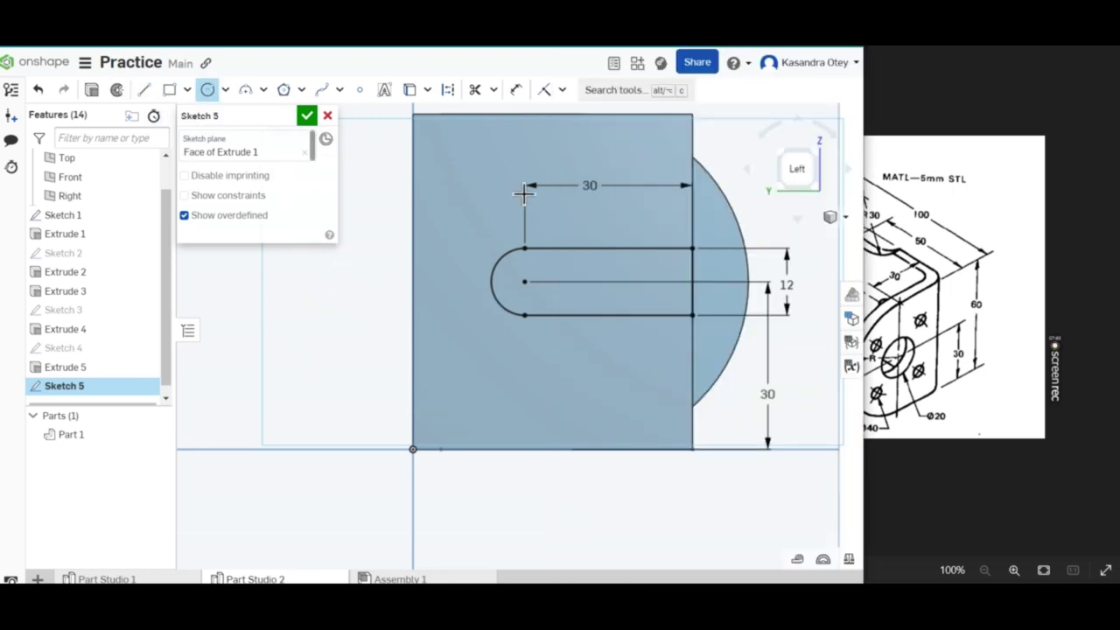
{"action": "left_click", "coordinate": [488, 161]}
{"action": "left_click", "coordinate": [496, 191]}
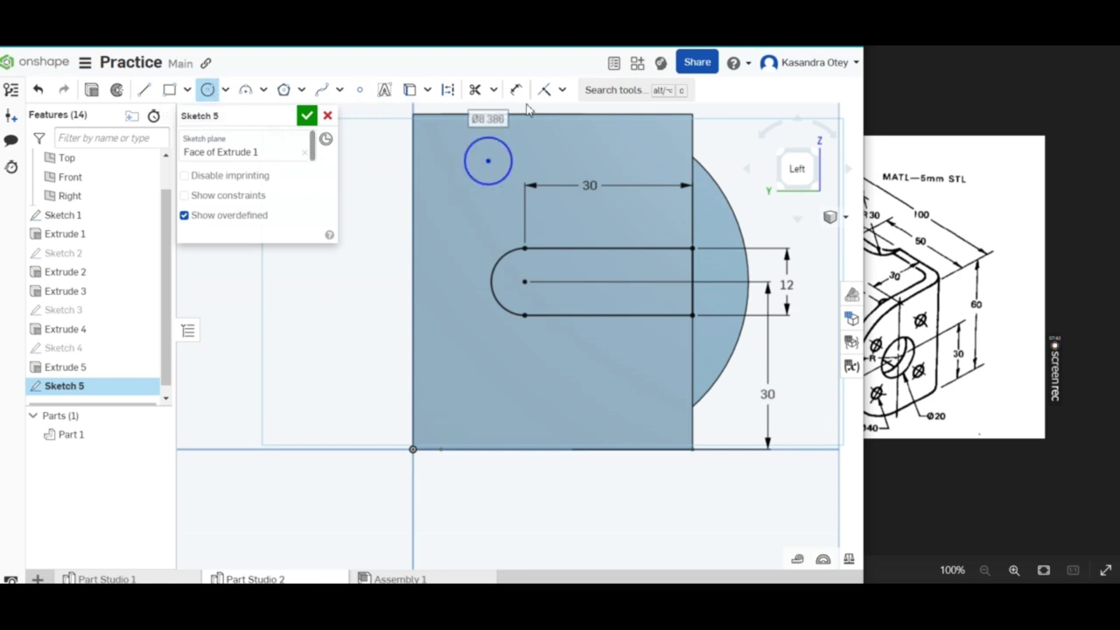
Dimension the circle's centre 20 mm above the slot centreline.
{"action": "left_click", "coordinate": [517, 89]}
{"action": "left_click", "coordinate": [488, 161]}
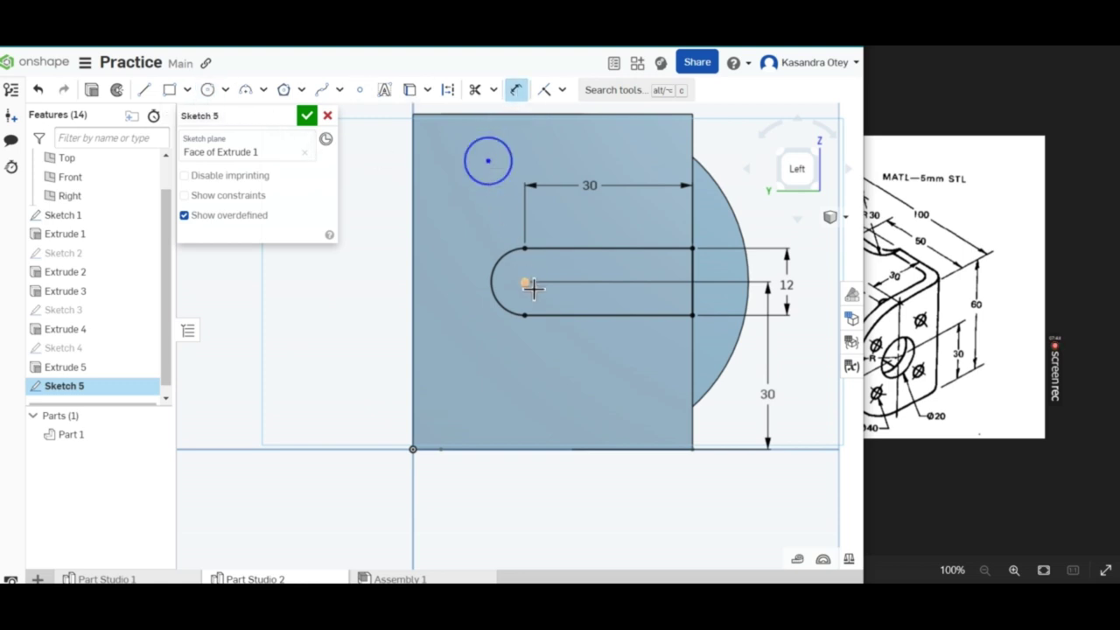
{"action": "left_click", "coordinate": [525, 282]}
{"action": "left_click", "coordinate": [749, 232]}
{"action": "type", "text": "20"}
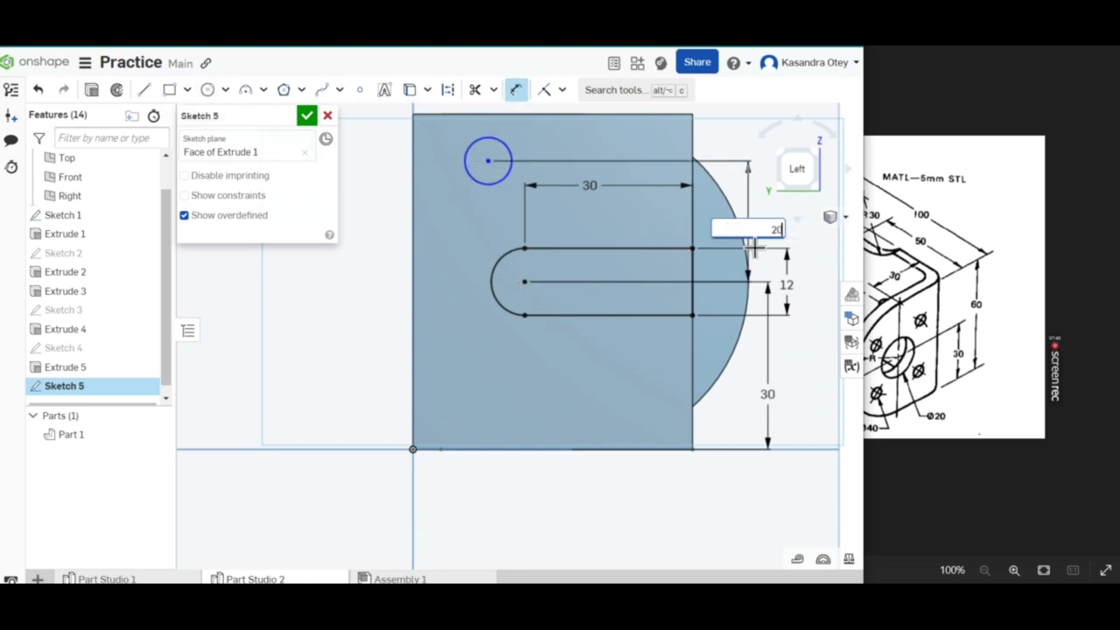
{"action": "key", "text": "Return"}
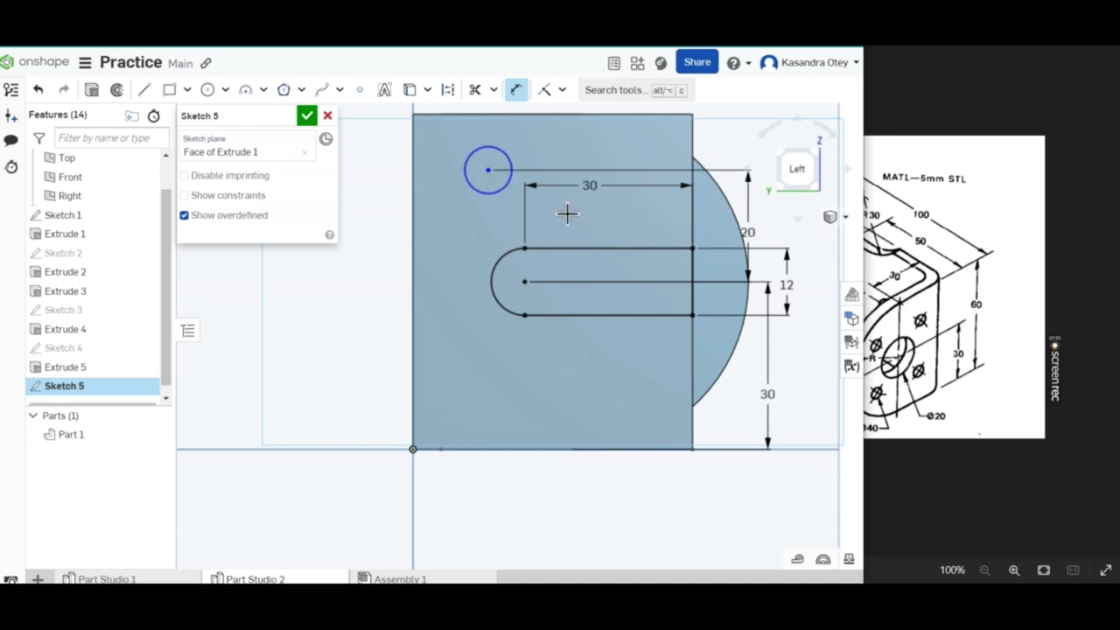
{"action": "left_click", "coordinate": [969, 289]}
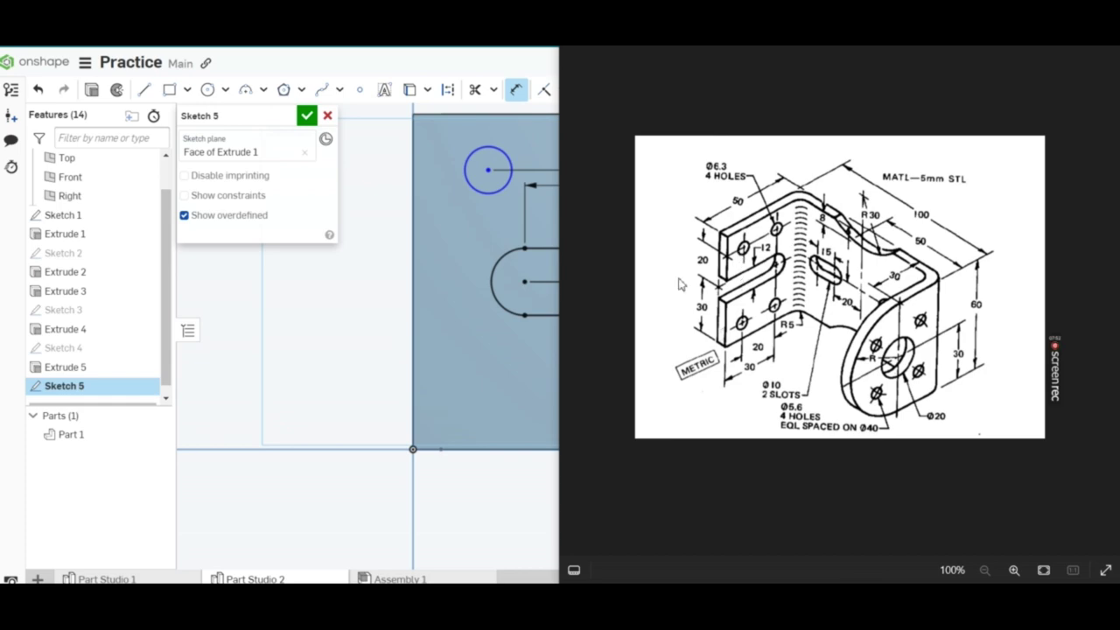
{"action": "left_click", "coordinate": [360, 278]}
{"action": "middle_click_drag", "start_coordinate": [358, 280], "coordinate": [426, 285]}
{"action": "mouse_move", "coordinate": [425, 285]}
{"action": "right_mouse_down"}
{"action": "mouse_move", "coordinate": [405, 310]}
{"action": "mouse_move", "coordinate": [400, 292]}
{"action": "right_mouse_up"}
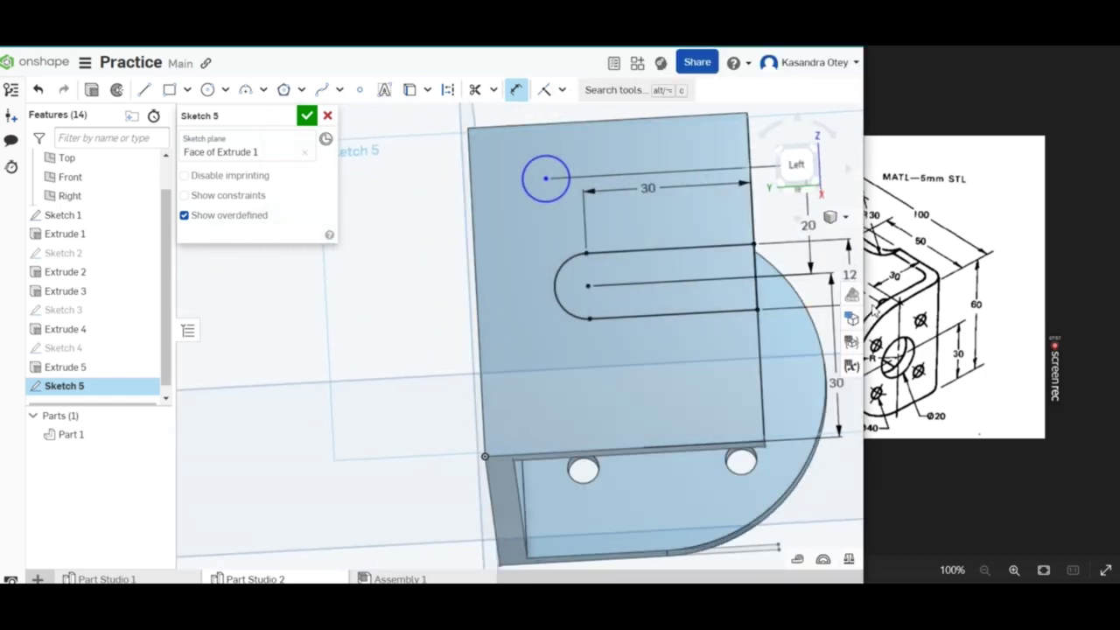
Dimension the circle's centre 10 mm in from the face's right edge.
{"action": "left_click", "coordinate": [916, 315]}
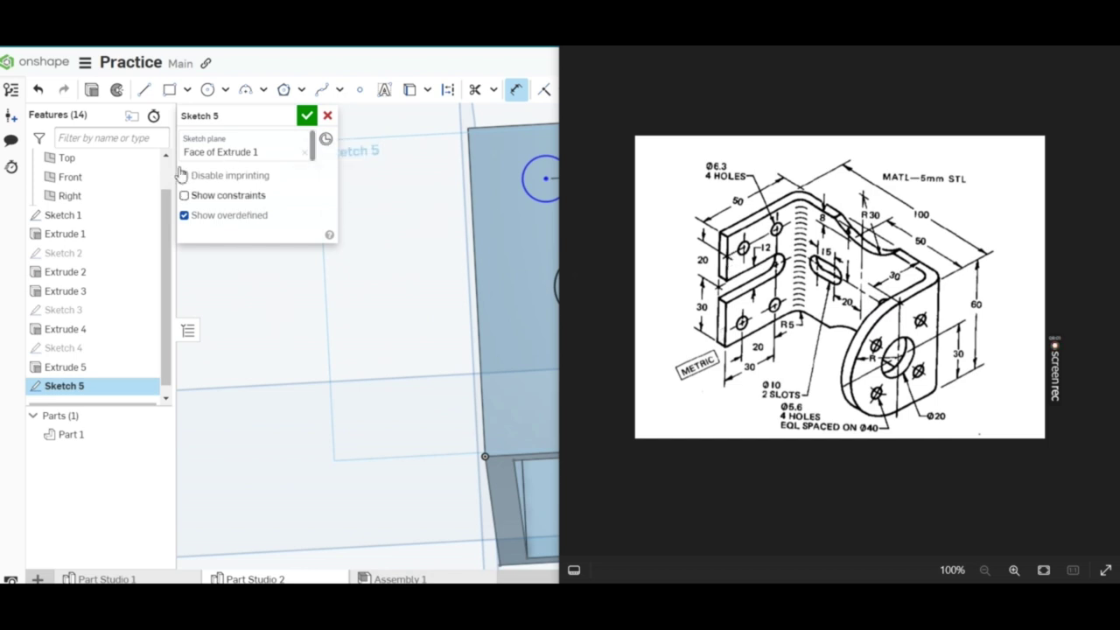
{"action": "left_click", "coordinate": [430, 220]}
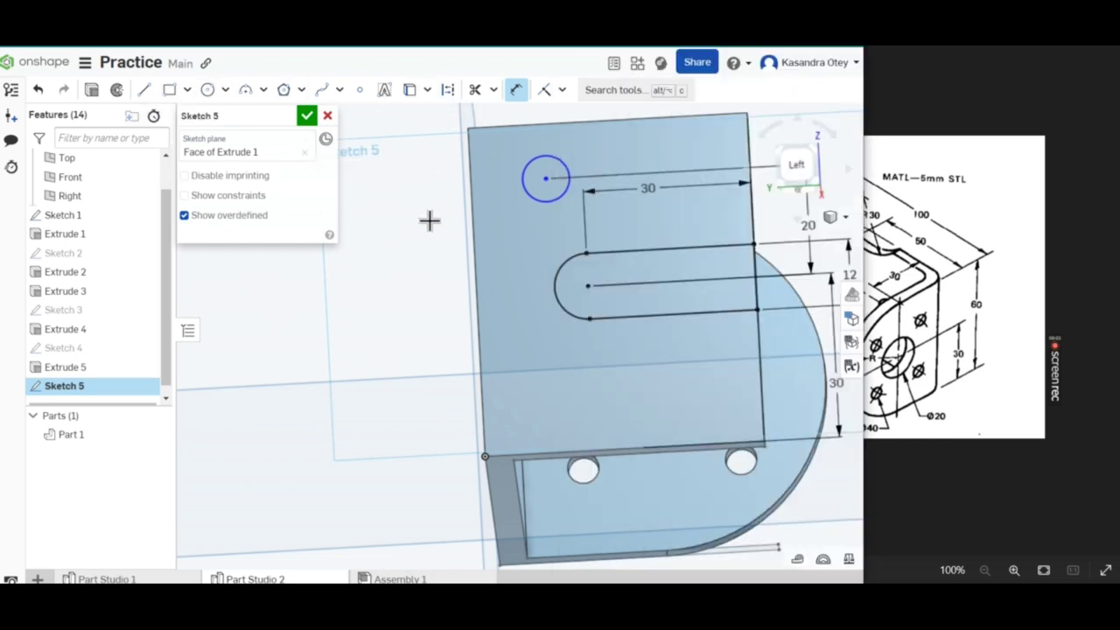
{"action": "left_click", "coordinate": [516, 92]}
{"action": "left_click", "coordinate": [554, 181]}
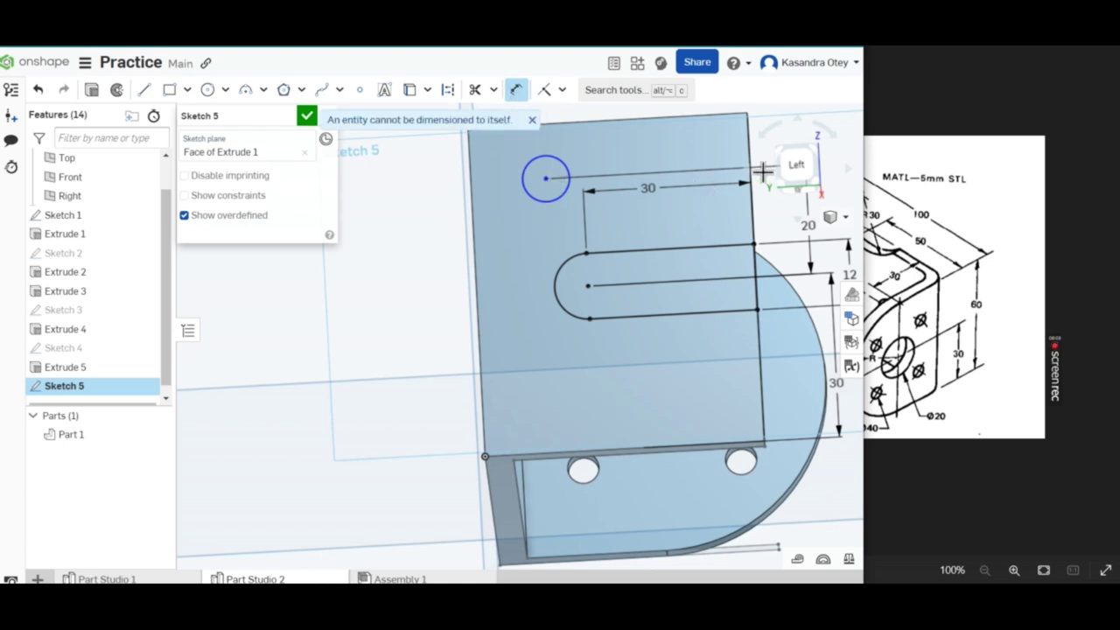
{"action": "left_click", "coordinate": [753, 164]}
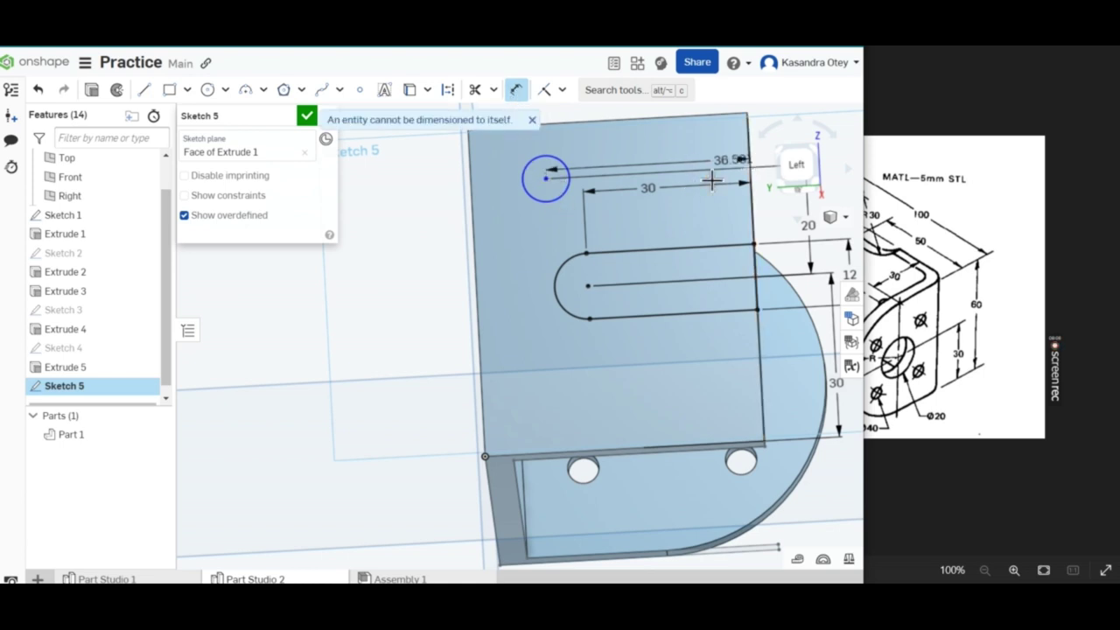
{"action": "left_click", "coordinate": [671, 156]}
{"action": "type", "text": "10"}
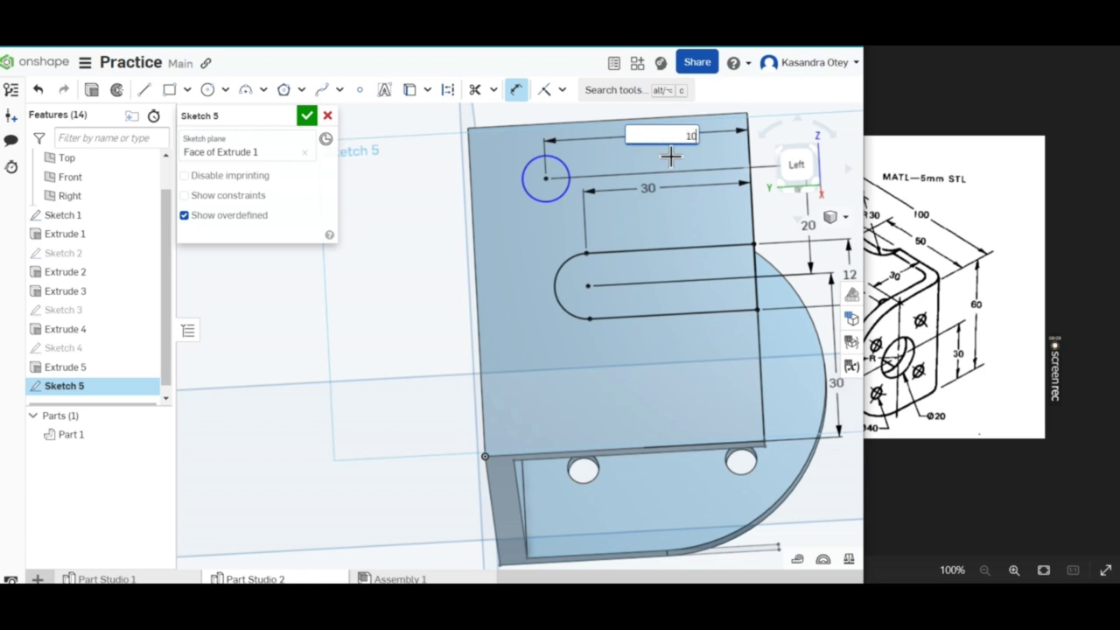
{"action": "key", "text": "Return"}
{"action": "left_click", "coordinate": [207, 90]}
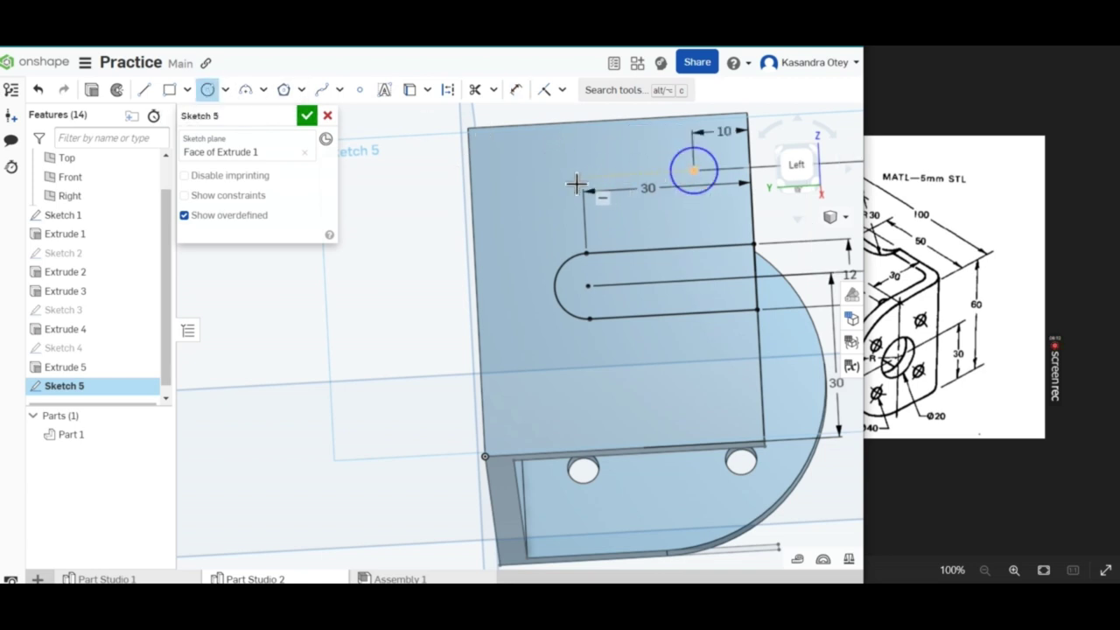
Draw a second circle left of the first and dimension both at Ø6.3.
{"action": "left_click", "coordinate": [564, 178]}
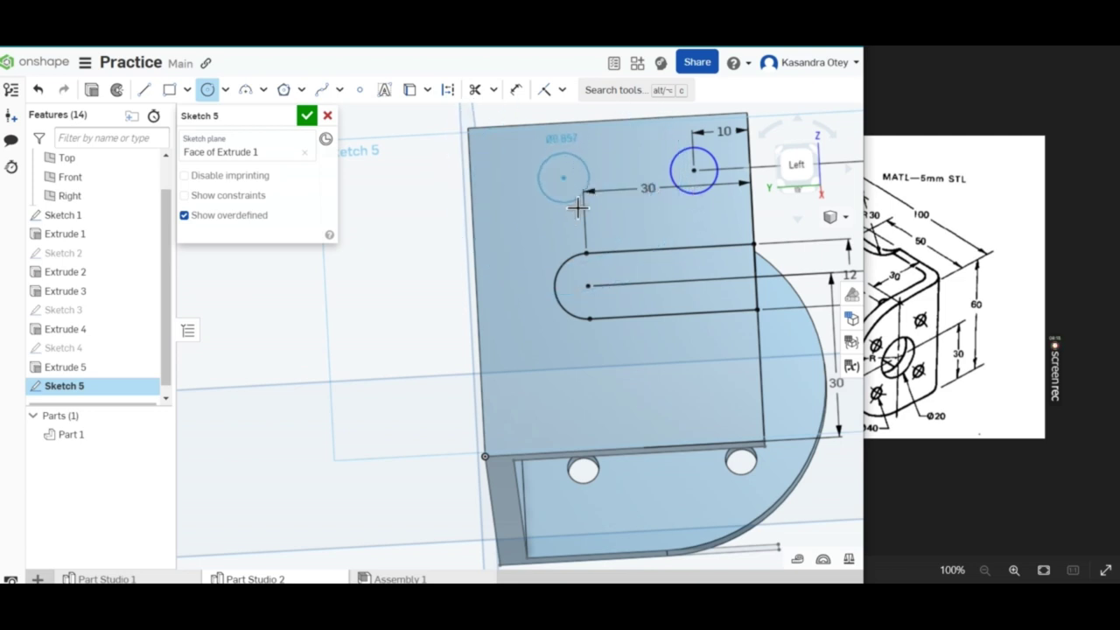
{"action": "left_click", "coordinate": [548, 178]}
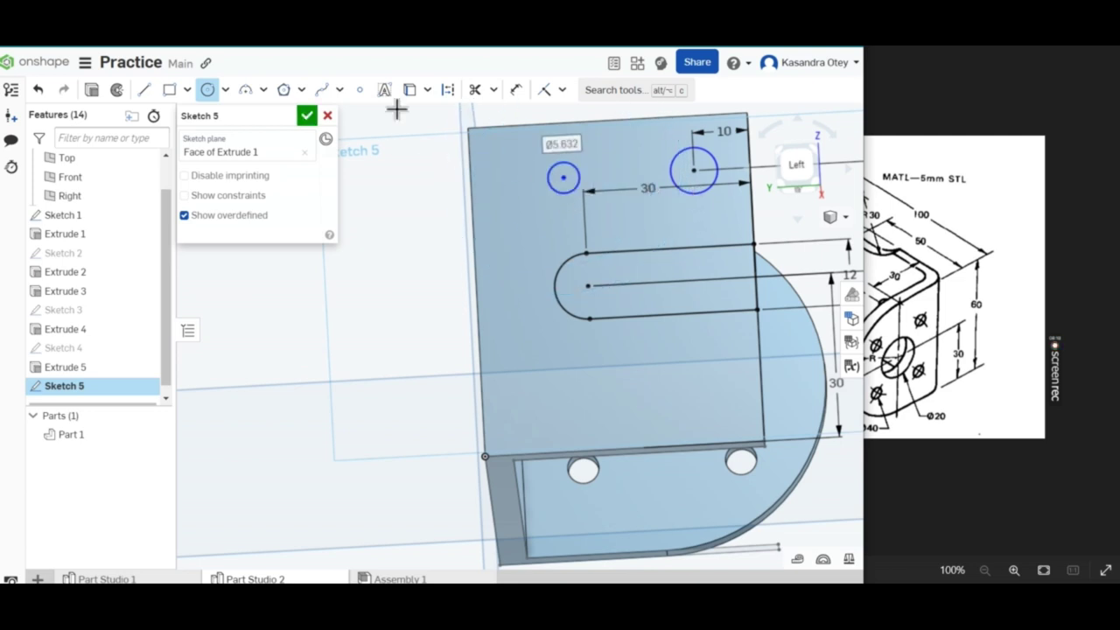
{"action": "left_click", "coordinate": [516, 89]}
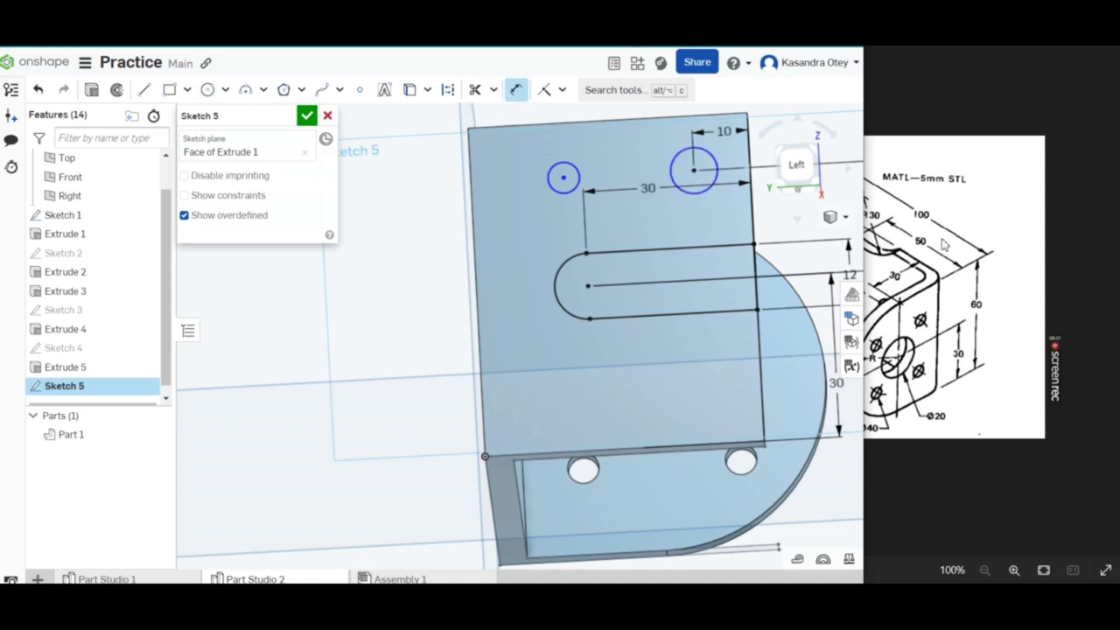
{"action": "key", "text": "alt+Tab"}
{"action": "key", "text": "alt+Tab"}
{"action": "left_click", "coordinate": [680, 172]}
{"action": "left_click", "coordinate": [622, 146]}
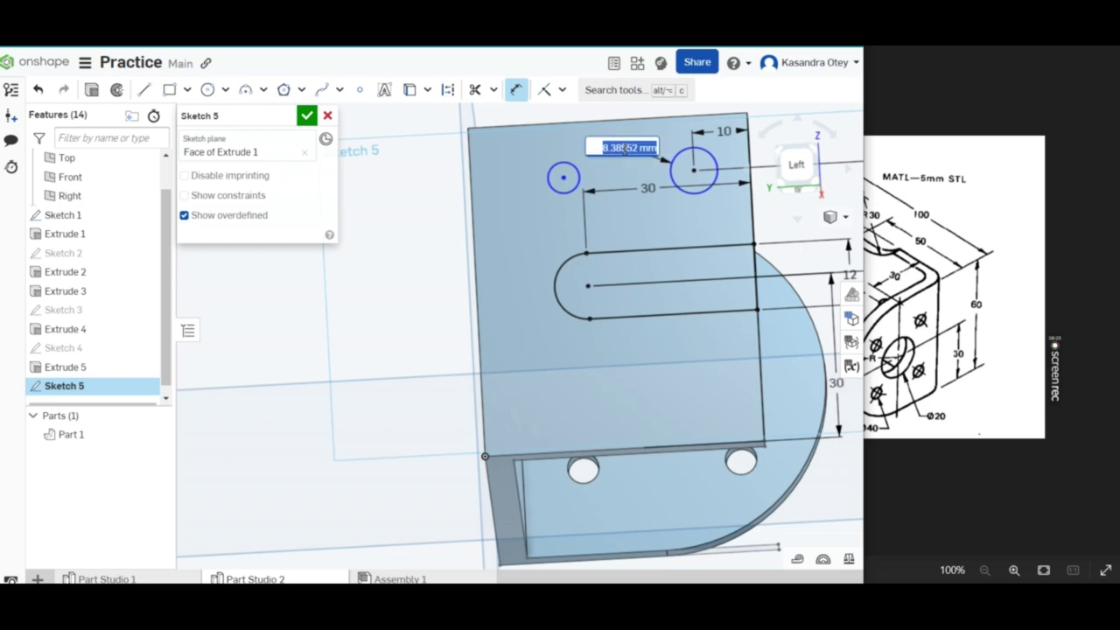
{"action": "key", "text": "BackSpace"}
{"action": "type", "text": "6.3"}
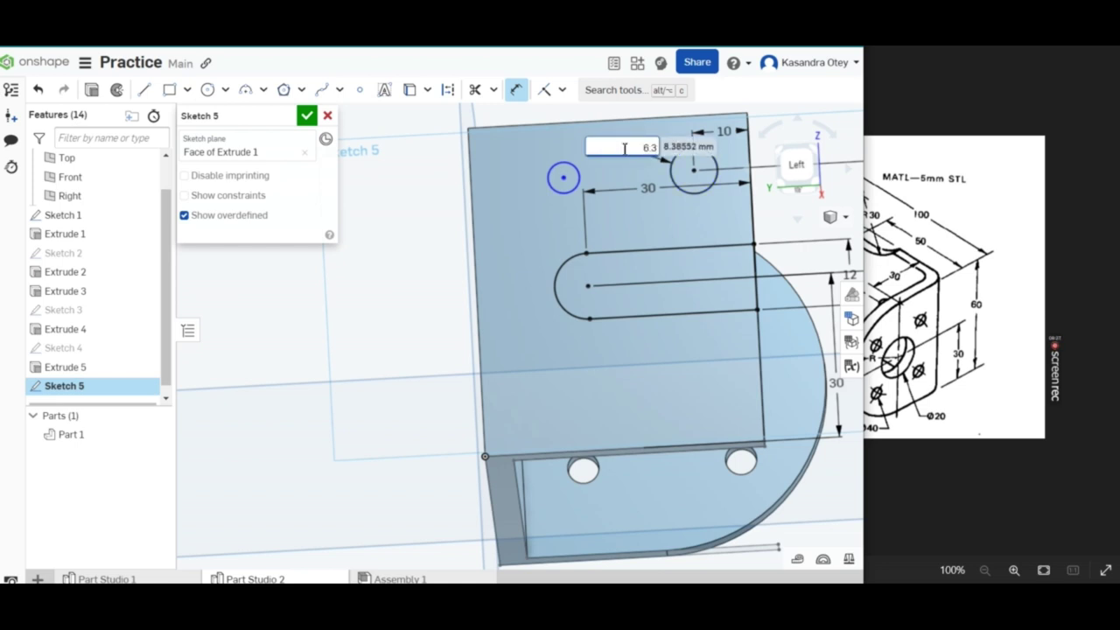
{"action": "key", "text": "Return"}
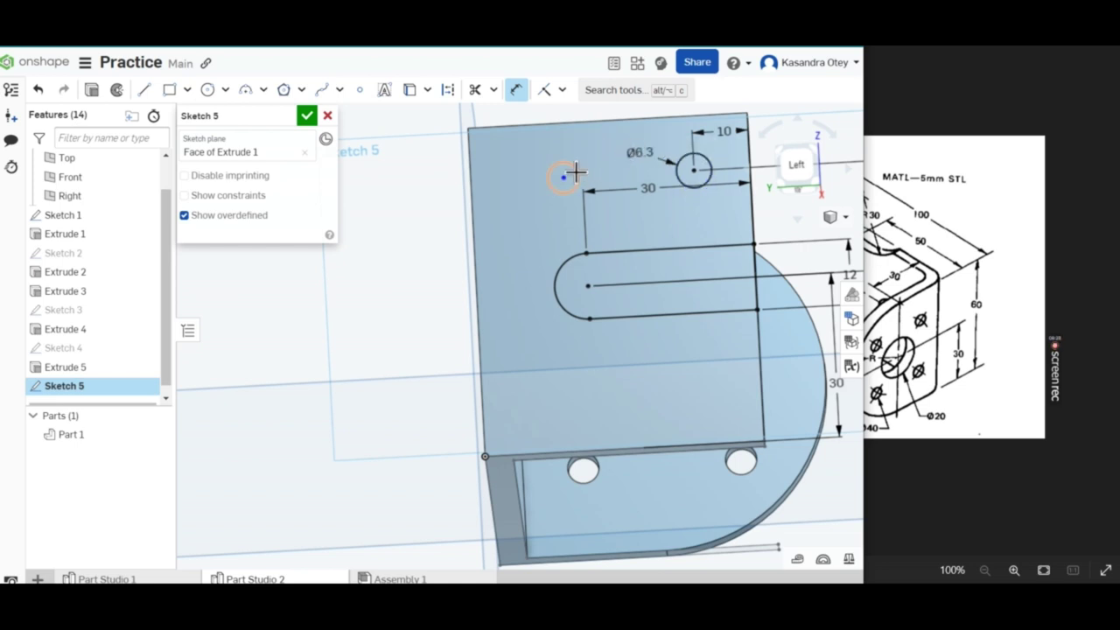
{"action": "left_click", "coordinate": [560, 164]}
{"action": "left_click", "coordinate": [586, 146]}
{"action": "key", "text": "BackSpace"}
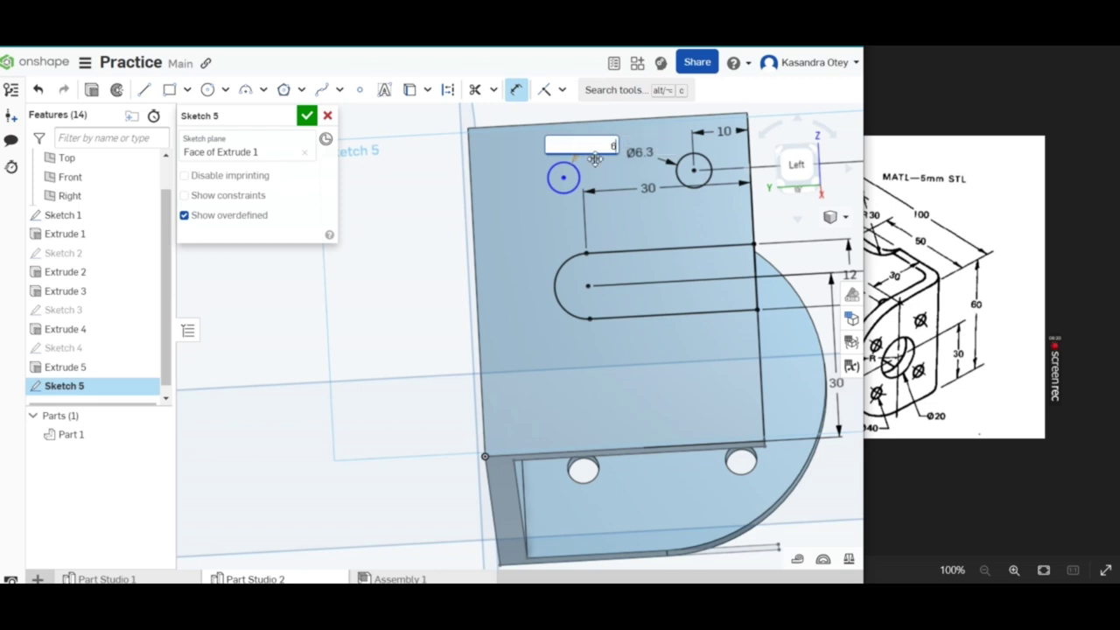
{"action": "type", "text": "6.3"}
{"action": "key", "text": "Return"}
Space the two hole centres 20 mm apart horizontally.
{"action": "left_click", "coordinate": [564, 177]}
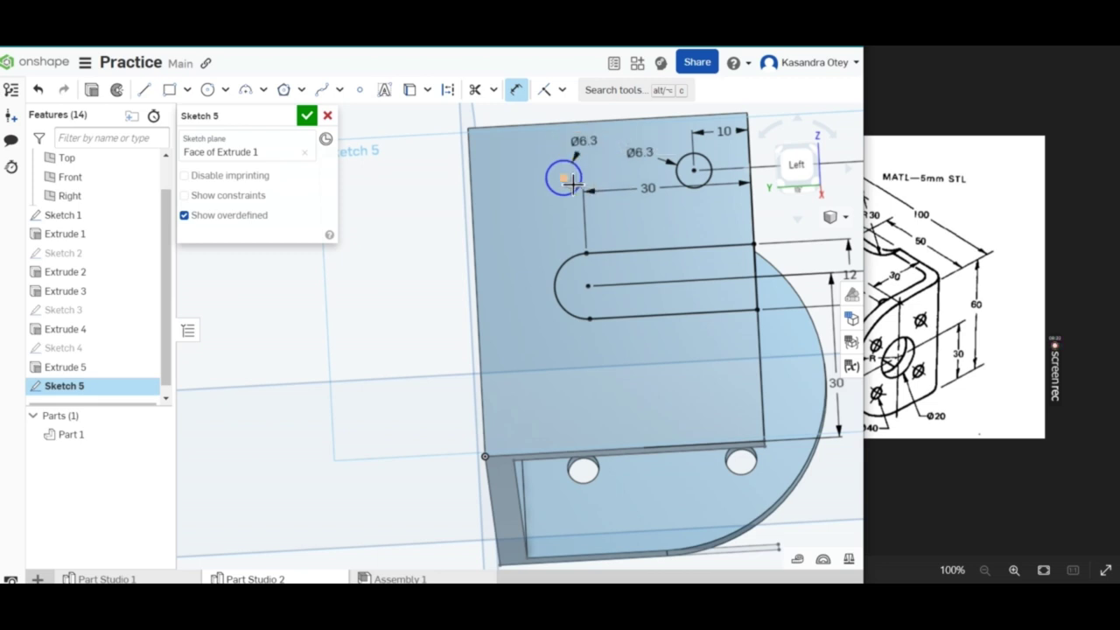
{"action": "key", "text": "h"}
{"action": "left_click", "coordinate": [700, 172]}
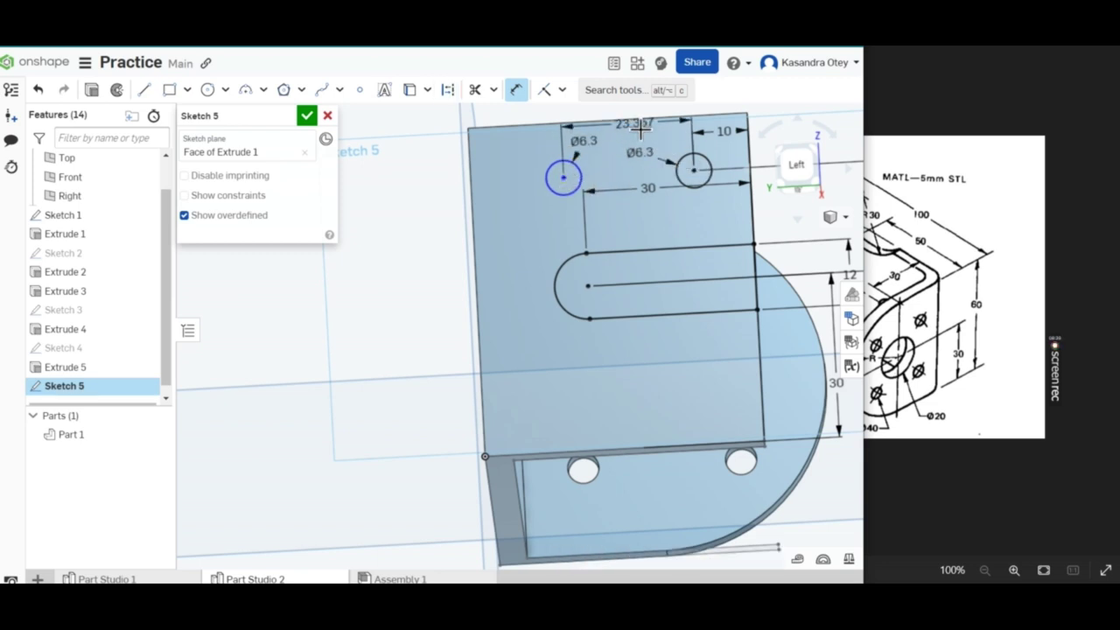
{"action": "left_click", "coordinate": [636, 131]}
{"action": "type", "text": "20"}
{"action": "key", "text": "Return"}
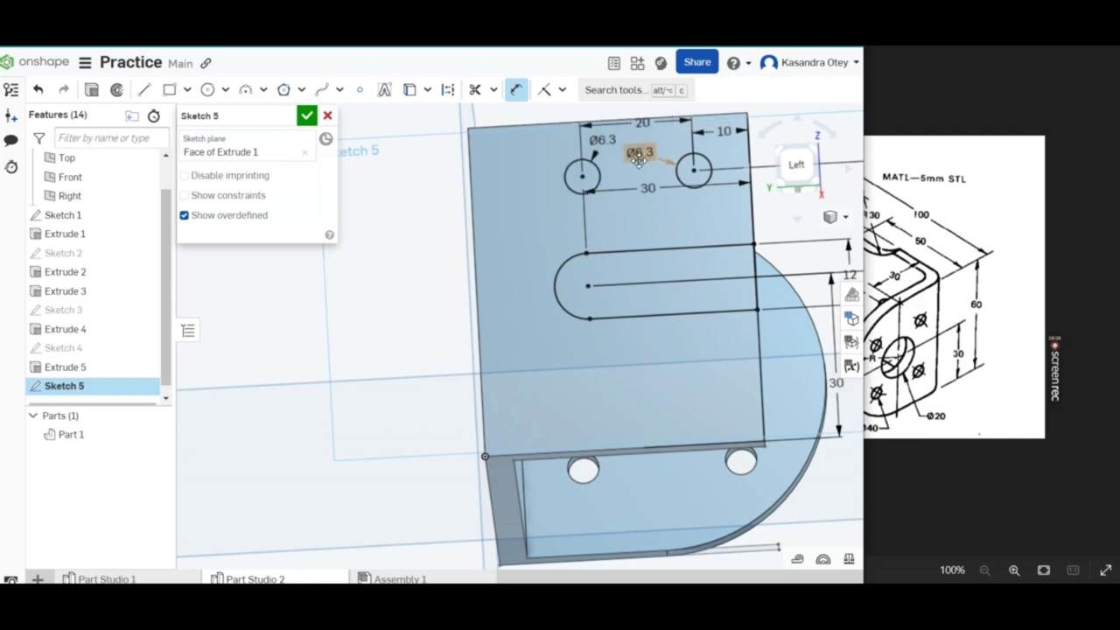
Begin a construction line starting at the slot's end.
{"action": "scroll", "coordinate": [570, 236], "scroll_direction": "down", "scroll_amount": 2}
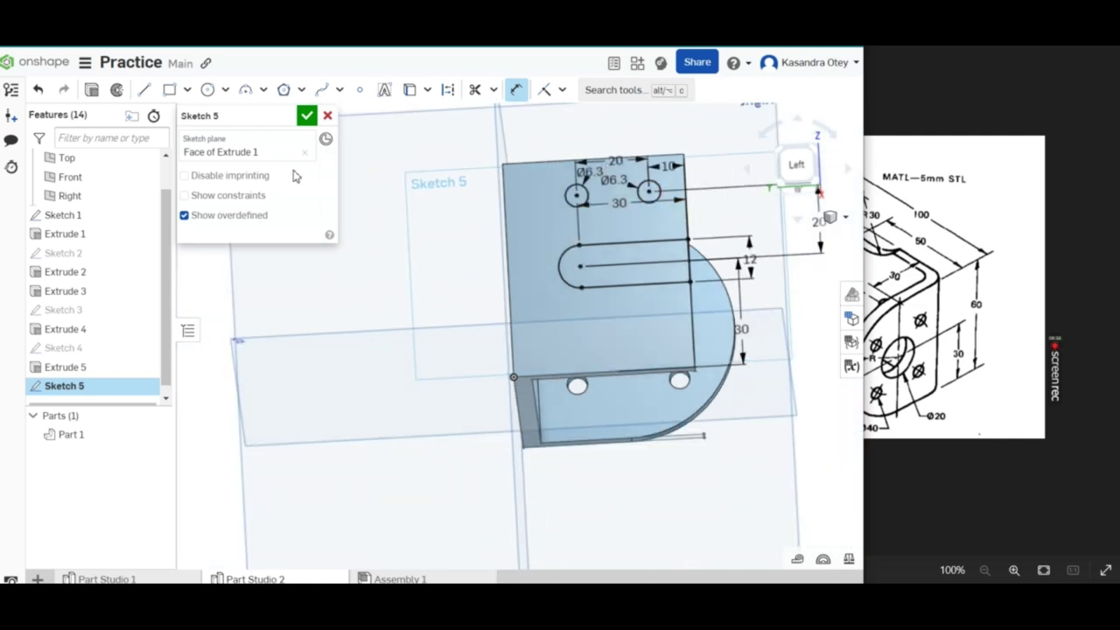
{"action": "left_click", "coordinate": [145, 89]}
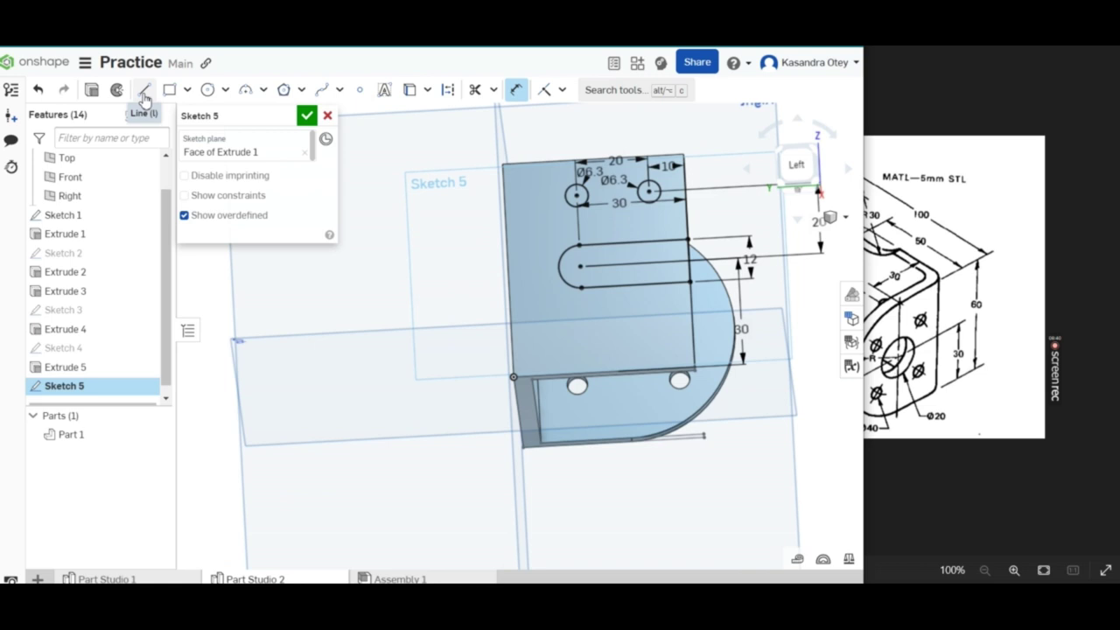
{"action": "left_click", "coordinate": [456, 91]}
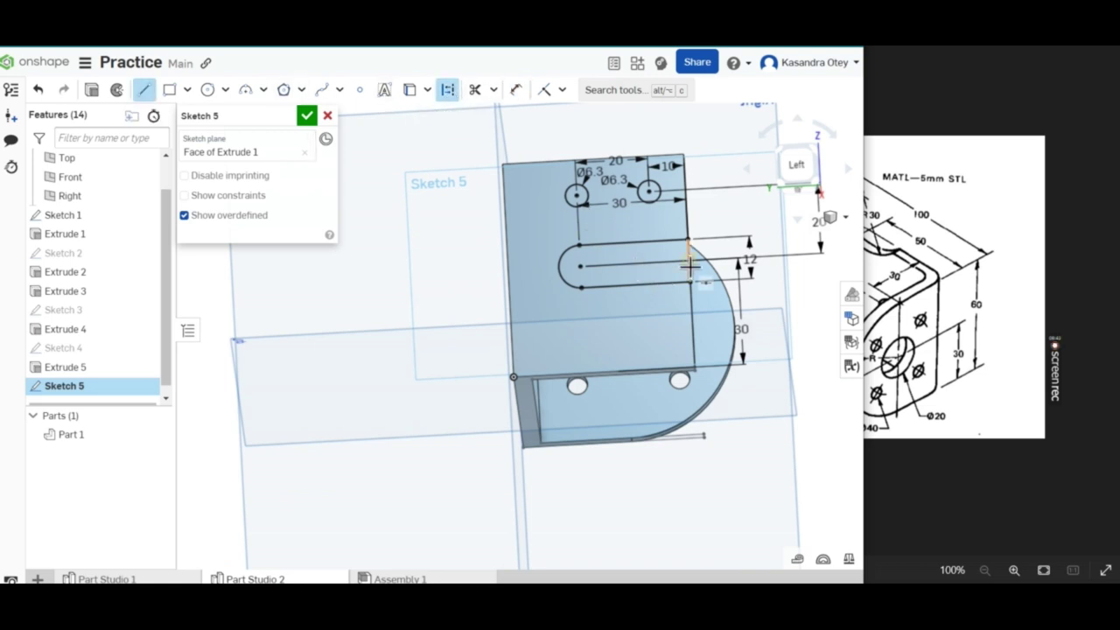
{"action": "left_click", "coordinate": [689, 260]}
End the centreline past the flange edge, mirror both Ø6.3 circles below it, and close Sketch 5.
{"action": "left_click", "coordinate": [508, 270]}
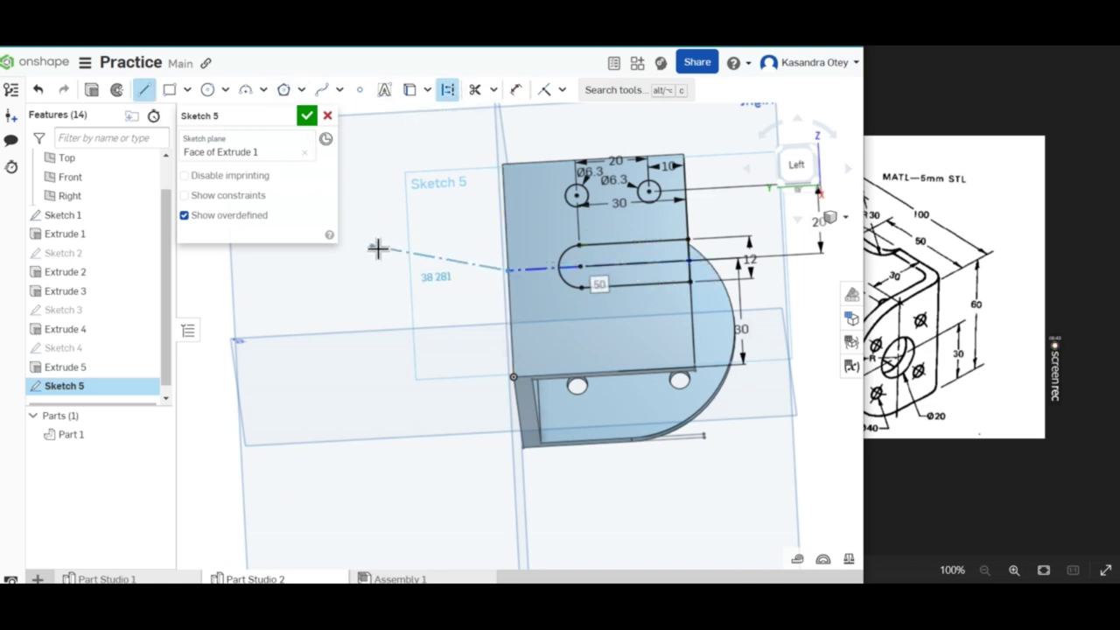
{"action": "key", "text": "Escape"}
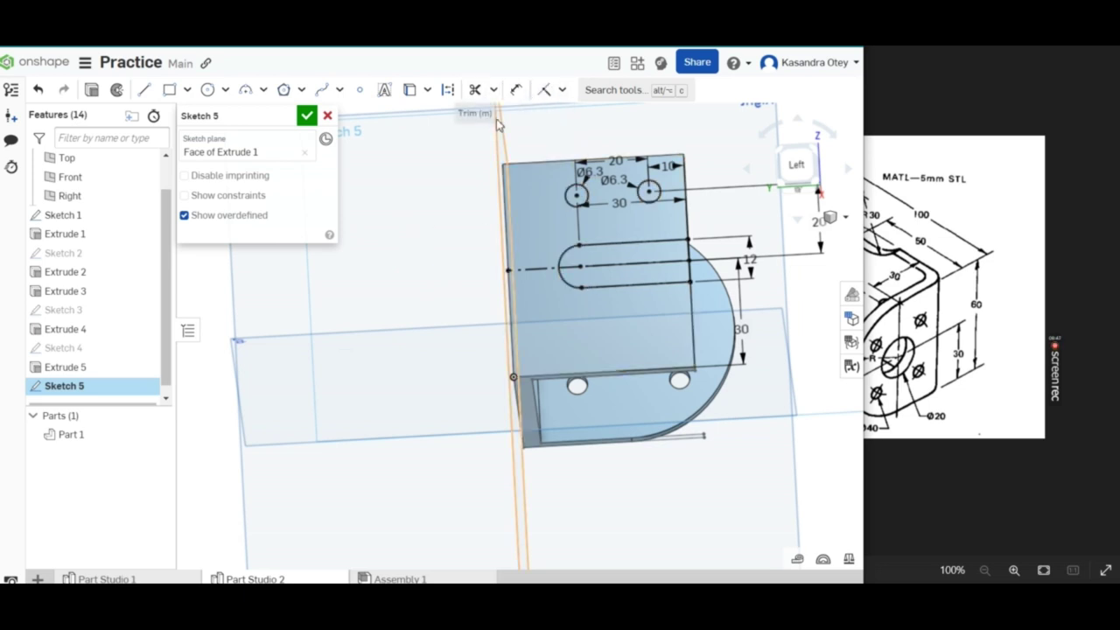
{"action": "left_click", "coordinate": [616, 91]}
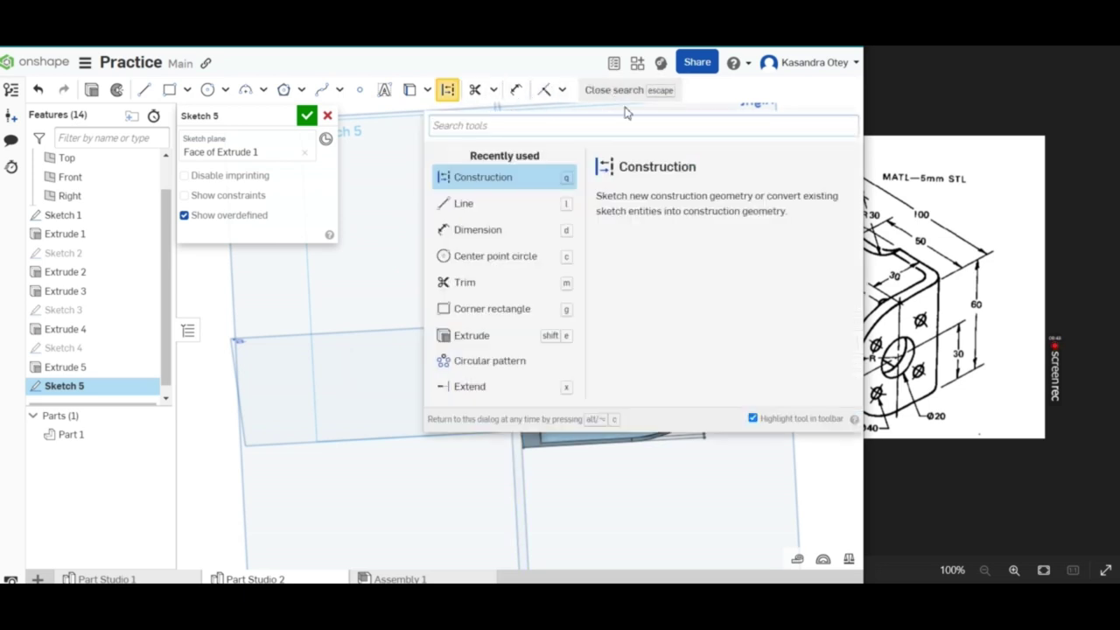
{"action": "type", "text": "mirro"}
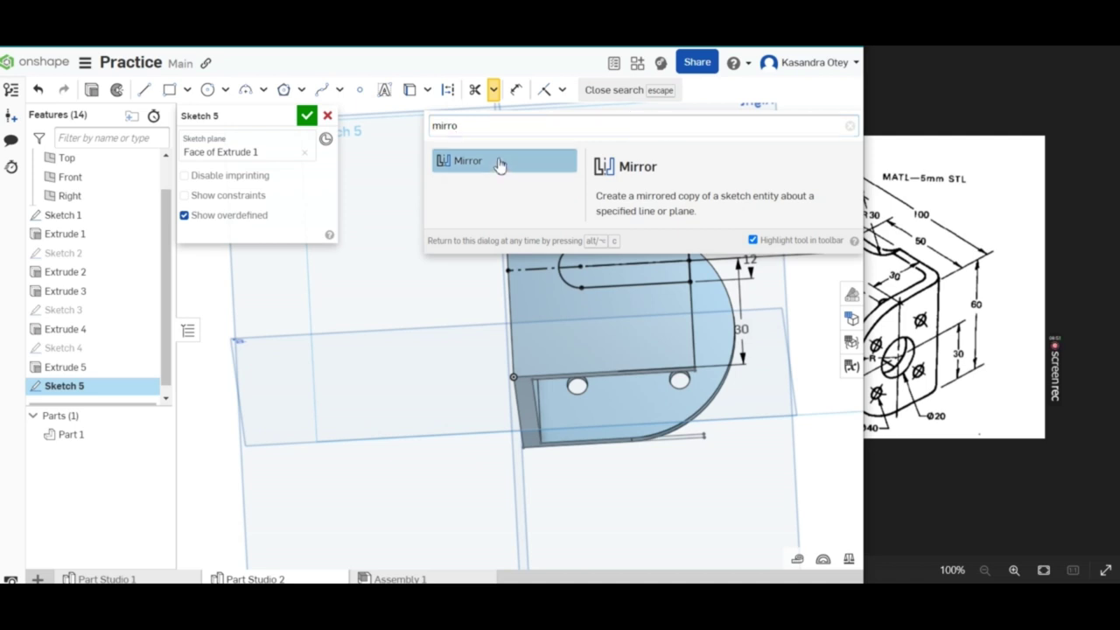
{"action": "left_click", "coordinate": [503, 162]}
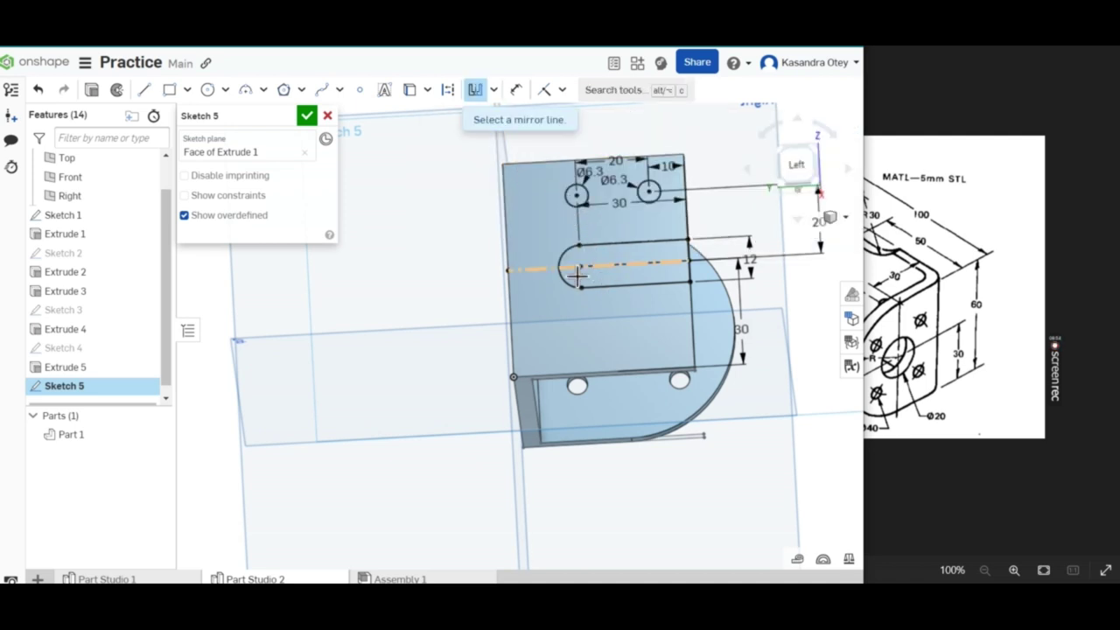
{"action": "left_click", "coordinate": [538, 268]}
{"action": "left_click", "coordinate": [576, 196]}
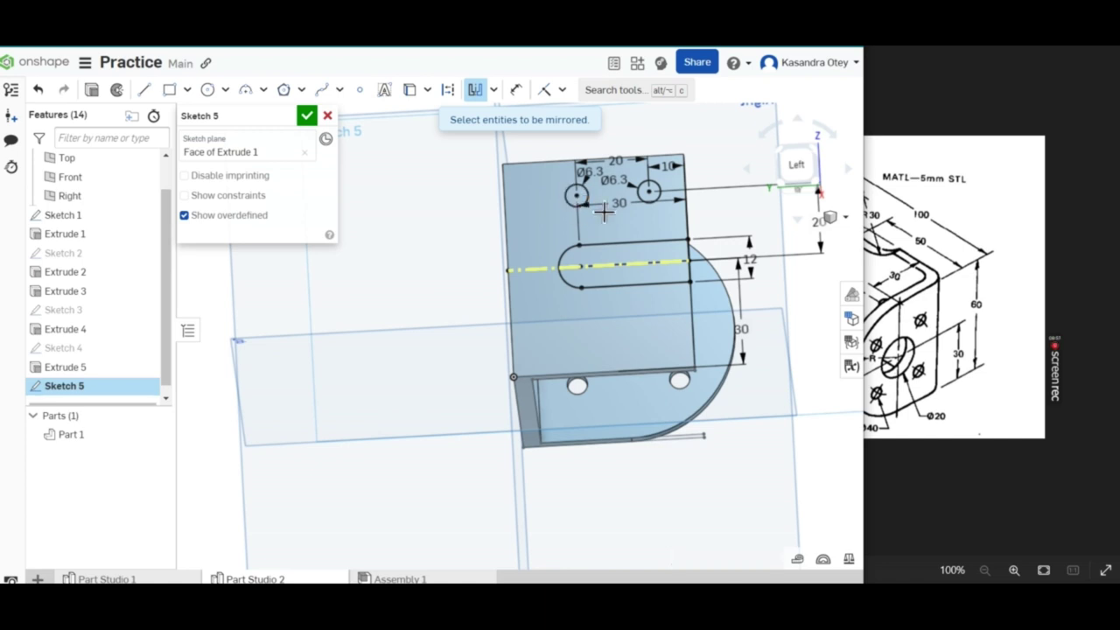
{"action": "left_click", "coordinate": [647, 194]}
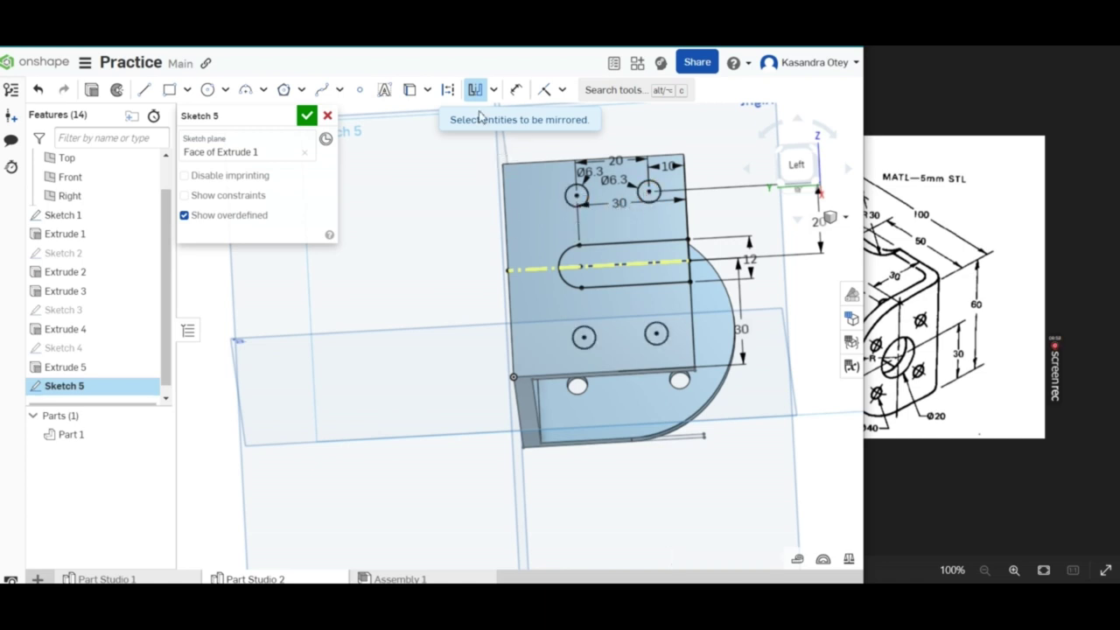
{"action": "left_click", "coordinate": [306, 116]}
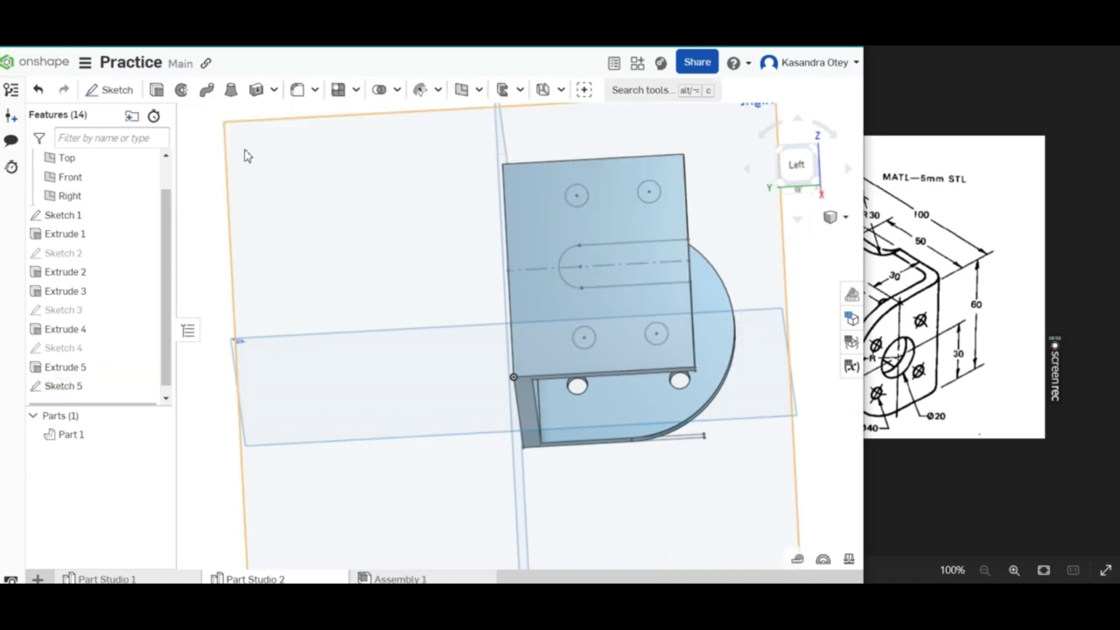
Select the slot region and all four hole circles for a new extrude.
{"action": "left_click", "coordinate": [157, 89]}
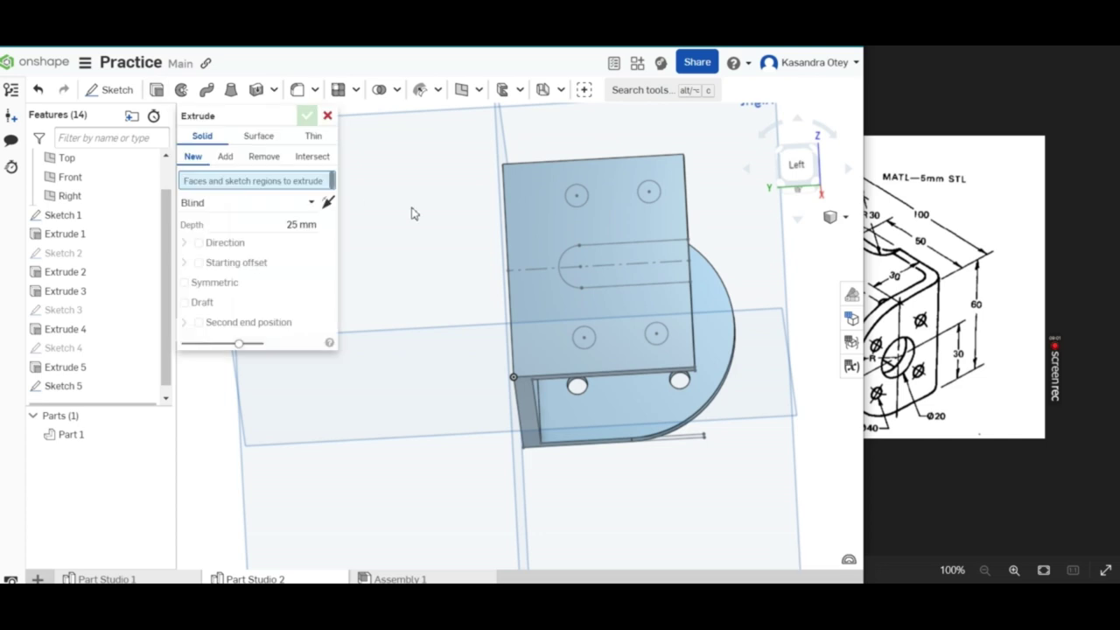
{"action": "left_click", "coordinate": [613, 254]}
{"action": "left_click", "coordinate": [576, 197]}
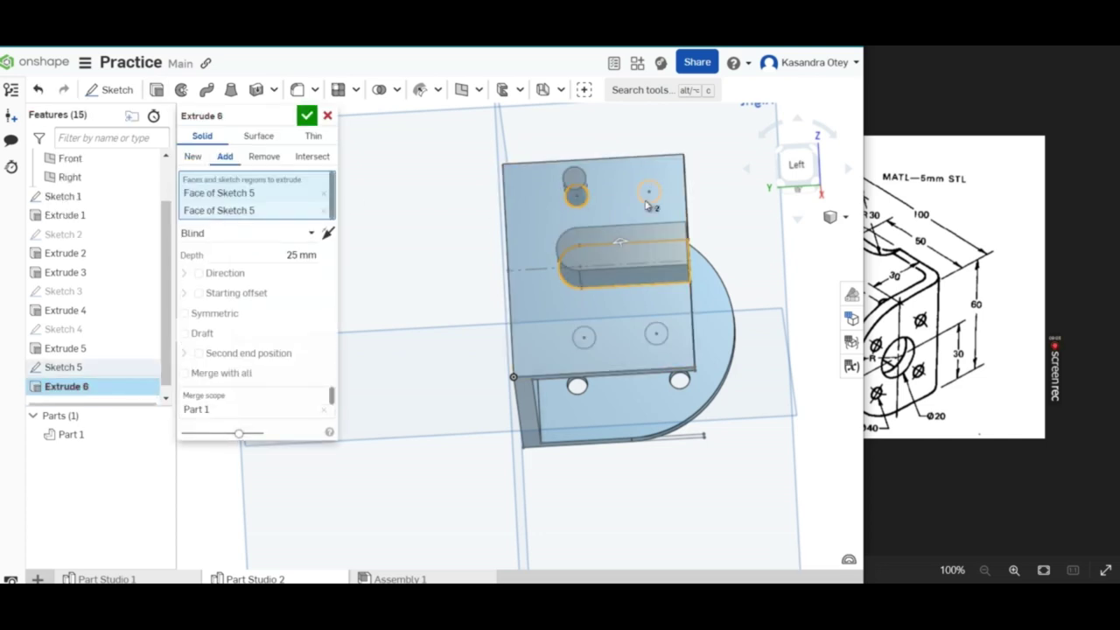
{"action": "left_click", "coordinate": [649, 193]}
{"action": "left_click", "coordinate": [585, 338]}
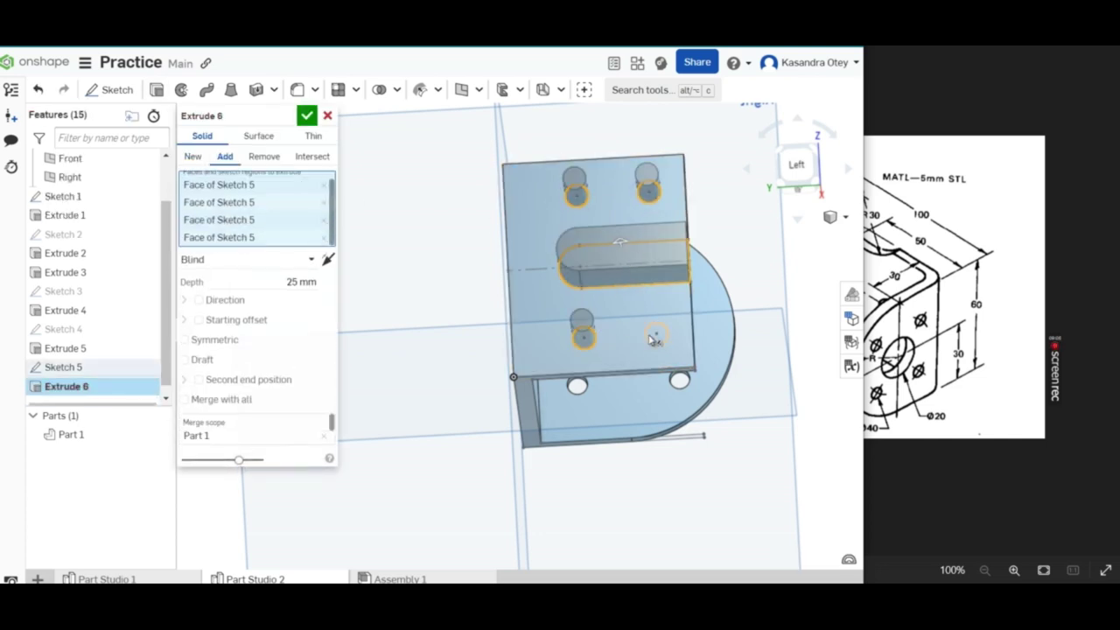
{"action": "left_click", "coordinate": [657, 334]}
Set the extrude to Remove, Up to face at the Extrude 1 flange face, and confirm.
{"action": "left_click", "coordinate": [264, 156]}
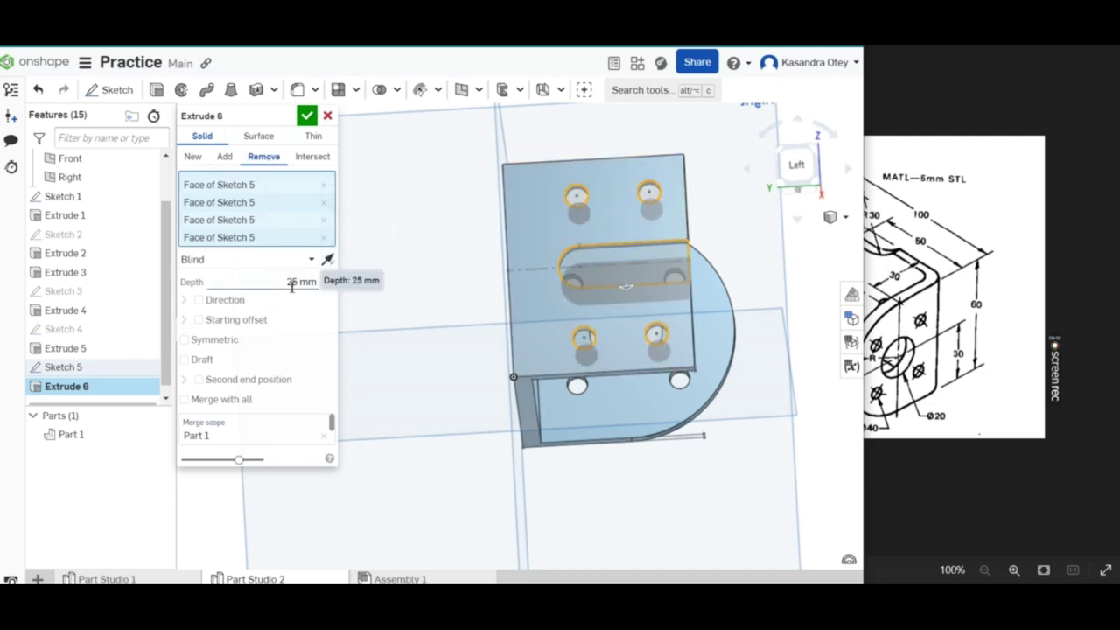
{"action": "left_click", "coordinate": [295, 260]}
{"action": "left_click", "coordinate": [235, 321]}
{"action": "right_click_drag", "start_coordinate": [415, 296], "coordinate": [582, 179]}
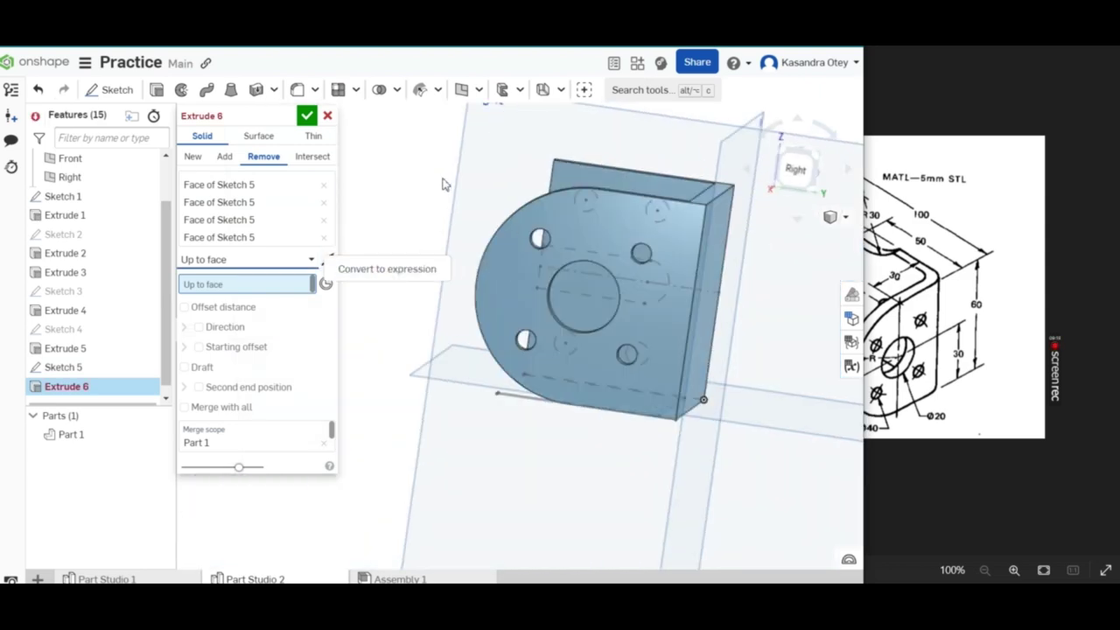
{"action": "right_click_drag", "start_coordinate": [442, 225], "coordinate": [468, 227]}
{"action": "left_click", "coordinate": [499, 170]}
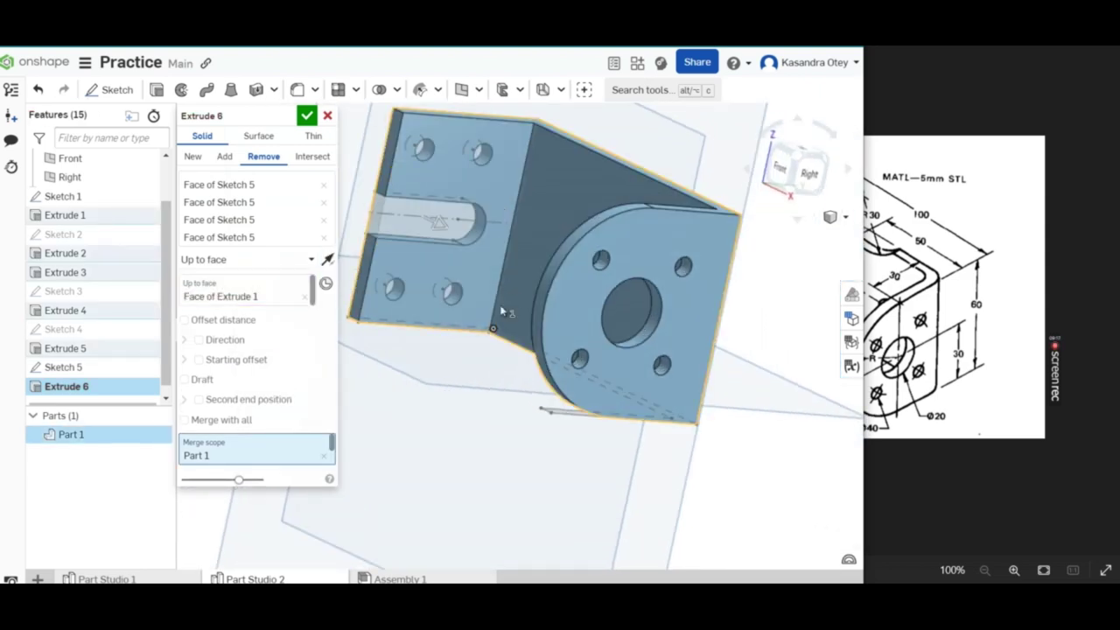
{"action": "left_click", "coordinate": [306, 115]}
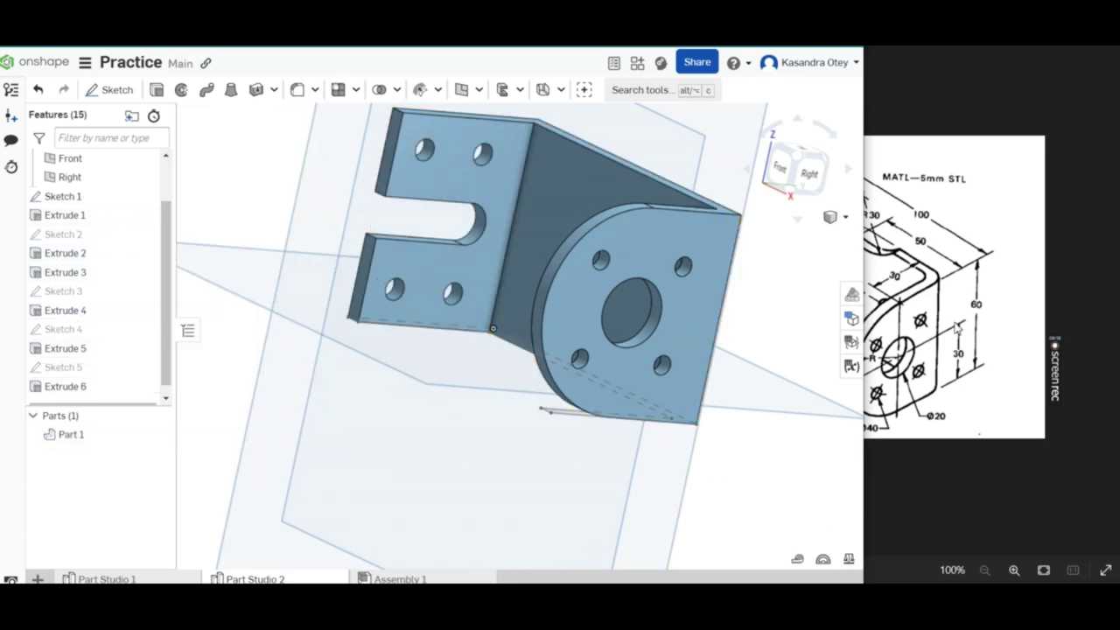
{"action": "left_click", "coordinate": [946, 292]}
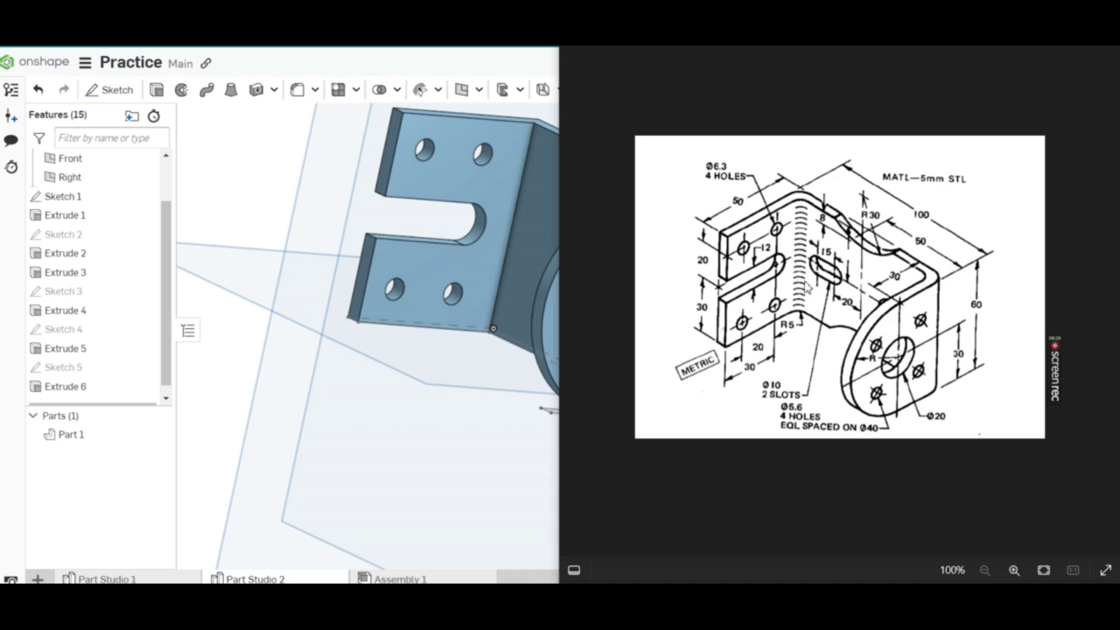
Start a fillet and pick the first two bend edges.
{"action": "mouse_move", "coordinate": [298, 181]}
{"action": "right_mouse_down"}
{"action": "mouse_move", "coordinate": [292, 272]}
{"action": "mouse_move", "coordinate": [473, 323]}
{"action": "mouse_move", "coordinate": [525, 219]}
{"action": "right_mouse_up"}
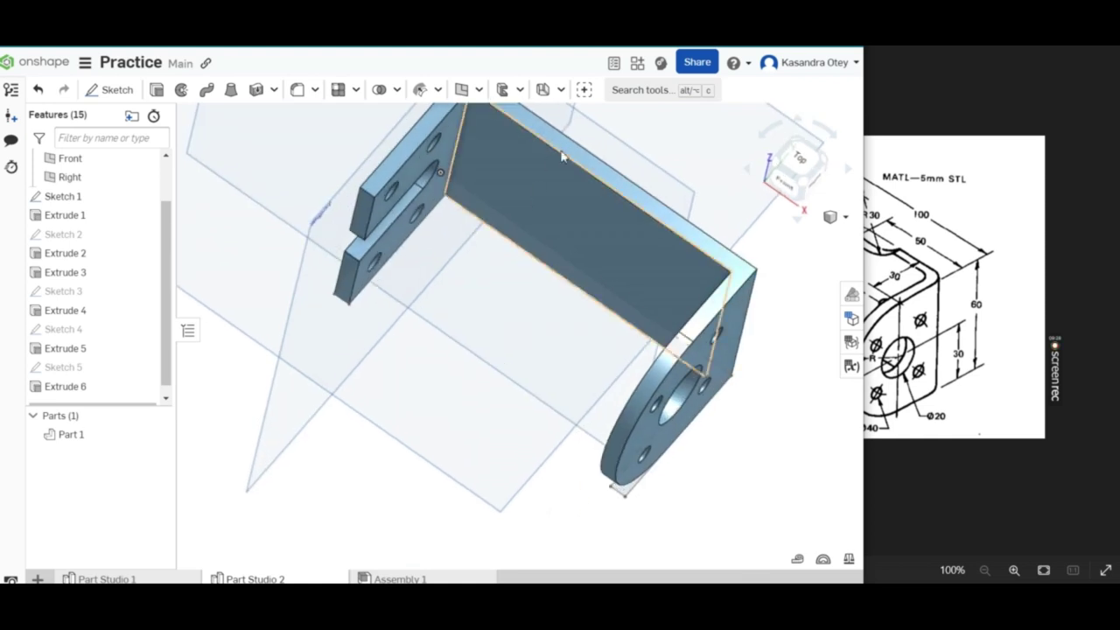
{"action": "left_click", "coordinate": [297, 89]}
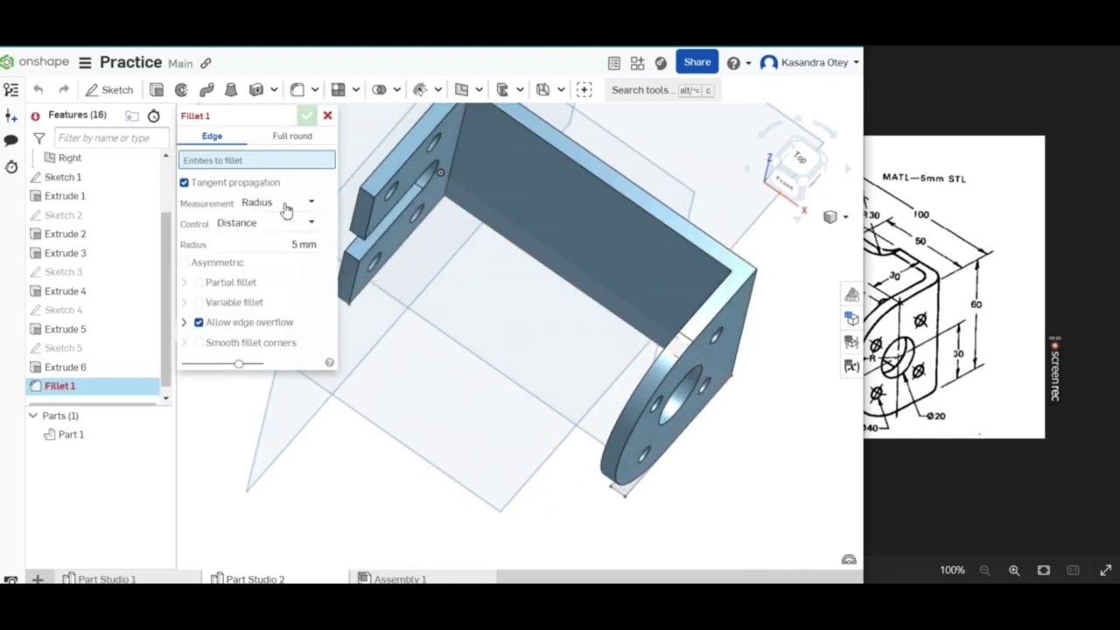
{"action": "left_click", "coordinate": [453, 177]}
{"action": "mouse_move", "coordinate": [423, 335]}
{"action": "right_mouse_down"}
{"action": "mouse_move", "coordinate": [455, 328]}
{"action": "mouse_move", "coordinate": [468, 353]}
{"action": "mouse_move", "coordinate": [589, 301]}
{"action": "right_mouse_up"}
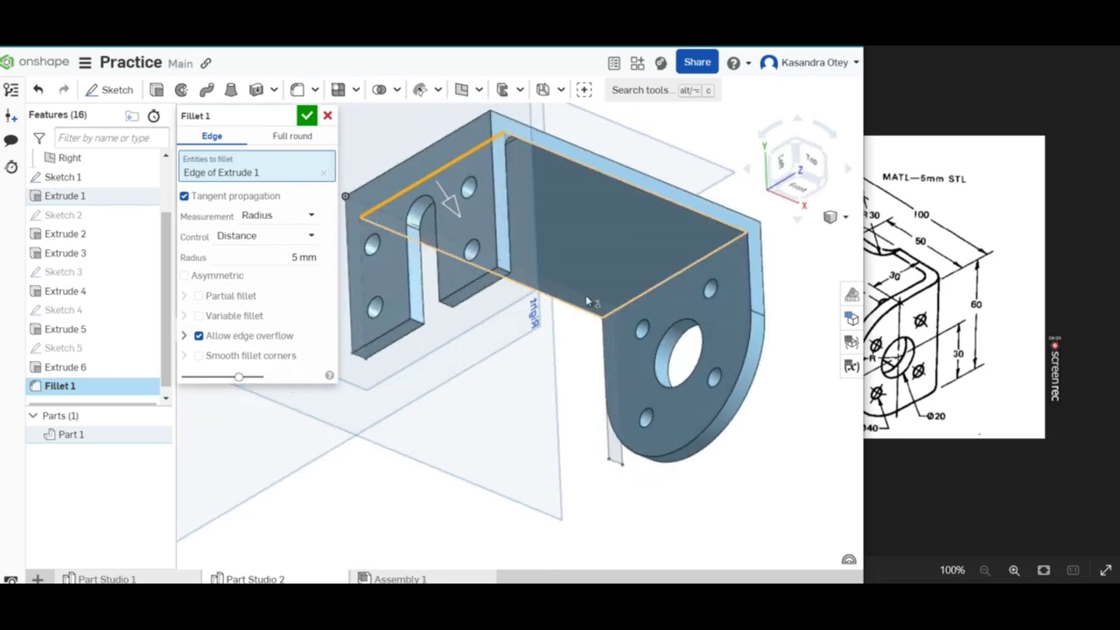
{"action": "left_click", "coordinate": [653, 291]}
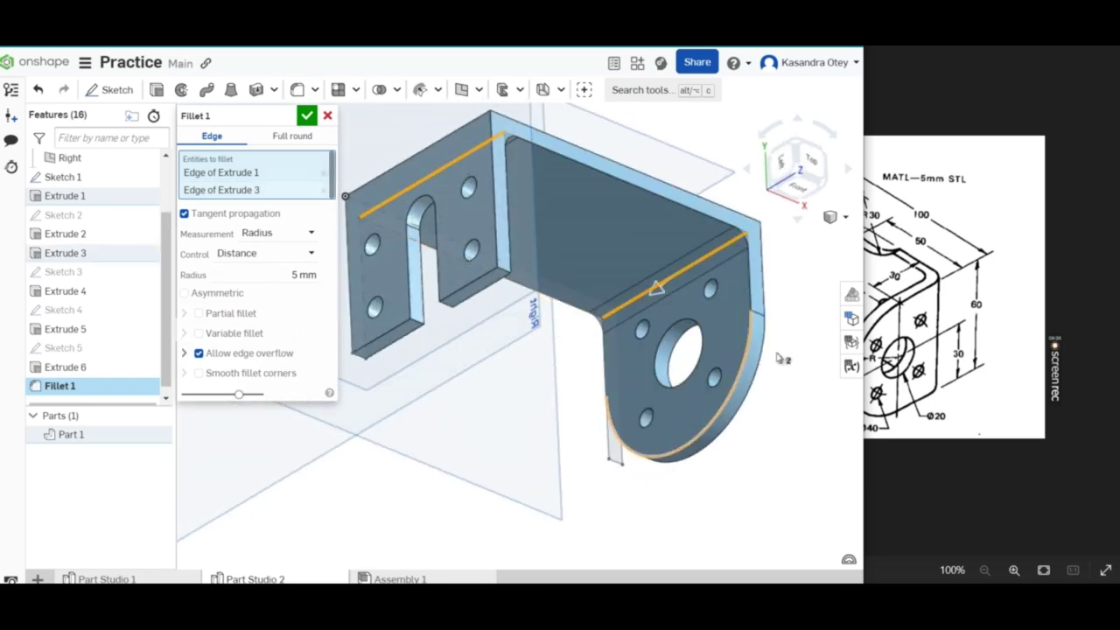
{"action": "left_click", "coordinate": [914, 302]}
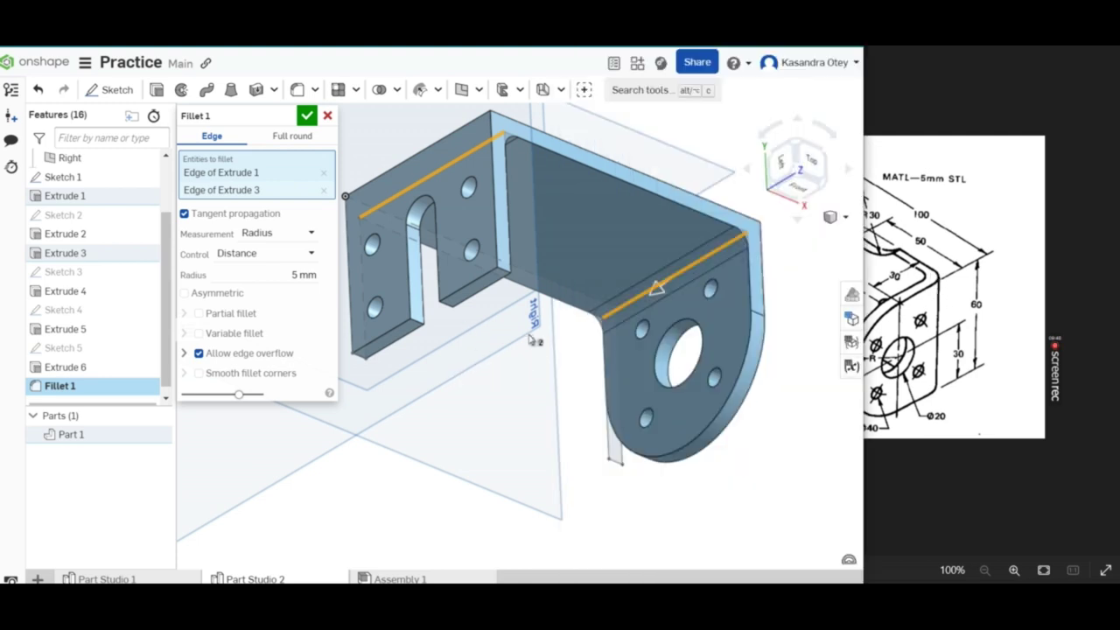
Add the remaining bend edges and confirm the 5 mm fillet.
{"action": "mouse_move", "coordinate": [536, 341]}
{"action": "right_mouse_down"}
{"action": "mouse_move", "coordinate": [501, 331]}
{"action": "mouse_move", "coordinate": [600, 375]}
{"action": "right_mouse_up"}
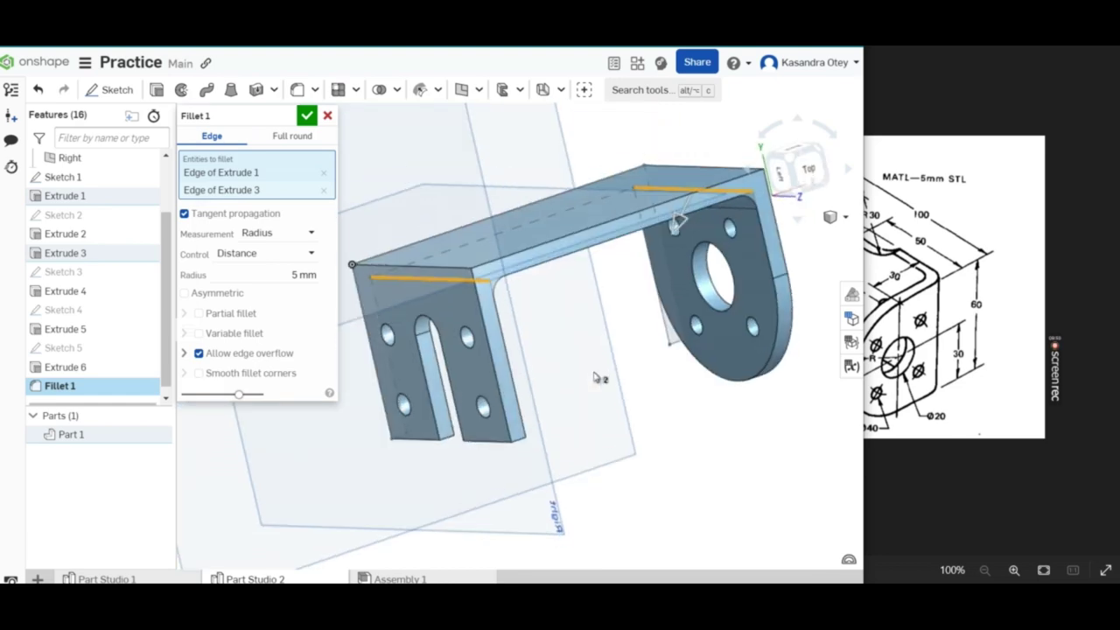
{"action": "left_click", "coordinate": [448, 268]}
{"action": "right_click_drag", "start_coordinate": [587, 396], "coordinate": [604, 350]}
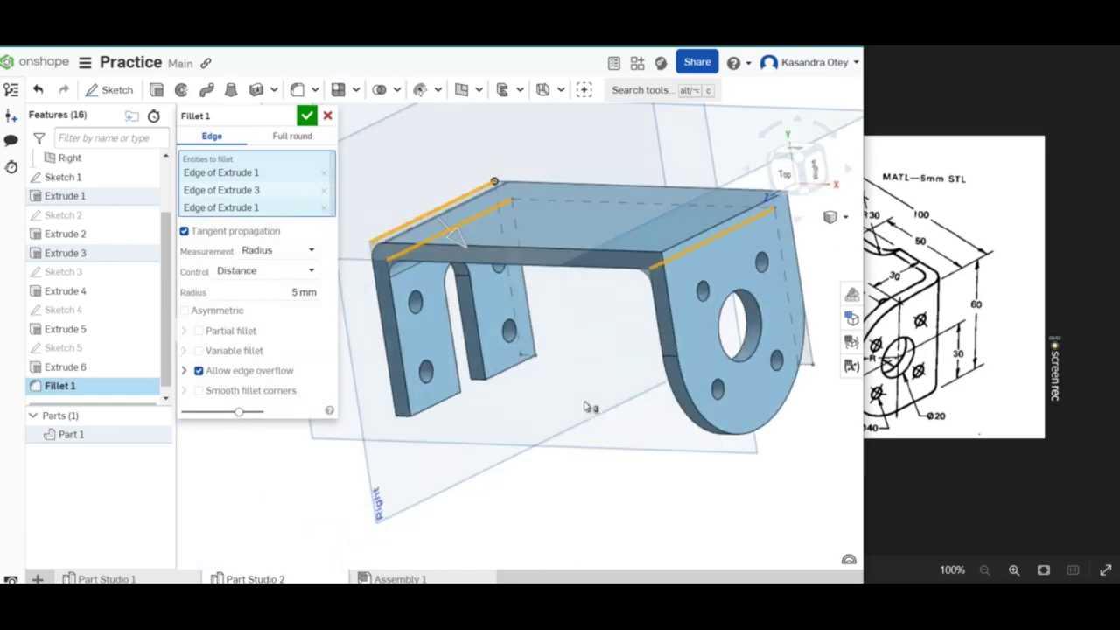
{"action": "left_click", "coordinate": [705, 237]}
{"action": "right_click_drag", "start_coordinate": [565, 382], "coordinate": [589, 361]}
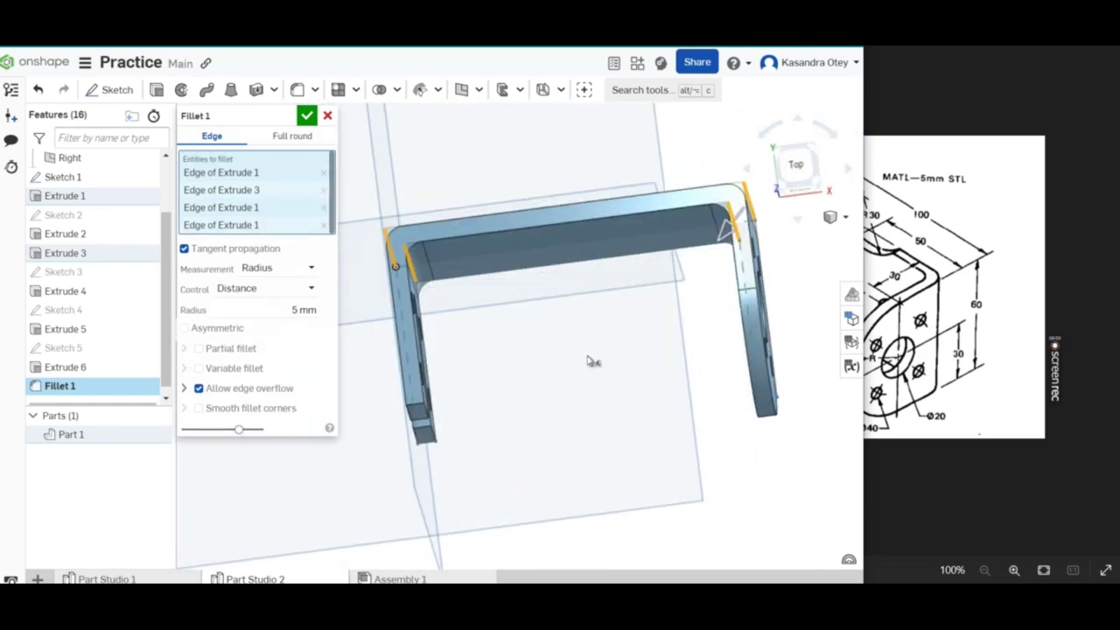
{"action": "left_click", "coordinate": [304, 119]}
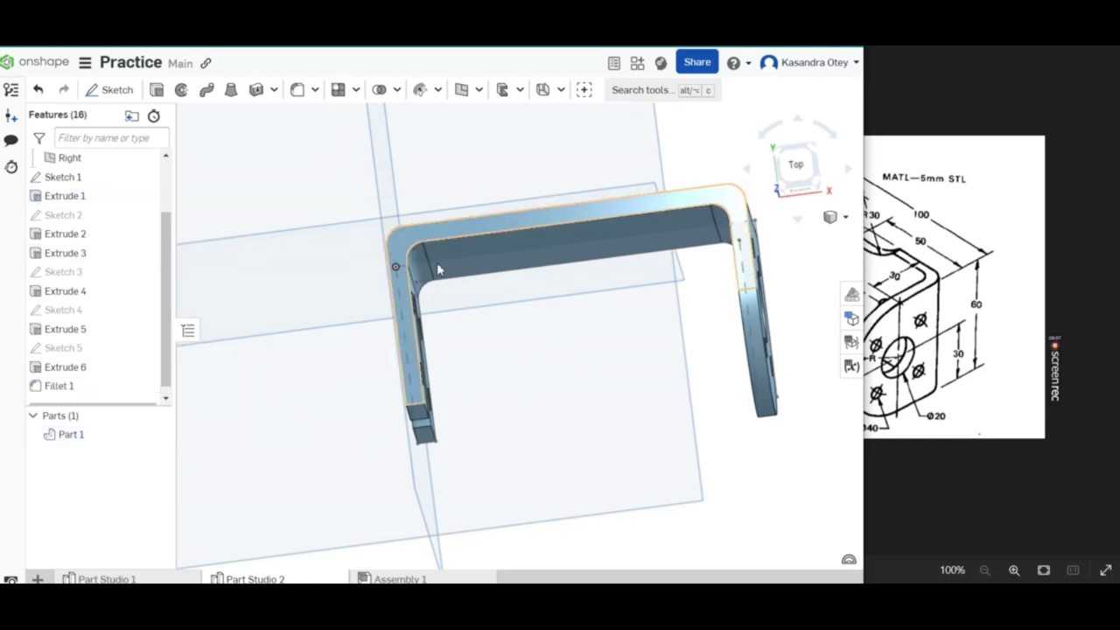
{"action": "mouse_move", "coordinate": [601, 365]}
{"action": "right_mouse_down"}
{"action": "mouse_move", "coordinate": [620, 350]}
{"action": "mouse_move", "coordinate": [553, 264]}
{"action": "right_mouse_up"}
Start a new sketch on the bracket's middle face, viewed straight from the front.
{"action": "left_click", "coordinate": [552, 264]}
{"action": "mouse_move", "coordinate": [560, 289]}
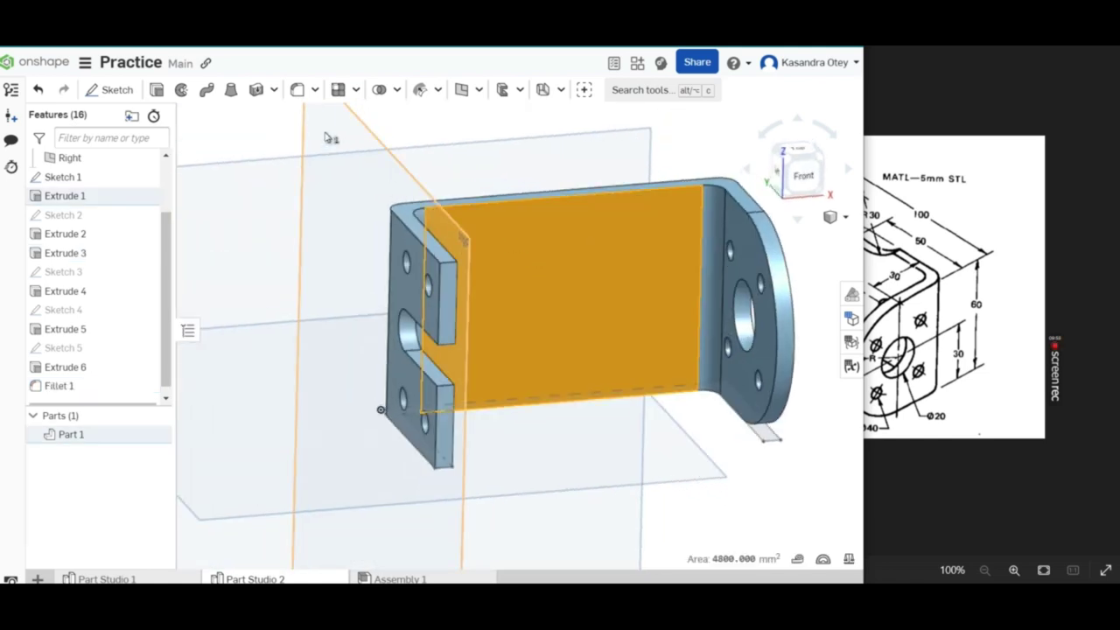
{"action": "left_click", "coordinate": [111, 89]}
{"action": "left_click", "coordinate": [925, 255]}
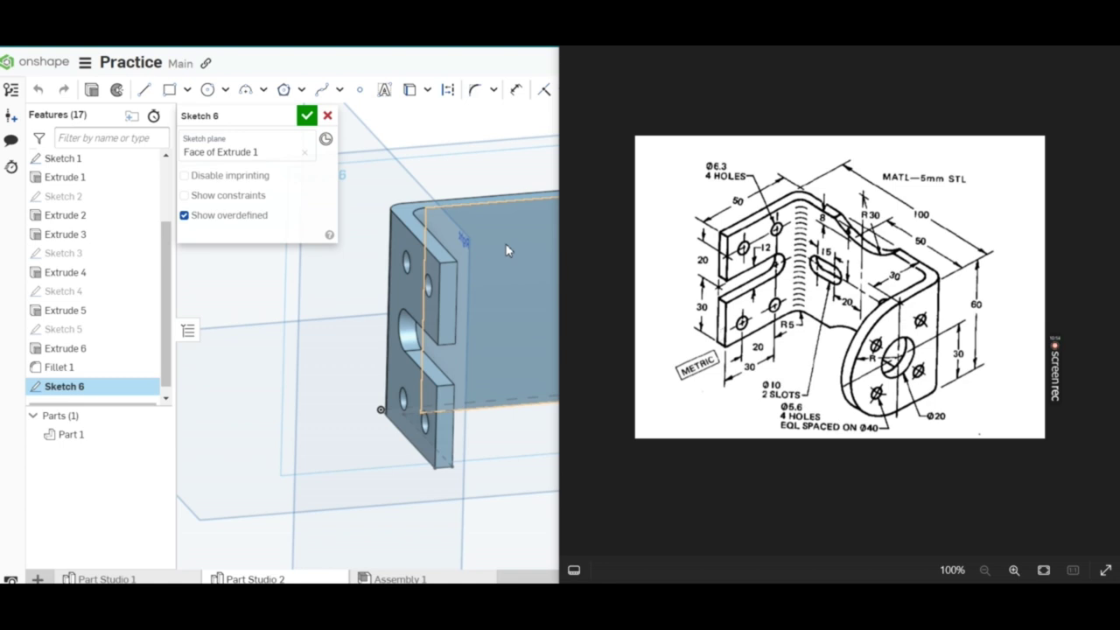
{"action": "left_click", "coordinate": [506, 249]}
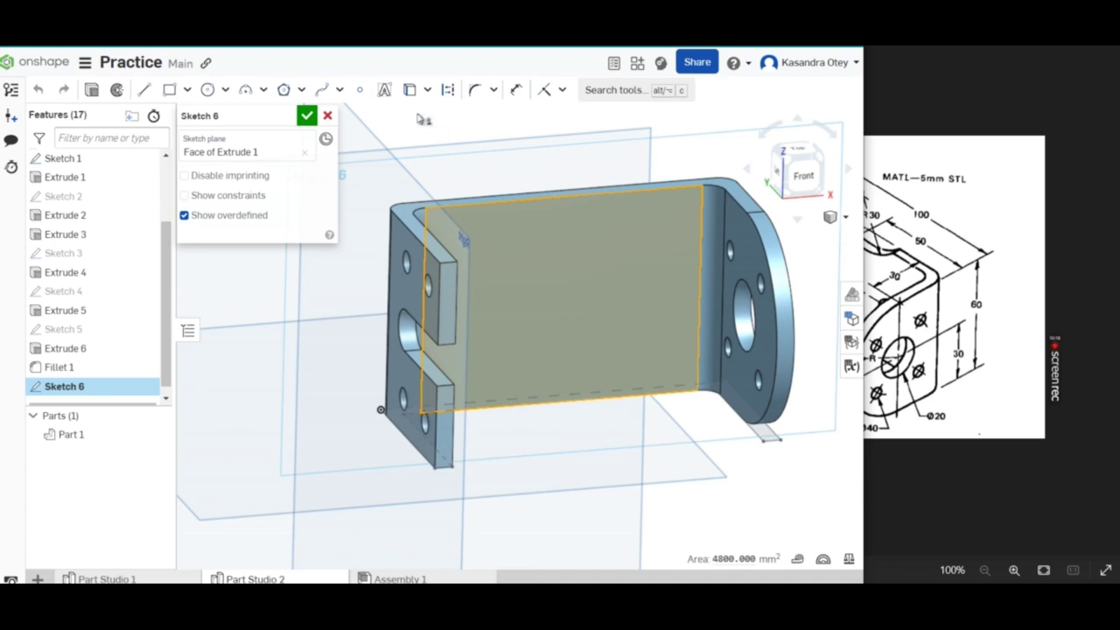
{"action": "left_click", "coordinate": [798, 169]}
{"action": "scroll", "coordinate": [656, 170], "scroll_direction": "up", "scroll_amount": 3}
{"action": "left_click", "coordinate": [461, 133]}
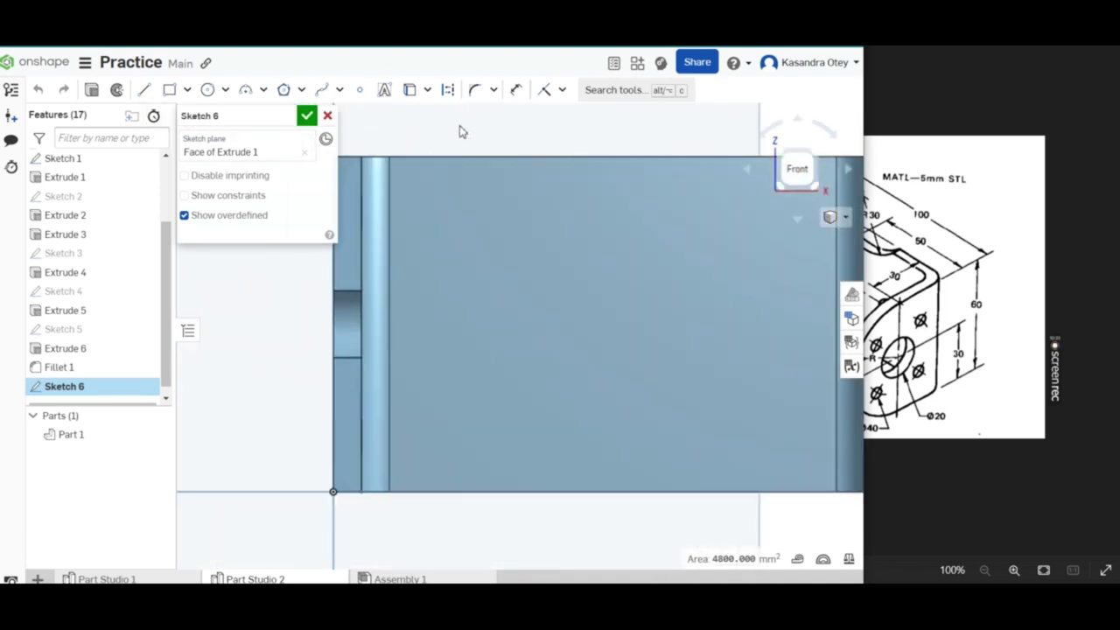
Draw a trial circle near the top edge and a horizontal line dimensioned 30.344 mm.
{"action": "left_click", "coordinate": [208, 89]}
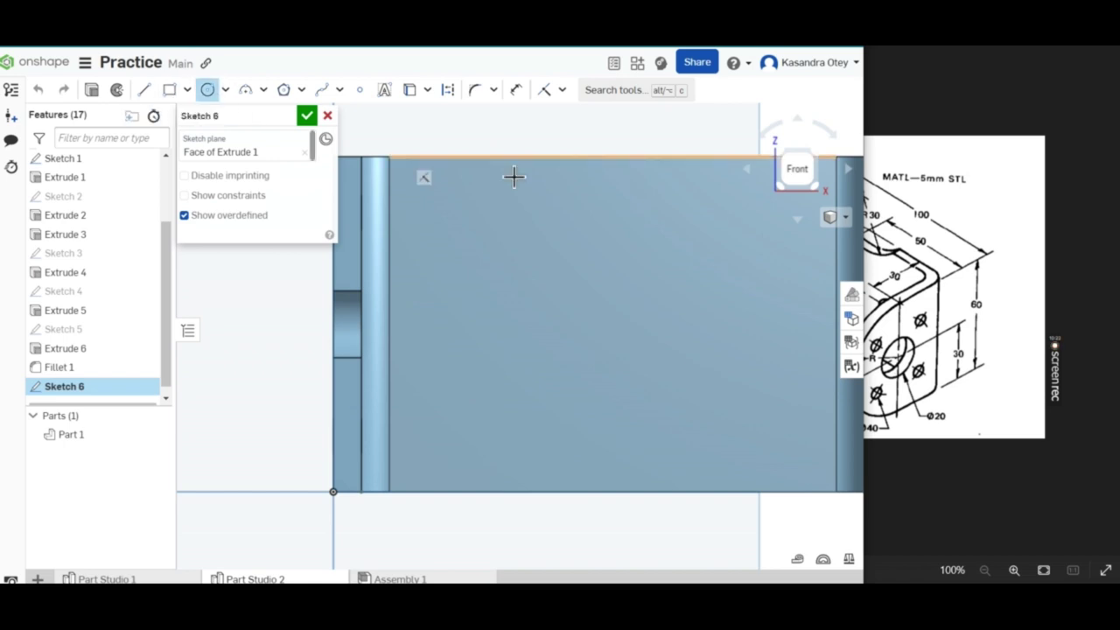
{"action": "left_click", "coordinate": [569, 119]}
{"action": "scroll", "coordinate": [583, 170], "scroll_direction": "down", "scroll_amount": 3}
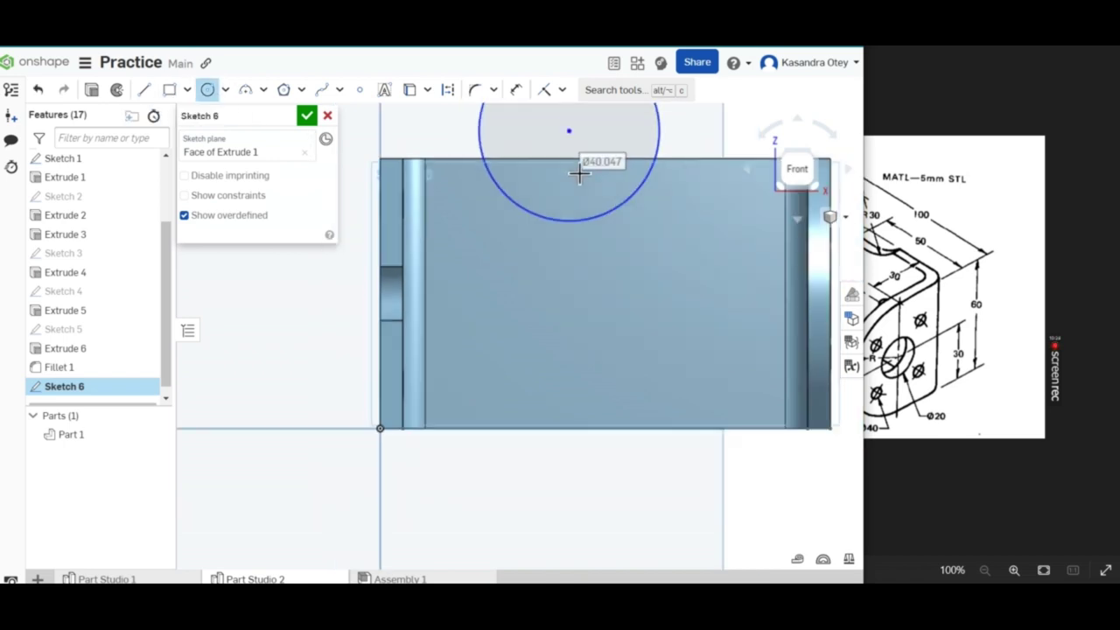
{"action": "scroll", "coordinate": [626, 128], "scroll_direction": "up", "scroll_amount": 3}
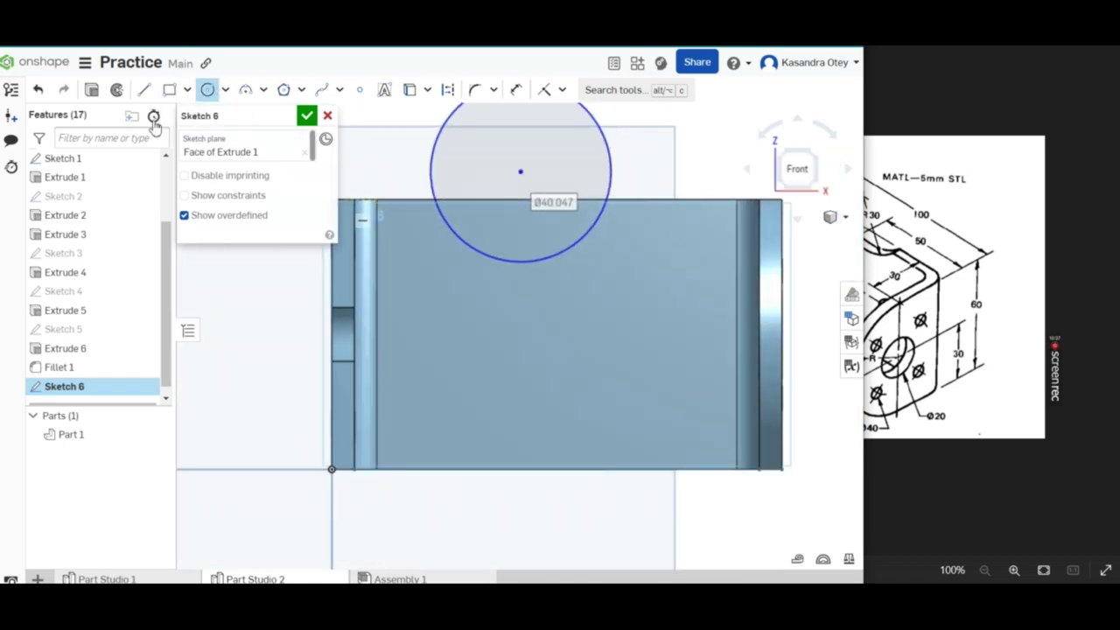
{"action": "left_click", "coordinate": [145, 90]}
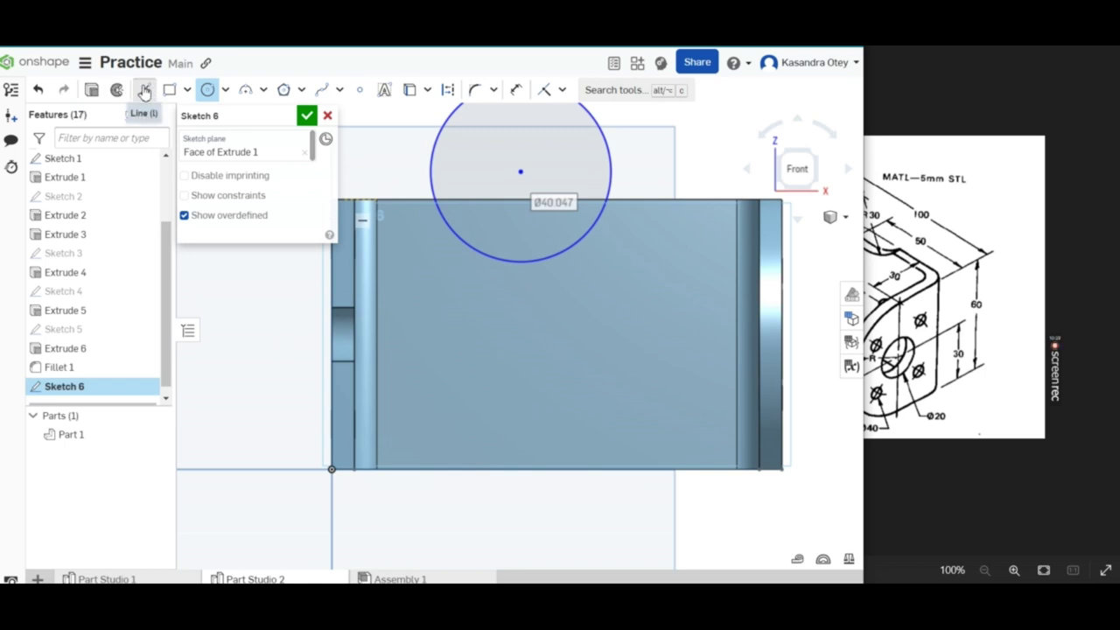
{"action": "left_click", "coordinate": [745, 268]}
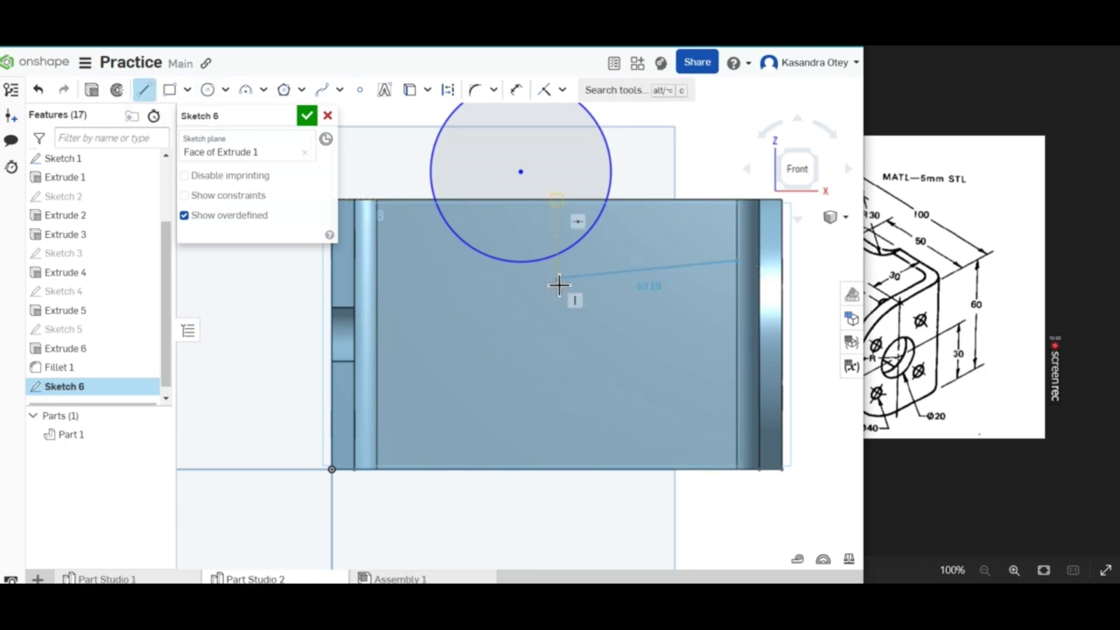
{"action": "left_click", "coordinate": [600, 261]}
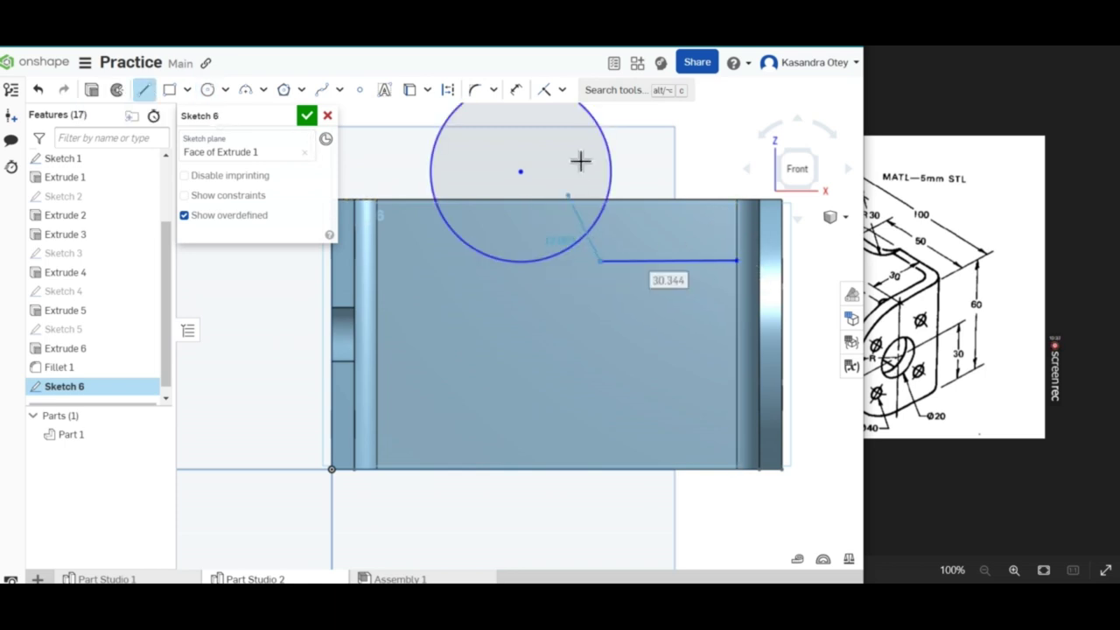
{"action": "left_click", "coordinate": [516, 90]}
{"action": "left_click", "coordinate": [665, 261]}
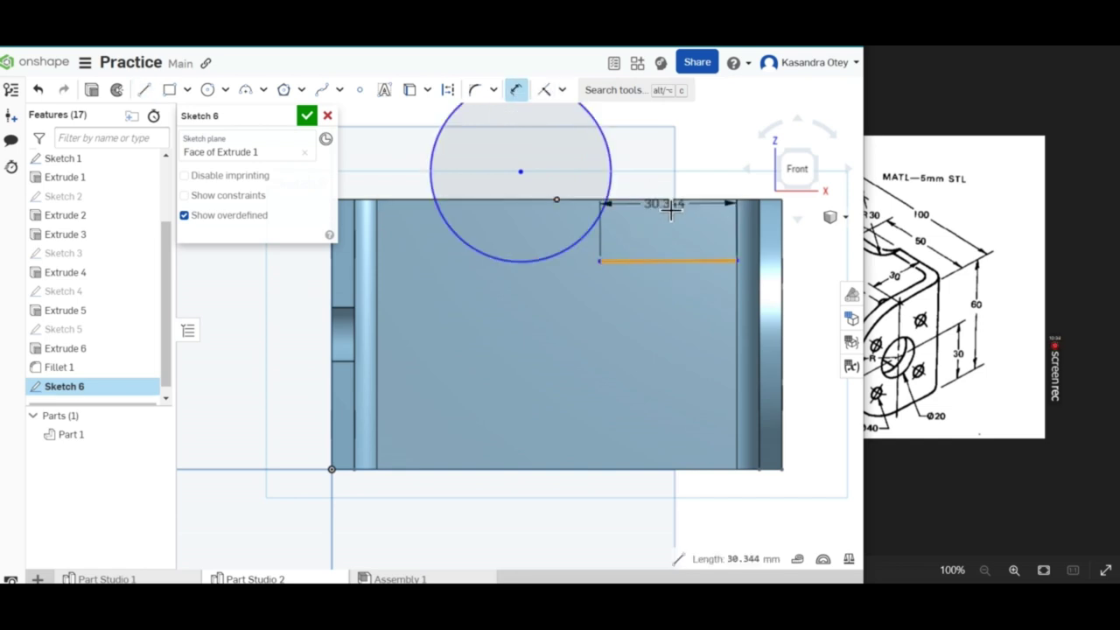
{"action": "left_click", "coordinate": [671, 210]}
{"action": "key", "text": "Return"}
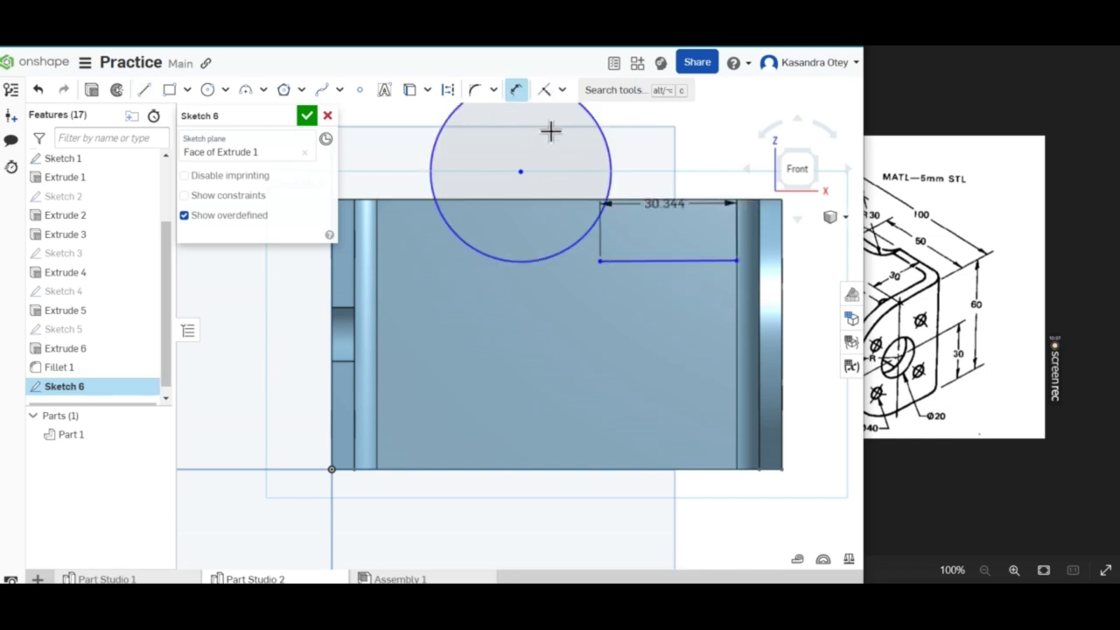
{"action": "left_click", "coordinate": [517, 90]}
Try an 8° angle between the line and the top edge, then undo it.
{"action": "left_click", "coordinate": [666, 261]}
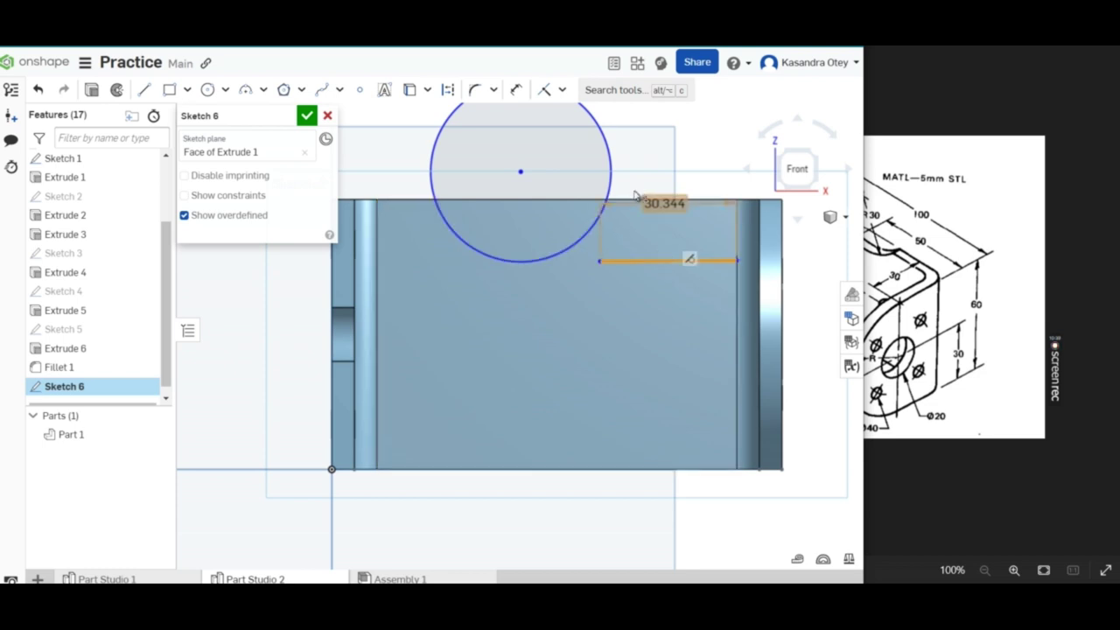
{"action": "left_click", "coordinate": [692, 201]}
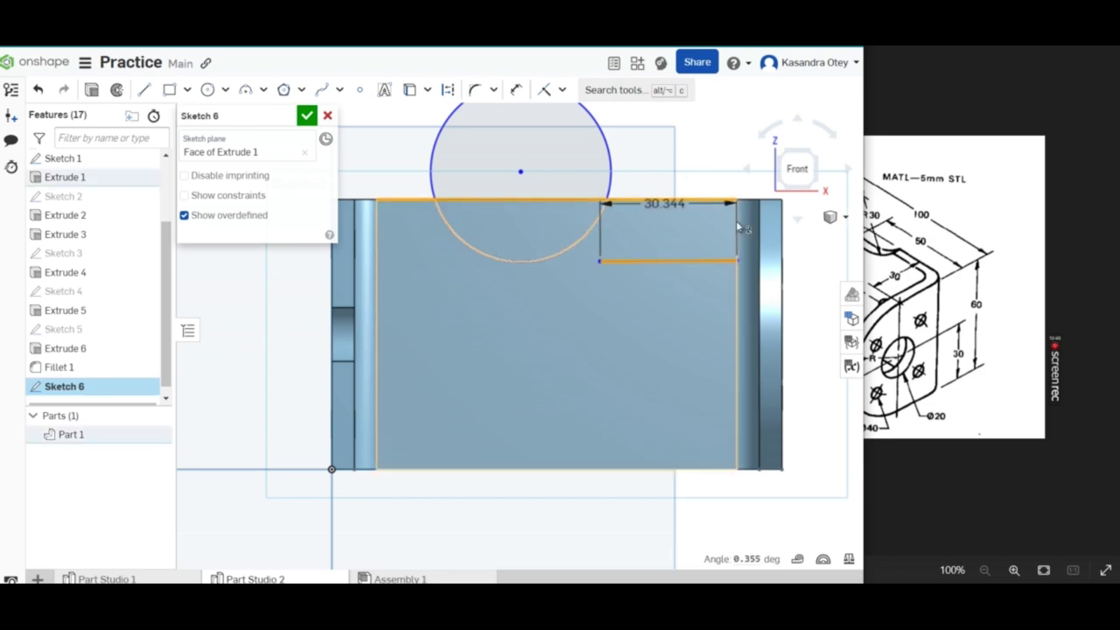
{"action": "left_click", "coordinate": [517, 91]}
{"action": "left_click", "coordinate": [653, 261]}
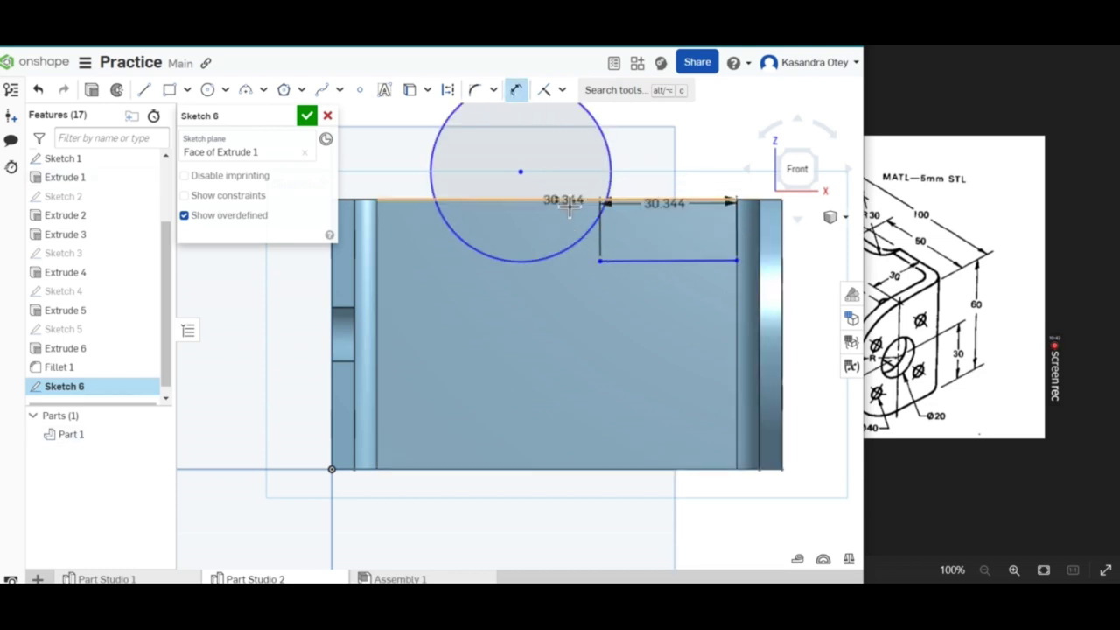
{"action": "left_click", "coordinate": [574, 200]}
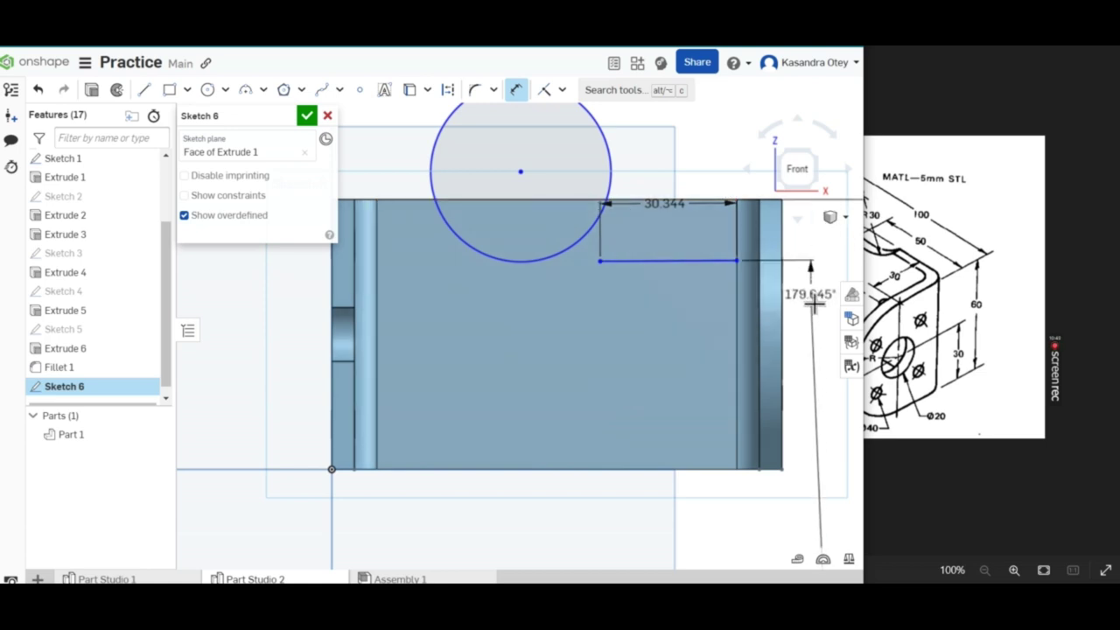
{"action": "left_click", "coordinate": [811, 252]}
{"action": "type", "text": "8"}
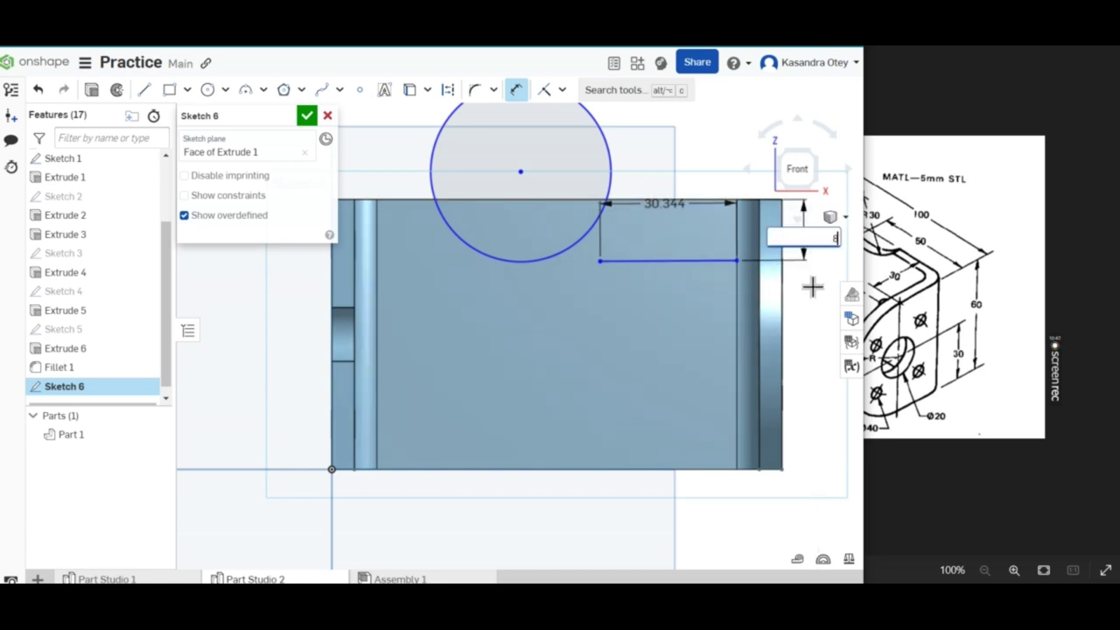
{"action": "key", "text": "Return"}
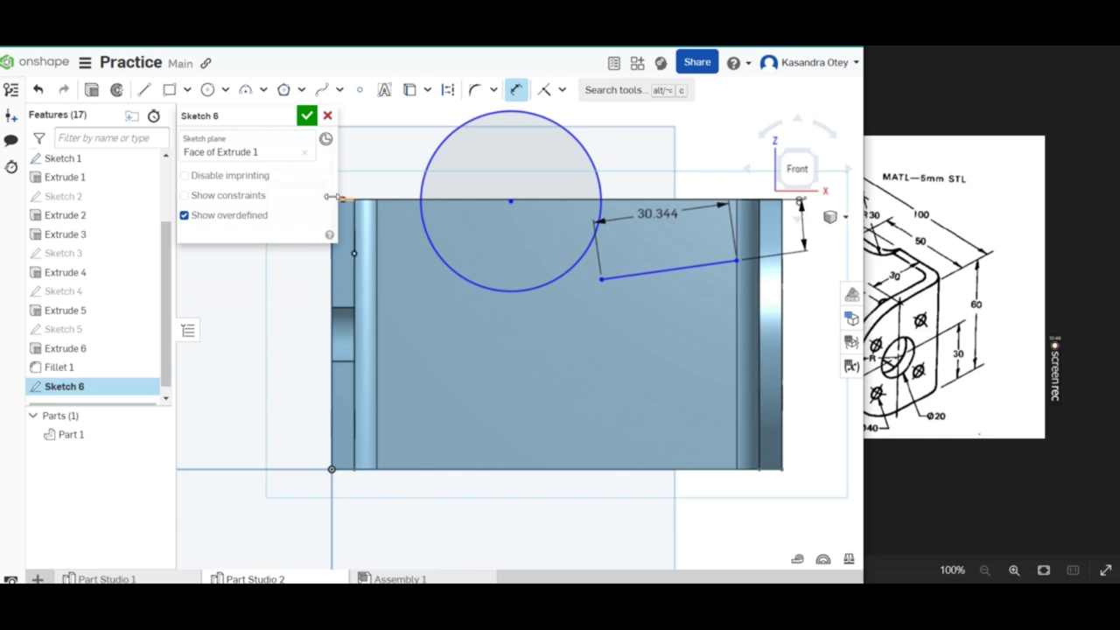
{"action": "key", "text": "ctrl+z"}
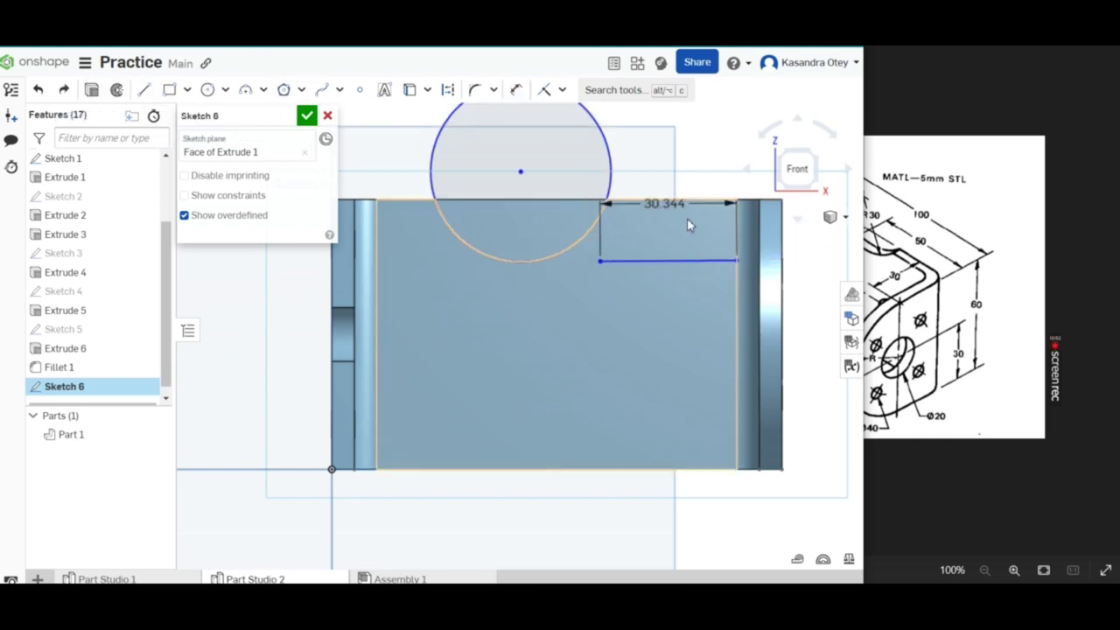
Trim the top edge segment, then delete the trial line and circle.
{"action": "left_click", "coordinate": [516, 89]}
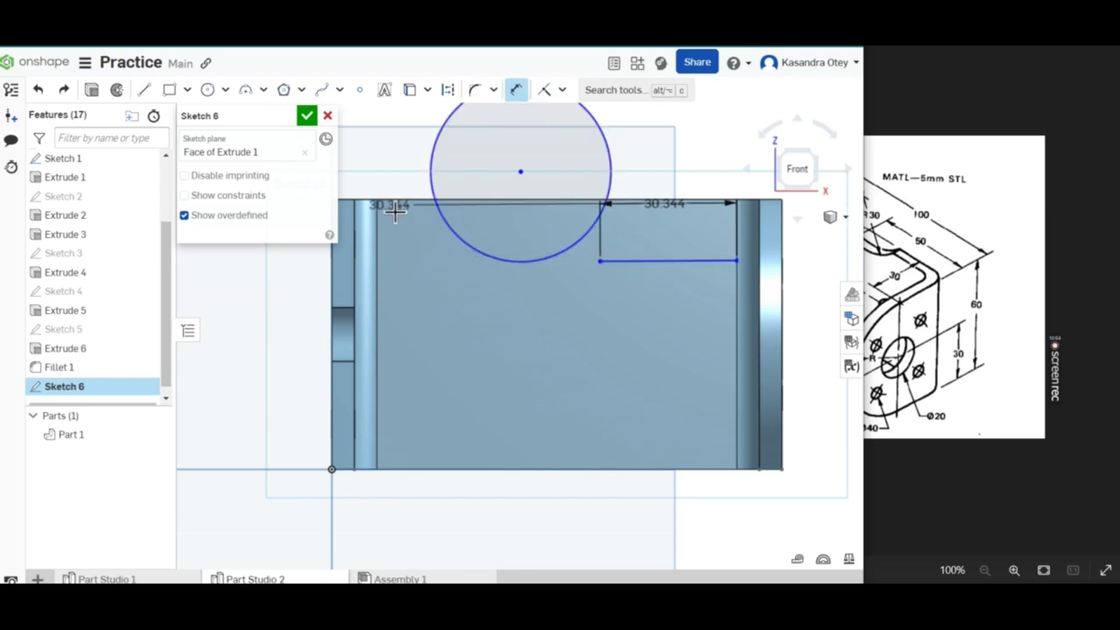
{"action": "left_click", "coordinate": [408, 204]}
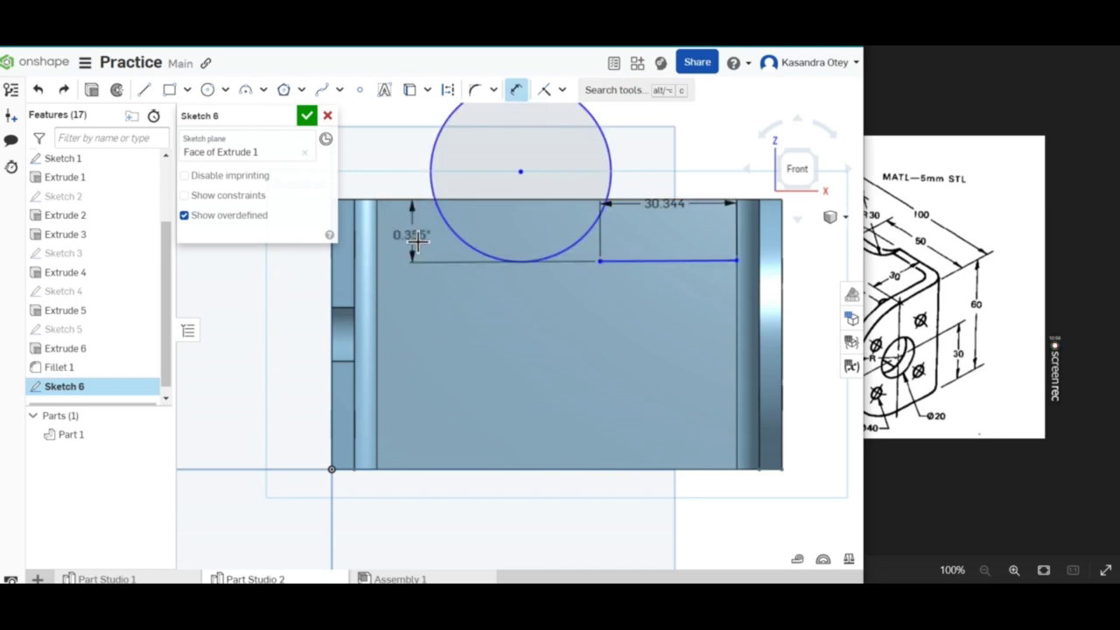
{"action": "double_click", "coordinate": [412, 237]}
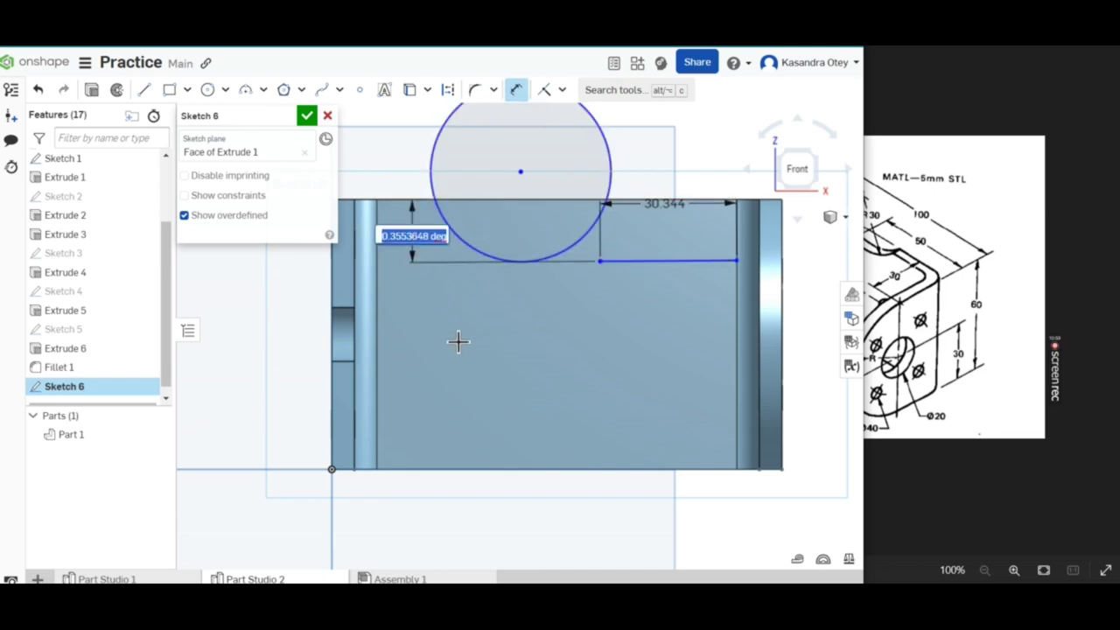
{"action": "key", "text": "Escape"}
{"action": "left_click", "coordinate": [632, 260]}
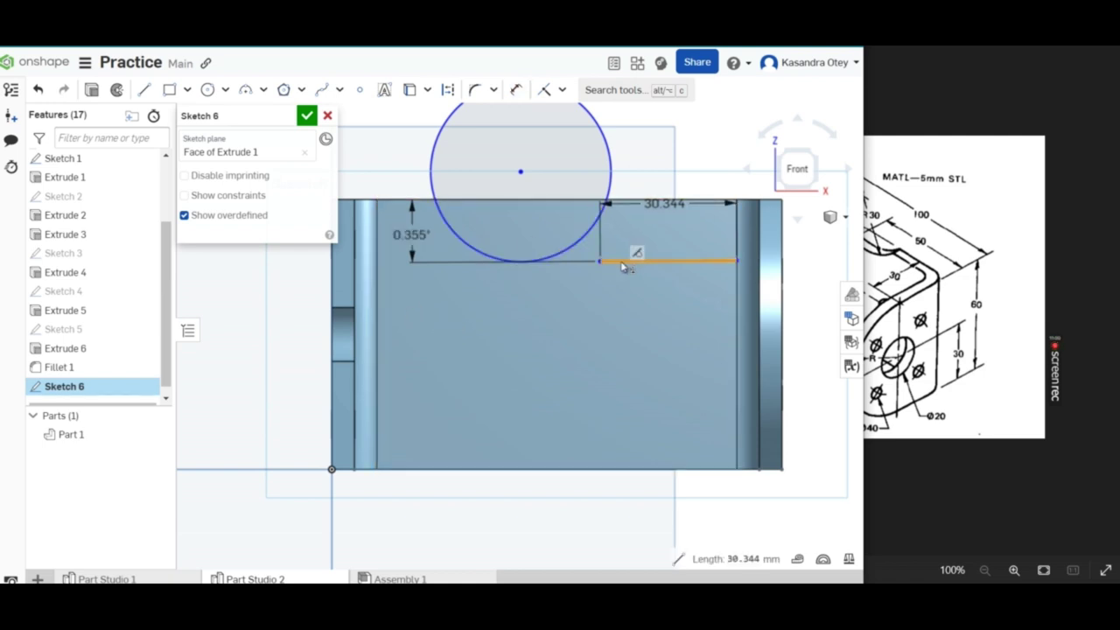
{"action": "key", "text": "Delete"}
{"action": "left_click", "coordinate": [541, 256]}
{"action": "key", "text": "Delete"}
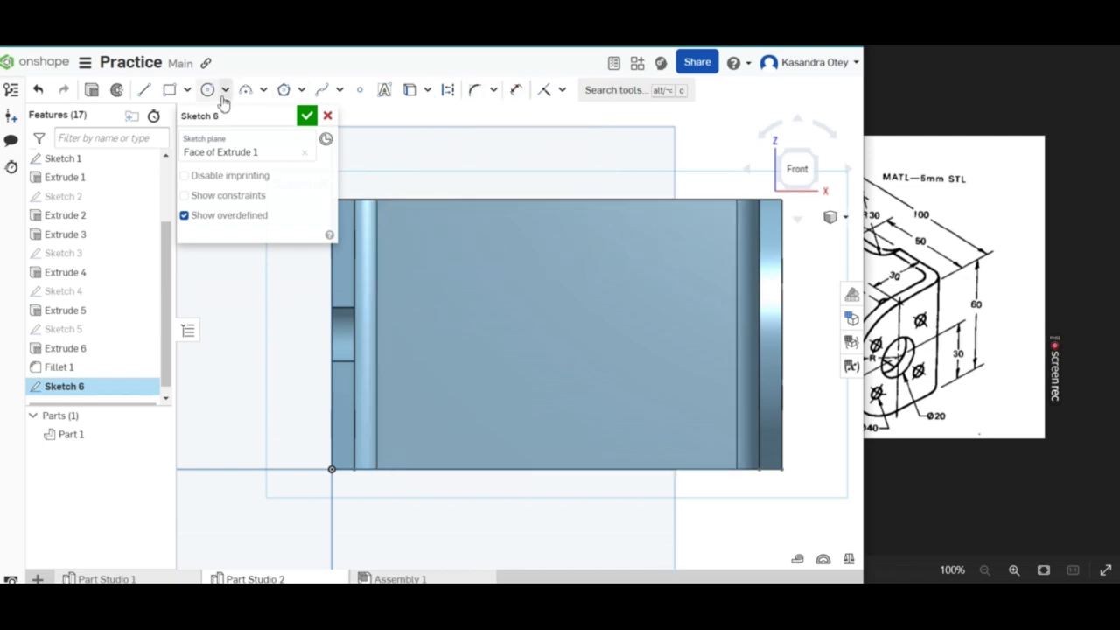
Draw a horizontal line across the face, set 8 mm below the top edge.
{"action": "left_click", "coordinate": [141, 91]}
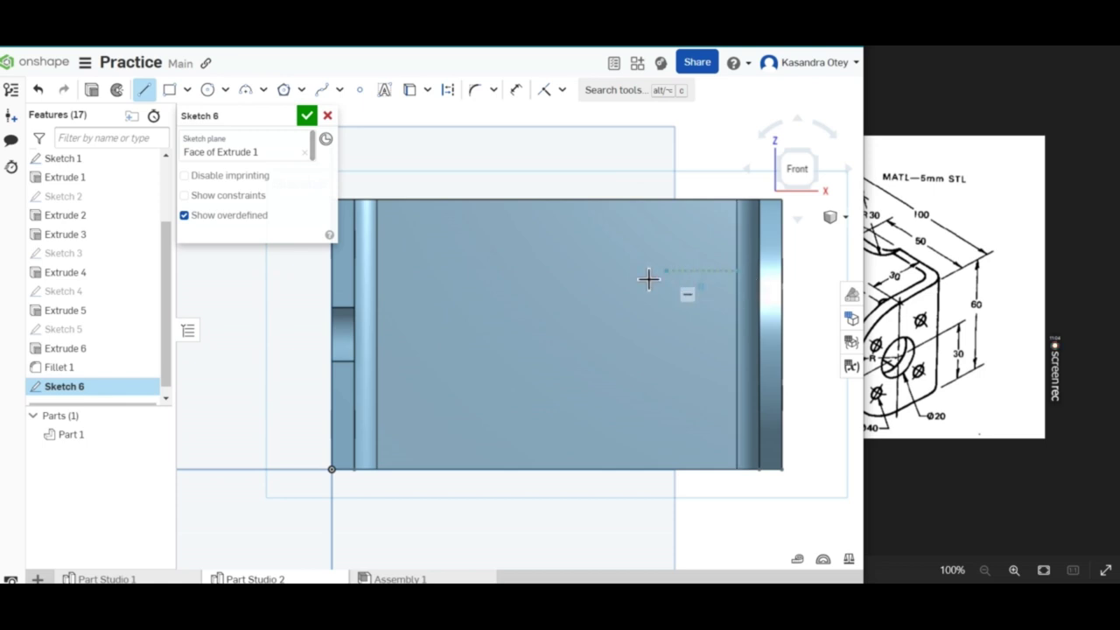
{"action": "left_click", "coordinate": [569, 270]}
{"action": "left_click", "coordinate": [517, 90]}
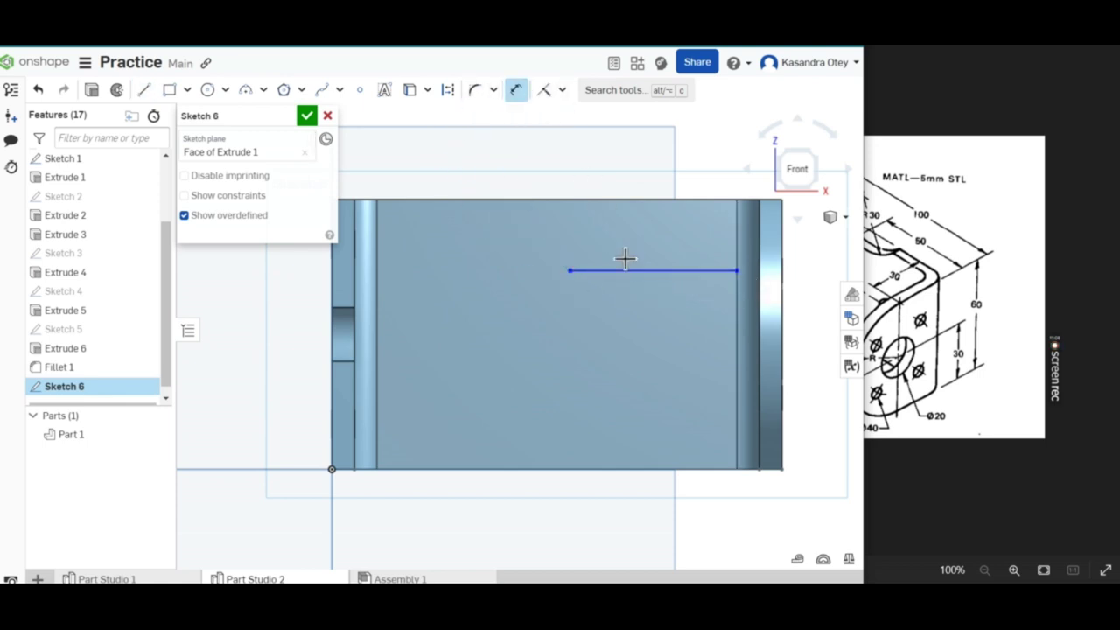
{"action": "left_click", "coordinate": [634, 273]}
{"action": "left_click", "coordinate": [603, 201]}
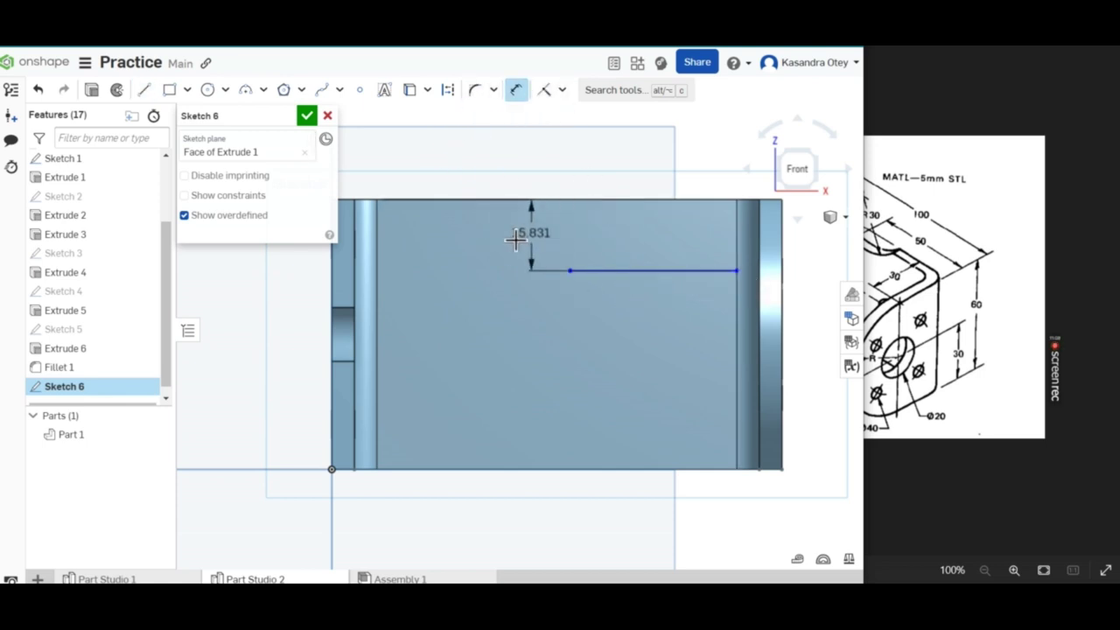
{"action": "left_click", "coordinate": [500, 233]}
{"action": "type", "text": "8"}
{"action": "key", "text": "Return"}
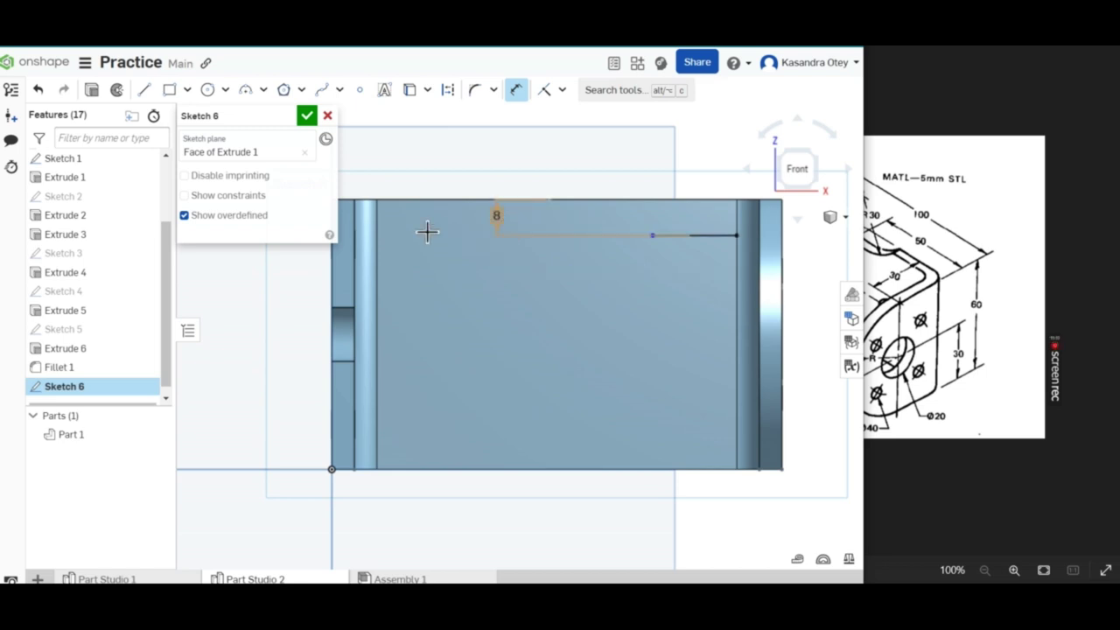
Draw a large centre-point circle centred above the part, overlapping the top edge.
{"action": "left_click", "coordinate": [210, 90]}
{"action": "scroll", "coordinate": [482, 225], "scroll_direction": "down", "scroll_amount": 1}
{"action": "scroll", "coordinate": [499, 235], "scroll_direction": "down", "scroll_amount": 1}
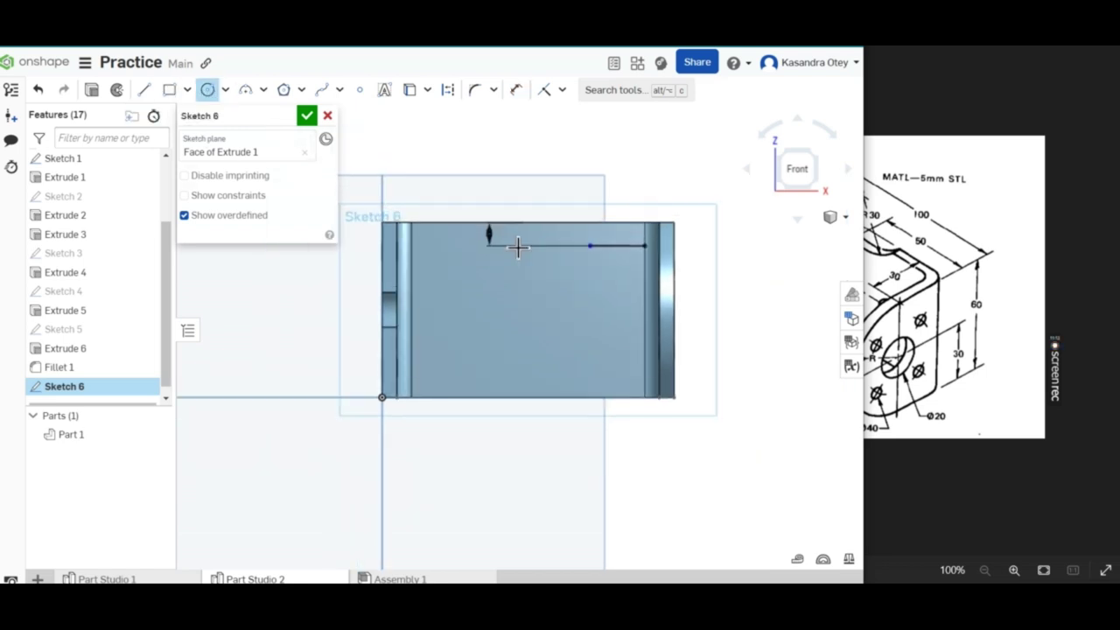
{"action": "scroll", "coordinate": [517, 245], "scroll_direction": "down", "scroll_amount": 1}
{"action": "left_click", "coordinate": [538, 216]}
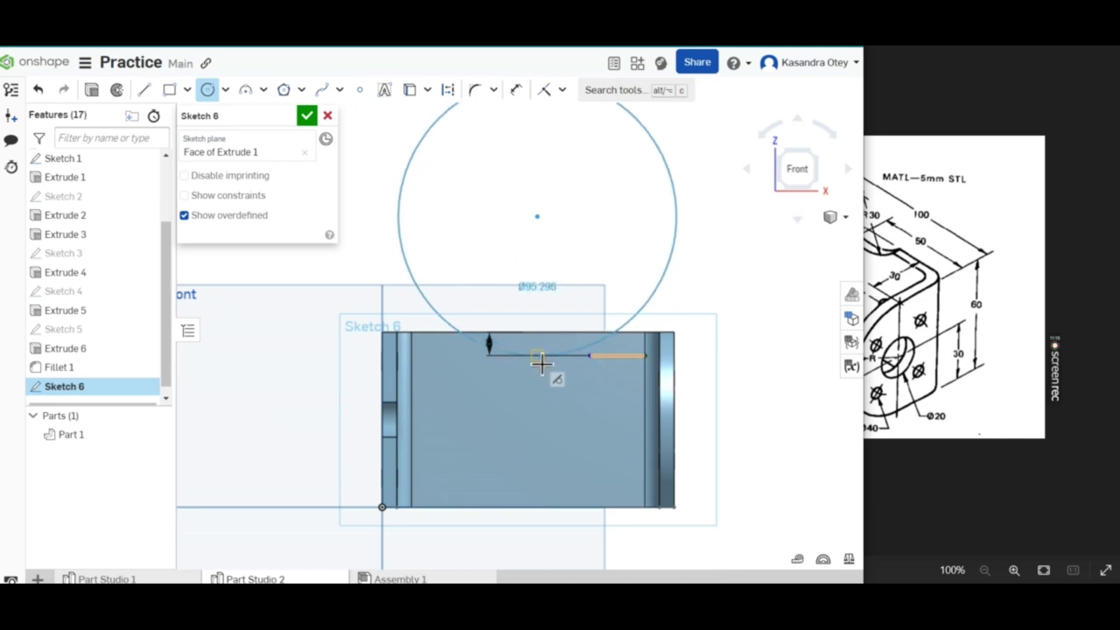
{"action": "left_click", "coordinate": [541, 361]}
{"action": "left_click", "coordinate": [515, 90]}
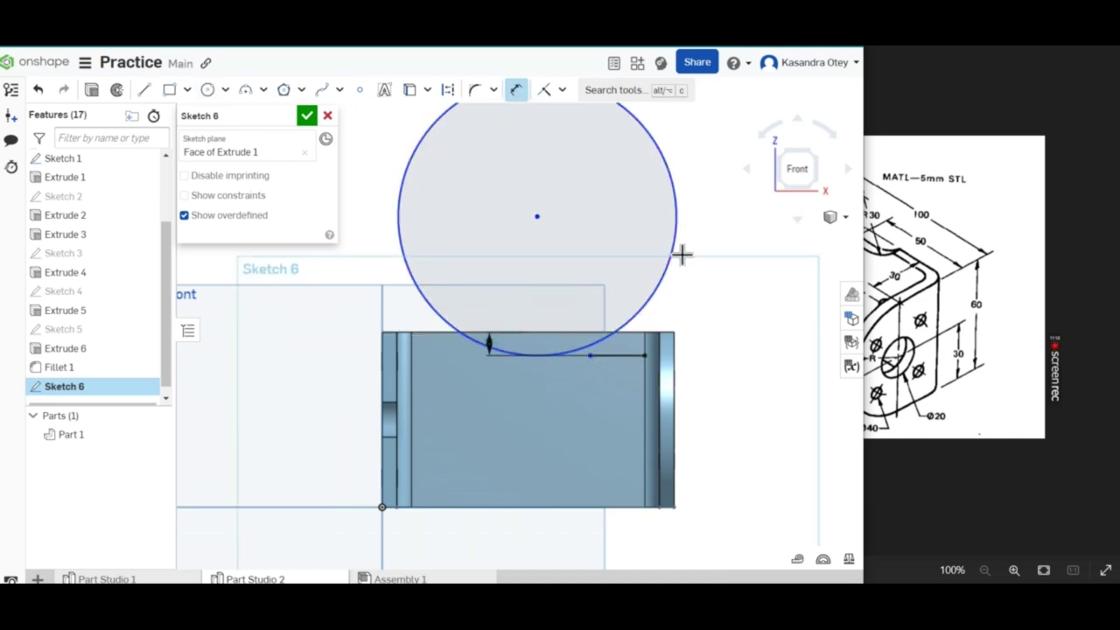
Dimension the circle to Ø60 with its centre 50 mm from the right edge.
{"action": "left_click", "coordinate": [682, 257]}
{"action": "left_click", "coordinate": [721, 279]}
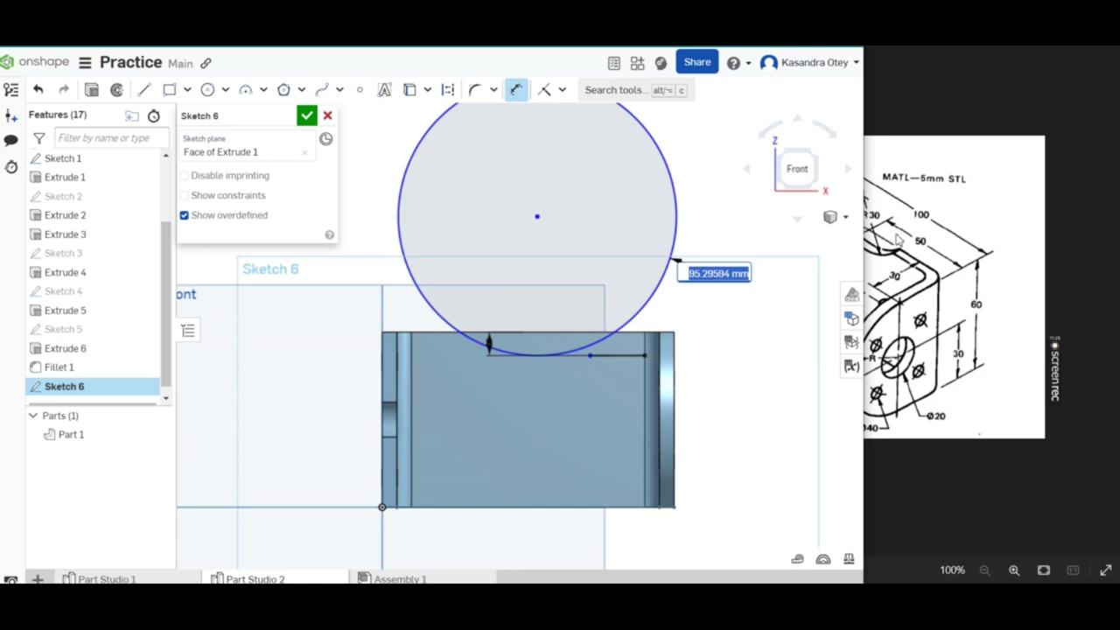
{"action": "type", "text": "60"}
{"action": "key", "text": "Return"}
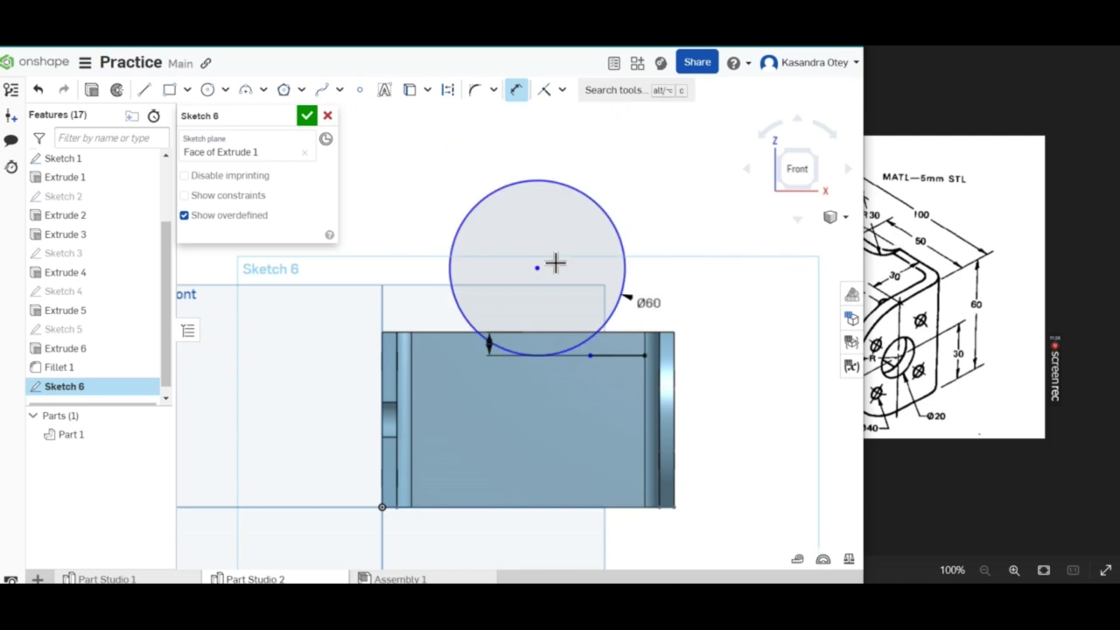
{"action": "left_click", "coordinate": [547, 277]}
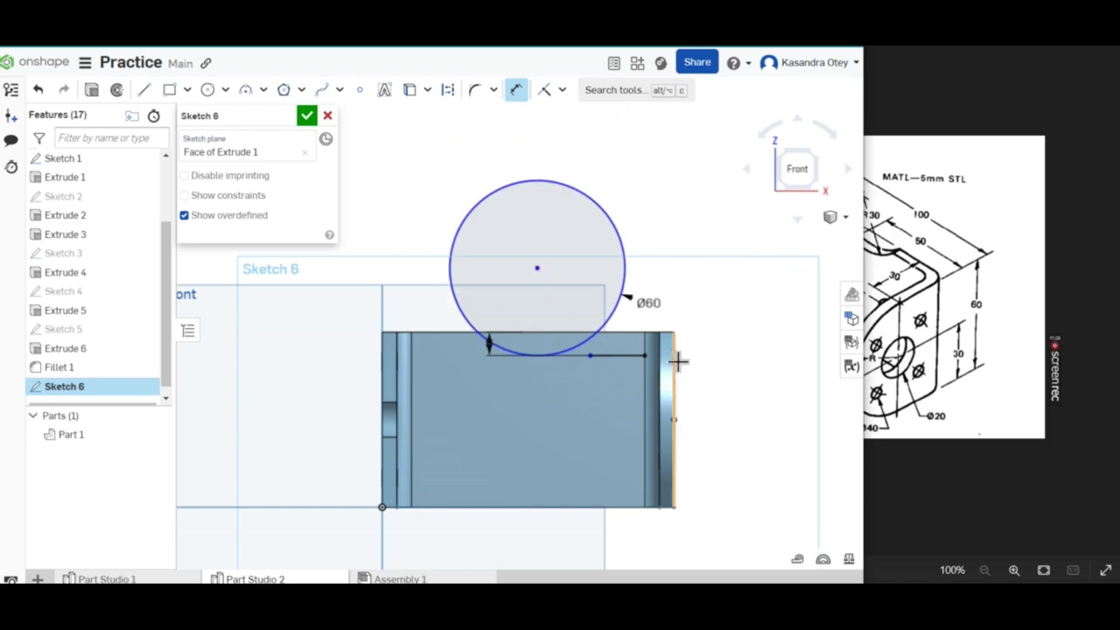
{"action": "left_click", "coordinate": [677, 363]}
{"action": "left_click", "coordinate": [661, 149]}
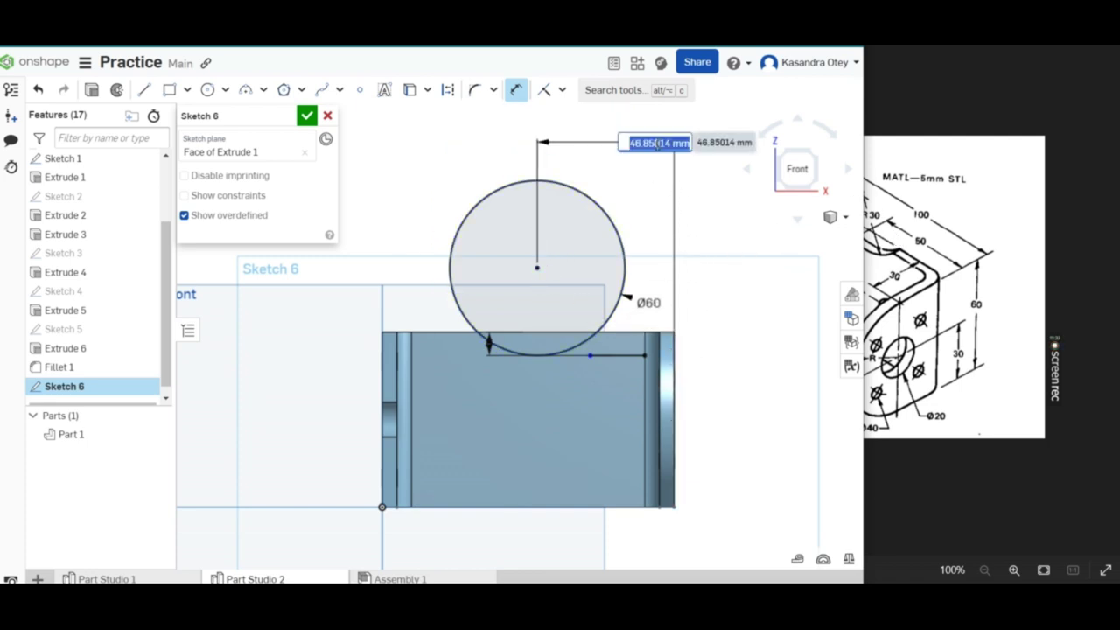
{"action": "type", "text": "50"}
{"action": "key", "text": "Return"}
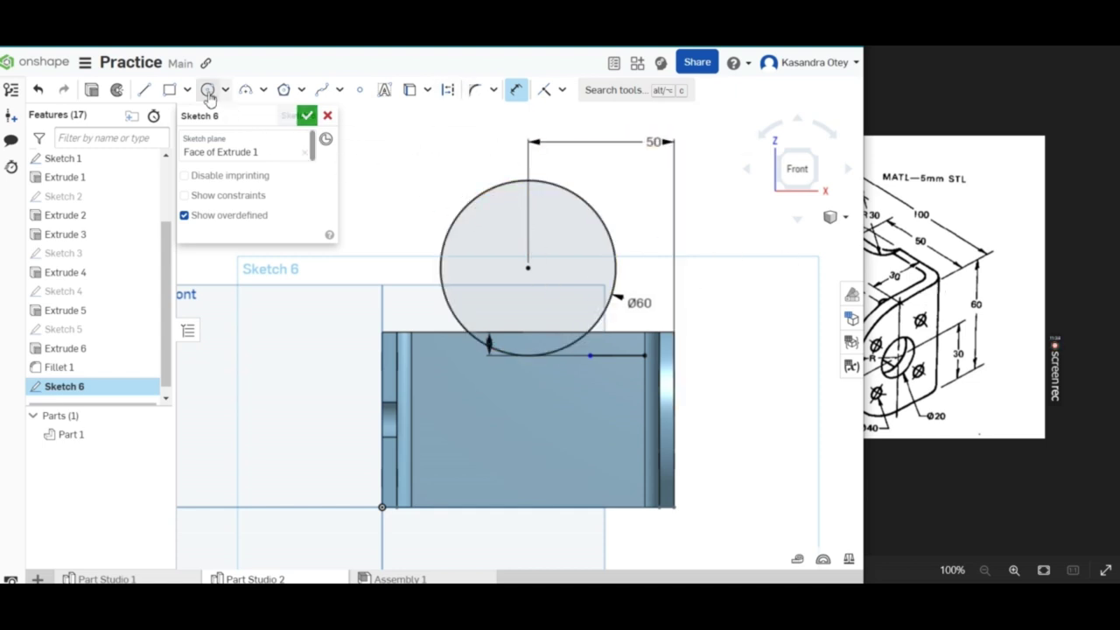
Select the short horizontal sketch line.
{"action": "left_click", "coordinate": [144, 89]}
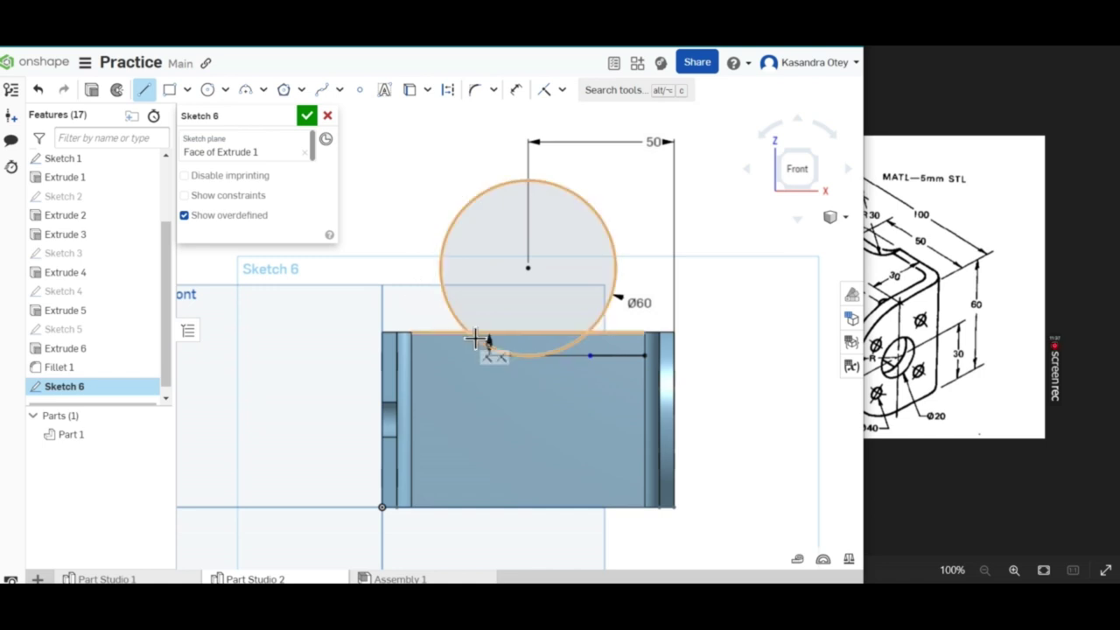
{"action": "key", "text": "Escape"}
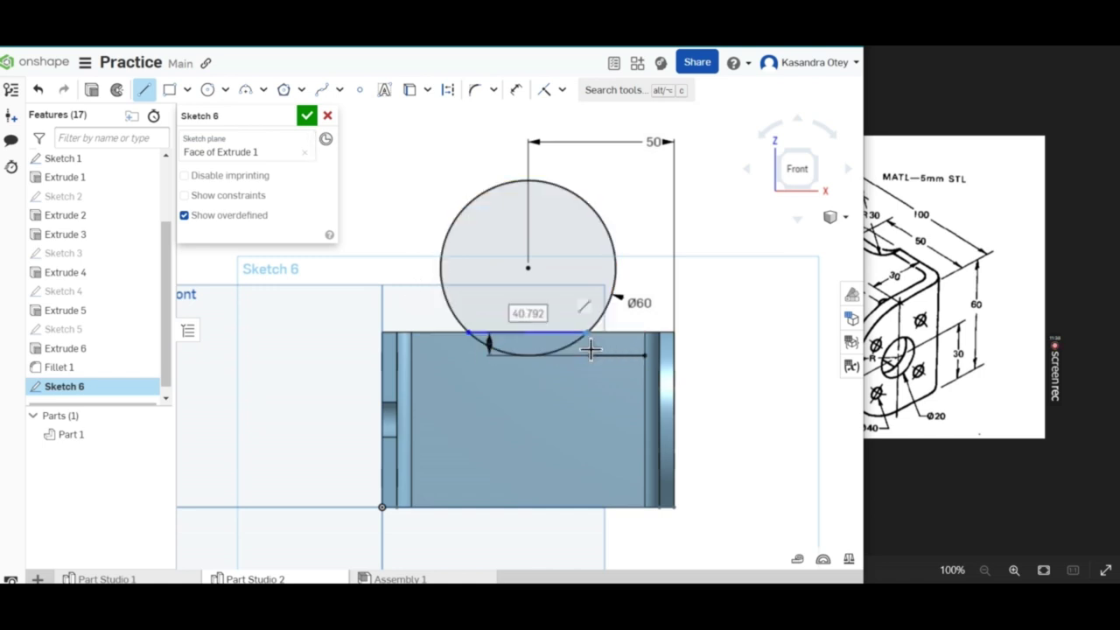
{"action": "left_click", "coordinate": [587, 370]}
{"action": "key", "text": "Escape"}
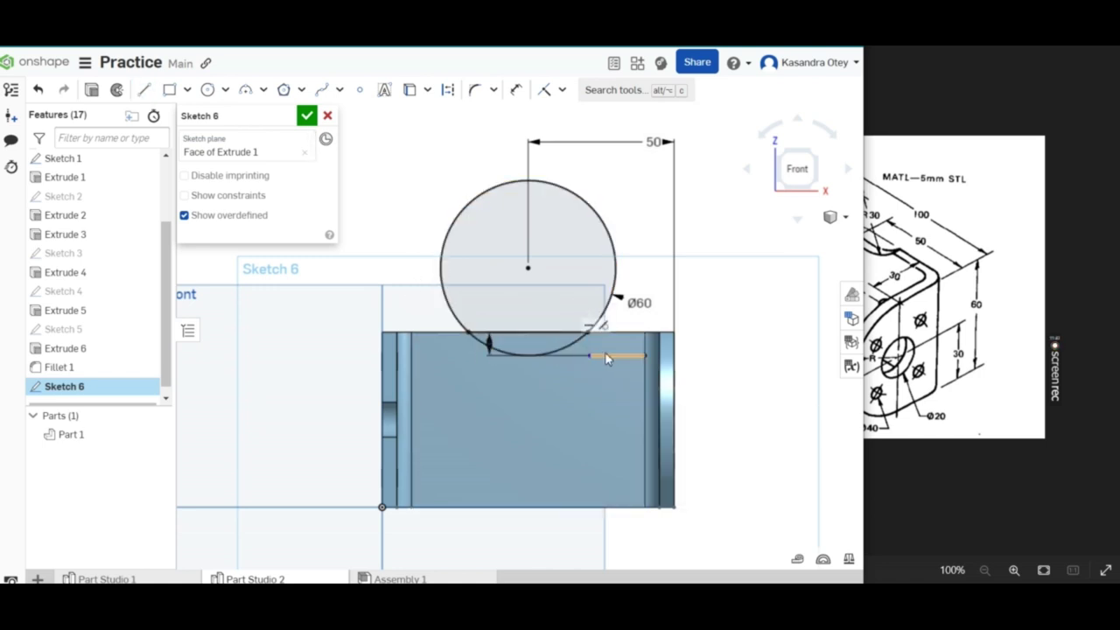
{"action": "left_click", "coordinate": [604, 354]}
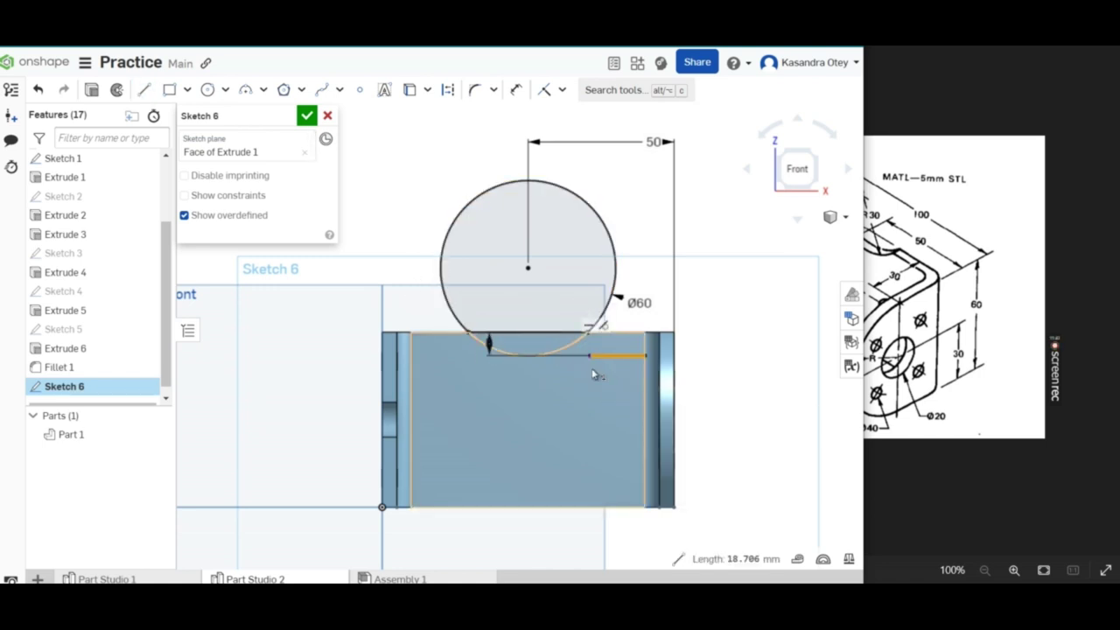
Make the short line construction, trim the circle's upper arc, and close Sketch 6.
{"action": "left_click", "coordinate": [447, 91]}
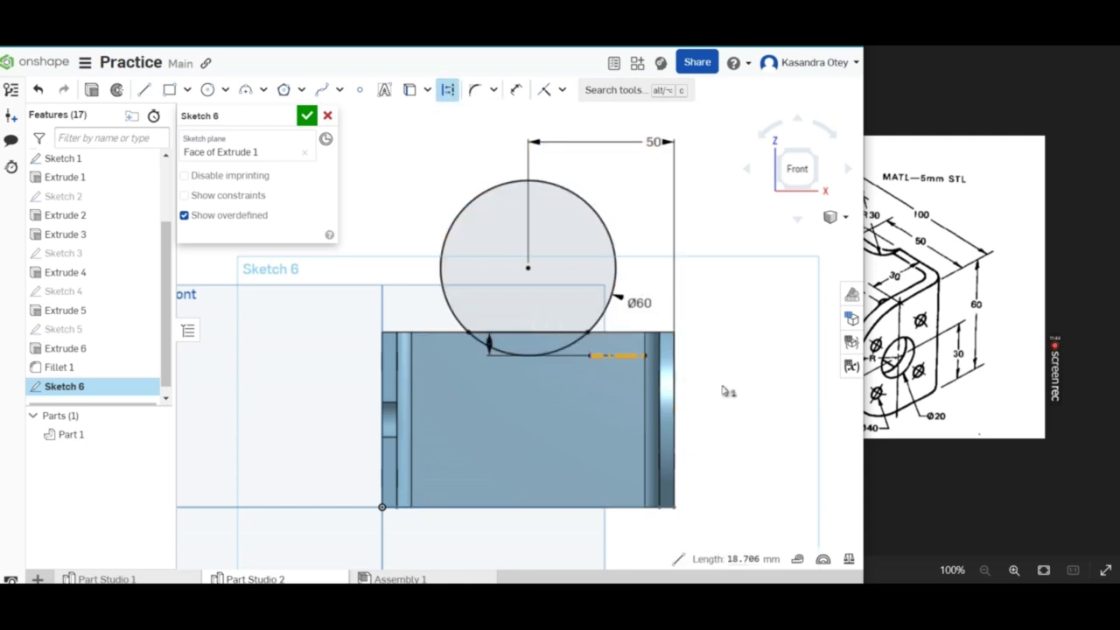
{"action": "left_click", "coordinate": [614, 90]}
{"action": "type", "text": "tr"}
{"action": "left_click", "coordinate": [495, 142]}
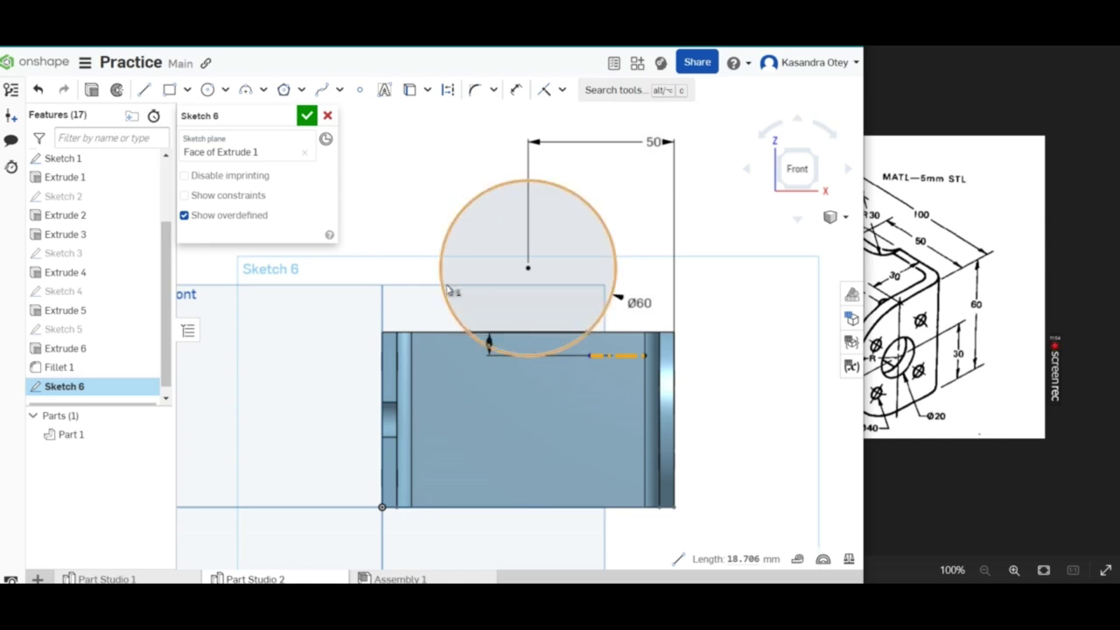
{"action": "left_click_drag", "start_coordinate": [421, 158], "coordinate": [477, 230]}
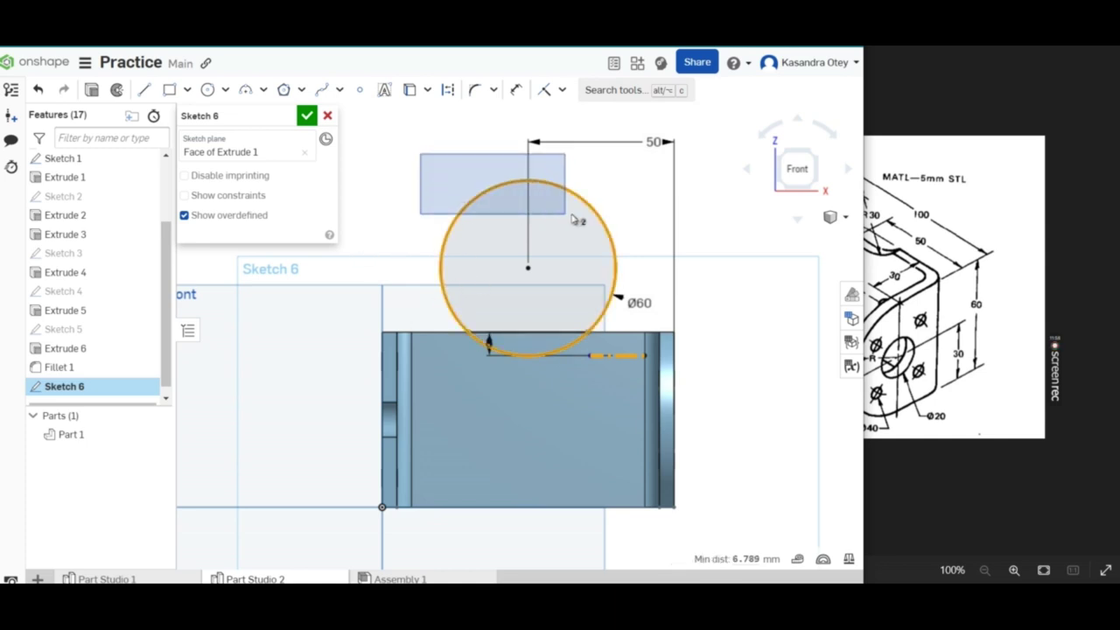
{"action": "left_click", "coordinate": [621, 90]}
{"action": "type", "text": "tri"}
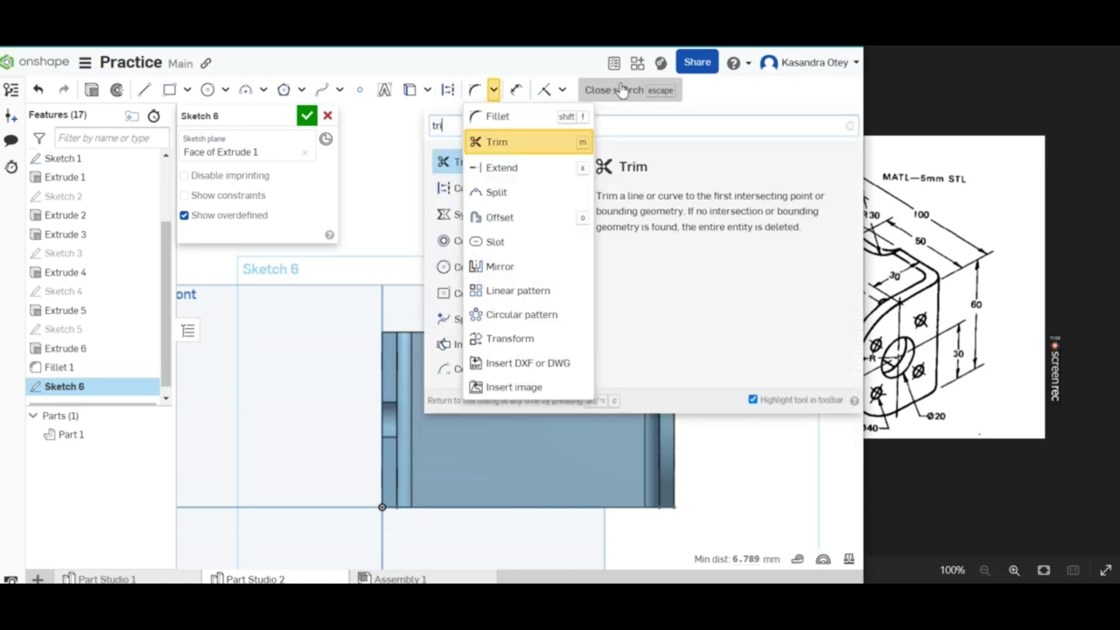
{"action": "key", "text": "Return"}
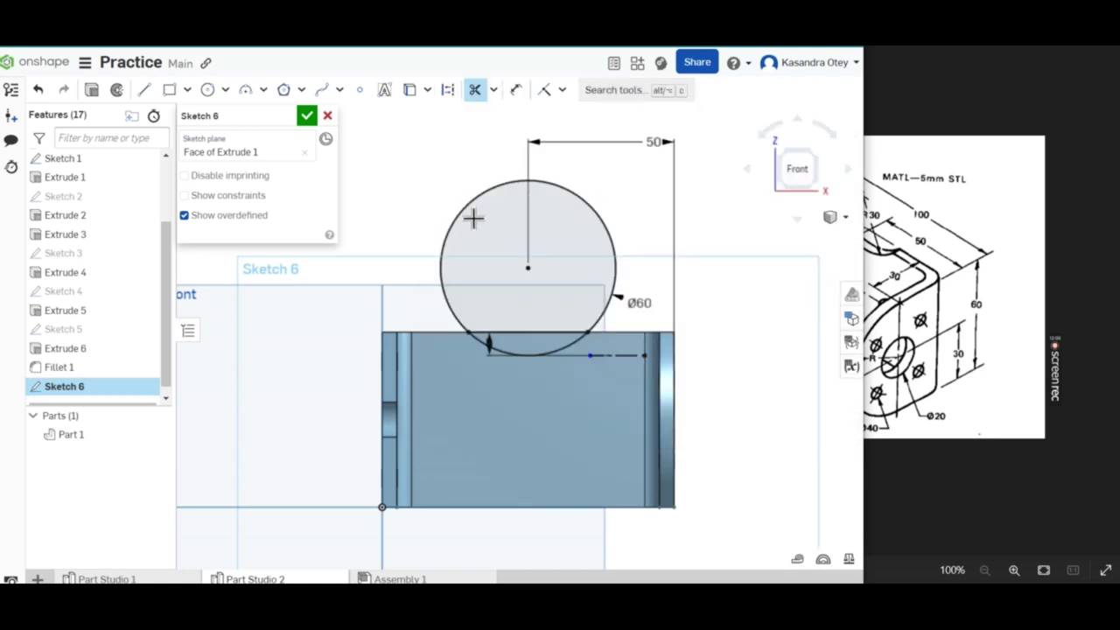
{"action": "left_click", "coordinate": [470, 218]}
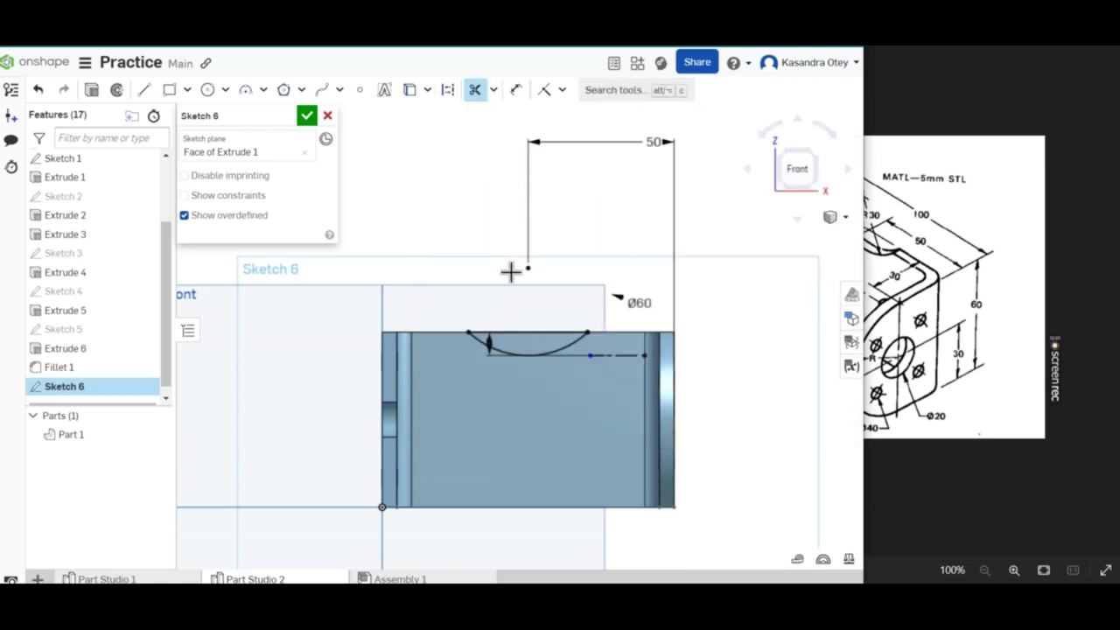
{"action": "left_click", "coordinate": [306, 116]}
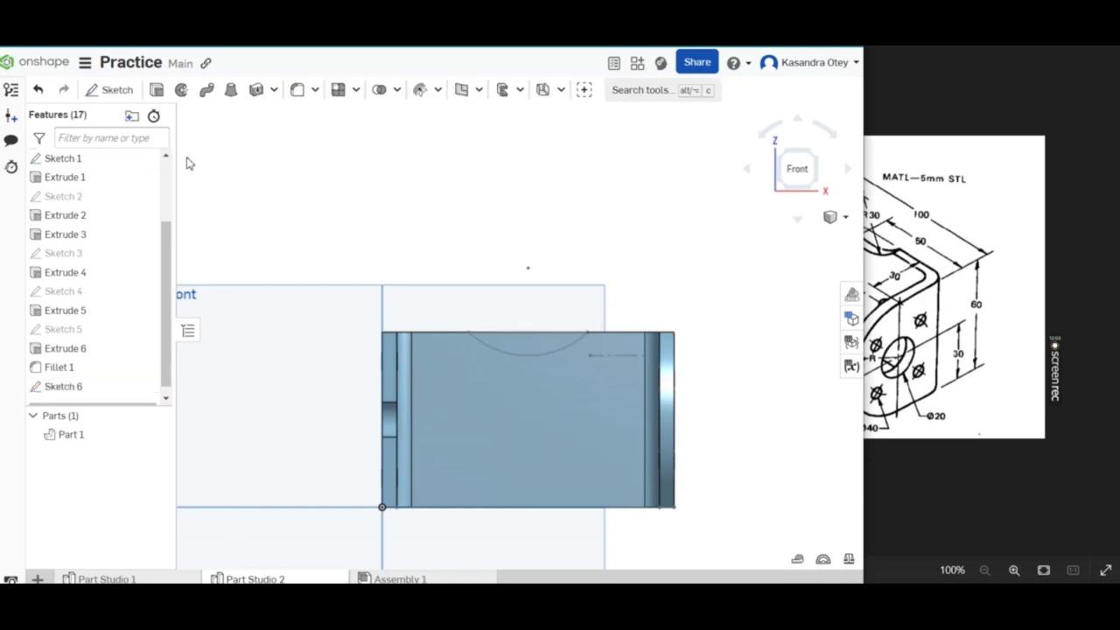
Remove-extrude the Sketch 6 notch region up to the Extrude 1 face, then view the reference drawing.
{"action": "left_click", "coordinate": [162, 92]}
{"action": "mouse_move", "coordinate": [396, 246]}
{"action": "right_mouse_down"}
{"action": "mouse_move", "coordinate": [462, 257]}
{"action": "mouse_move", "coordinate": [444, 267]}
{"action": "right_mouse_up"}
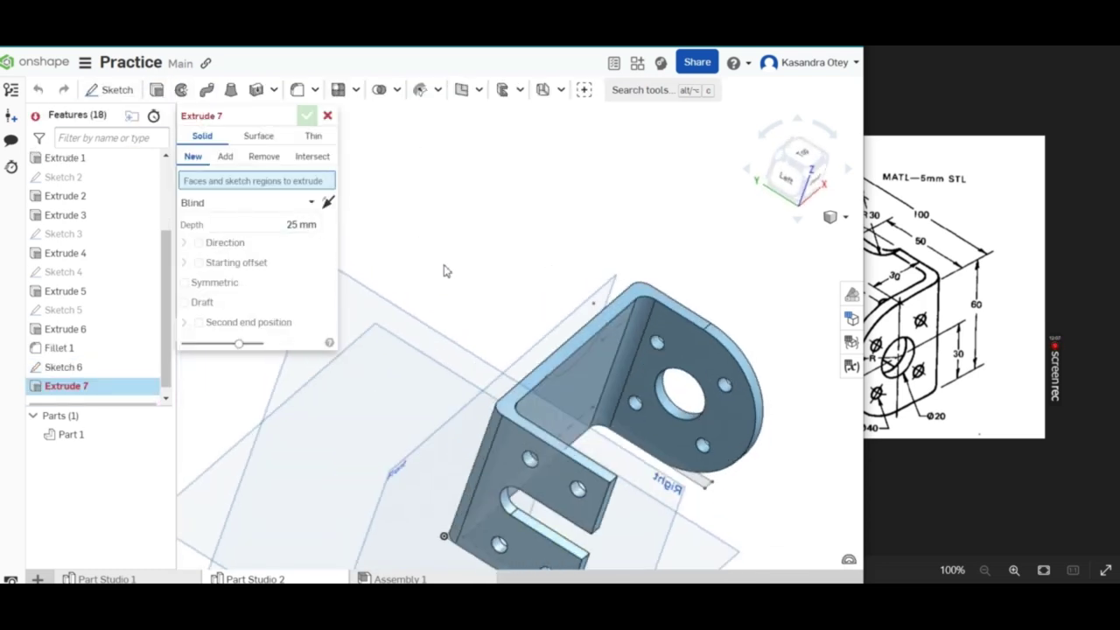
{"action": "left_click", "coordinate": [567, 355]}
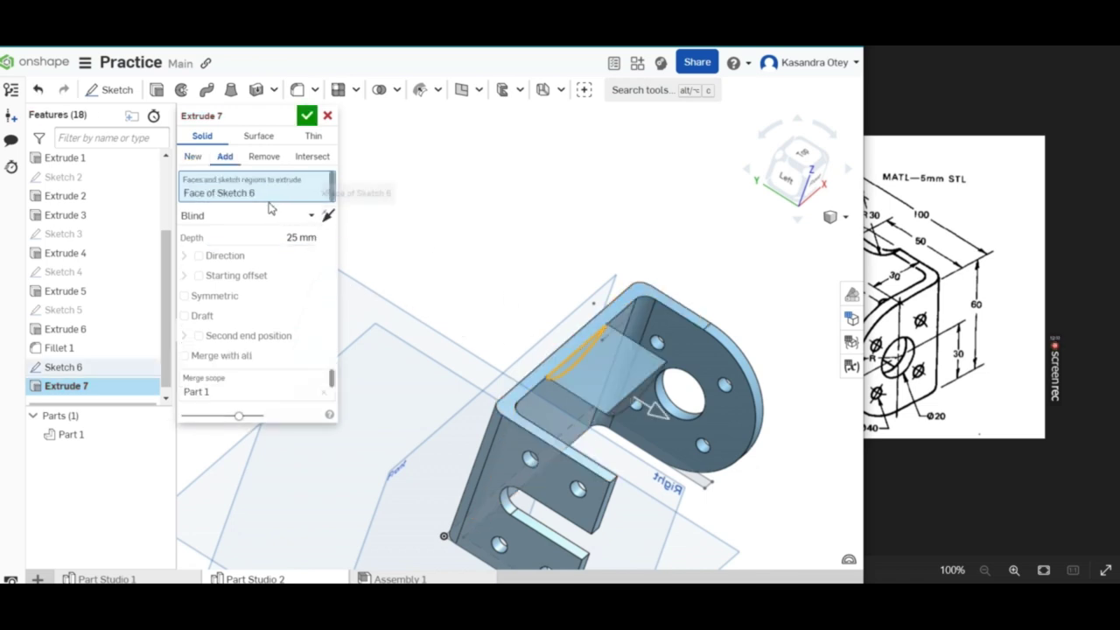
{"action": "left_click", "coordinate": [263, 156]}
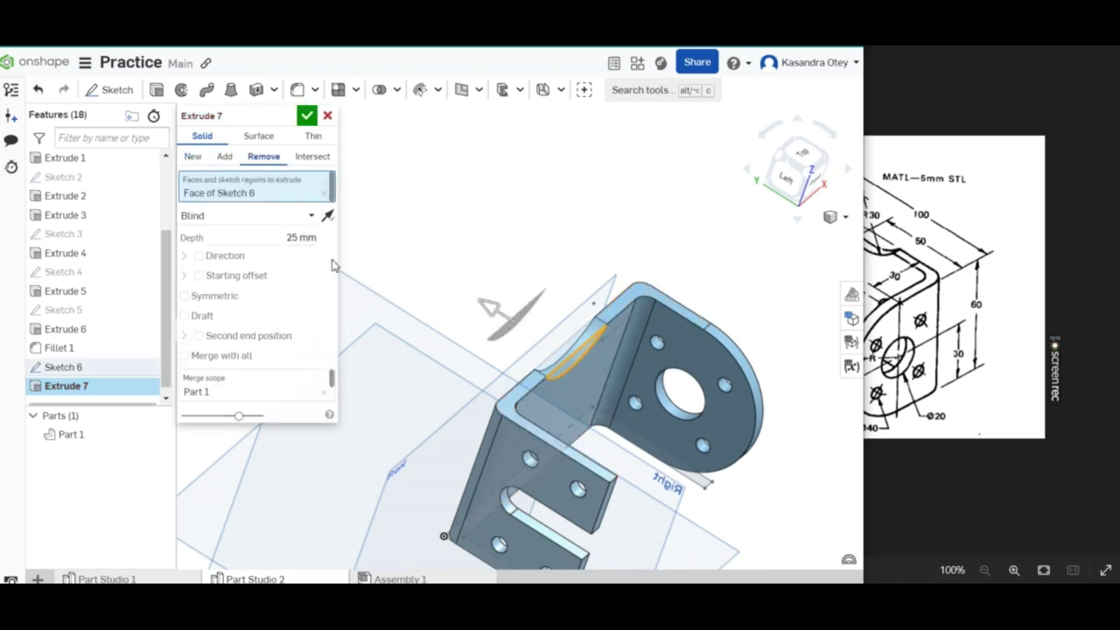
{"action": "left_click", "coordinate": [311, 215]}
{"action": "left_click", "coordinate": [253, 275]}
{"action": "mouse_move", "coordinate": [398, 254]}
{"action": "right_mouse_down"}
{"action": "mouse_move", "coordinate": [470, 245]}
{"action": "mouse_move", "coordinate": [548, 278]}
{"action": "right_mouse_up"}
{"action": "left_click", "coordinate": [588, 313]}
{"action": "mouse_move", "coordinate": [615, 206]}
{"action": "right_mouse_down"}
{"action": "mouse_move", "coordinate": [546, 154]}
{"action": "mouse_move", "coordinate": [537, 181]}
{"action": "mouse_move", "coordinate": [563, 205]}
{"action": "mouse_move", "coordinate": [542, 197]}
{"action": "right_mouse_up"}
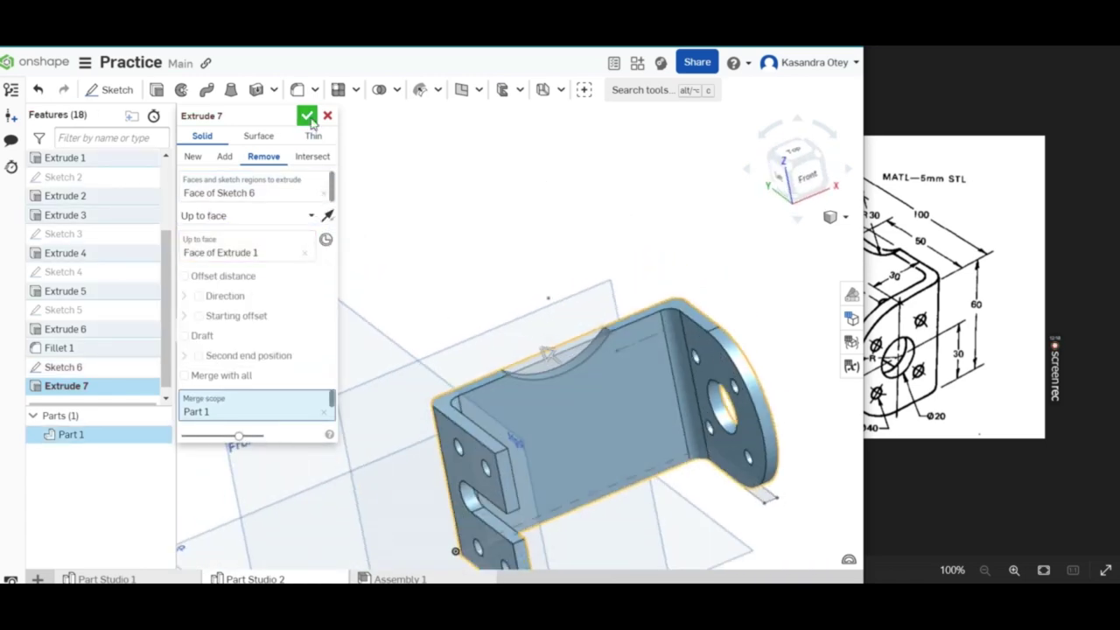
{"action": "left_click", "coordinate": [307, 116]}
{"action": "left_click", "coordinate": [954, 323]}
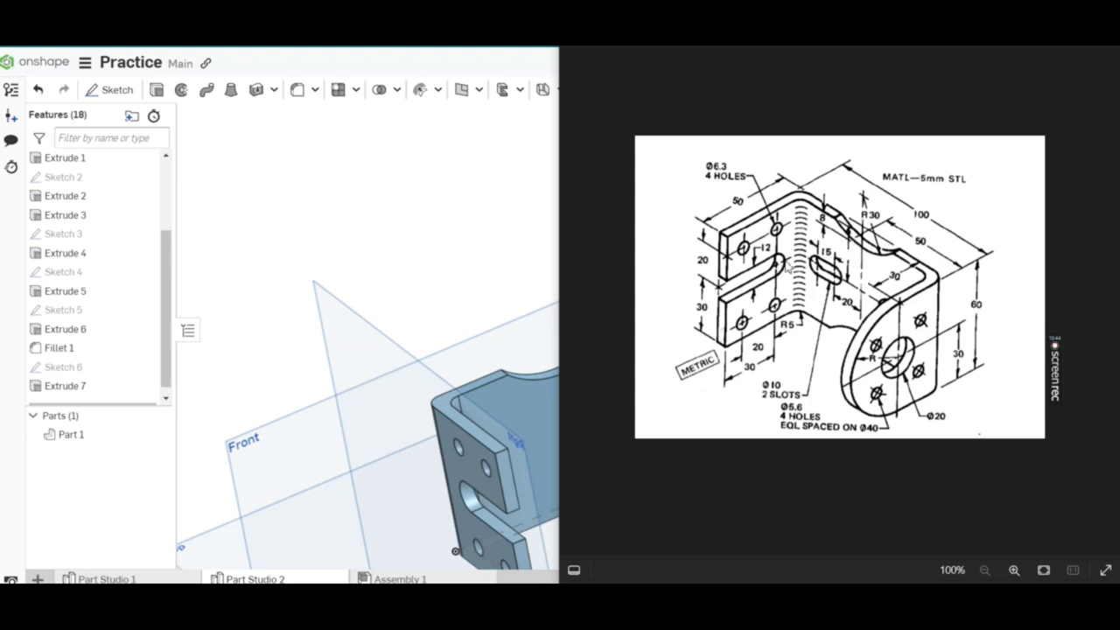
Return to the Onshape window and select the bracket's large back face.
{"action": "left_click", "coordinate": [456, 298]}
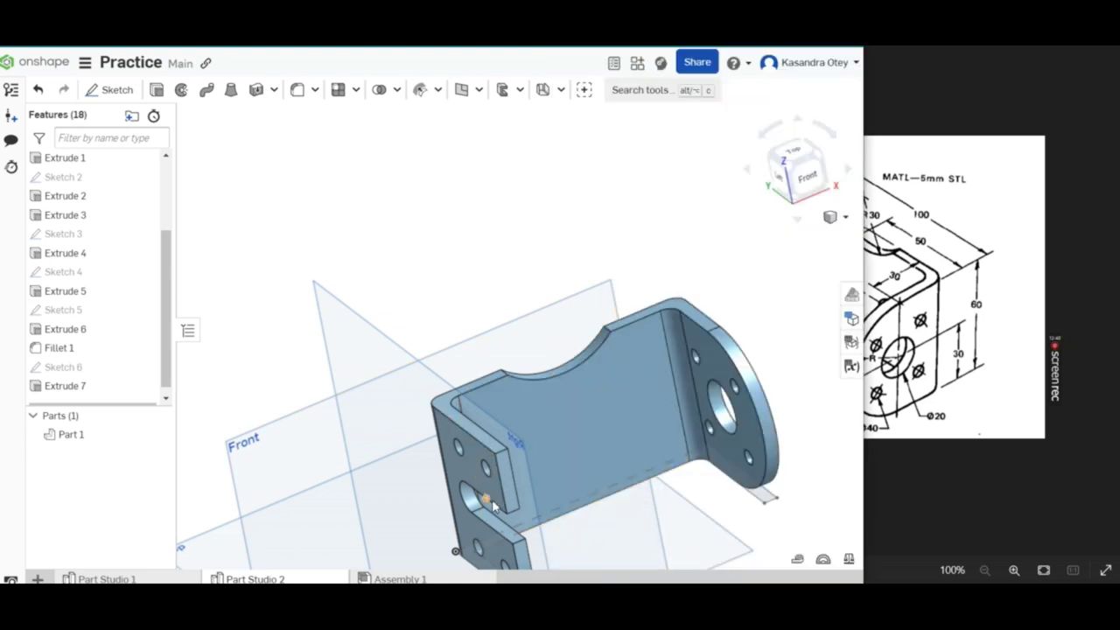
{"action": "left_click", "coordinate": [565, 443]}
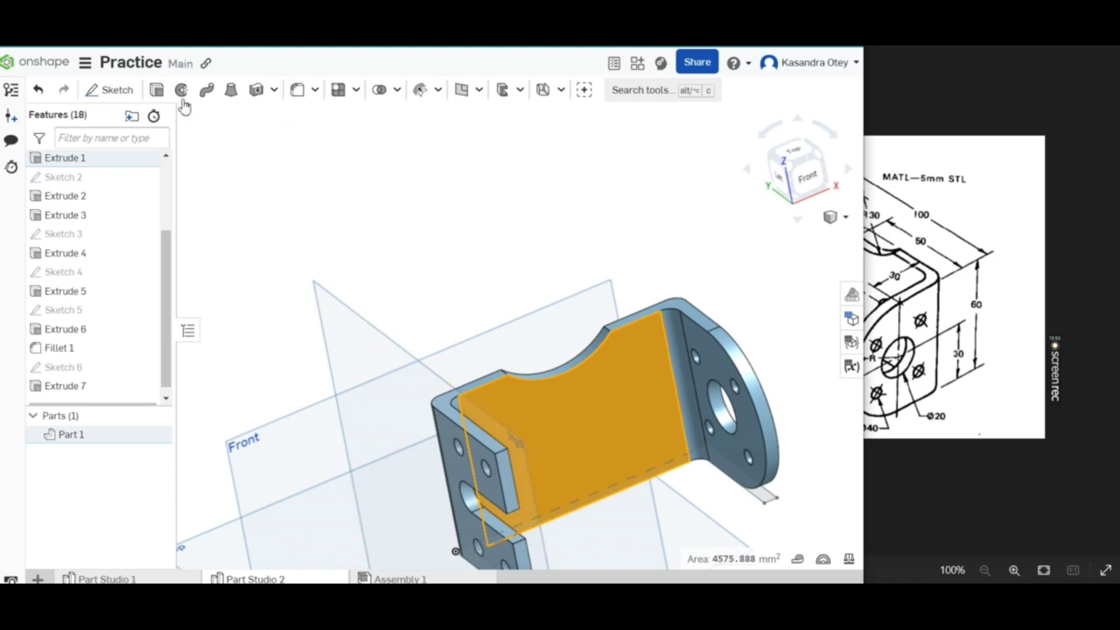
Start a sketch on the back face and place a center-point circle near its left side.
{"action": "left_click", "coordinate": [117, 90]}
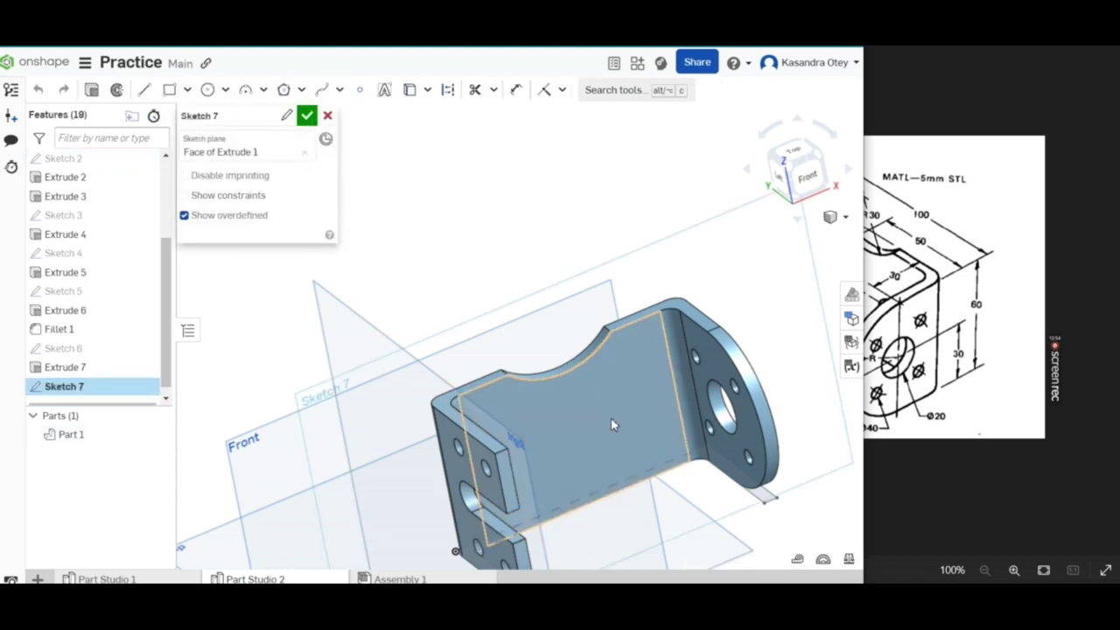
{"action": "scroll", "coordinate": [607, 217], "scroll_direction": "up", "scroll_amount": 4}
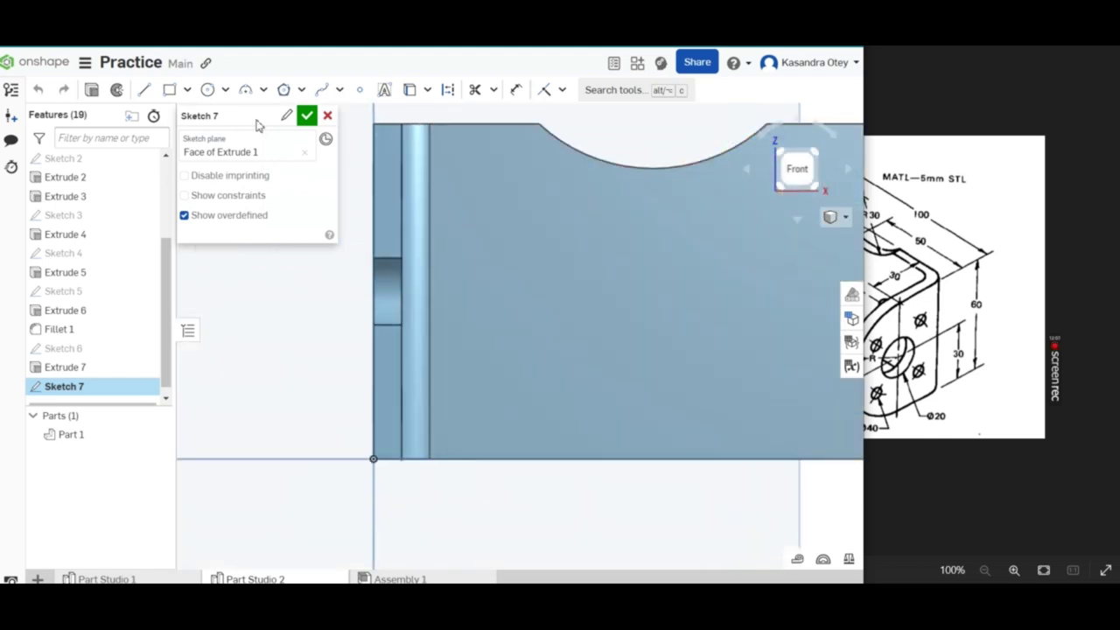
{"action": "left_click", "coordinate": [224, 91]}
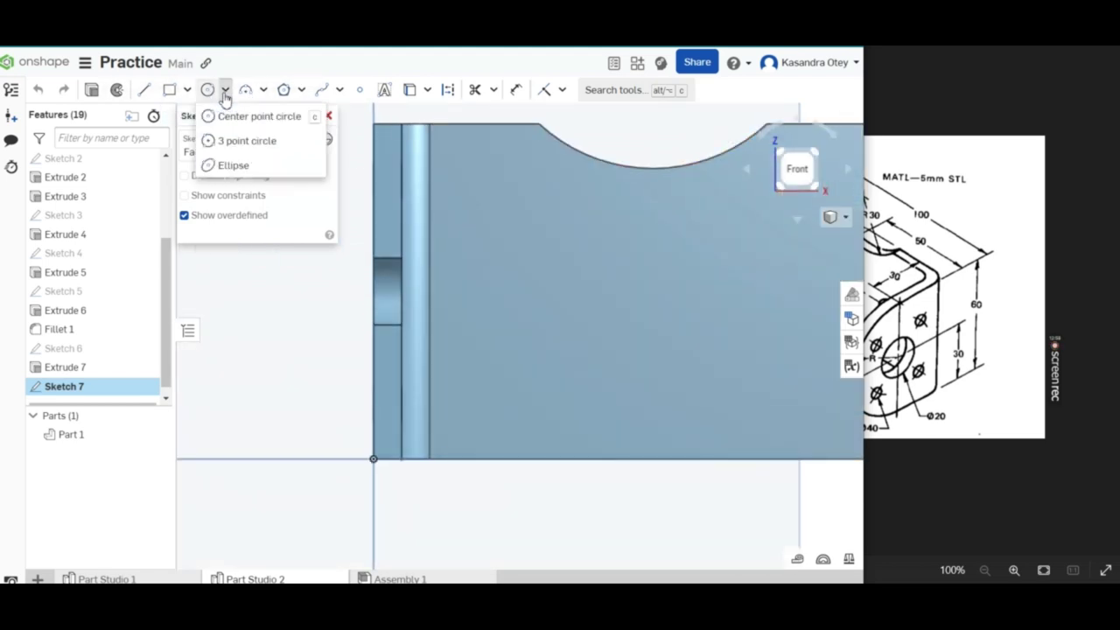
{"action": "left_click", "coordinate": [210, 92]}
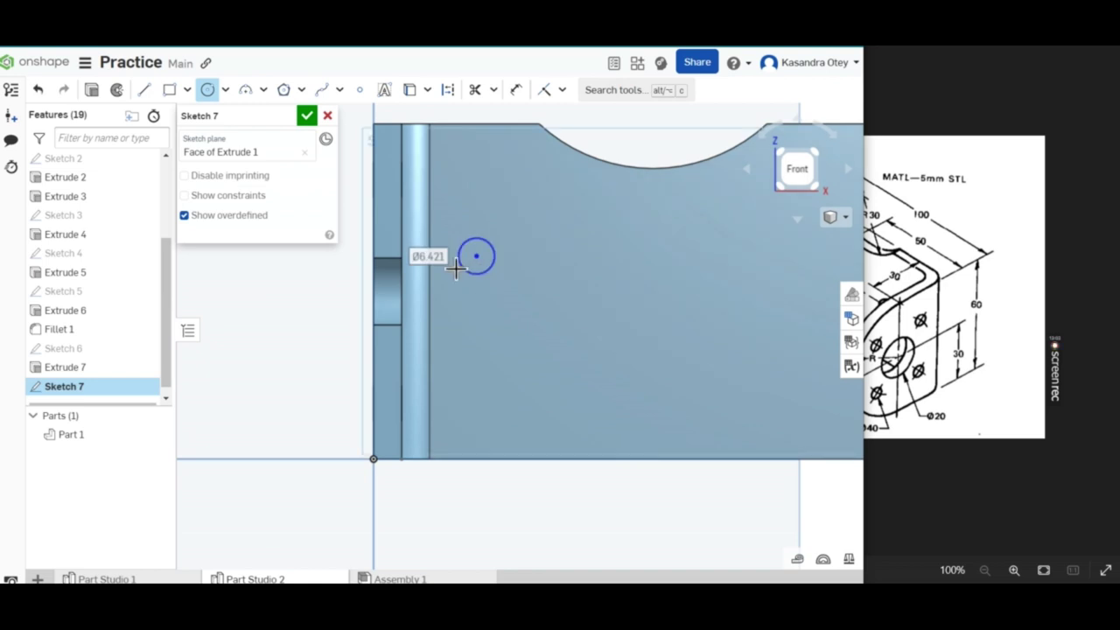
{"action": "left_click", "coordinate": [457, 258]}
{"action": "key", "text": "Escape"}
{"action": "key", "text": "alt+Tab"}
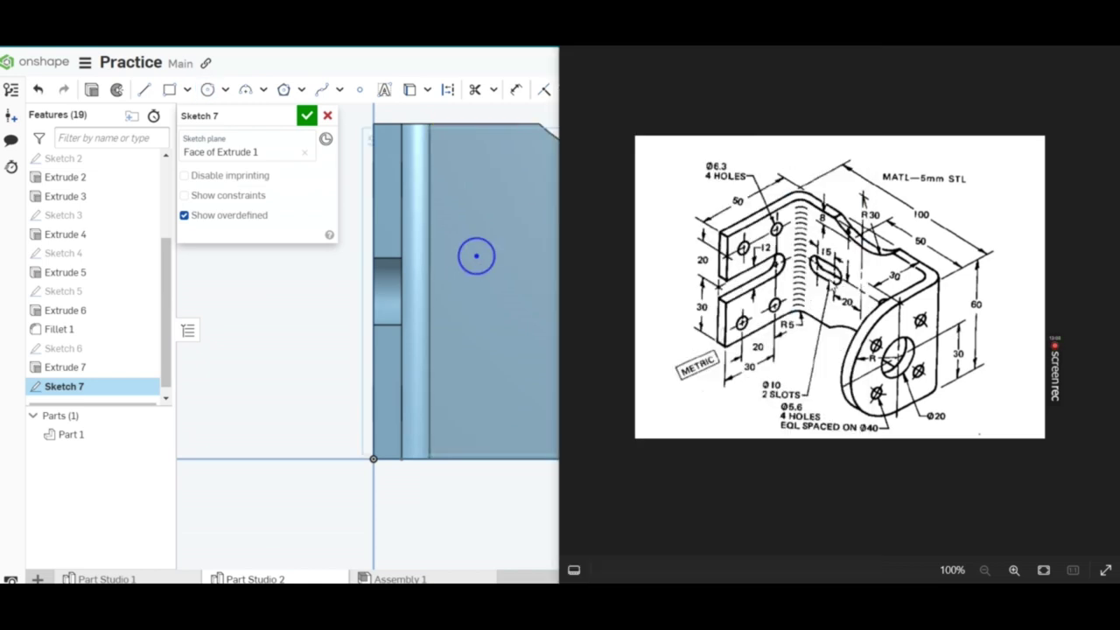
Dimension the circle to a 10 mm diameter.
{"action": "left_click", "coordinate": [491, 265]}
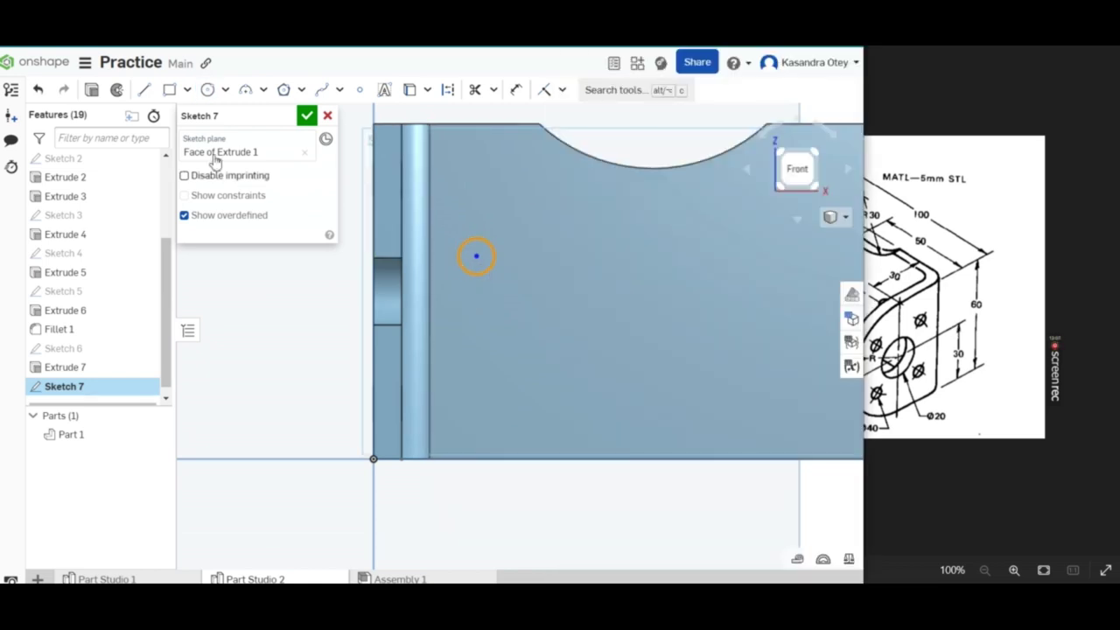
{"action": "left_click", "coordinate": [517, 89]}
{"action": "left_click", "coordinate": [491, 268]}
{"action": "left_click", "coordinate": [539, 353]}
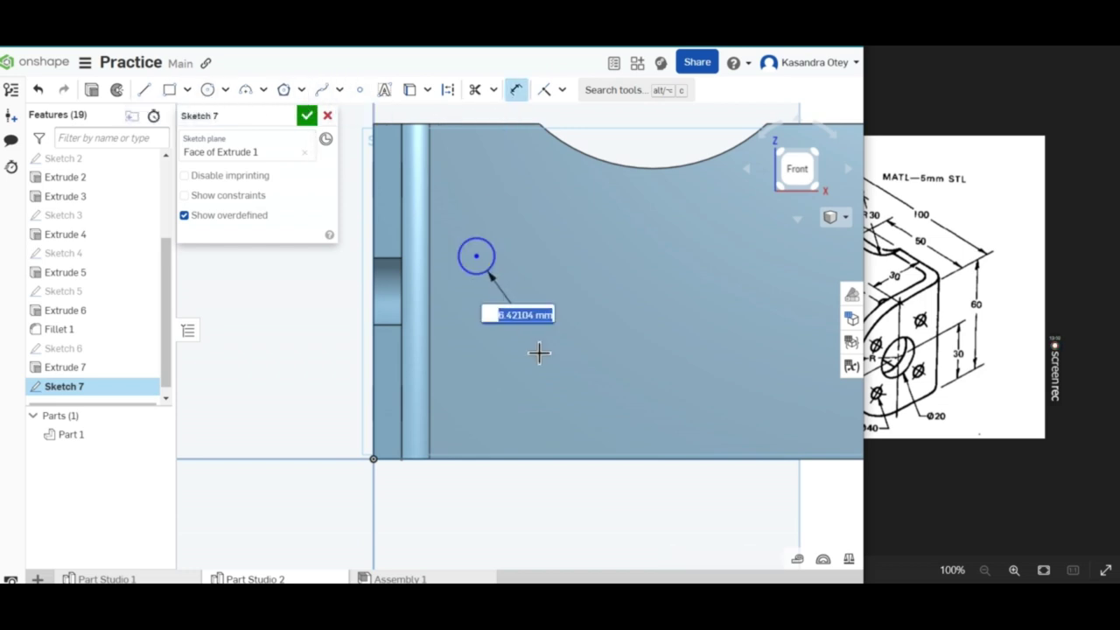
{"action": "type", "text": "10"}
{"action": "left_click", "coordinate": [532, 324]}
{"action": "type", "text": "10"}
{"action": "key", "text": "Return"}
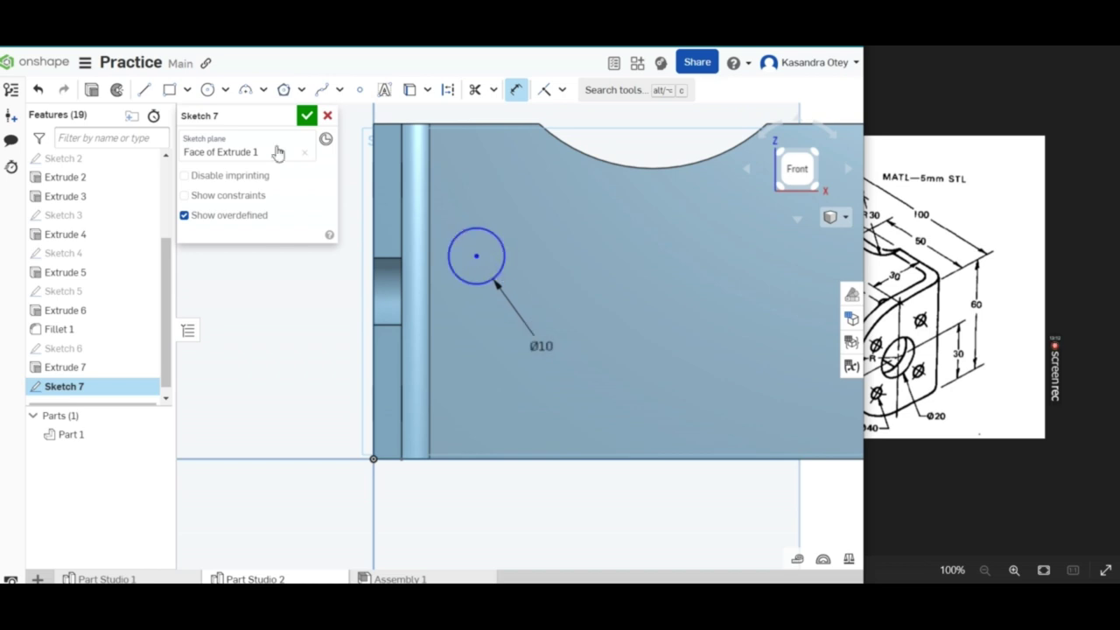
Draw a 15 mm horizontal line from the circle's top.
{"action": "left_click", "coordinate": [144, 89]}
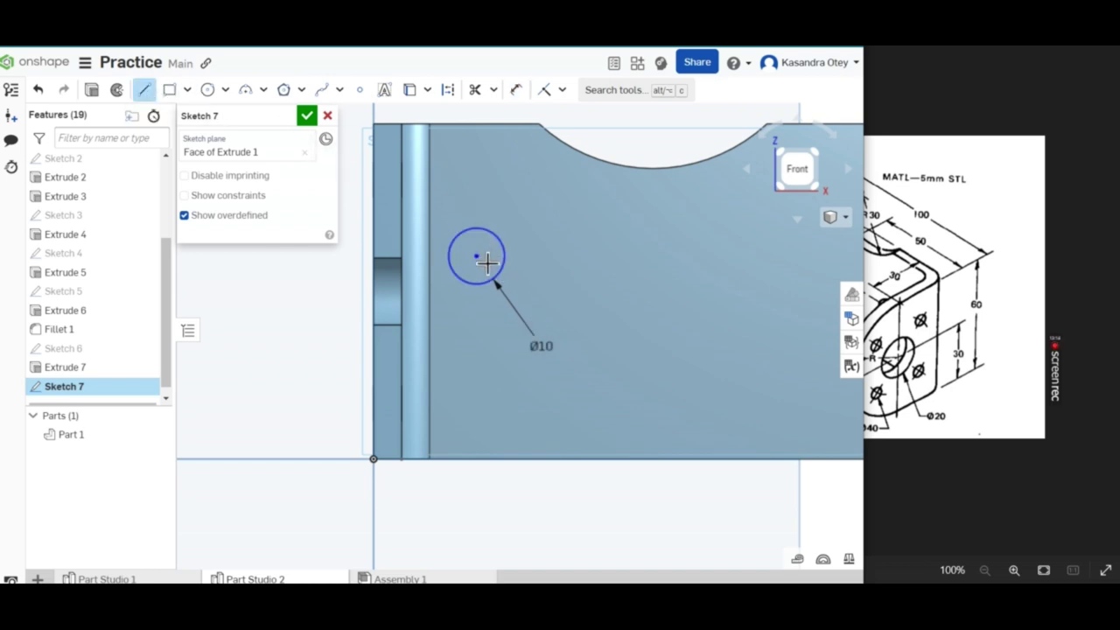
{"action": "left_click", "coordinate": [477, 229]}
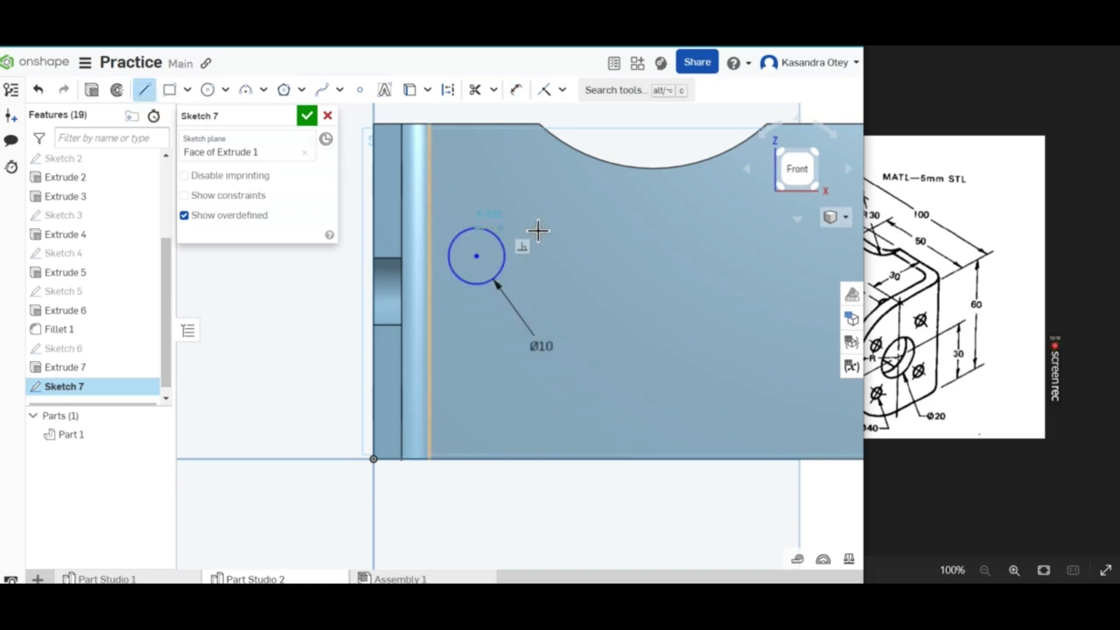
{"action": "left_click", "coordinate": [598, 228]}
{"action": "left_click", "coordinate": [516, 89]}
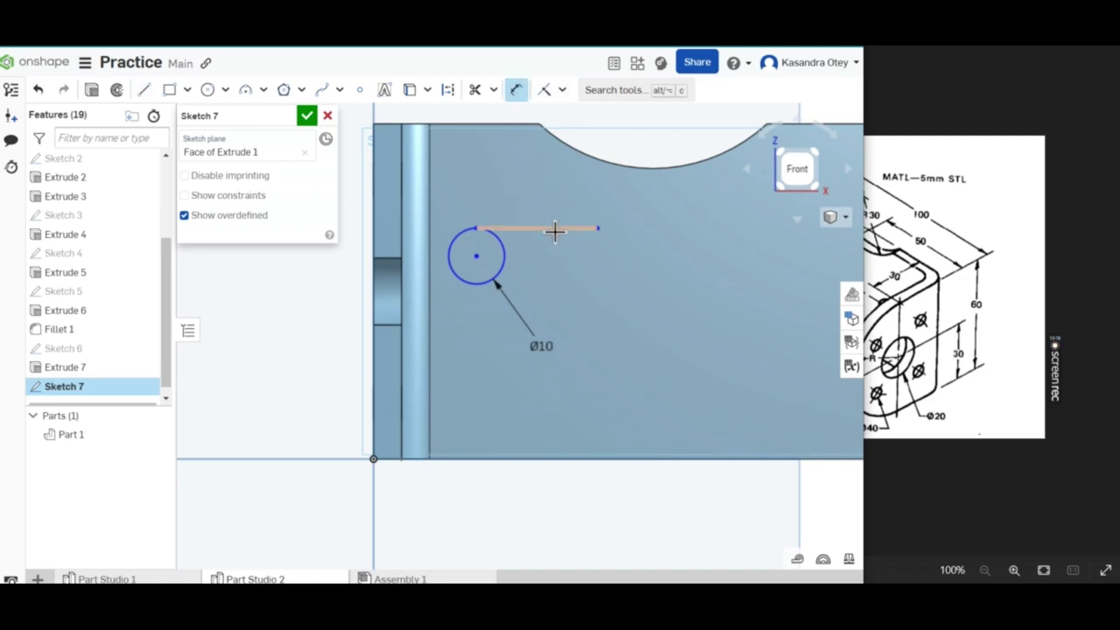
{"action": "left_click", "coordinate": [555, 229]}
{"action": "left_click", "coordinate": [547, 200]}
{"action": "type", "text": "15"}
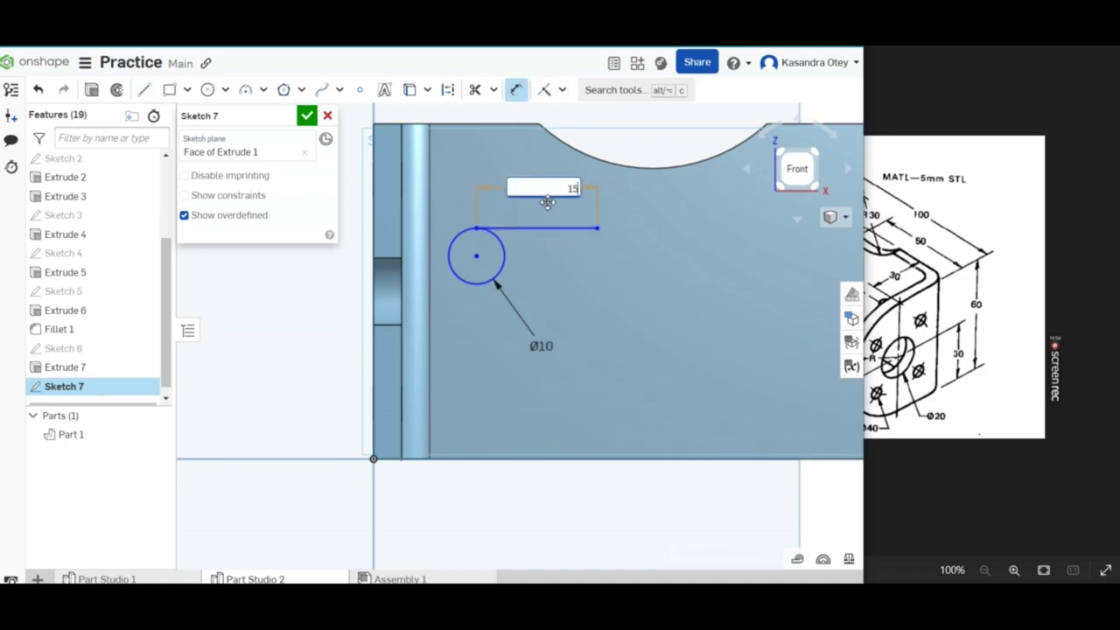
{"action": "key", "text": "Return"}
{"action": "left_click", "coordinate": [862, 200]}
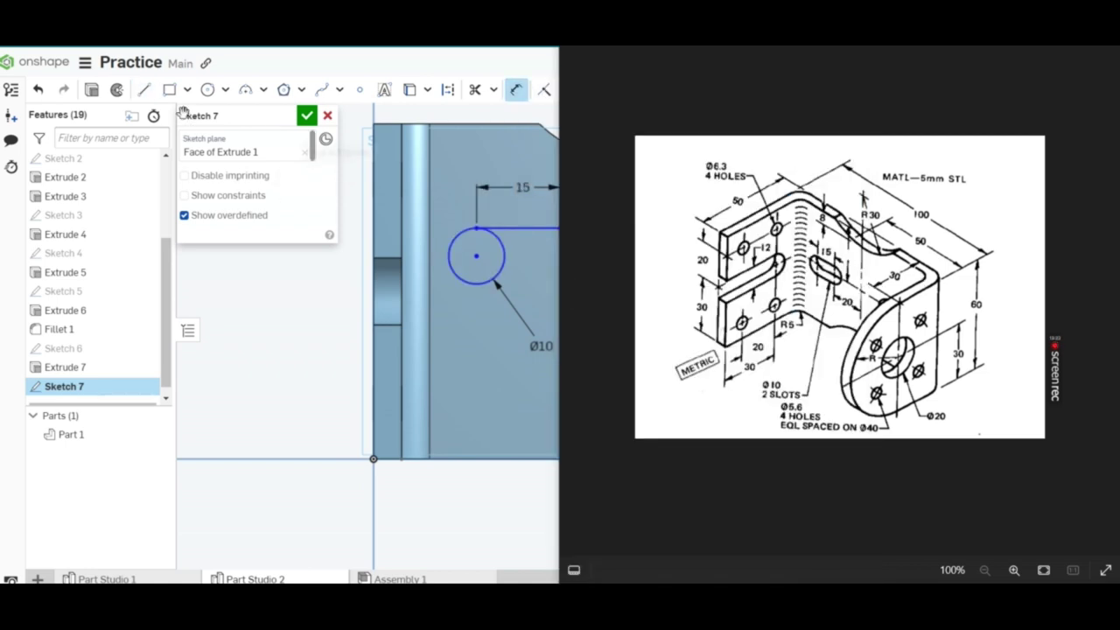
Add a matching Ø10 circle at the line's right end and join the circles' bottoms.
{"action": "left_click", "coordinate": [207, 89]}
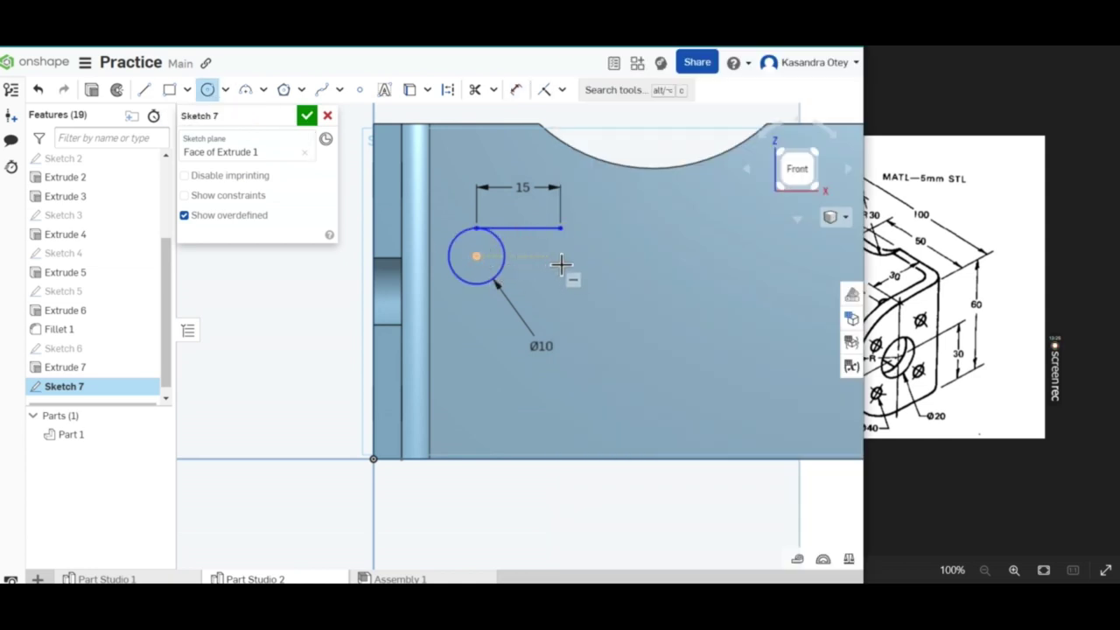
{"action": "left_click", "coordinate": [561, 255]}
{"action": "left_click", "coordinate": [562, 229]}
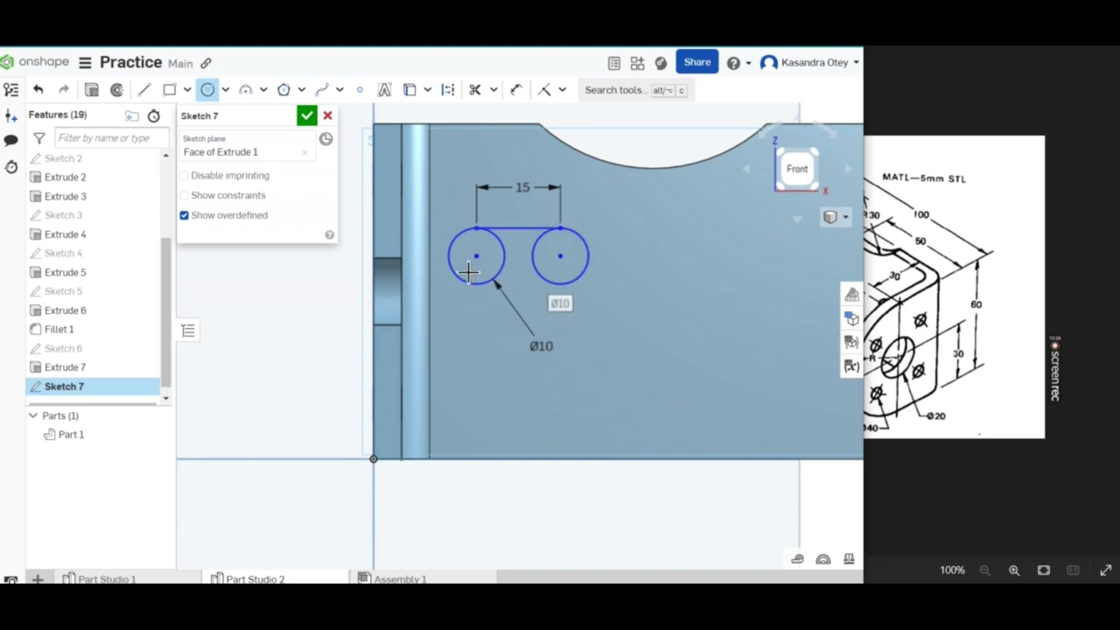
{"action": "left_click", "coordinate": [144, 89]}
{"action": "left_click", "coordinate": [476, 283]}
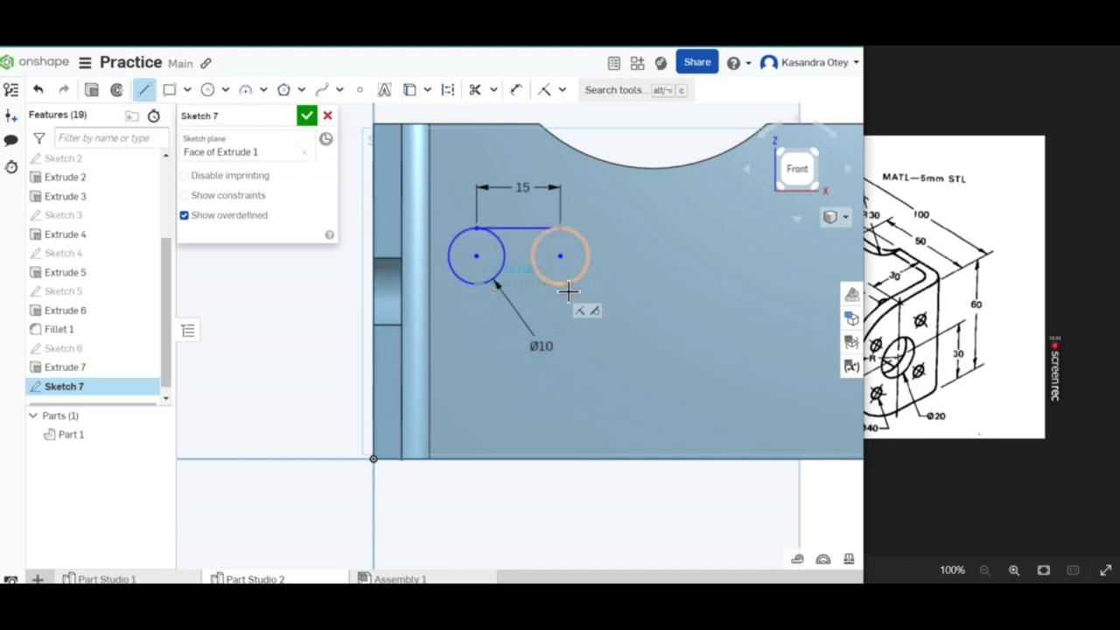
{"action": "left_click", "coordinate": [560, 283]}
{"action": "key", "text": "Escape"}
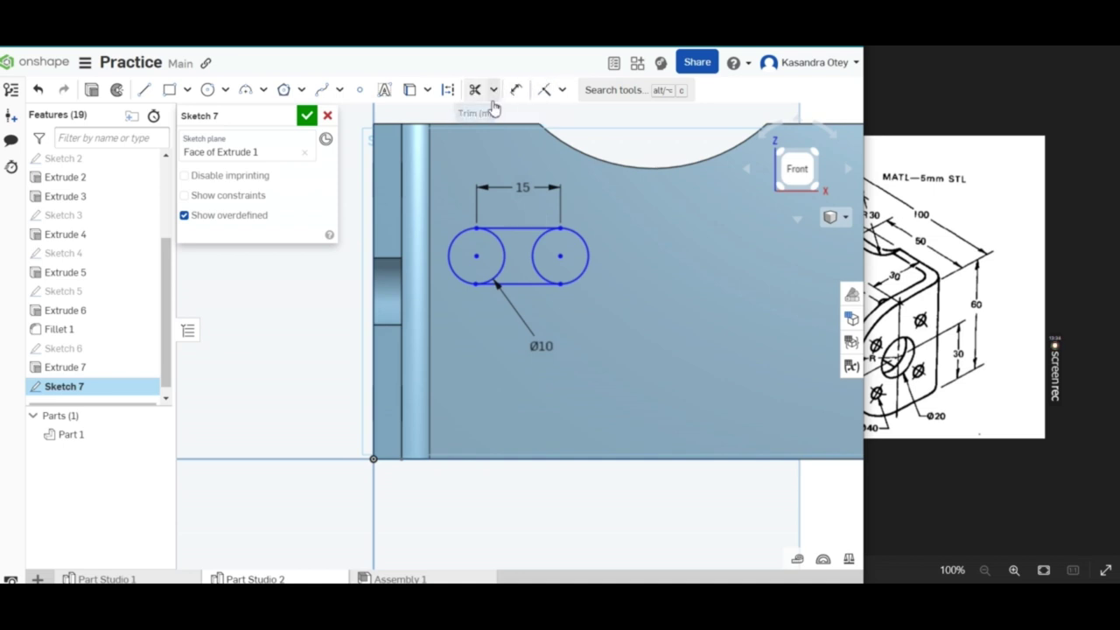
Trim away both circles' inner arcs to leave a closed slot outline.
{"action": "left_click", "coordinate": [475, 89]}
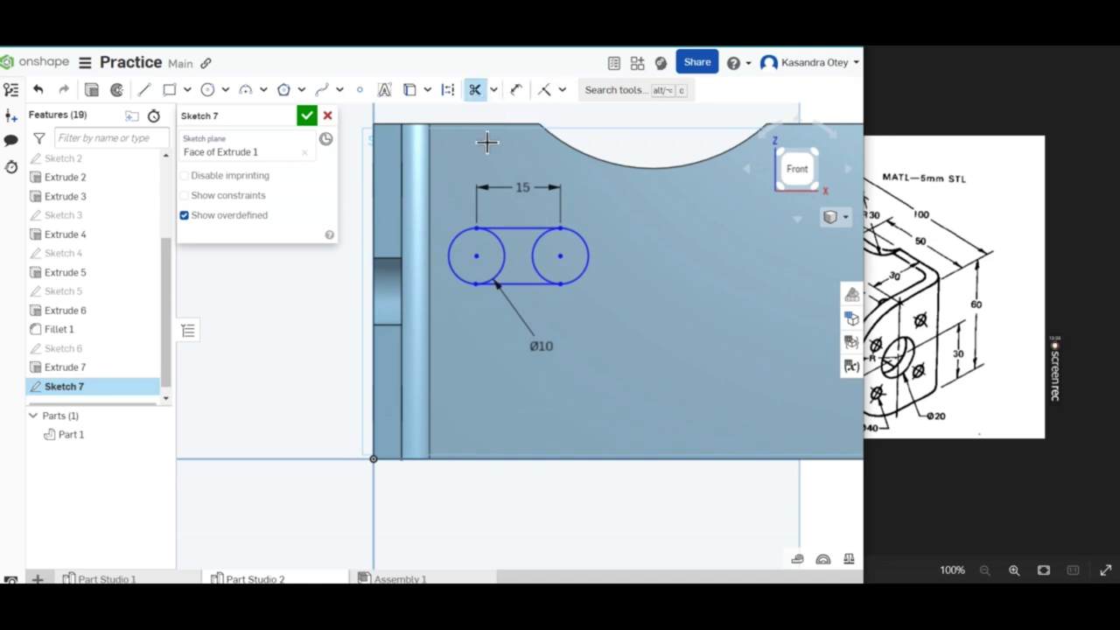
{"action": "left_click", "coordinate": [508, 263]}
{"action": "left_click", "coordinate": [540, 263]}
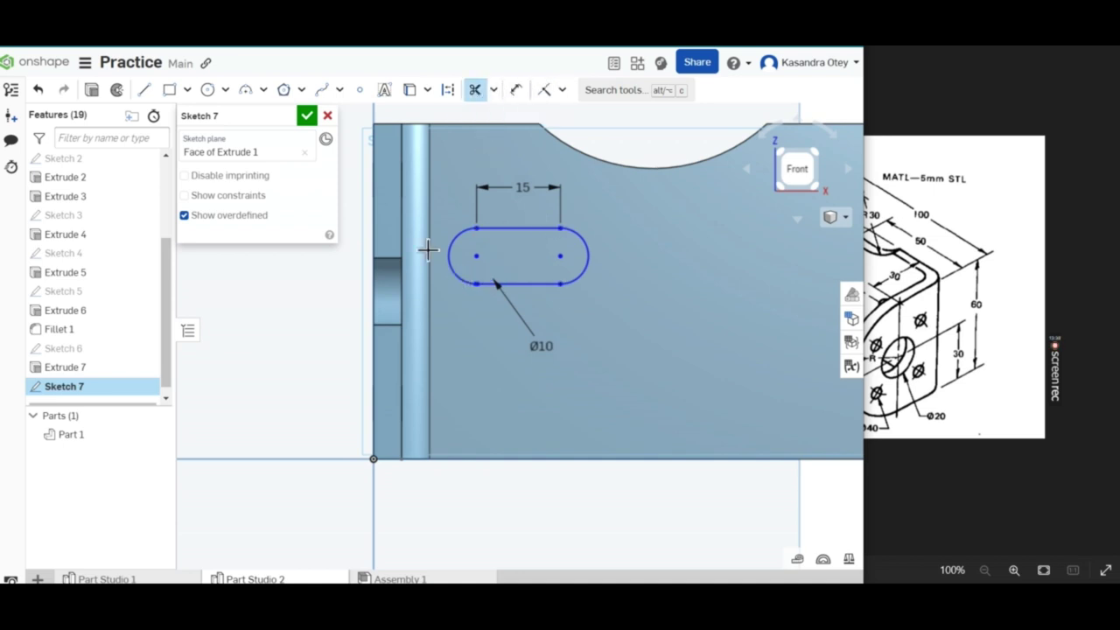
{"action": "key", "text": "Escape"}
Dimension the slot's right end centre 20 mm from the curved cutout's midpoint.
{"action": "scroll", "coordinate": [564, 295], "scroll_direction": "up", "scroll_amount": 2}
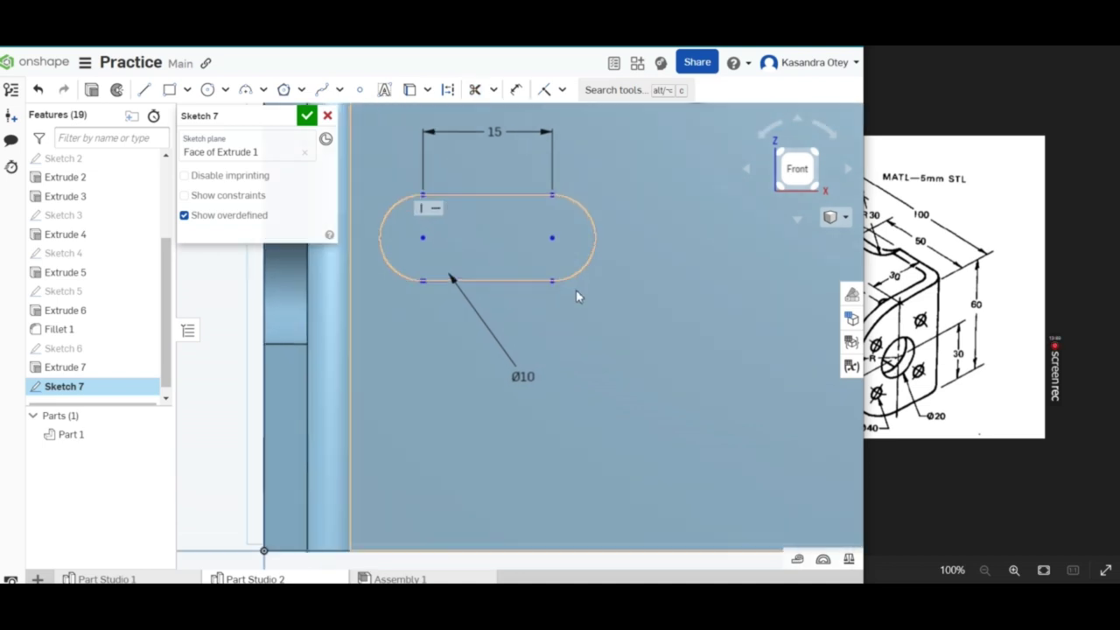
{"action": "scroll", "coordinate": [578, 263], "scroll_direction": "down", "scroll_amount": 5}
{"action": "scroll", "coordinate": [621, 188], "scroll_direction": "up", "scroll_amount": 2}
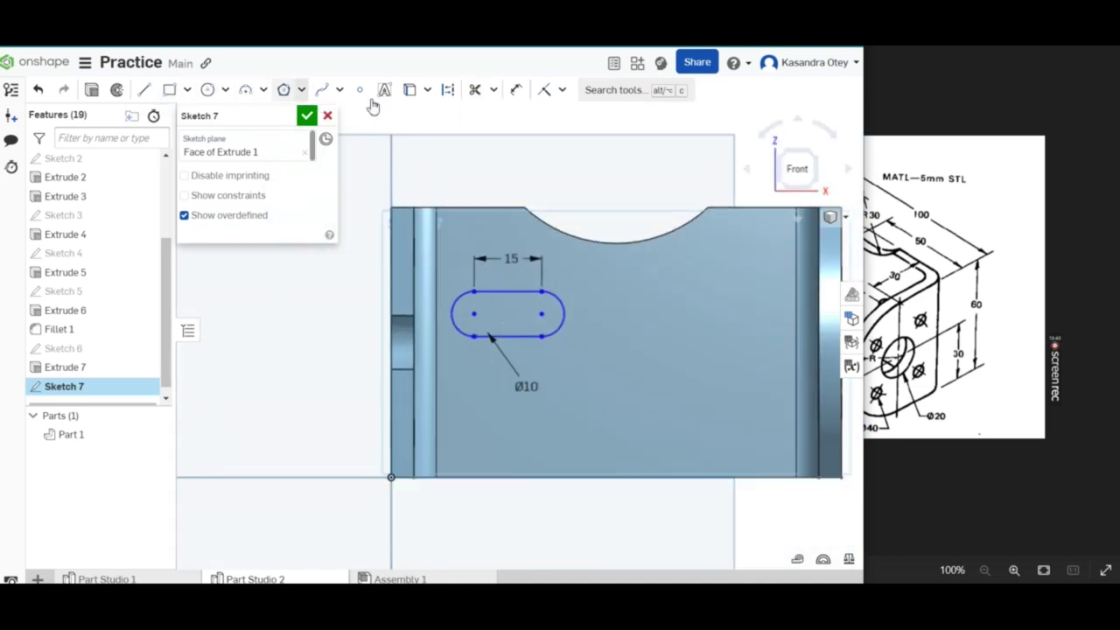
{"action": "left_click", "coordinate": [518, 91]}
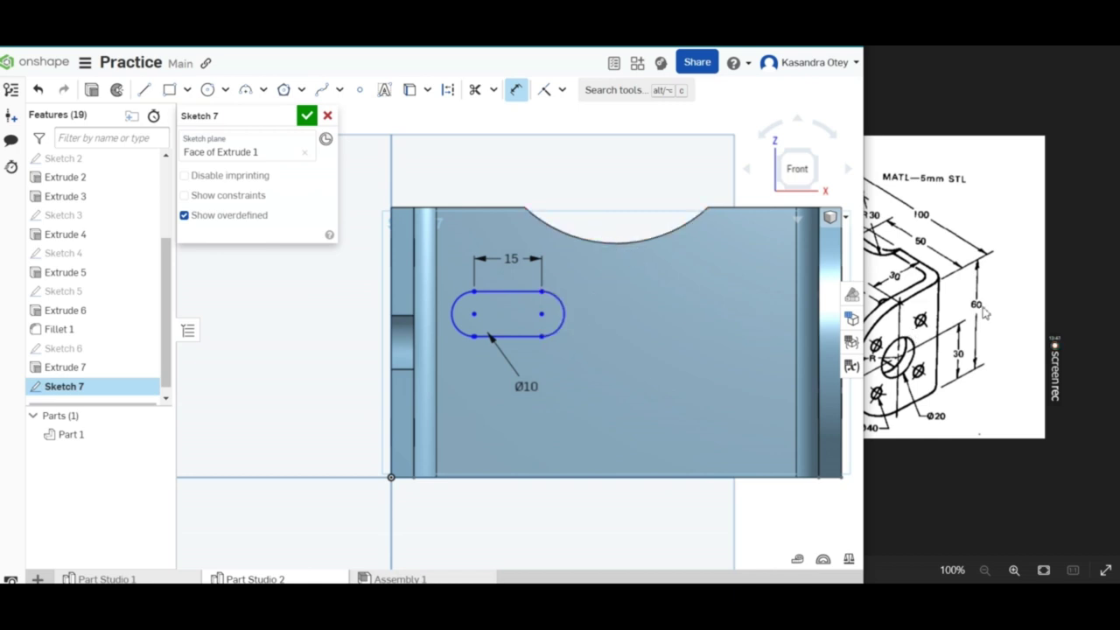
{"action": "left_click", "coordinate": [914, 308]}
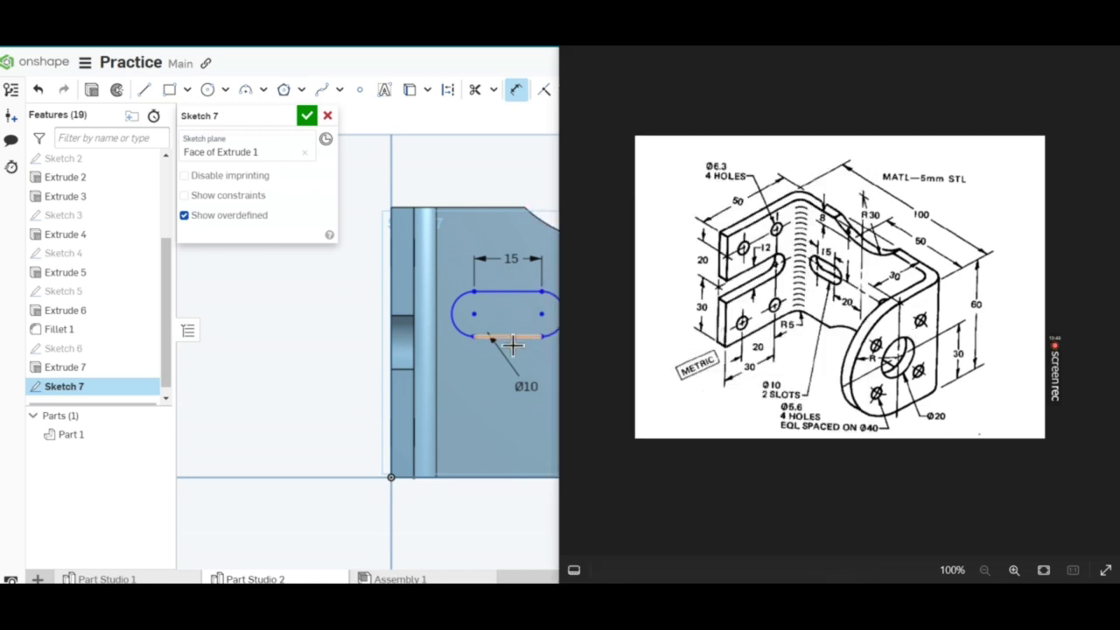
{"action": "left_click", "coordinate": [543, 313]}
{"action": "left_click", "coordinate": [587, 407]}
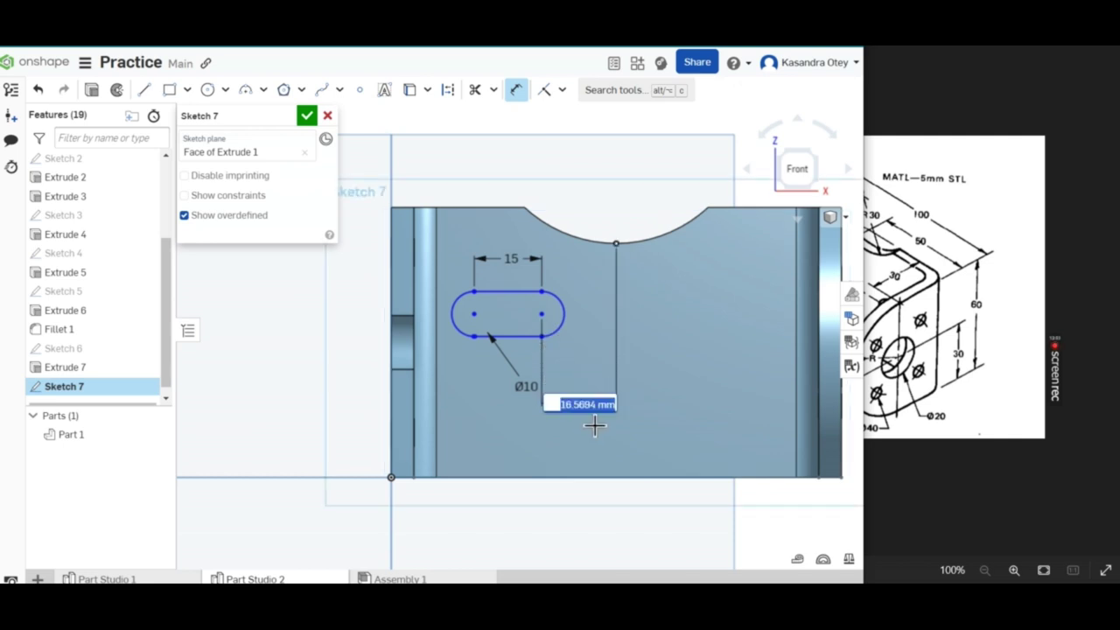
{"action": "type", "text": "20"}
{"action": "key", "text": "Return"}
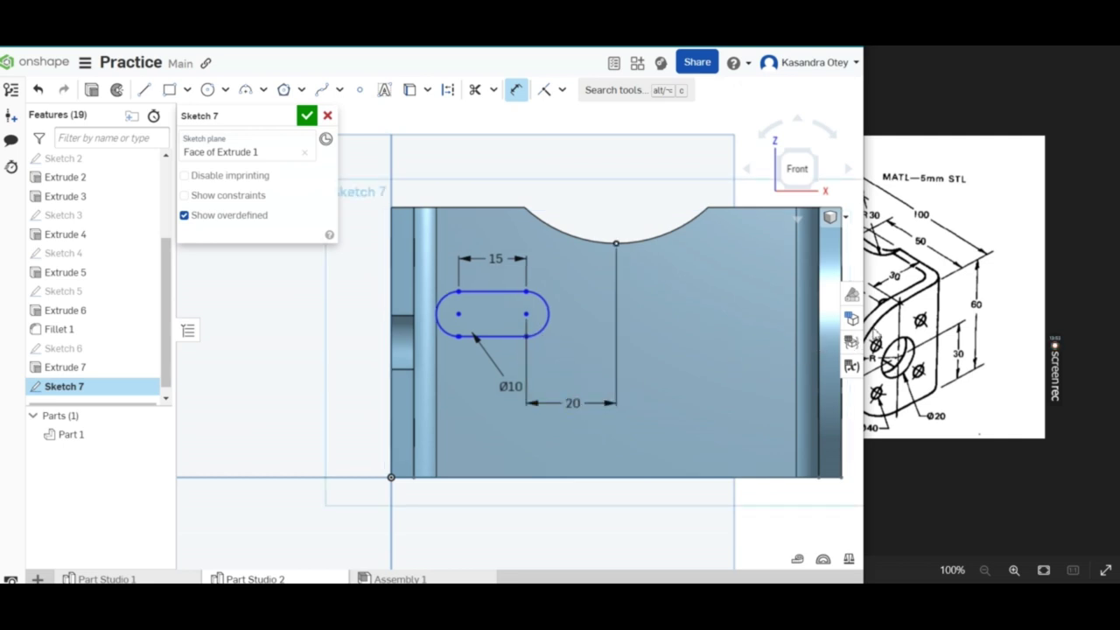
{"action": "left_click", "coordinate": [929, 322]}
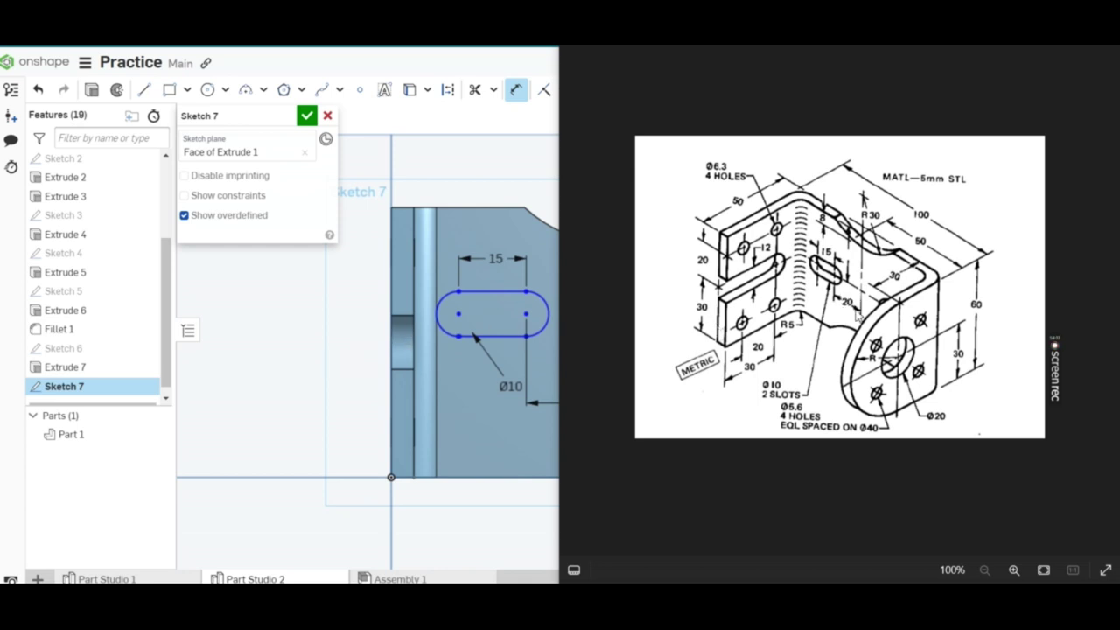
Draw a vertical construction line from the cutout's midpoint down to the bottom edge.
{"action": "left_click", "coordinate": [292, 341]}
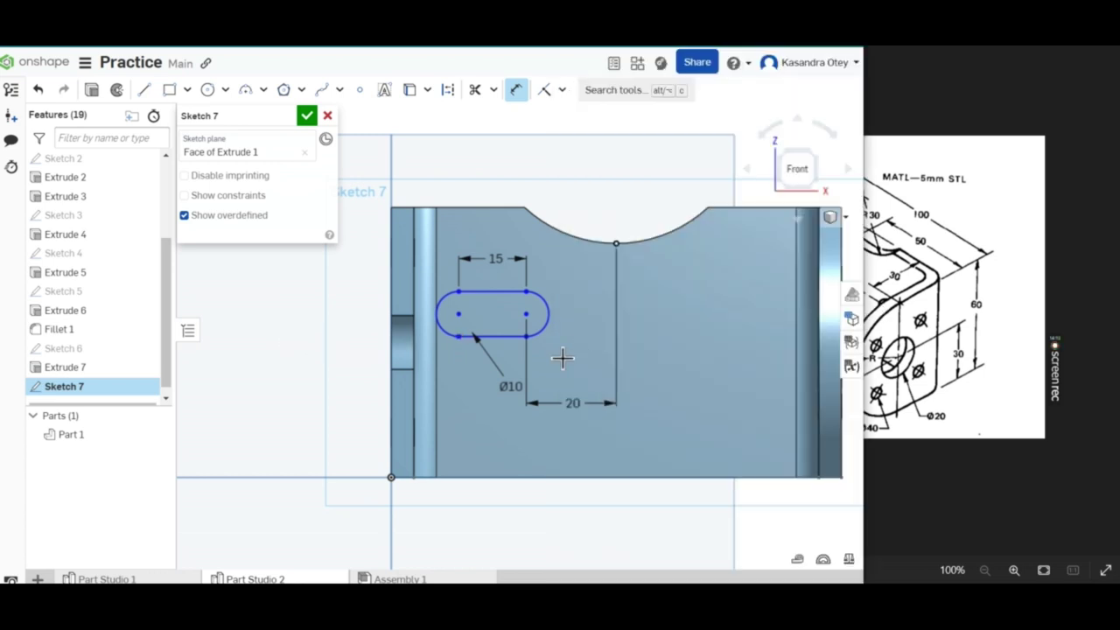
{"action": "left_click", "coordinate": [449, 93]}
{"action": "left_click", "coordinate": [144, 89]}
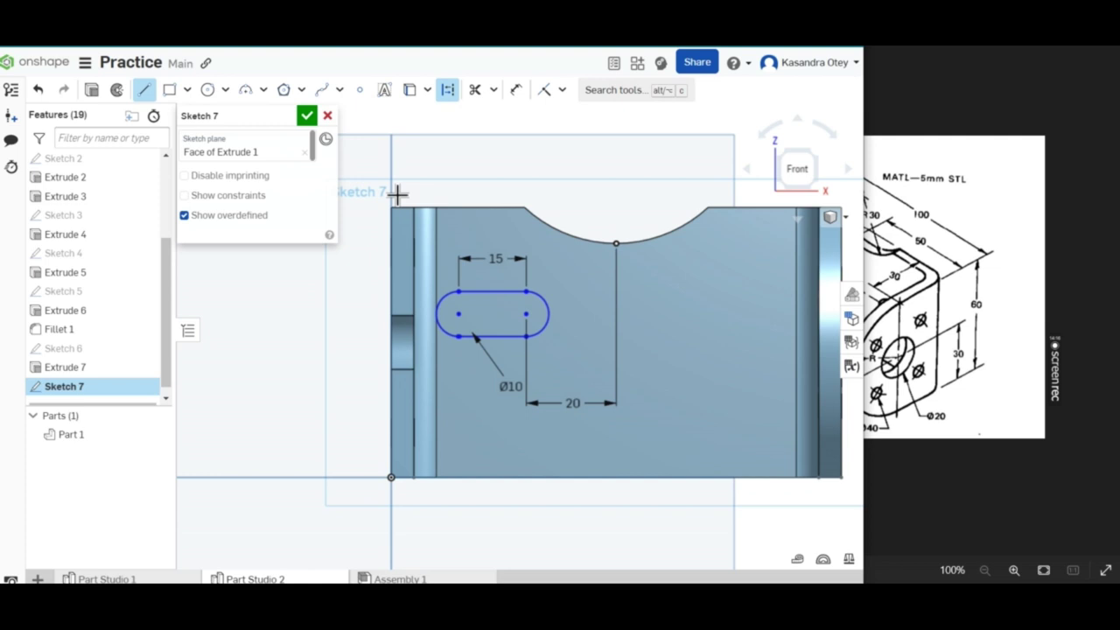
{"action": "left_click", "coordinate": [616, 244]}
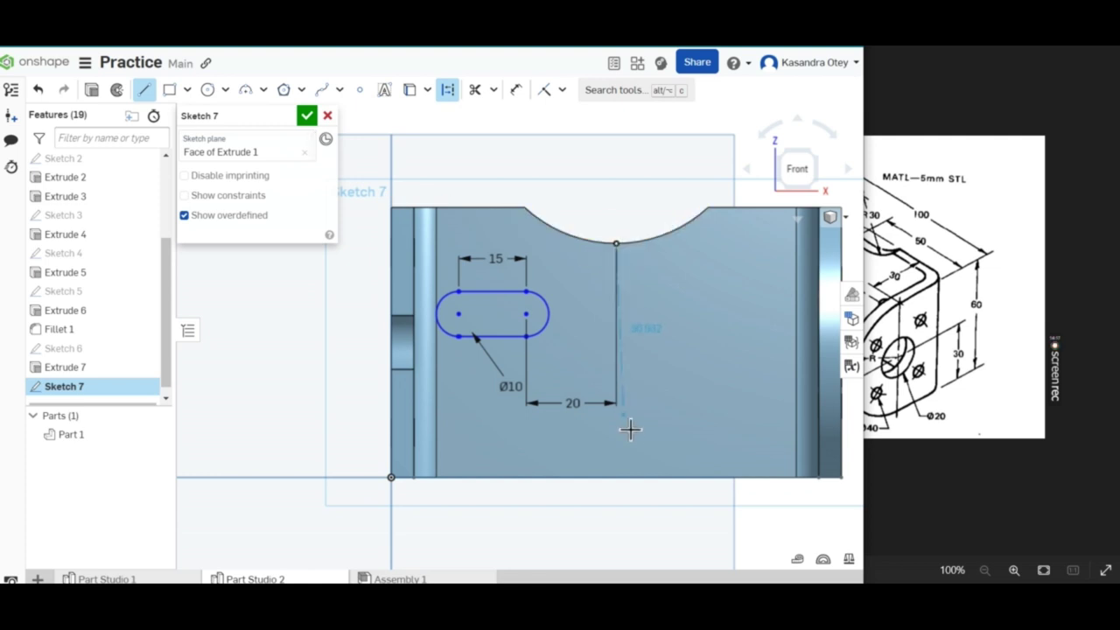
{"action": "left_click", "coordinate": [618, 479]}
{"action": "key", "text": "Escape"}
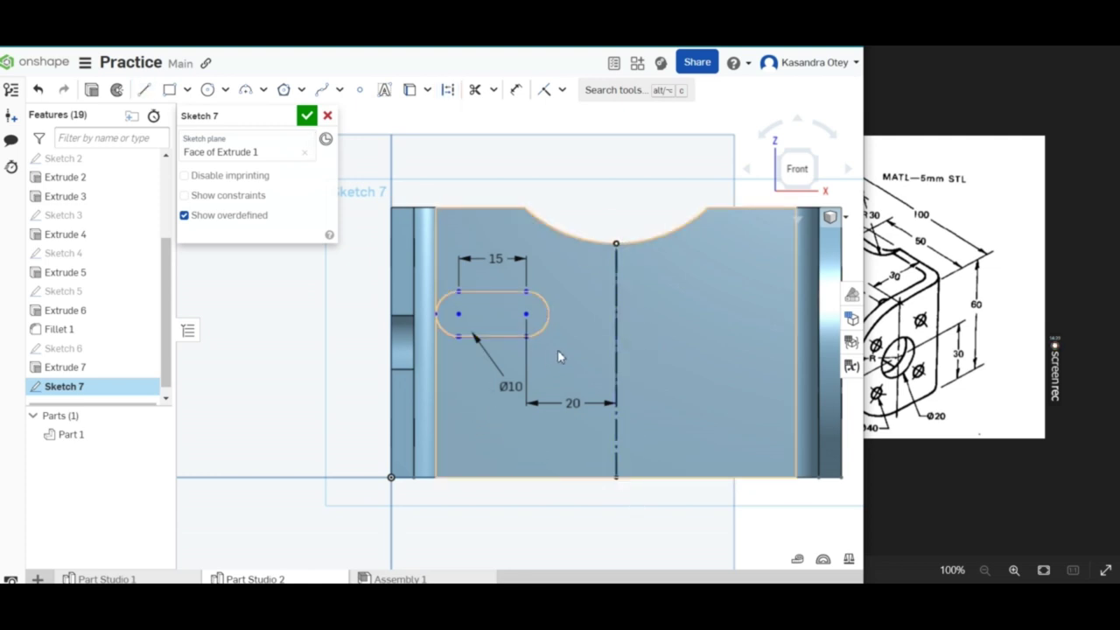
Box-select the slot and launch Mirror via tool search 'mi', picking the centreline.
{"action": "left_click_drag", "start_coordinate": [558, 349], "coordinate": [444, 277]}
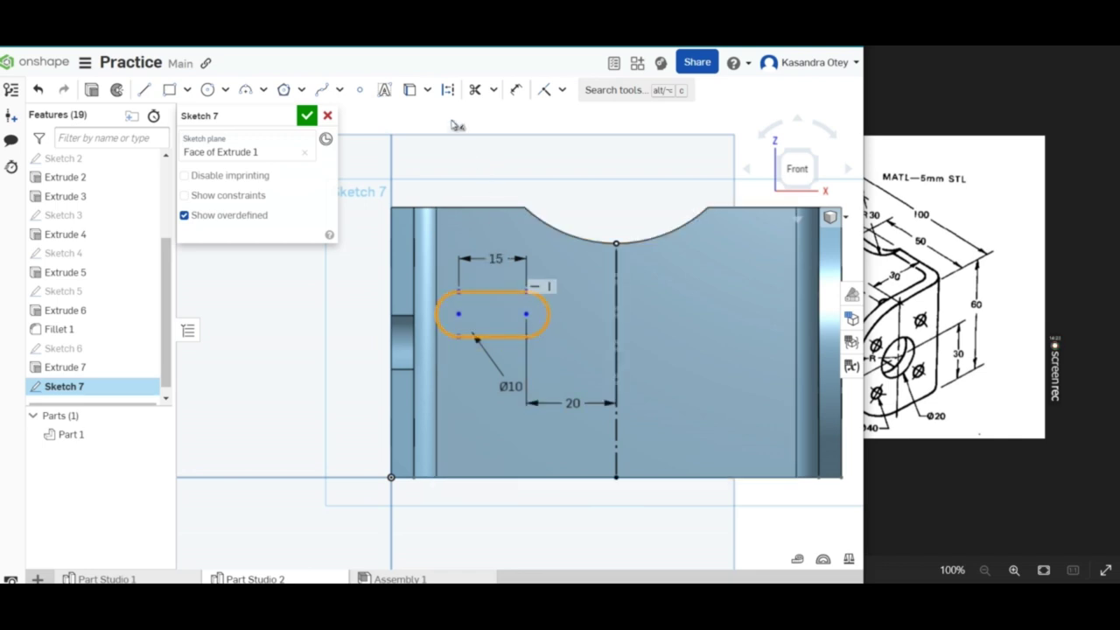
{"action": "left_click", "coordinate": [612, 92]}
{"action": "type", "text": "mi"}
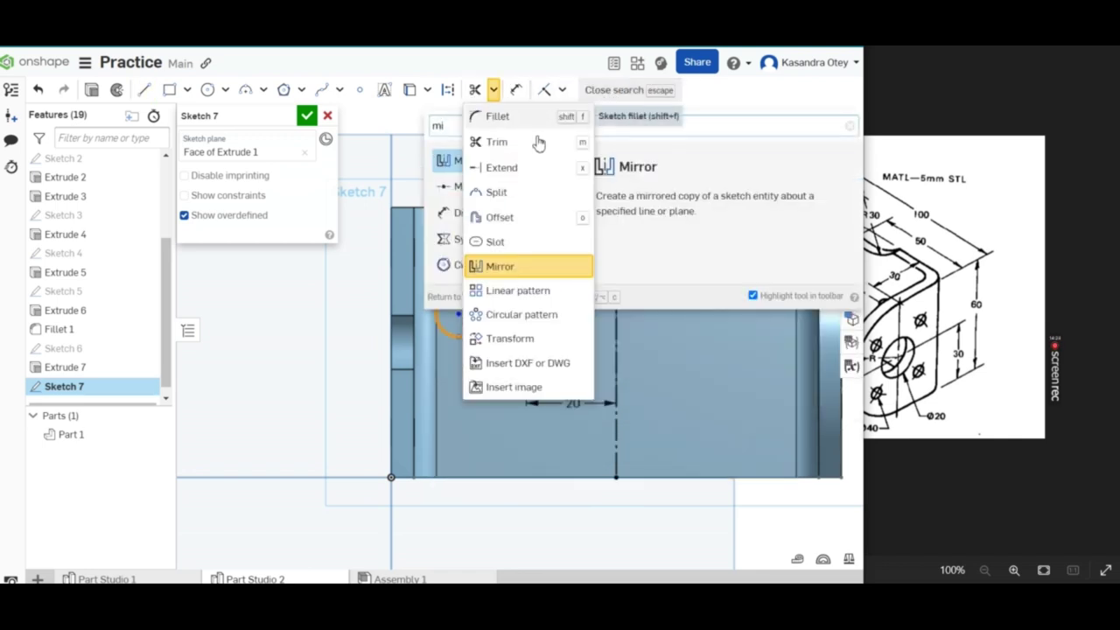
{"action": "left_click", "coordinate": [495, 266]}
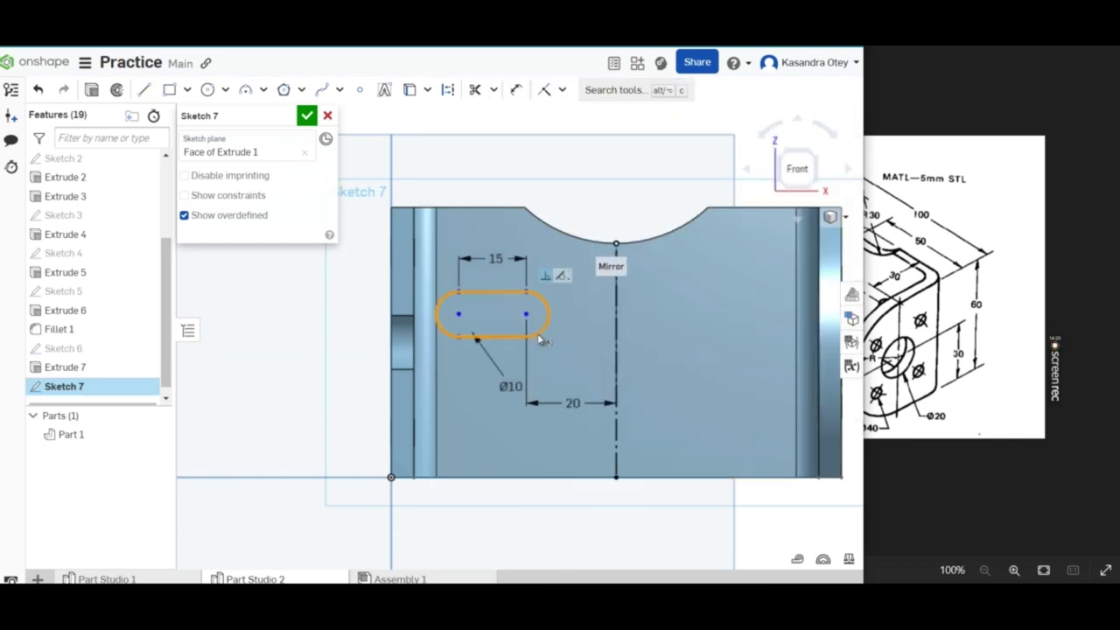
{"action": "left_click", "coordinate": [616, 350]}
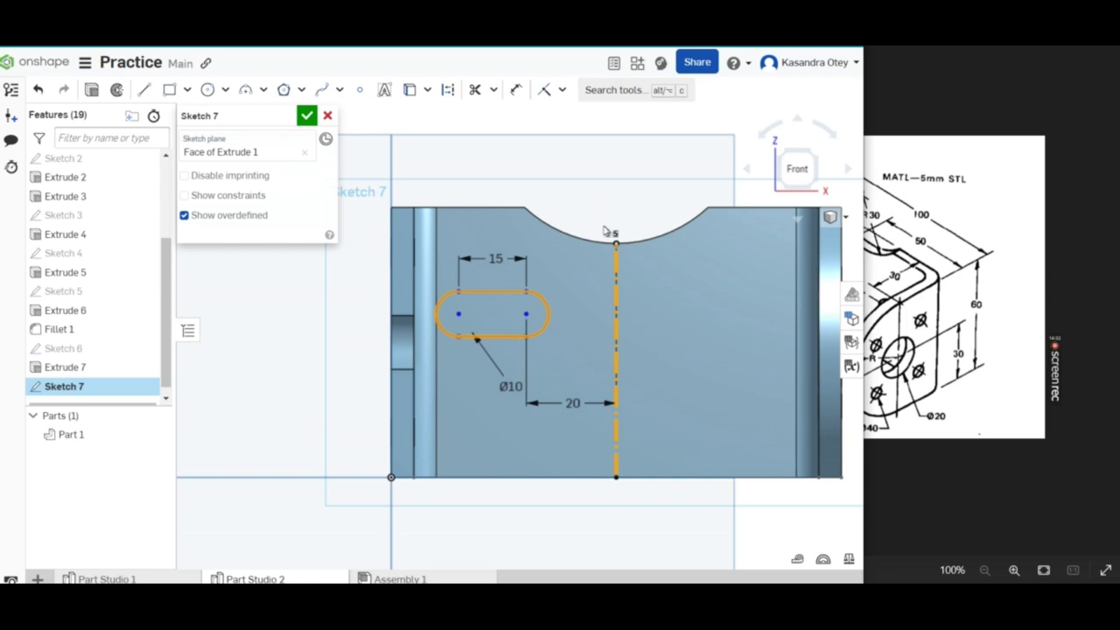
Relaunch Mirror, setting the vertical centreline as mirror line and selecting the slot.
{"action": "left_click", "coordinate": [617, 90]}
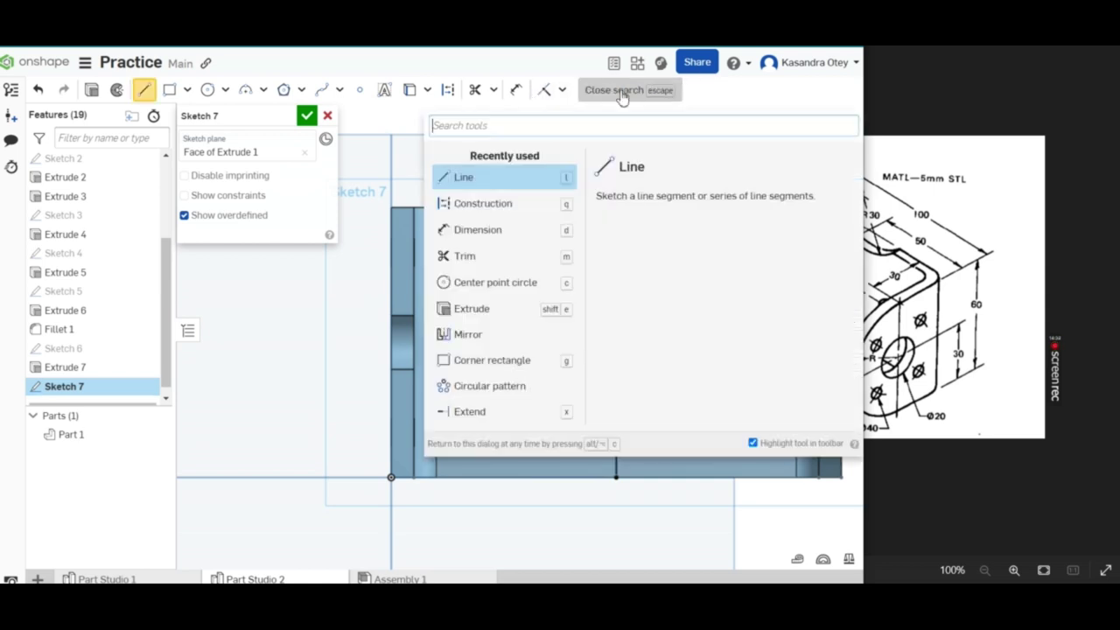
{"action": "type", "text": "mi"}
{"action": "left_click", "coordinate": [520, 264]}
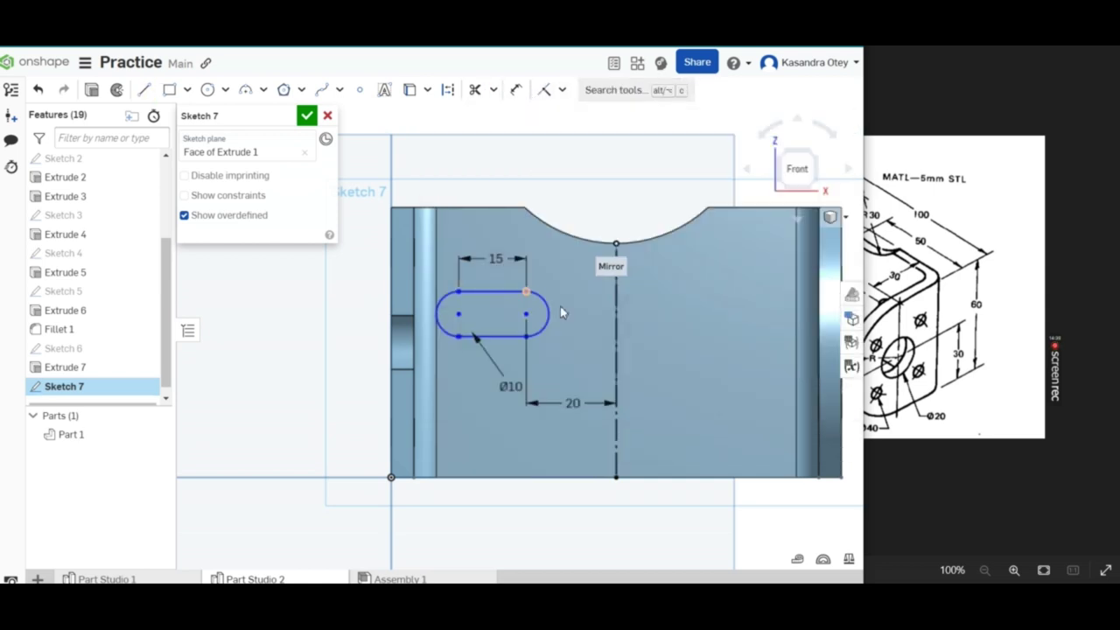
{"action": "left_click", "coordinate": [617, 333]}
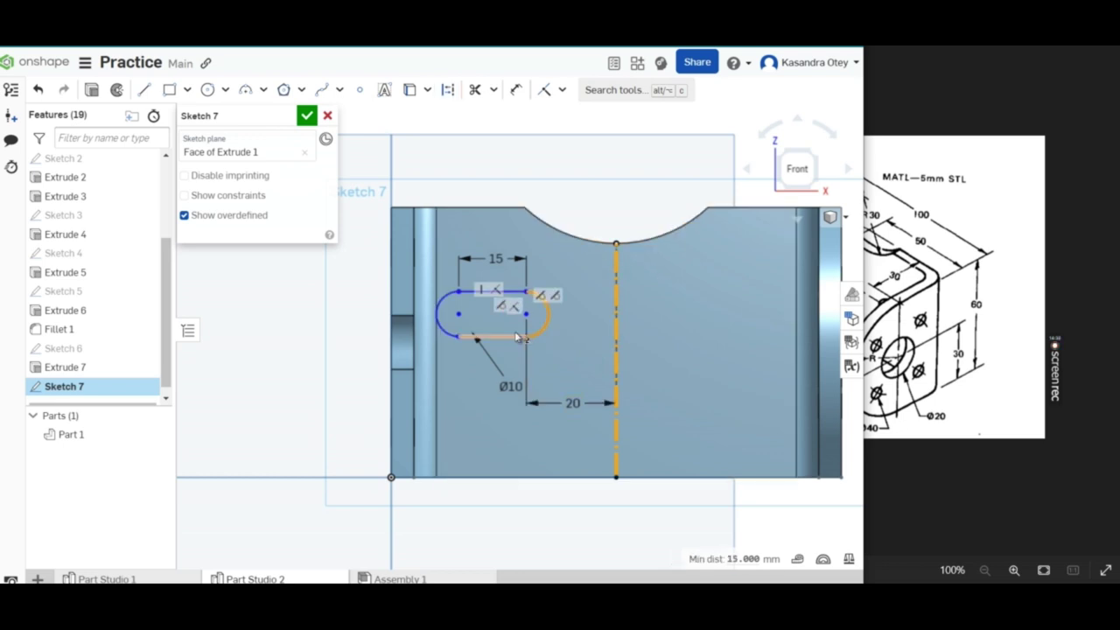
{"action": "left_click", "coordinate": [448, 335]}
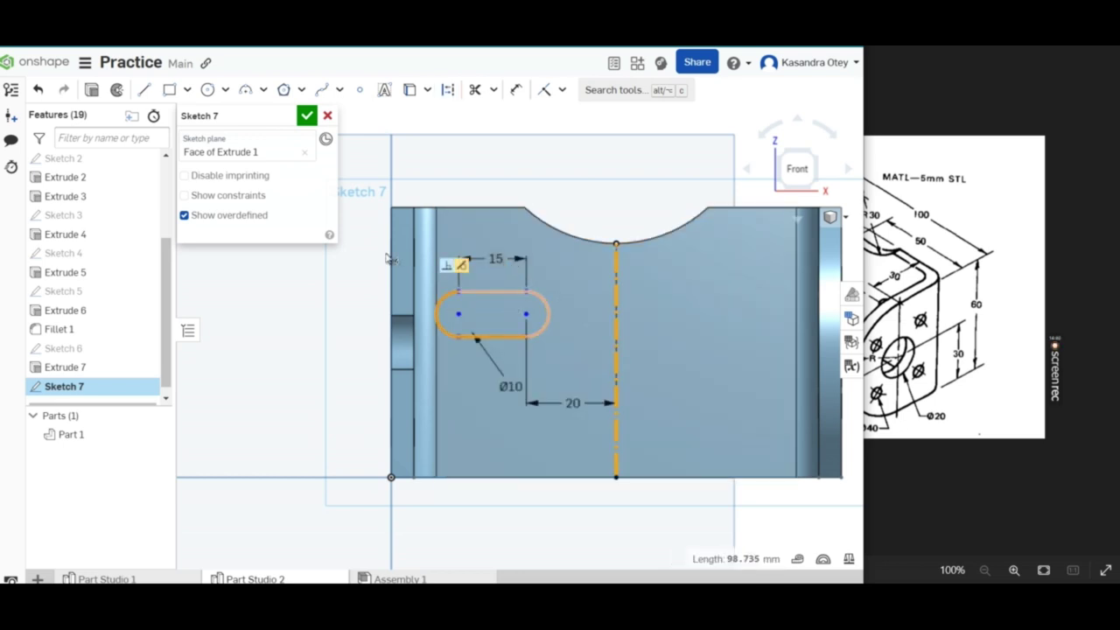
Switch to an isometric view, clear the selection, and start Mirror again.
{"action": "scroll", "coordinate": [655, 452], "scroll_direction": "down", "scroll_amount": 1}
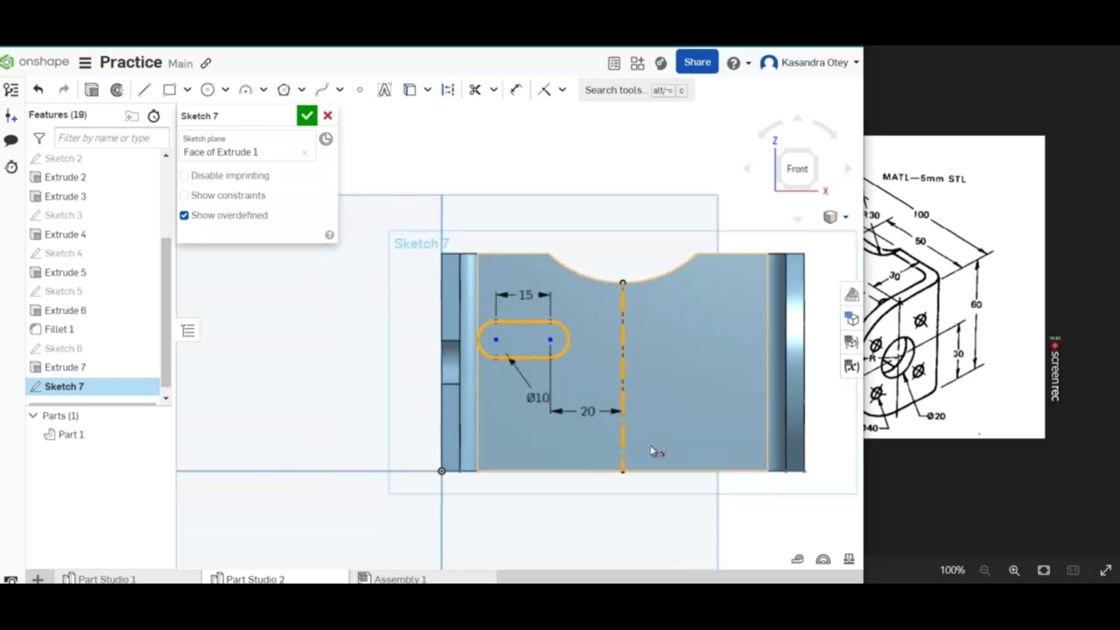
{"action": "scroll", "coordinate": [658, 464], "scroll_direction": "down", "scroll_amount": 2}
{"action": "mouse_move", "coordinate": [613, 522]}
{"action": "right_mouse_down"}
{"action": "mouse_move", "coordinate": [532, 458]}
{"action": "mouse_move", "coordinate": [661, 483]}
{"action": "mouse_move", "coordinate": [534, 458]}
{"action": "mouse_move", "coordinate": [534, 430]}
{"action": "mouse_move", "coordinate": [553, 447]}
{"action": "right_mouse_up"}
{"action": "left_click", "coordinate": [660, 483]}
{"action": "left_click", "coordinate": [617, 89]}
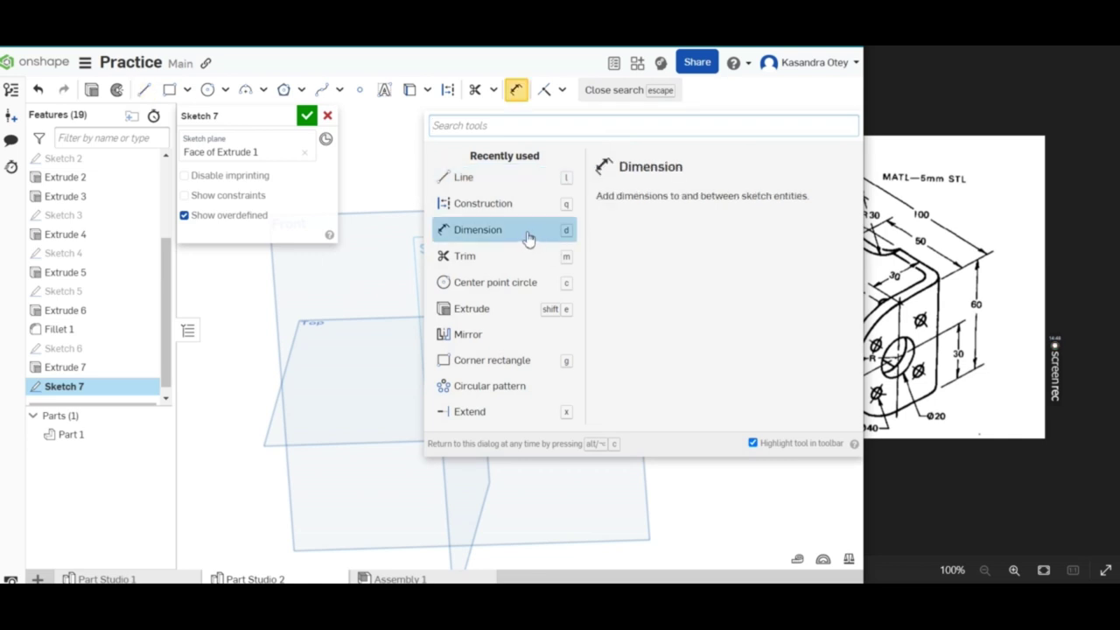
{"action": "left_click", "coordinate": [481, 340]}
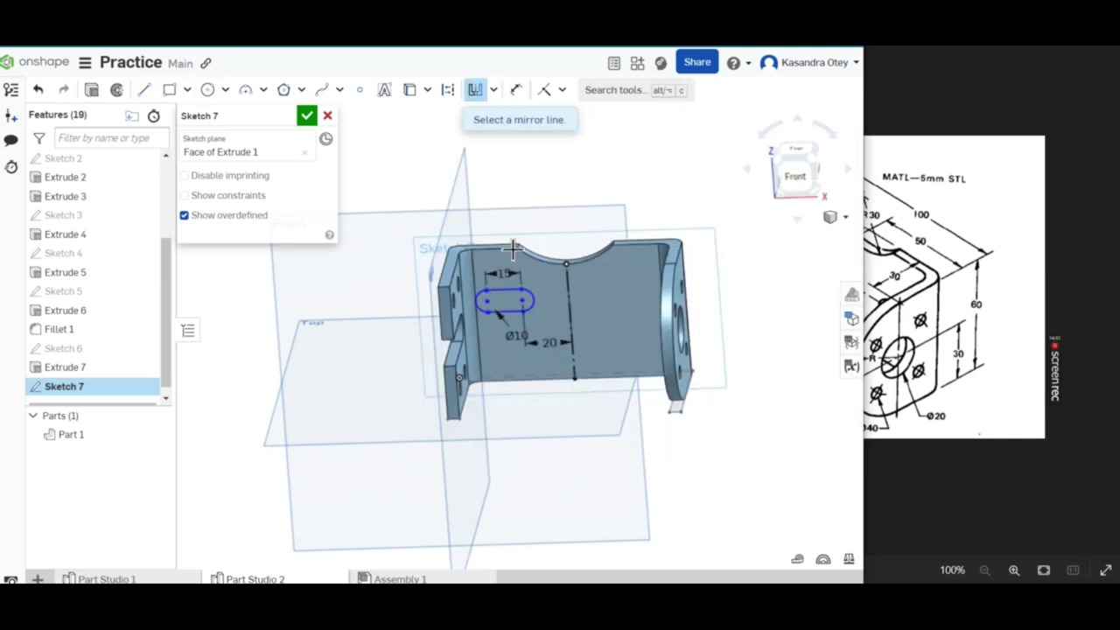
Mirror the slot's arc and edges across the vertical centreline, then close Sketch 7.
{"action": "left_click", "coordinate": [569, 317]}
{"action": "left_click", "coordinate": [530, 304]}
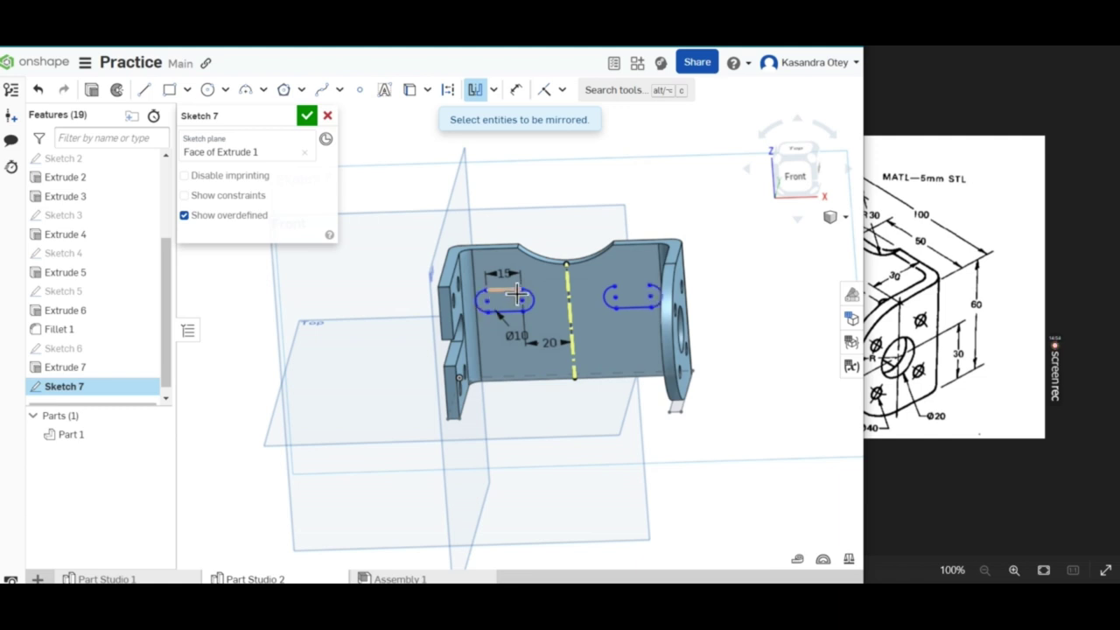
{"action": "left_click", "coordinate": [520, 302]}
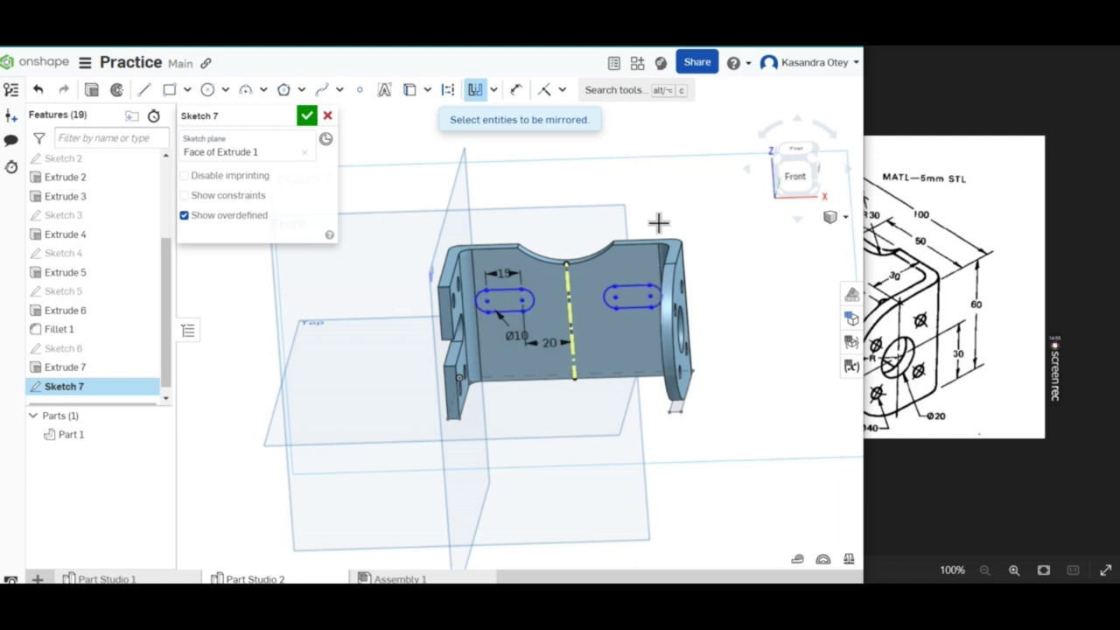
{"action": "right_click_drag", "start_coordinate": [657, 222], "coordinate": [652, 223]}
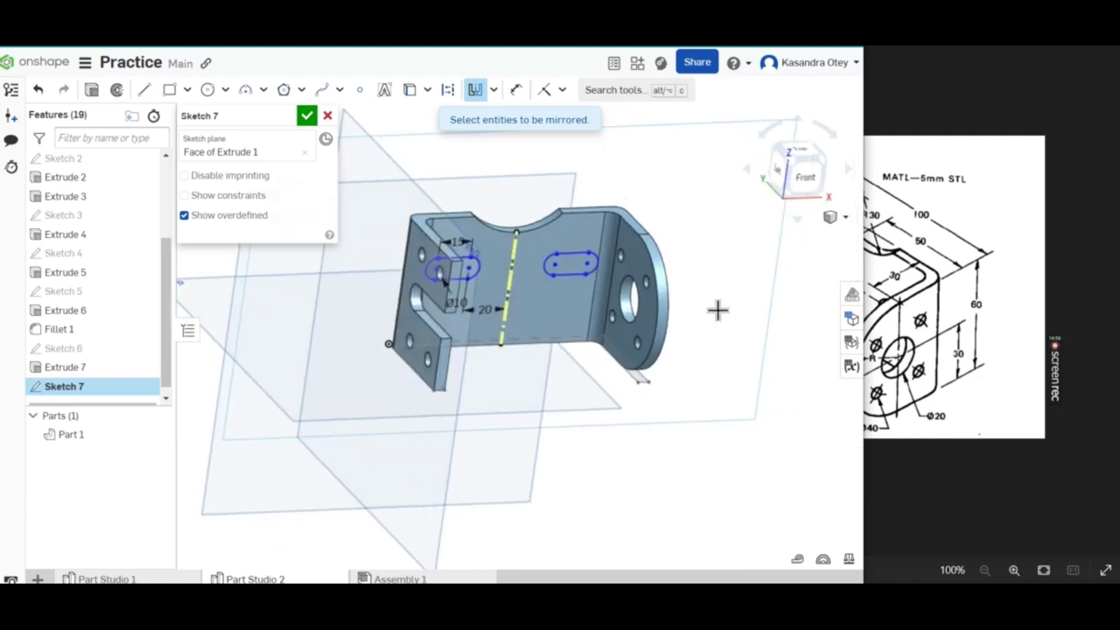
{"action": "right_click_drag", "start_coordinate": [718, 310], "coordinate": [726, 353]}
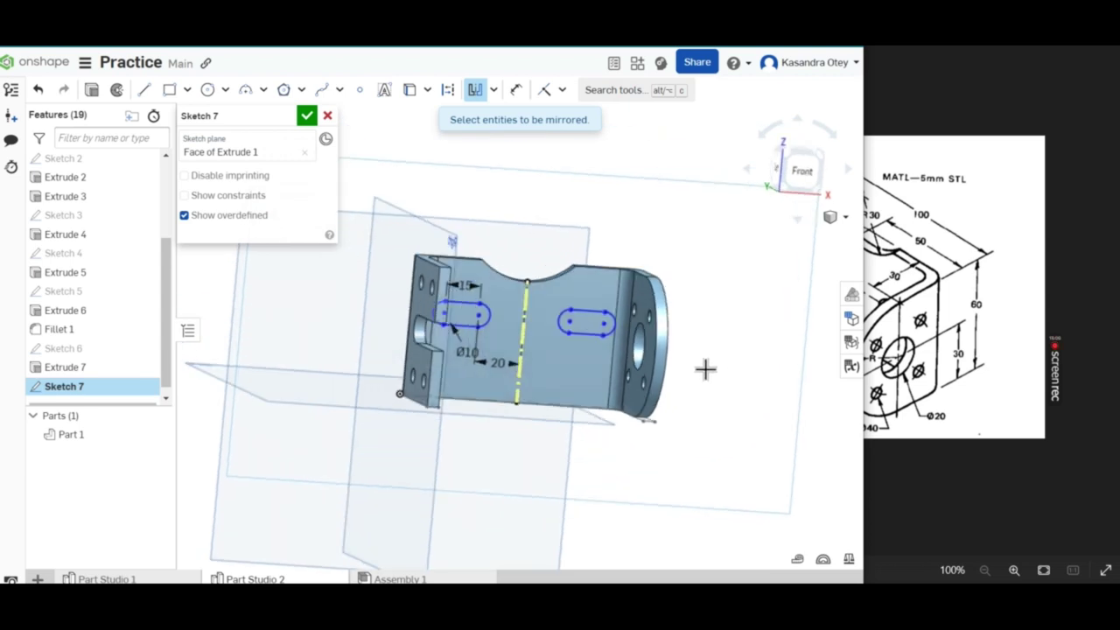
{"action": "left_click", "coordinate": [308, 118]}
{"action": "mouse_move", "coordinate": [578, 215]}
{"action": "right_mouse_down"}
{"action": "mouse_move", "coordinate": [553, 204]}
{"action": "mouse_move", "coordinate": [566, 224]}
{"action": "right_mouse_up"}
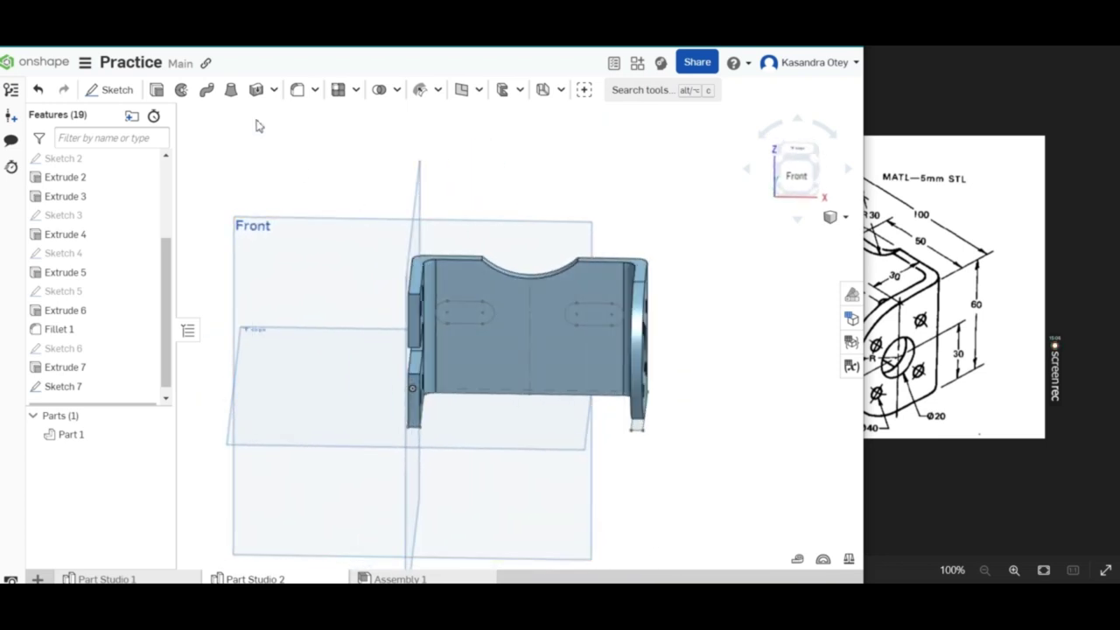
Extrude-remove both Sketch 7 slot regions with end type Up to face at the bracket face.
{"action": "left_click", "coordinate": [158, 91]}
{"action": "left_click", "coordinate": [264, 156]}
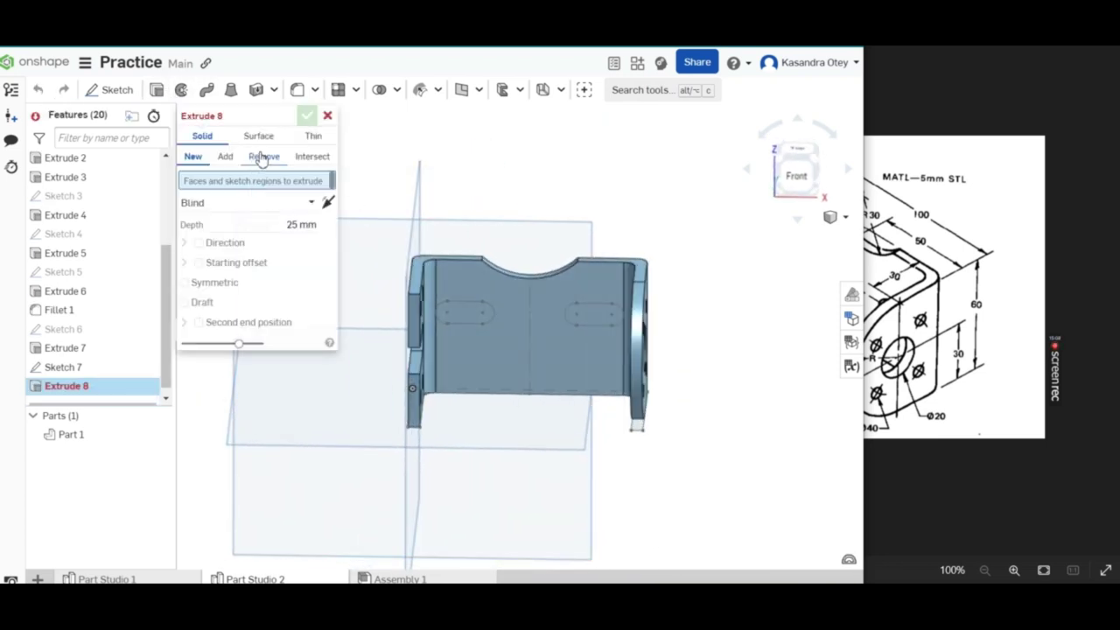
{"action": "left_click", "coordinate": [451, 321]}
{"action": "left_click", "coordinate": [595, 312]}
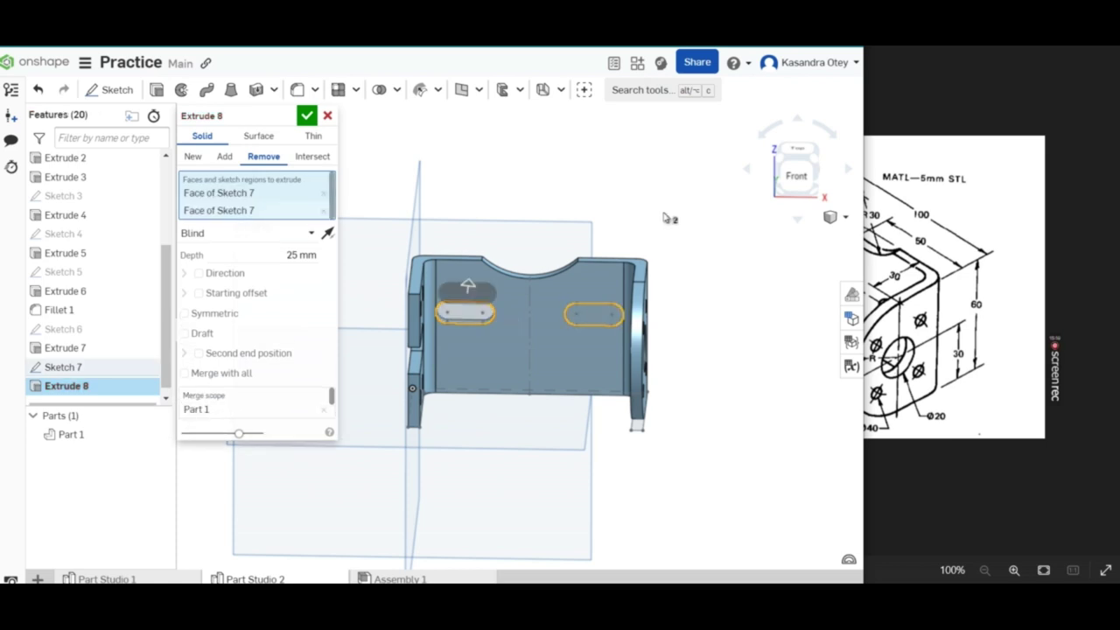
{"action": "right_click_drag", "start_coordinate": [670, 218], "coordinate": [643, 293]}
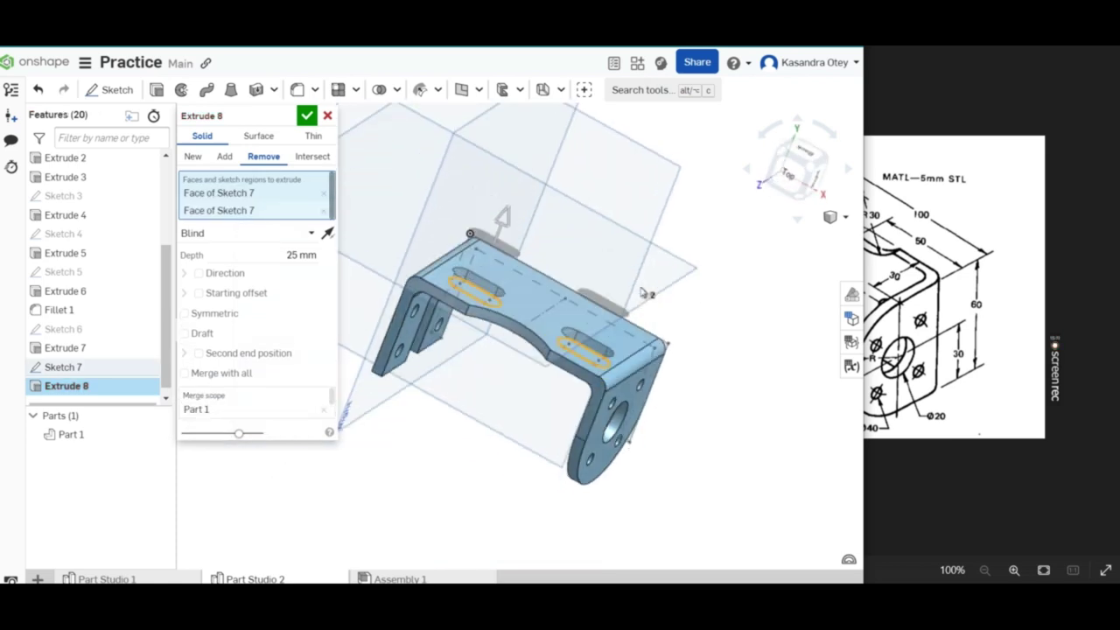
{"action": "left_click", "coordinate": [243, 234]}
{"action": "left_click", "coordinate": [210, 294]}
{"action": "left_click", "coordinate": [504, 285]}
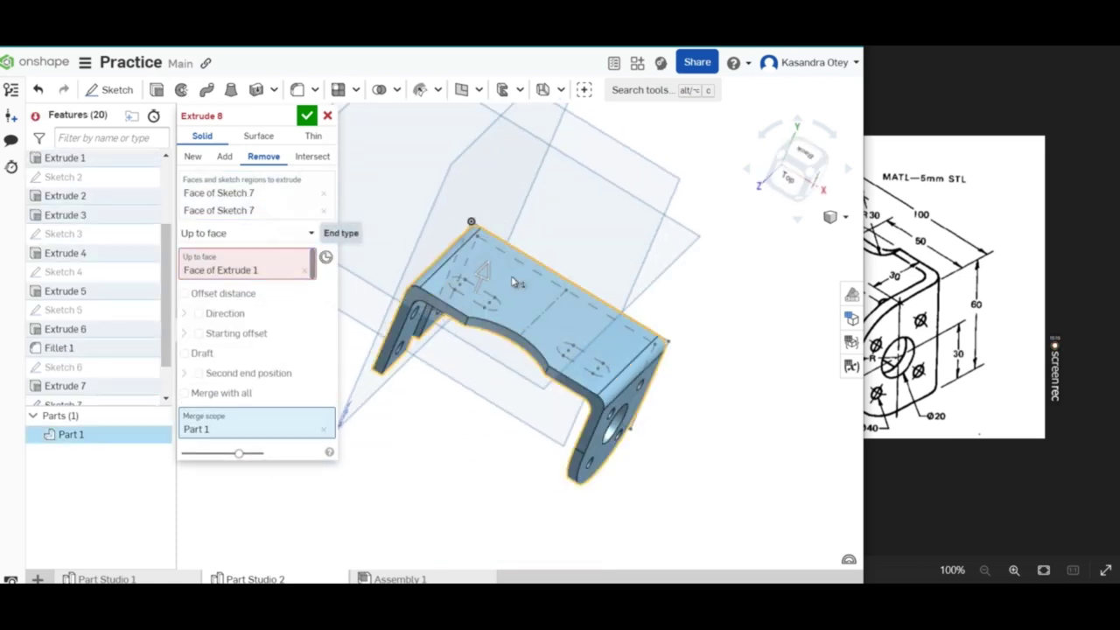
{"action": "left_click", "coordinate": [308, 114]}
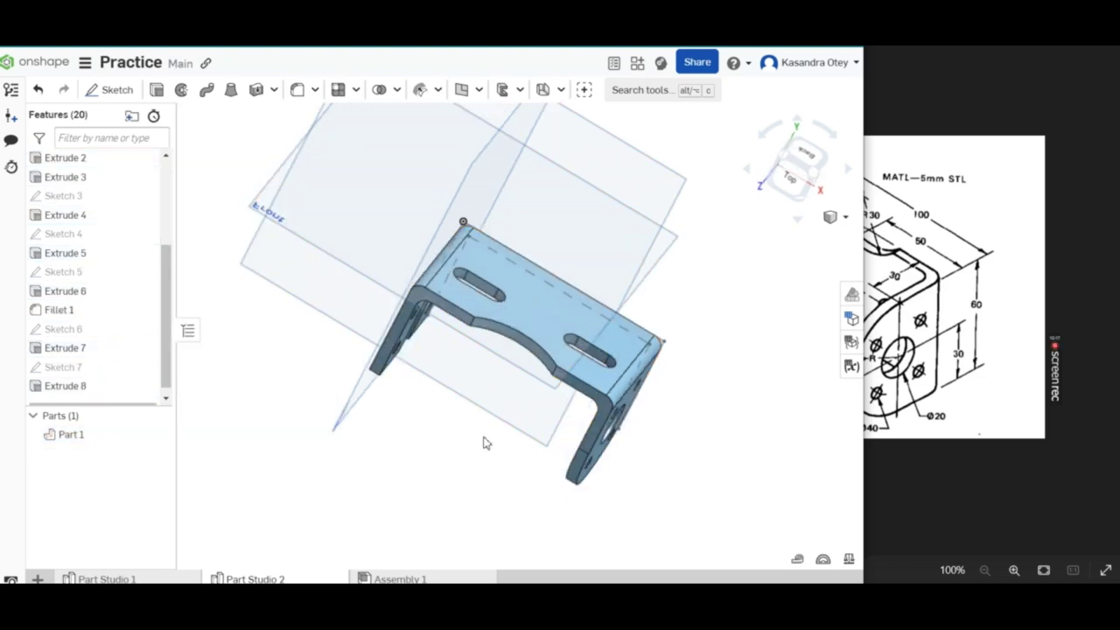
{"action": "mouse_move", "coordinate": [485, 443]}
{"action": "right_mouse_down"}
{"action": "mouse_move", "coordinate": [505, 330]}
{"action": "mouse_move", "coordinate": [516, 368]}
{"action": "right_mouse_up"}
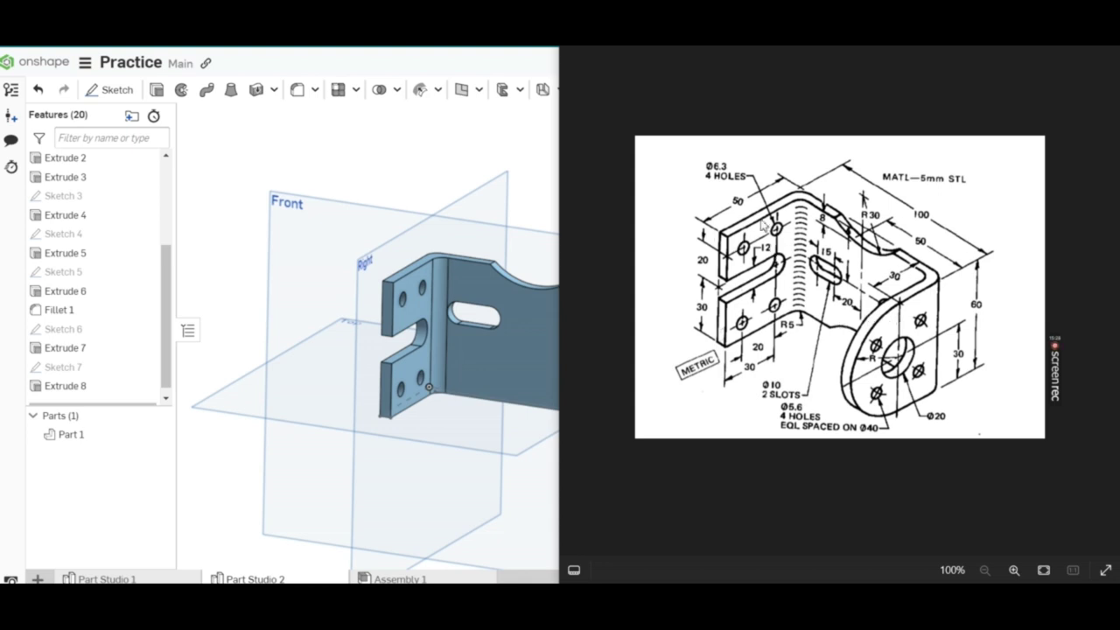
Return to the isometric view and turn the model slightly to inspect the slots.
{"action": "key", "text": "shift+7"}
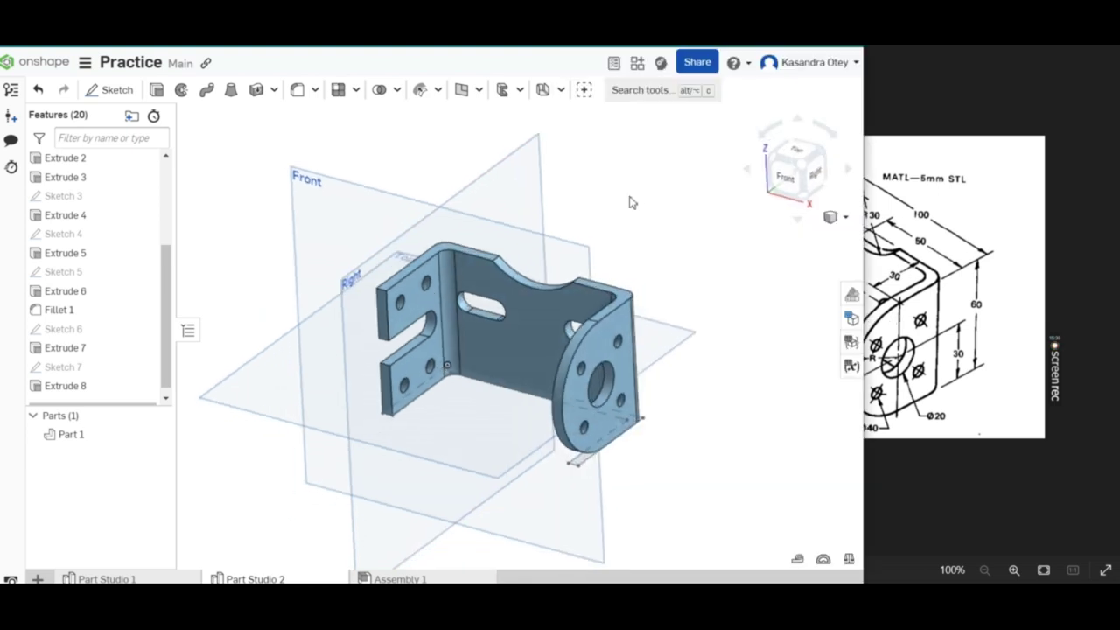
{"action": "right_click_drag", "start_coordinate": [625, 200], "coordinate": [640, 193]}
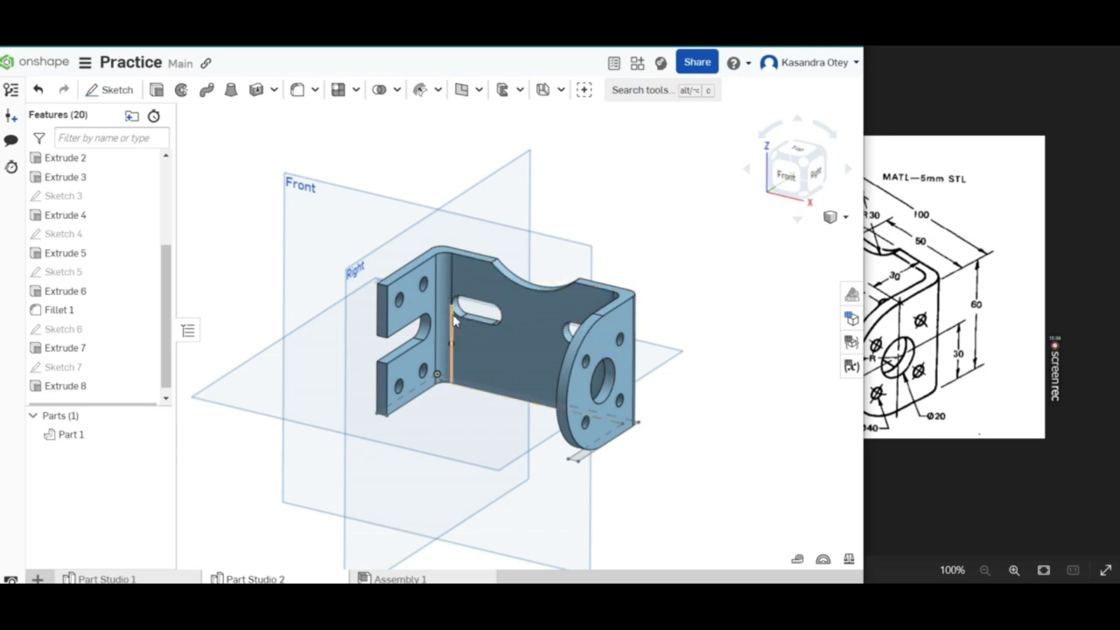
Edit Sketch 7, change the 20 mm slot offset to 15 mm, and accept it.
{"action": "right_click", "coordinate": [59, 368]}
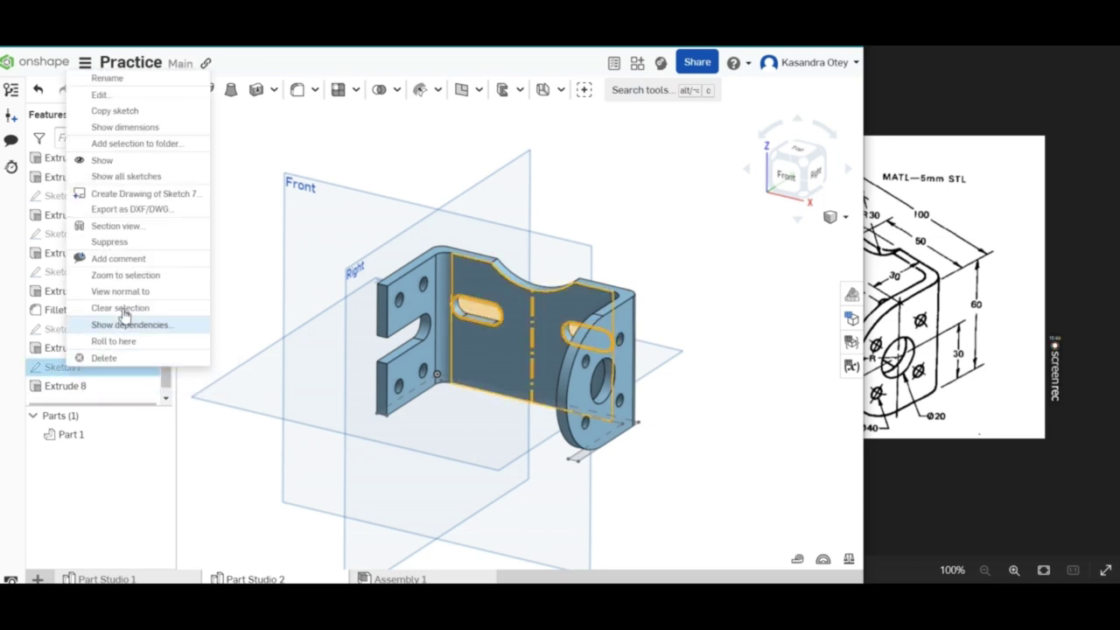
{"action": "left_click", "coordinate": [118, 94]}
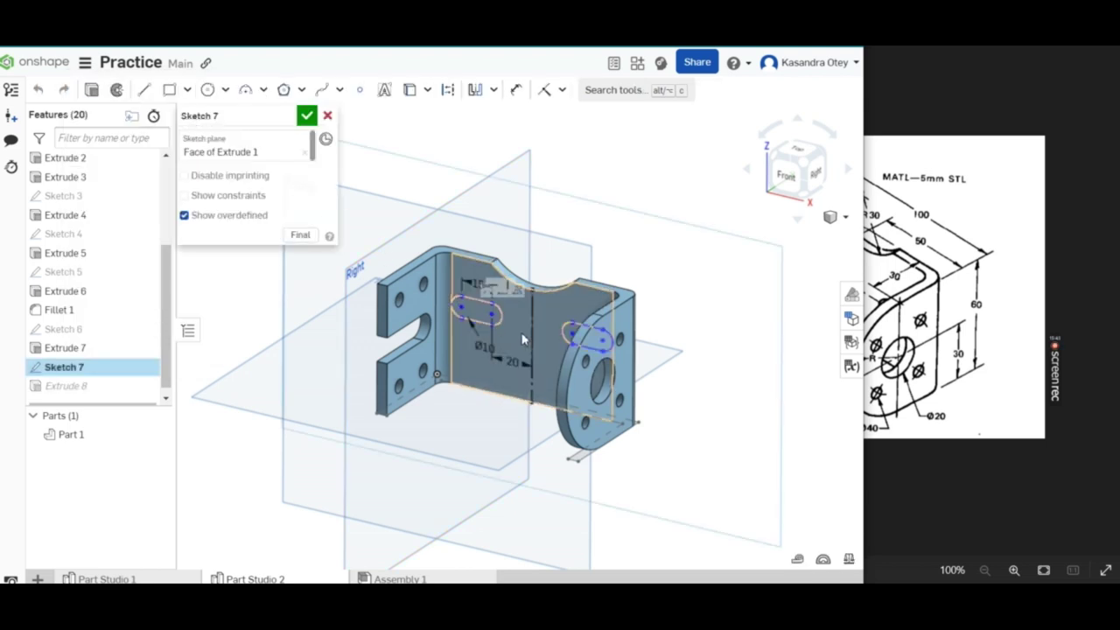
{"action": "left_click", "coordinate": [510, 364]}
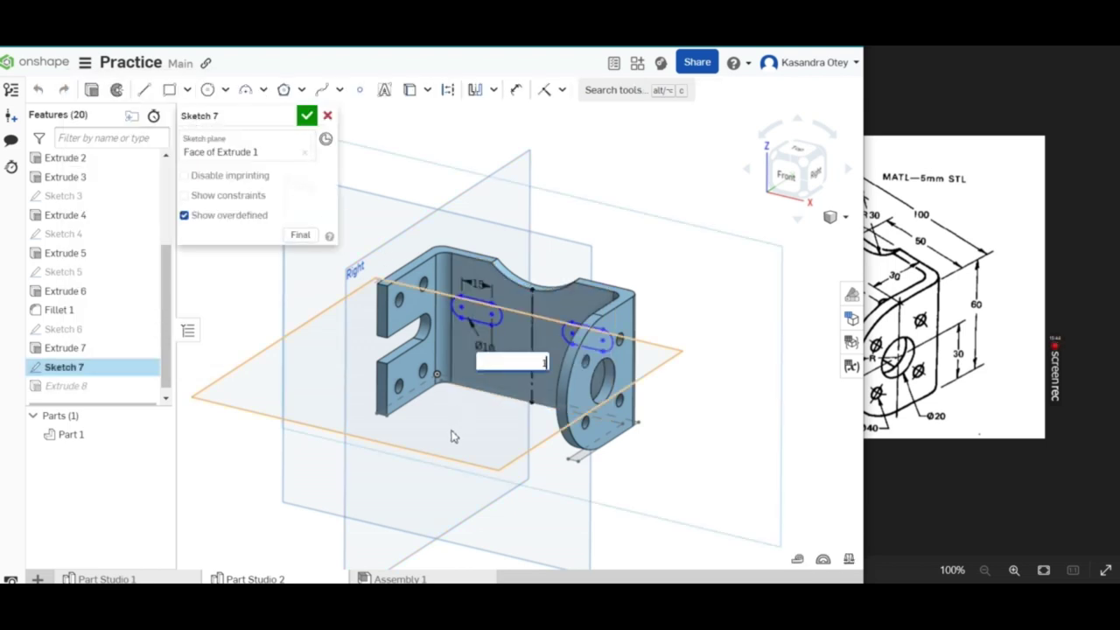
{"action": "type", "text": "15"}
{"action": "key", "text": "Return"}
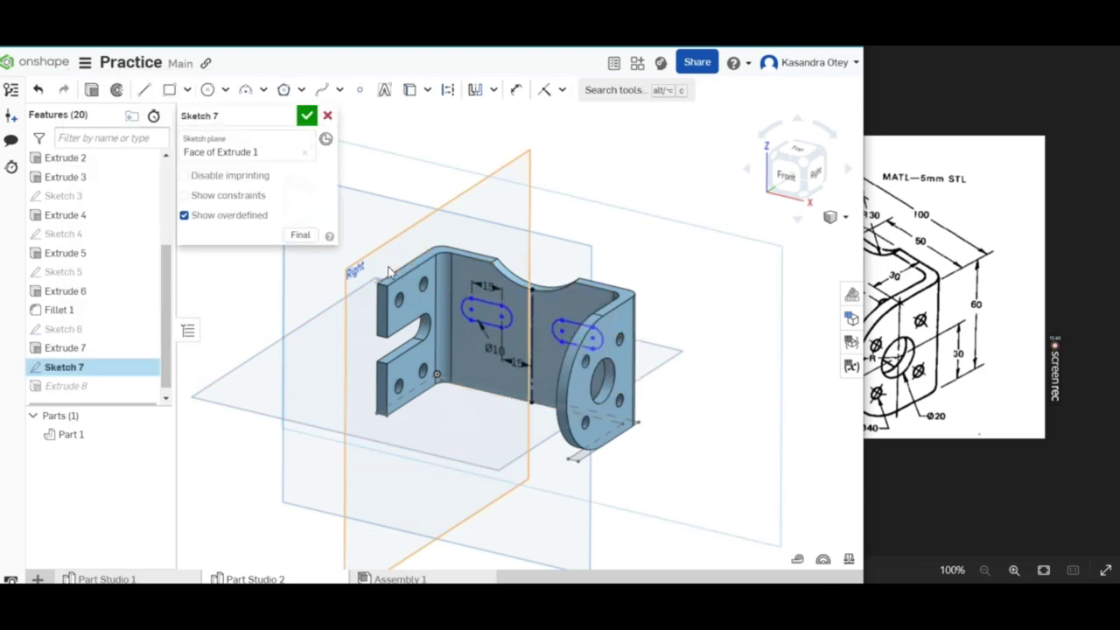
{"action": "left_click", "coordinate": [307, 116]}
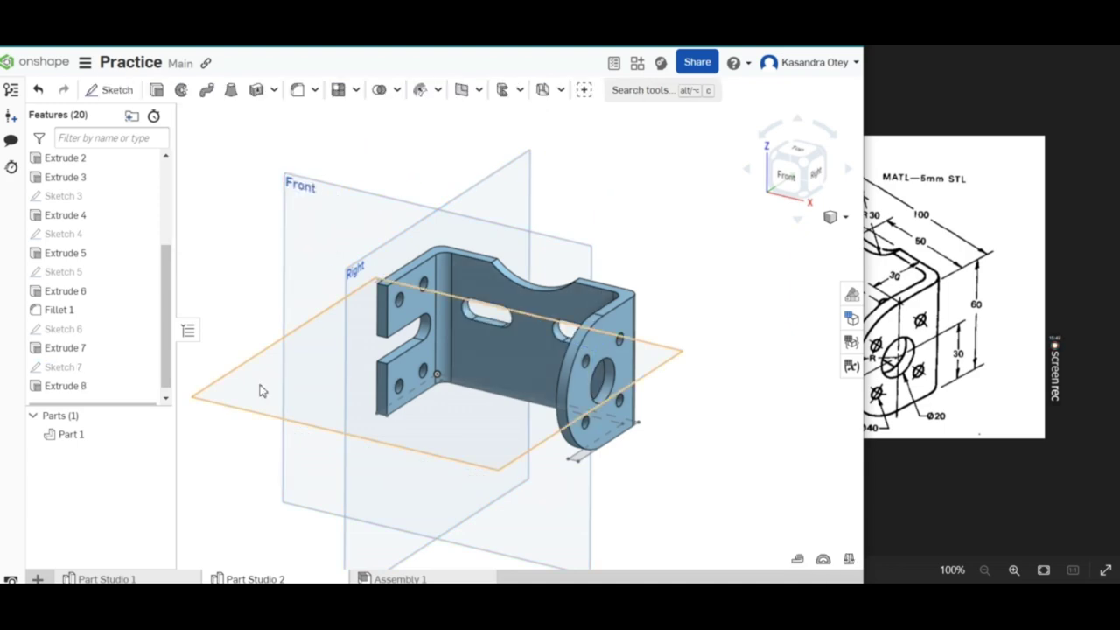
{"action": "mouse_move", "coordinate": [258, 387]}
{"action": "right_mouse_down"}
{"action": "mouse_move", "coordinate": [303, 377]}
{"action": "mouse_move", "coordinate": [272, 385]}
{"action": "mouse_move", "coordinate": [275, 412]}
{"action": "mouse_move", "coordinate": [271, 391]}
{"action": "mouse_move", "coordinate": [260, 408]}
{"action": "mouse_move", "coordinate": [268, 390]}
{"action": "mouse_move", "coordinate": [257, 376]}
{"action": "mouse_move", "coordinate": [261, 402]}
{"action": "right_mouse_up"}
Open the Export dialog for Part Studio 2, set to STL binary, inch, fine resolution.
{"action": "right_click", "coordinate": [264, 580]}
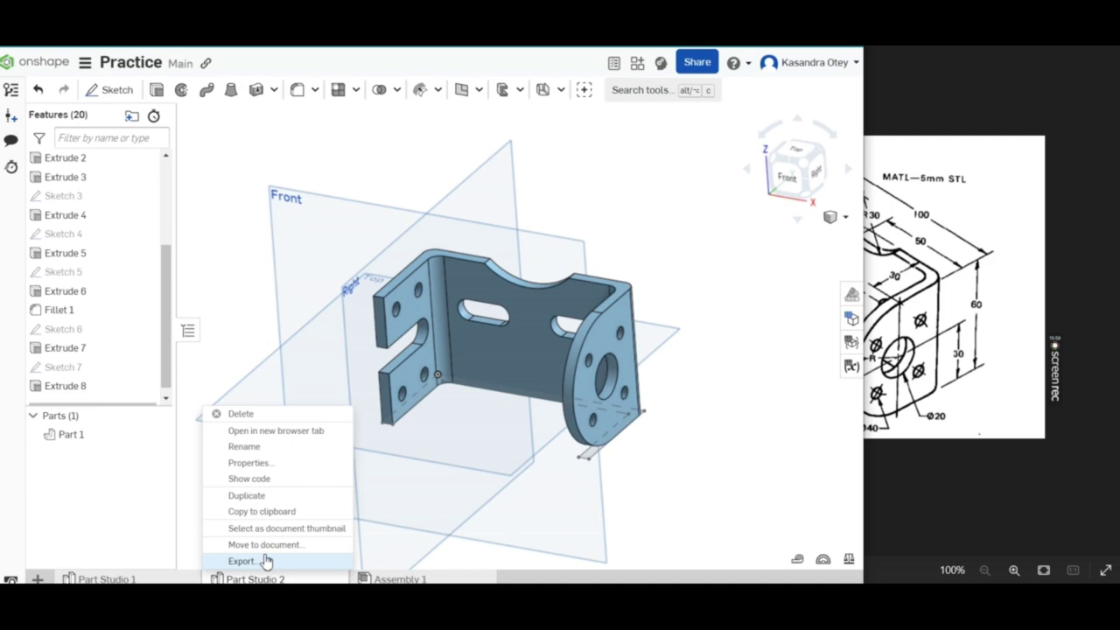
{"action": "left_click", "coordinate": [266, 561]}
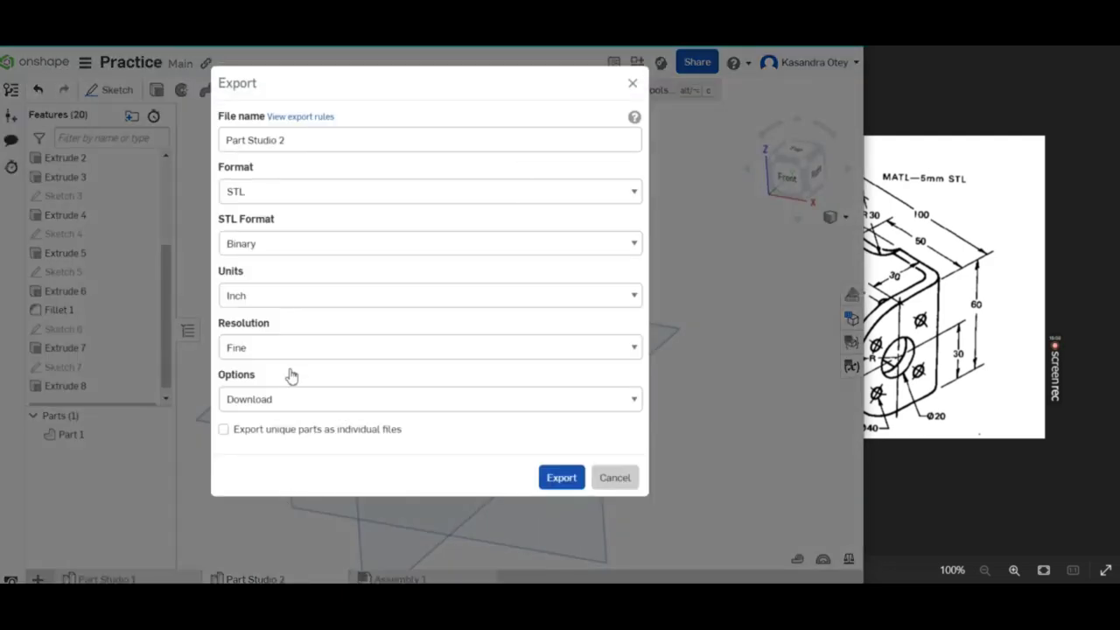